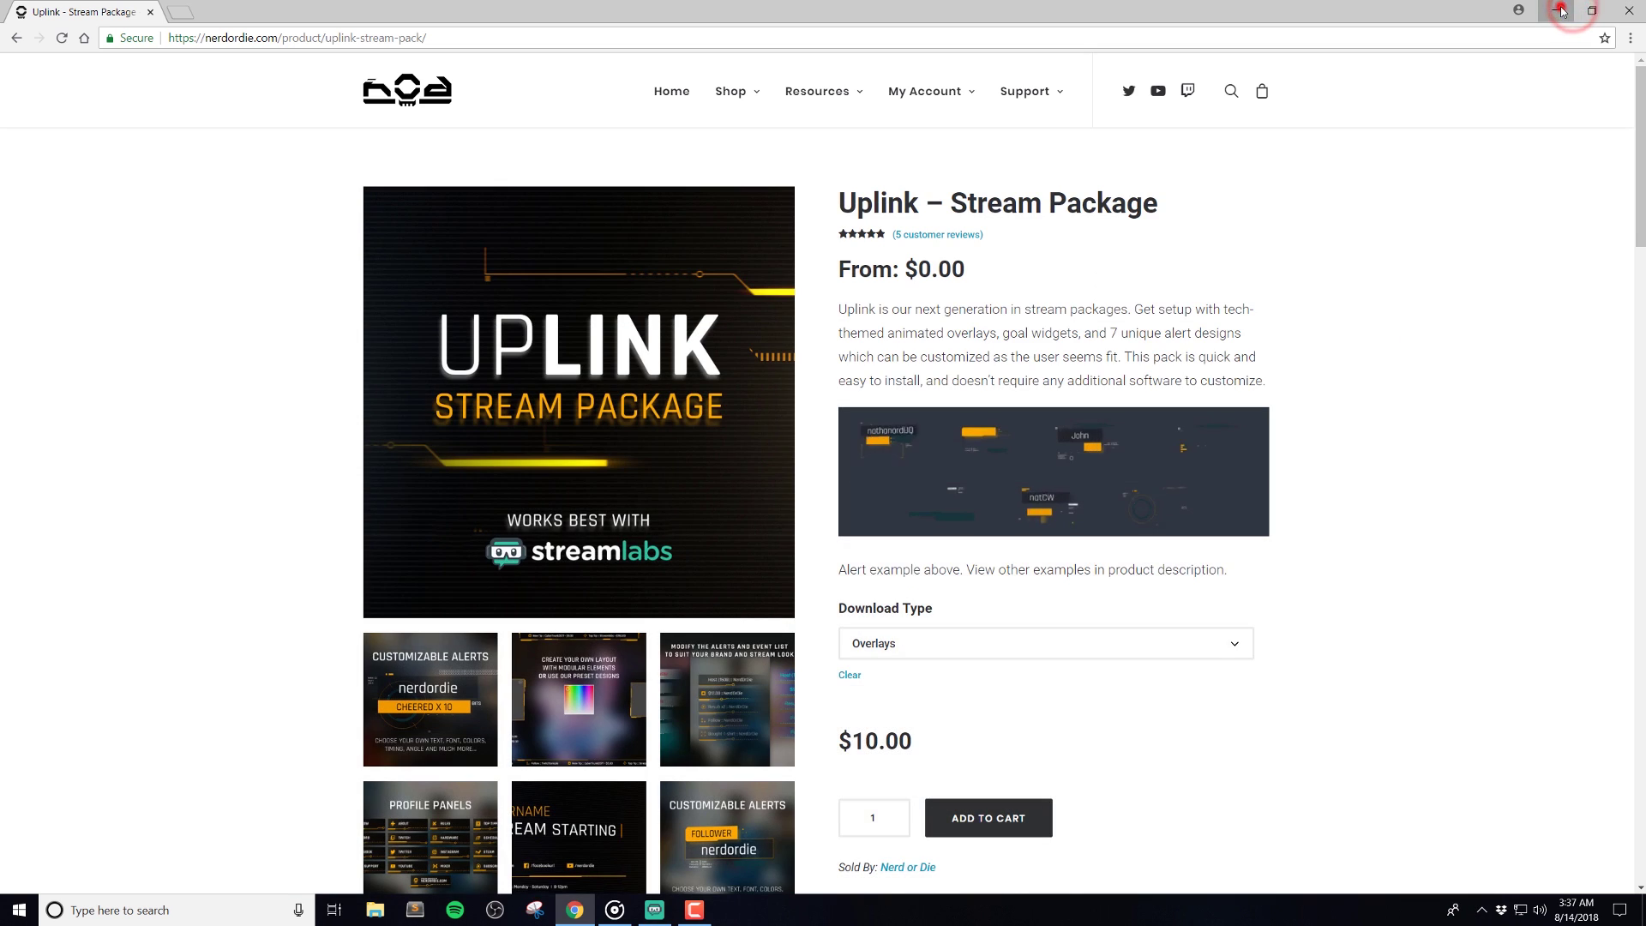
# Open the Uplink overlays folder on the desktop, after a brief stop at the Get Streamlabs OBS page
pyautogui.click(1563, 10)
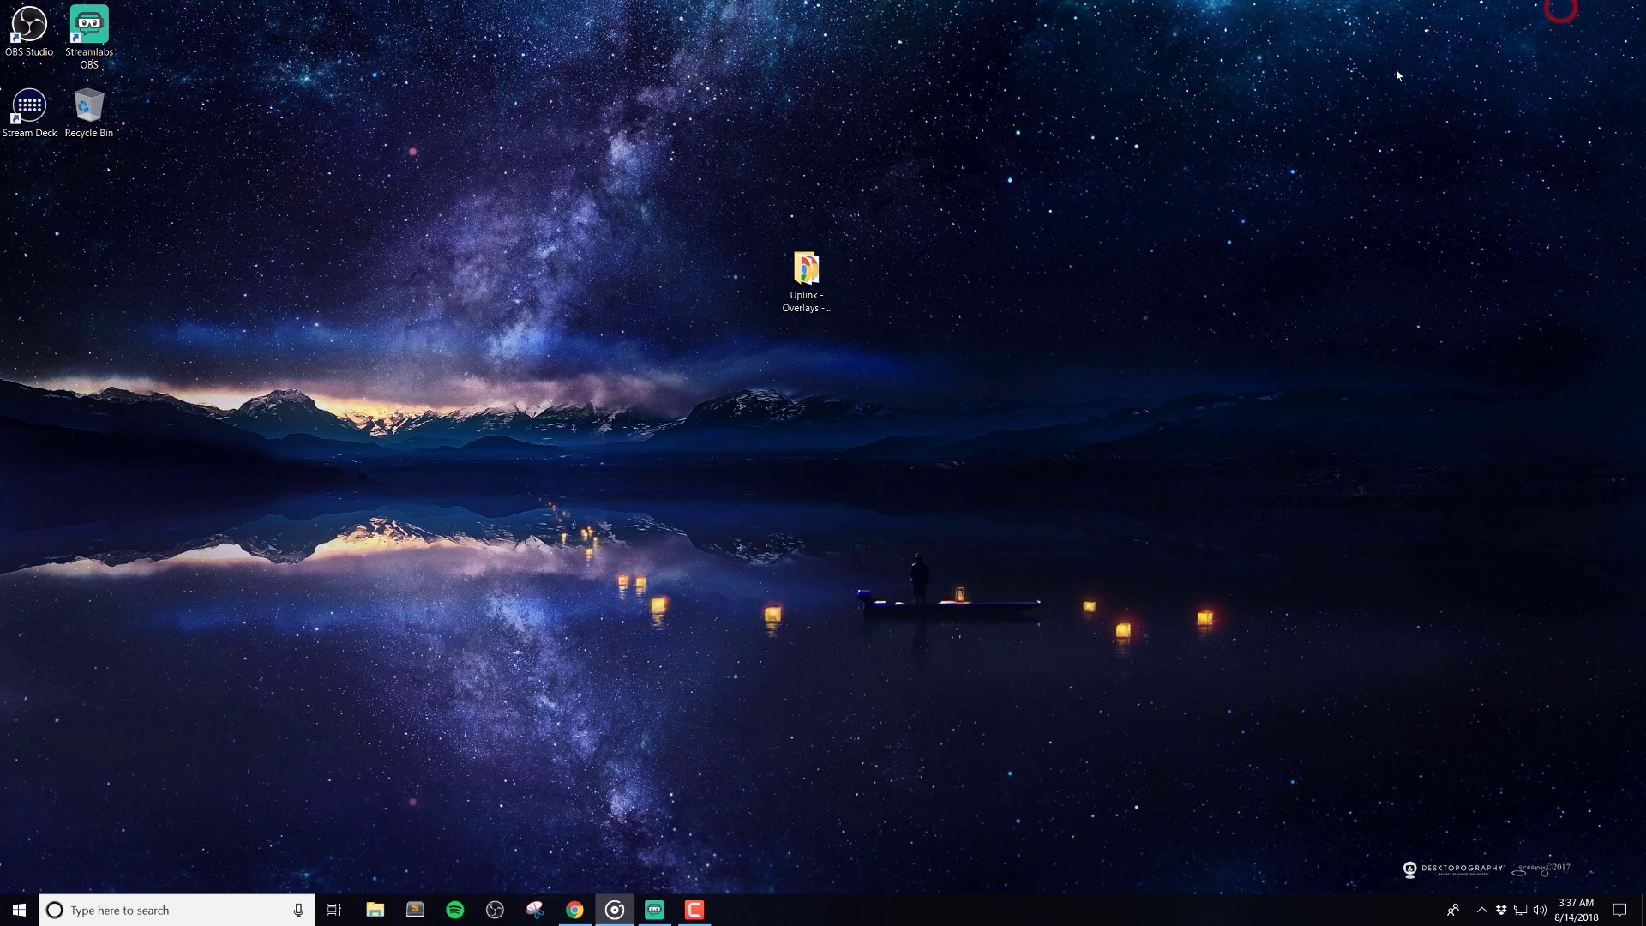
pyautogui.click(793, 267)
pyautogui.doubleClick(792, 267)
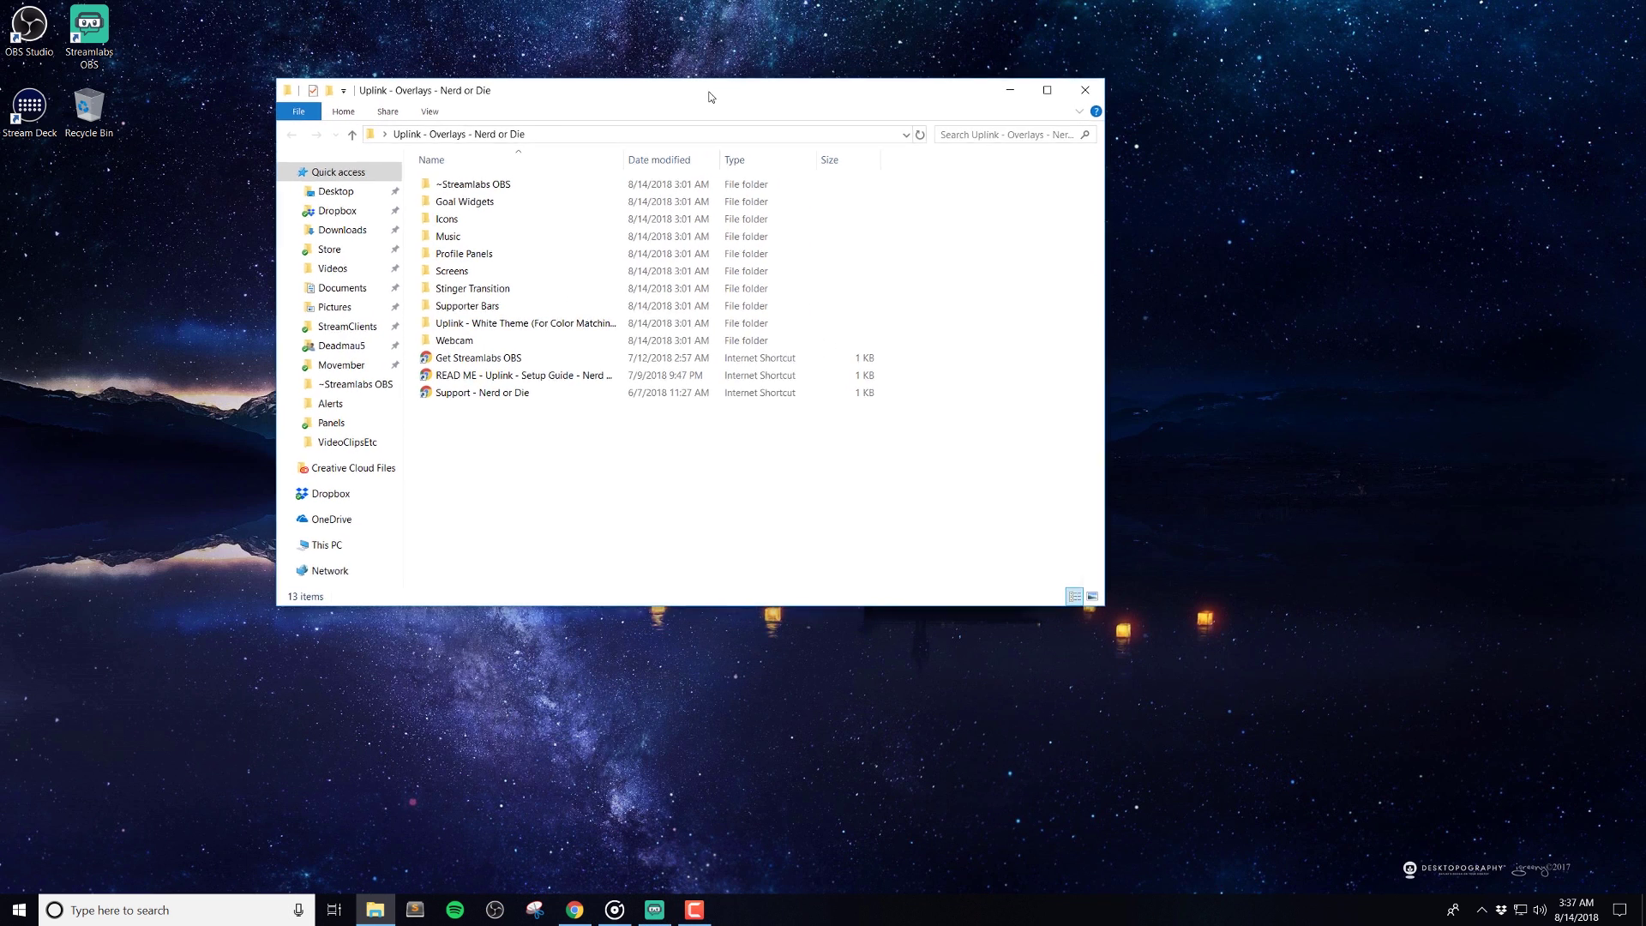
pyautogui.doubleClick(491, 360)
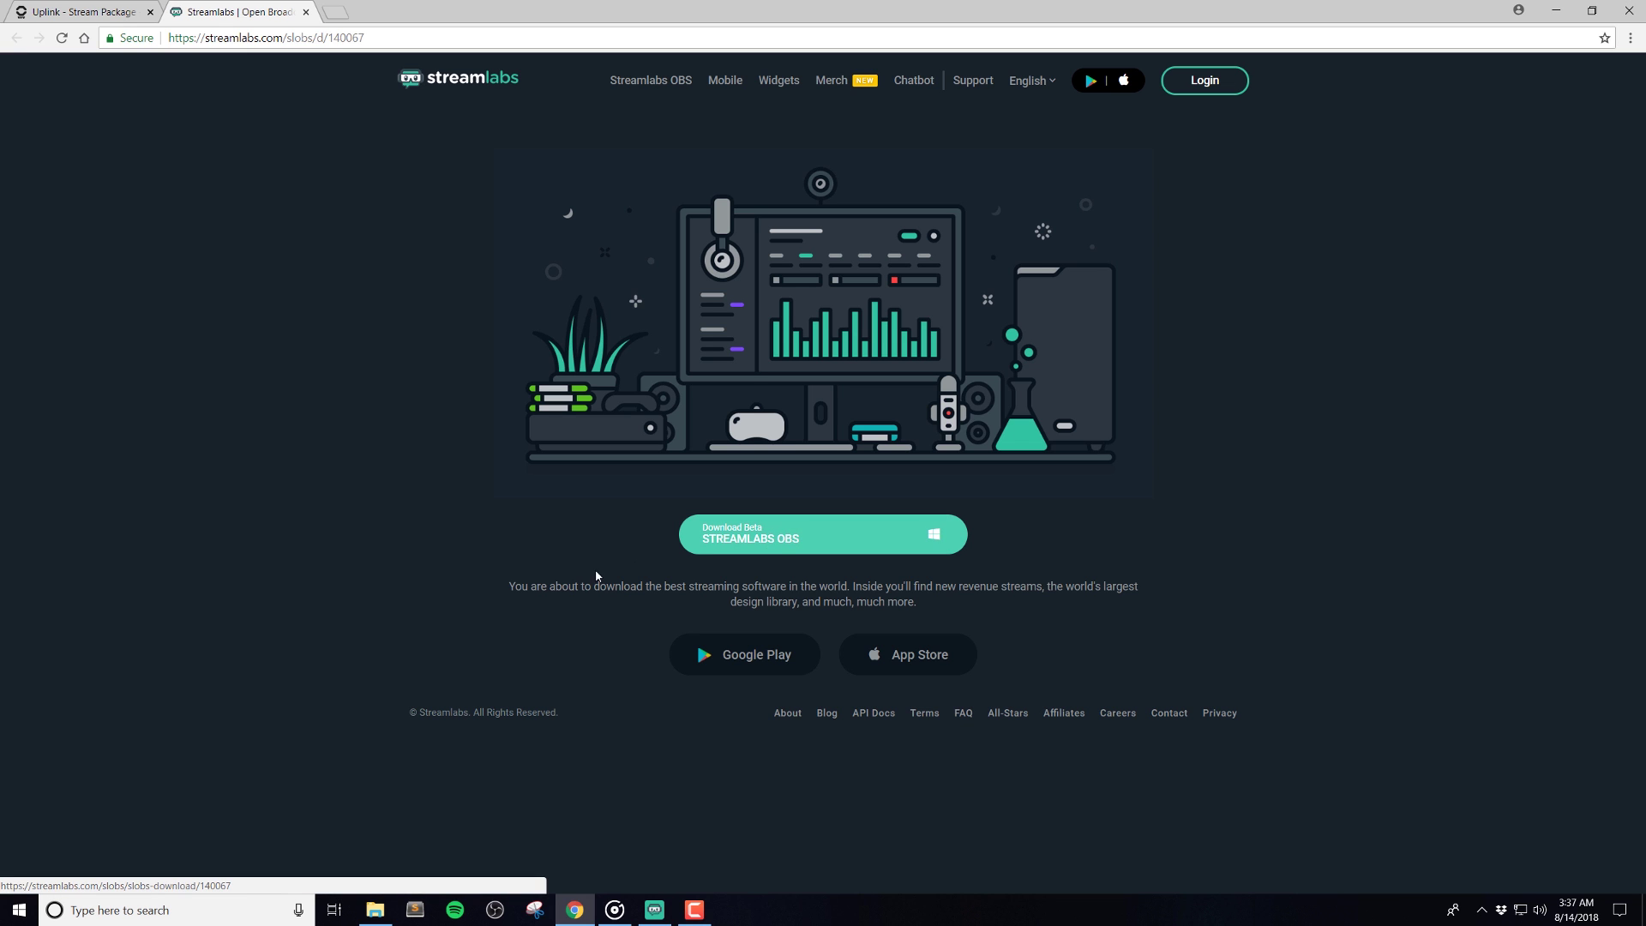
pyautogui.click(1559, 10)
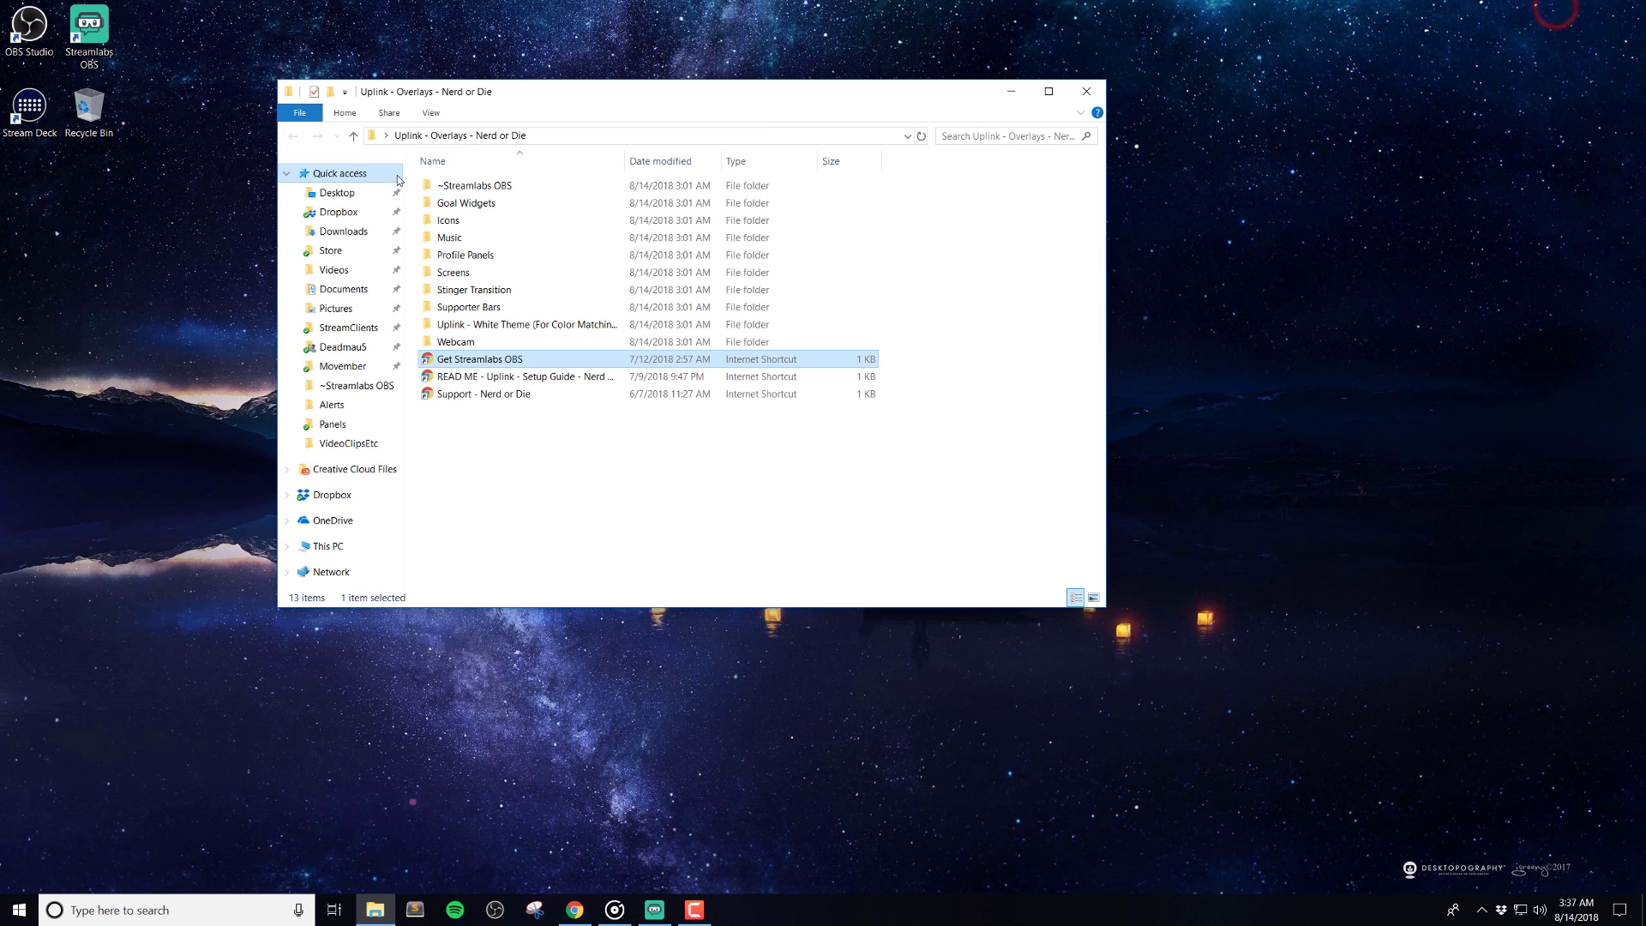
pyautogui.click(546, 446)
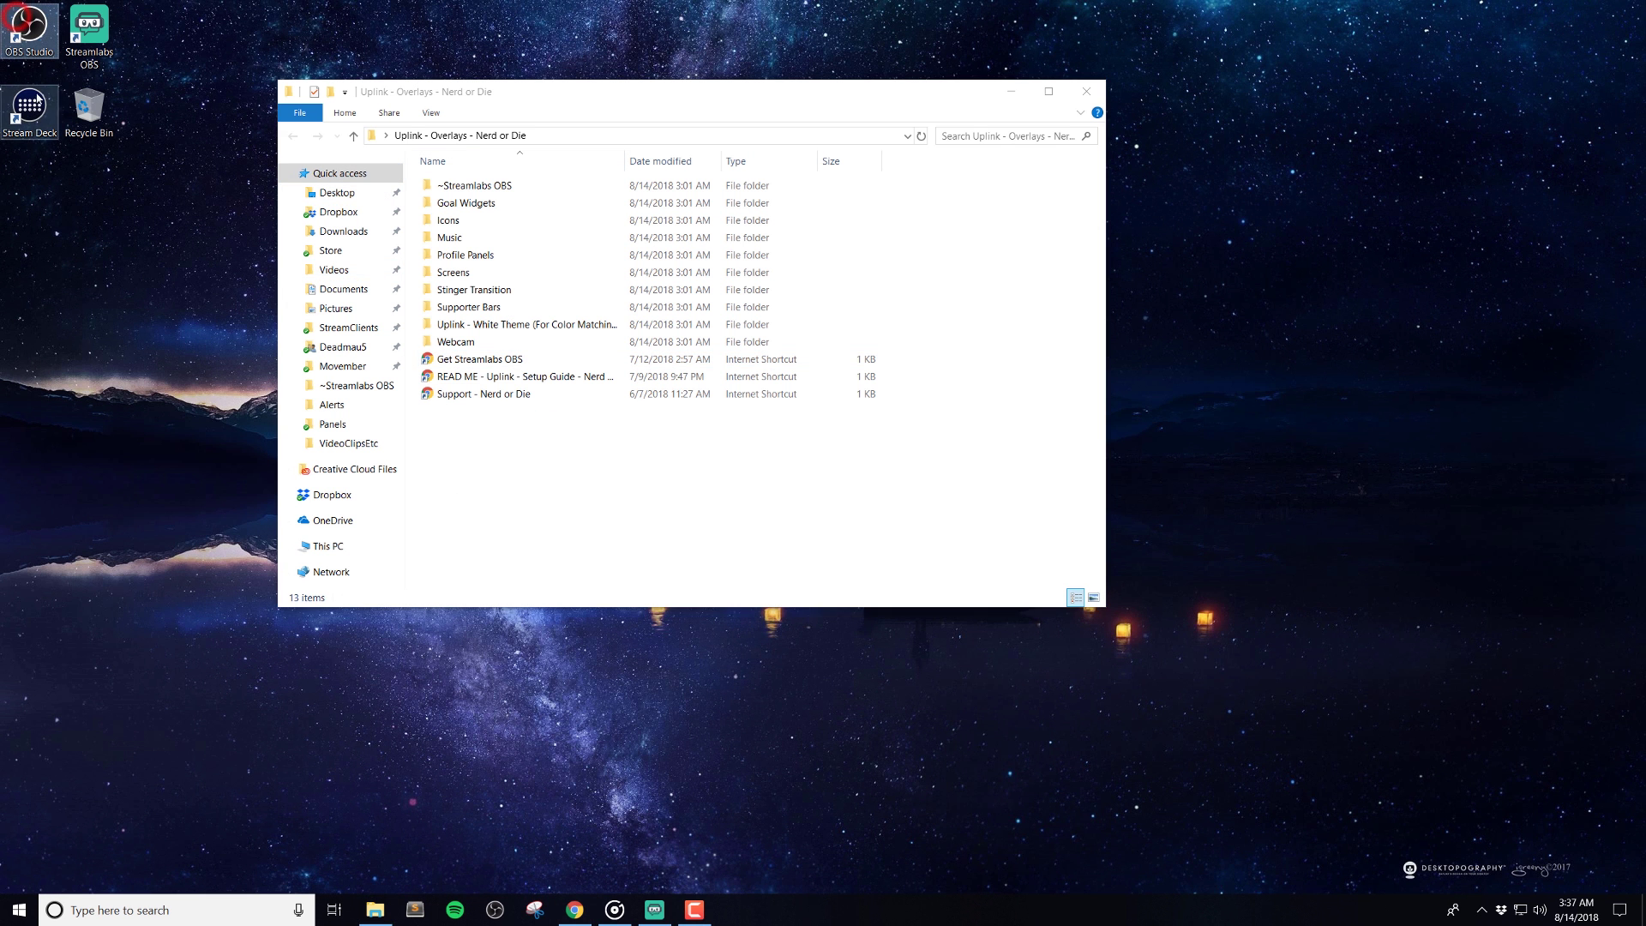
pyautogui.doubleClick(89, 50)
pyautogui.click(574, 506)
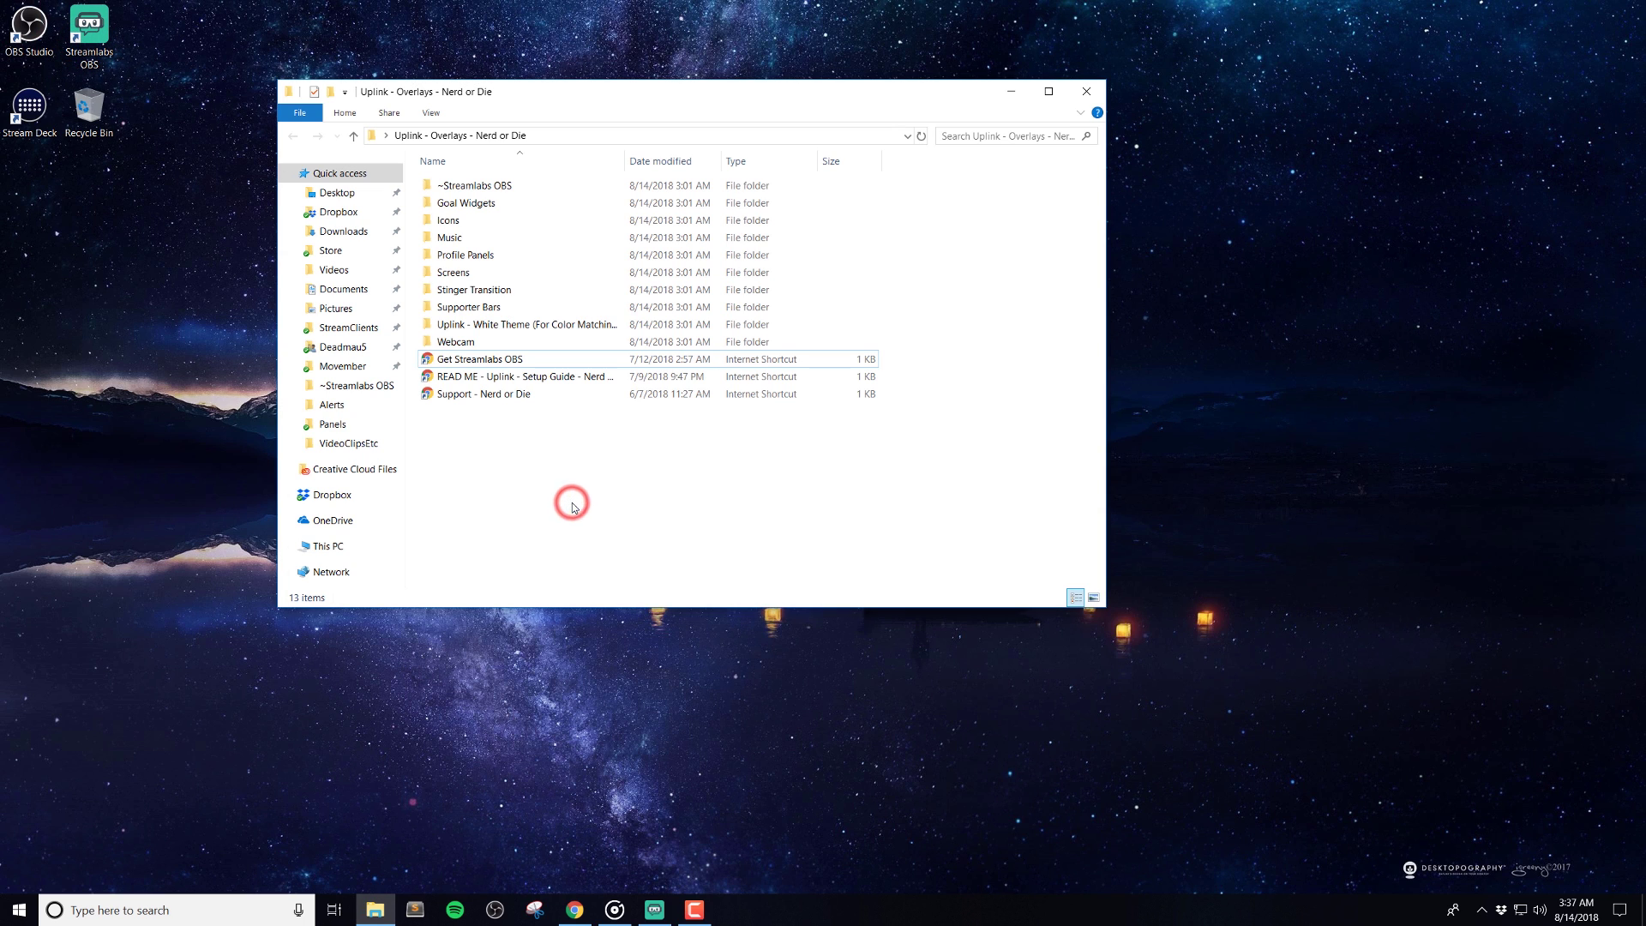
pyautogui.click(493, 509)
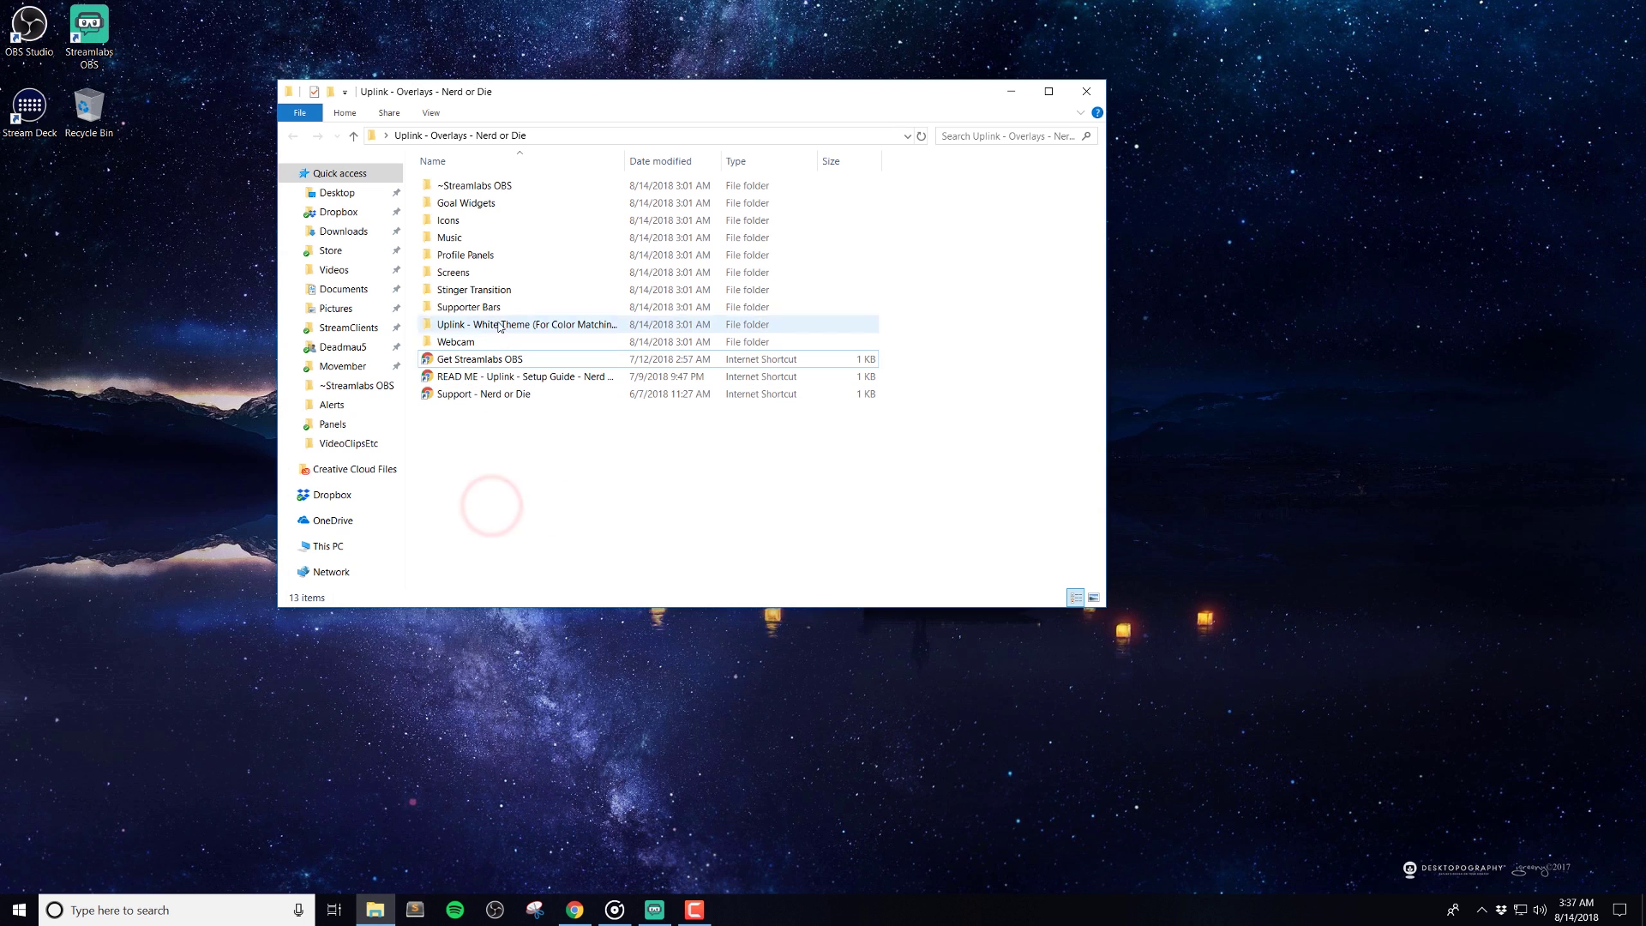
# Browse Stinger Transition, then preview a Supporter Bars > Horizontal Large webm in VLC
pyautogui.doubleClick(488, 290)
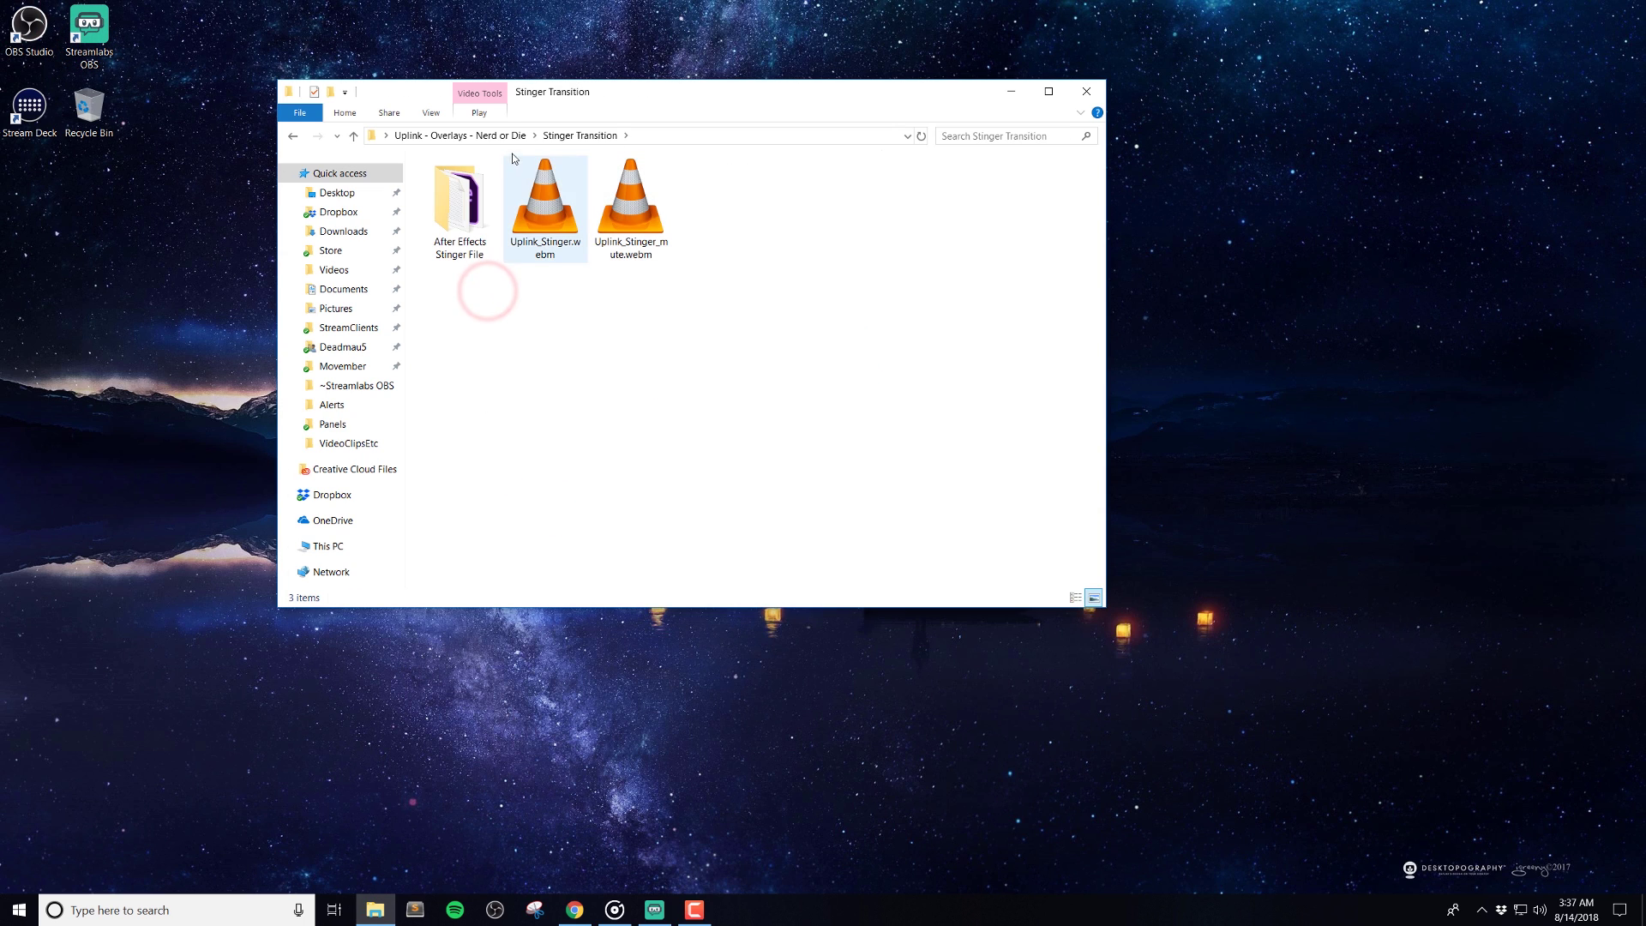
pyautogui.click(497, 136)
pyautogui.click(448, 308)
pyautogui.doubleClick(449, 308)
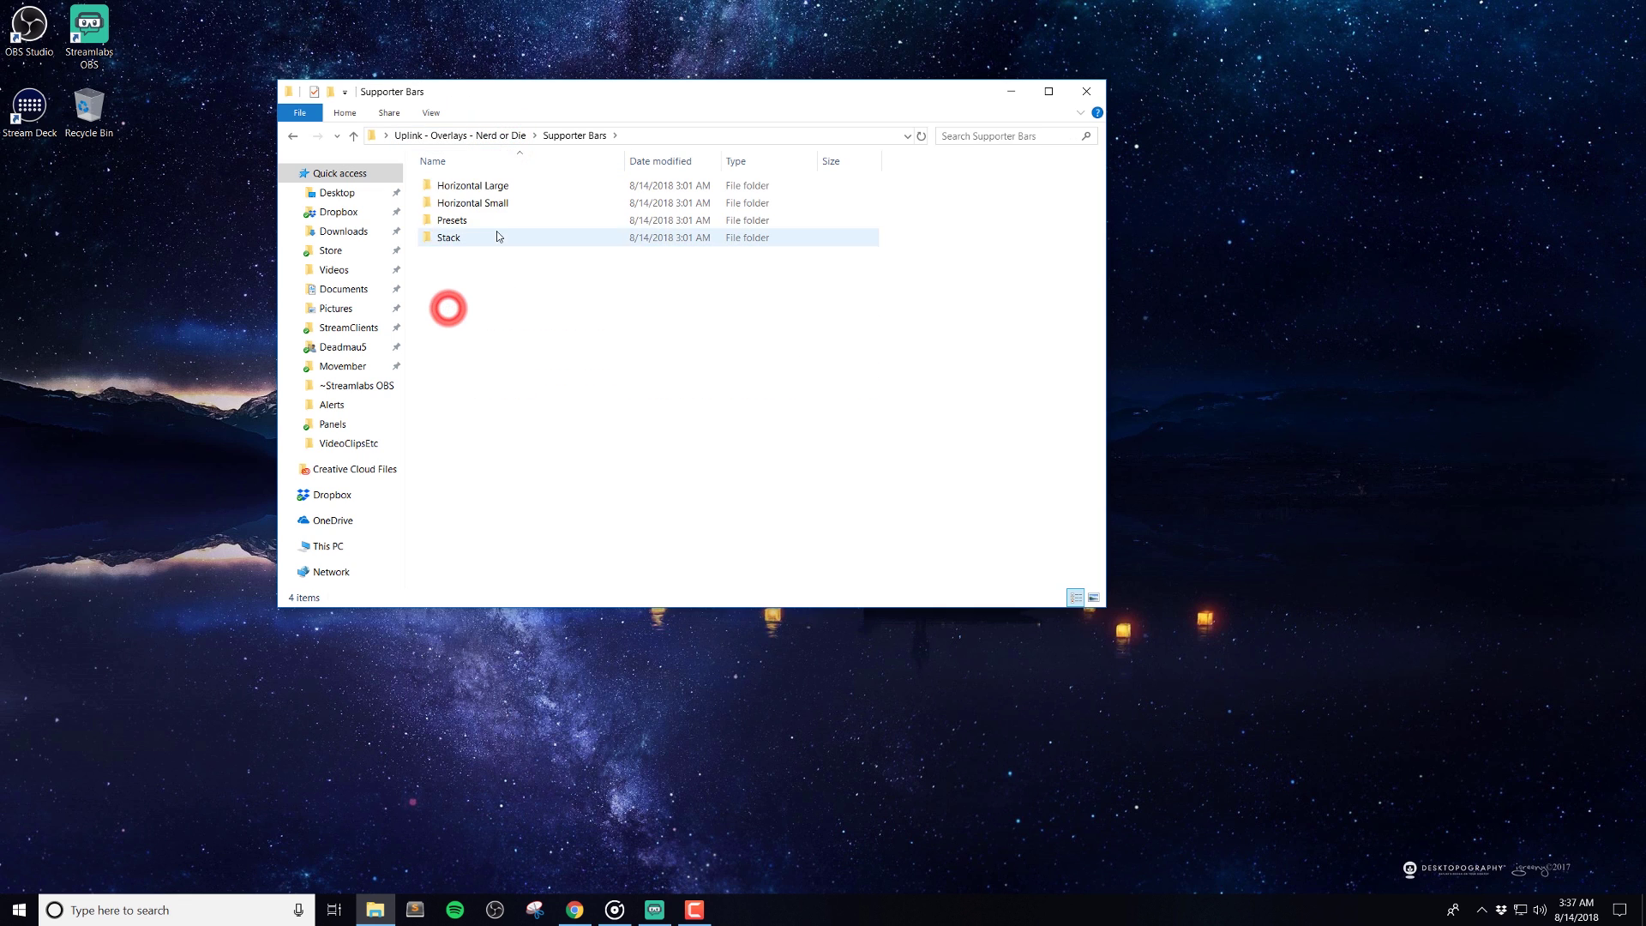
pyautogui.doubleClick(472, 185)
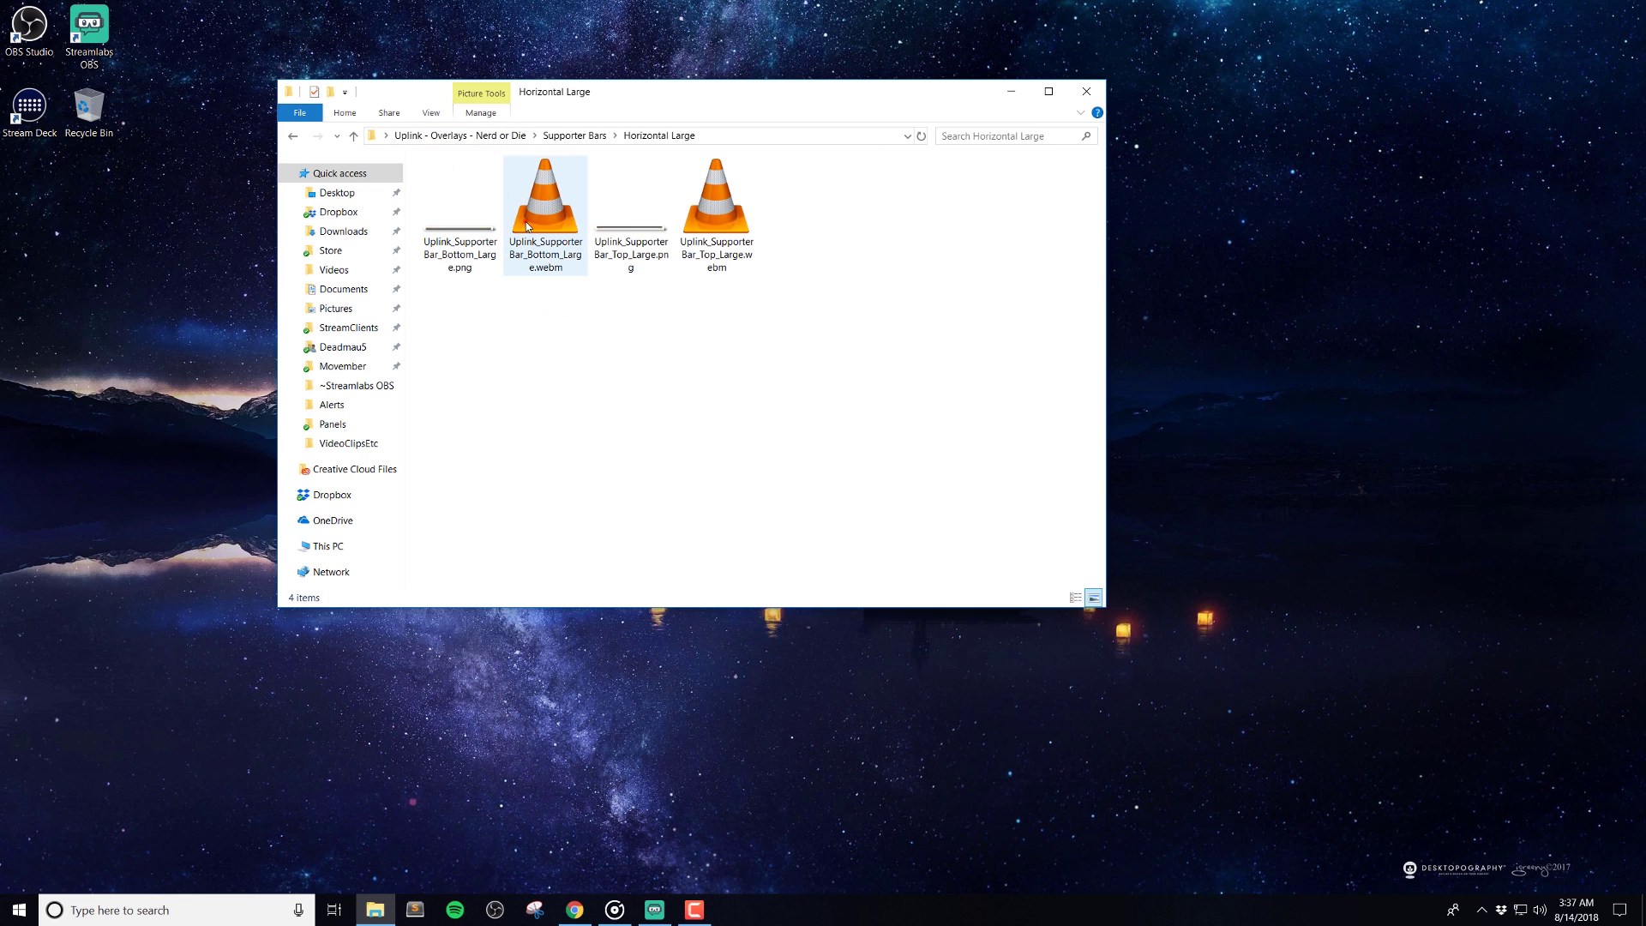
pyautogui.doubleClick(527, 226)
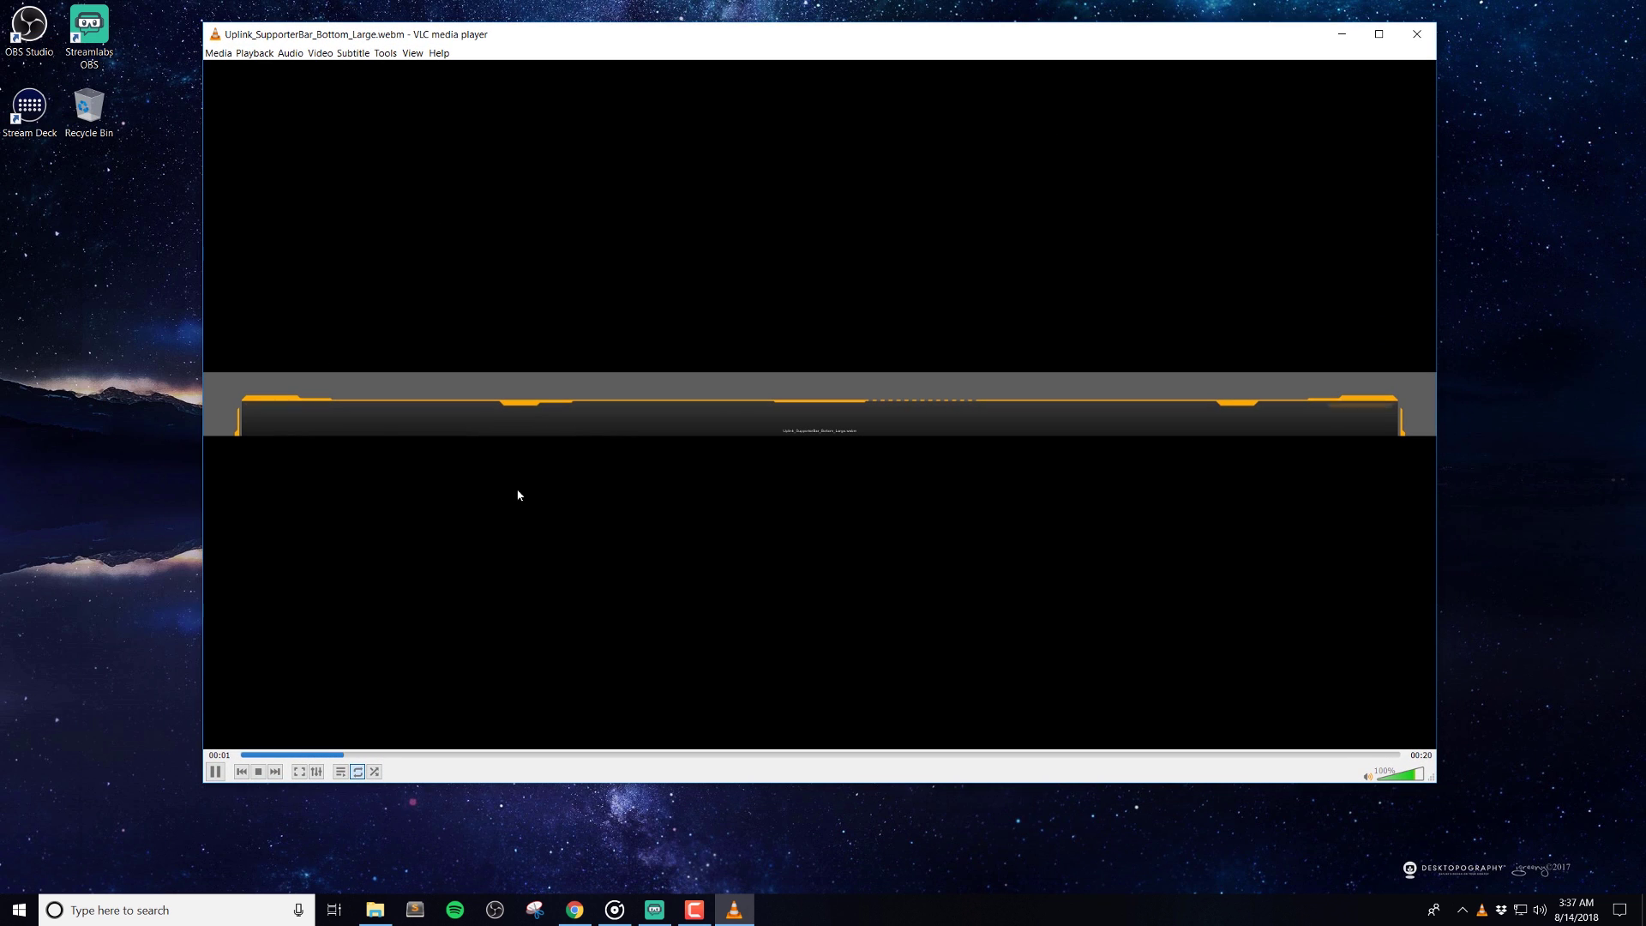
pyautogui.click(1416, 35)
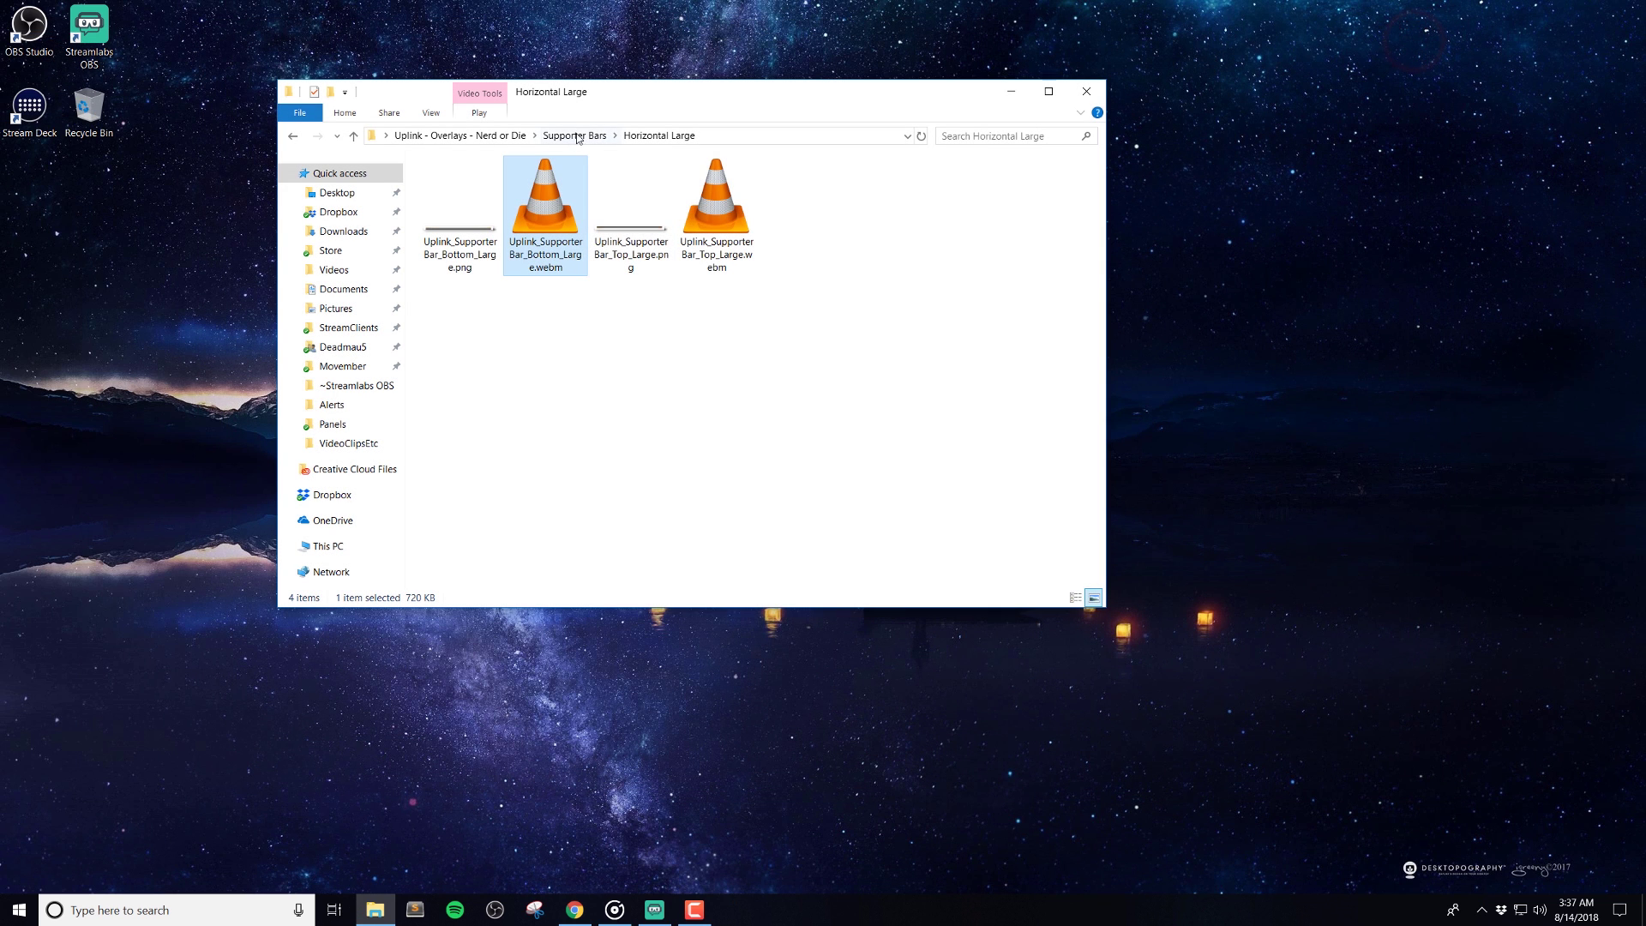
# Browse the Profile Panels folder, then minimize the overlays folder window
pyautogui.click(577, 134)
pyautogui.click(501, 134)
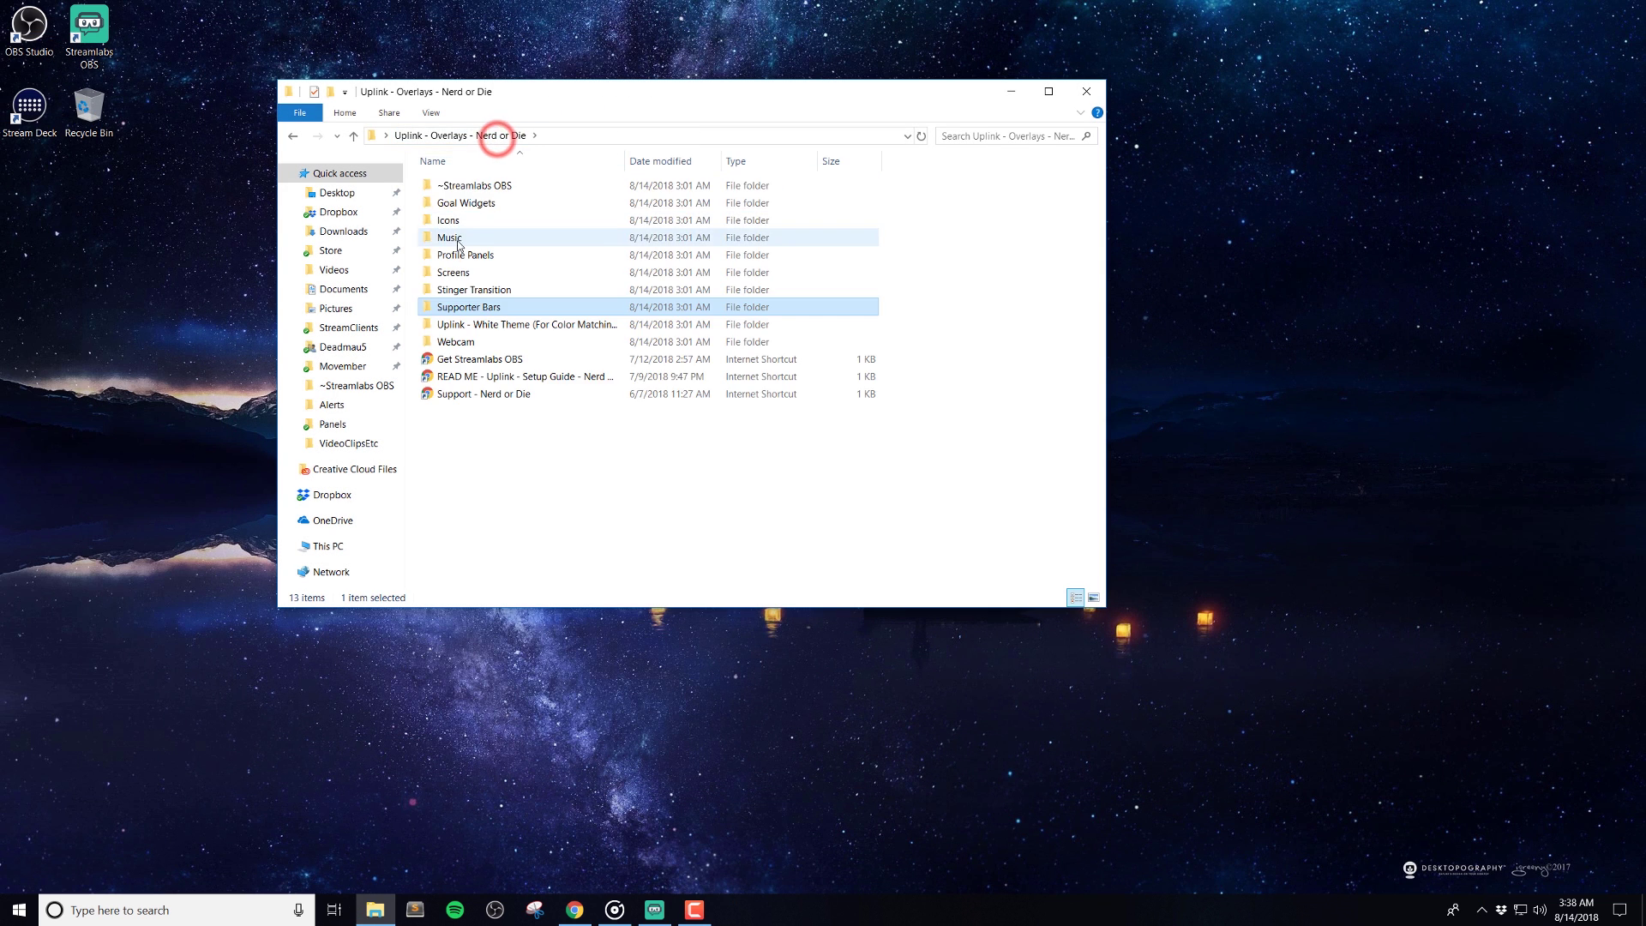
pyautogui.click(459, 255)
pyautogui.doubleClick(459, 255)
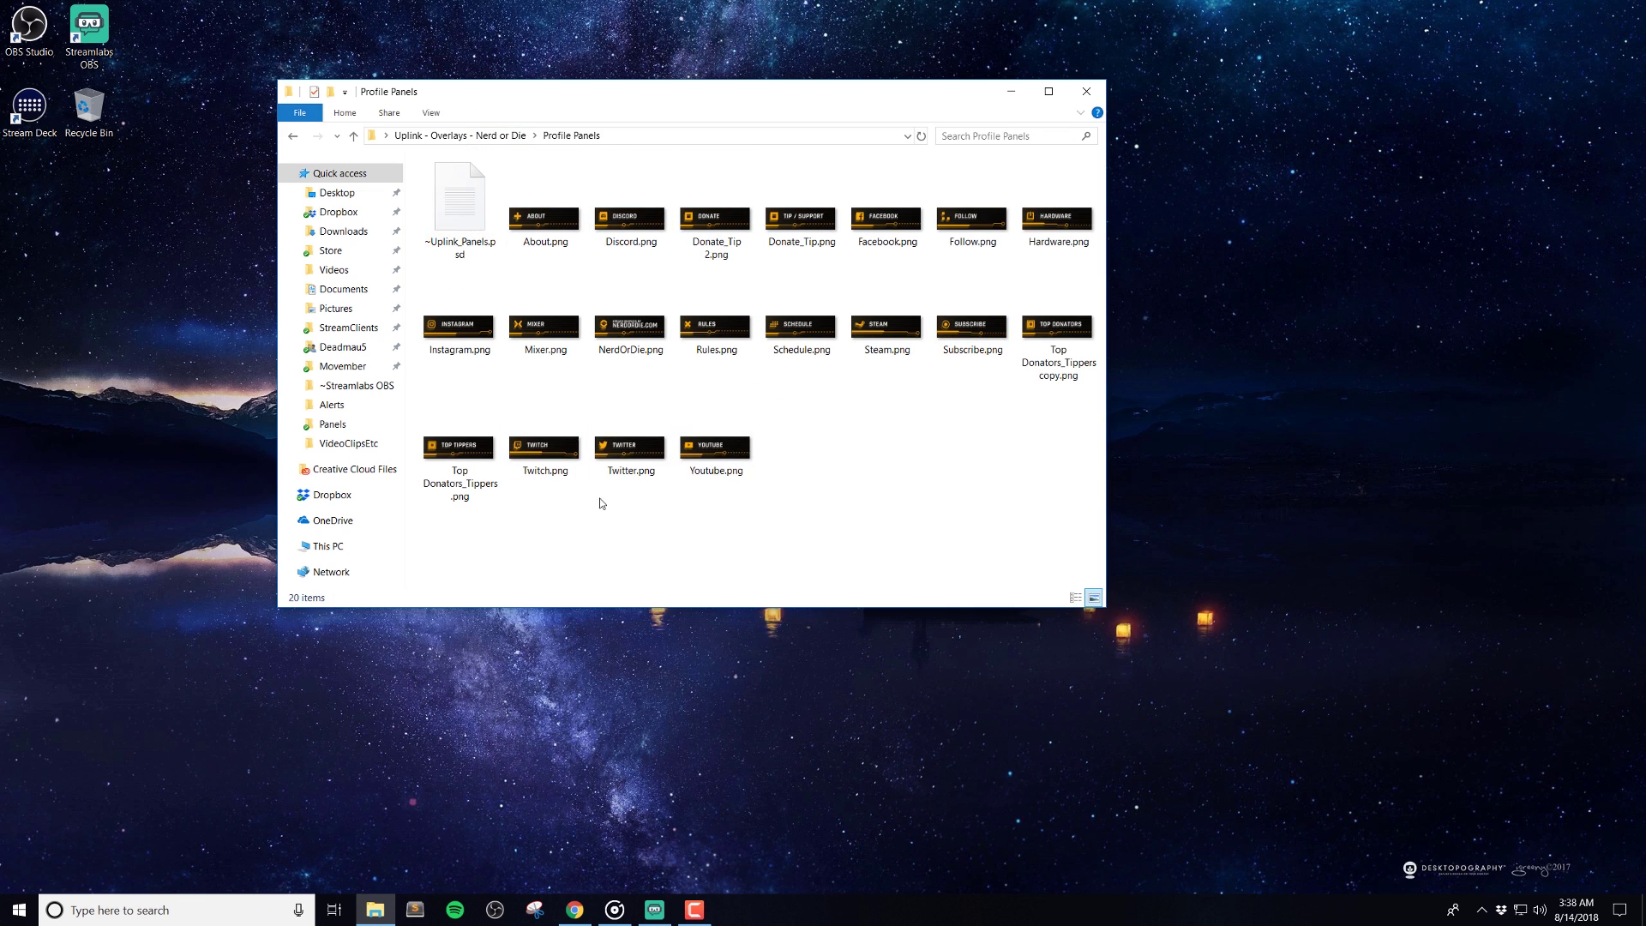
pyautogui.click(493, 135)
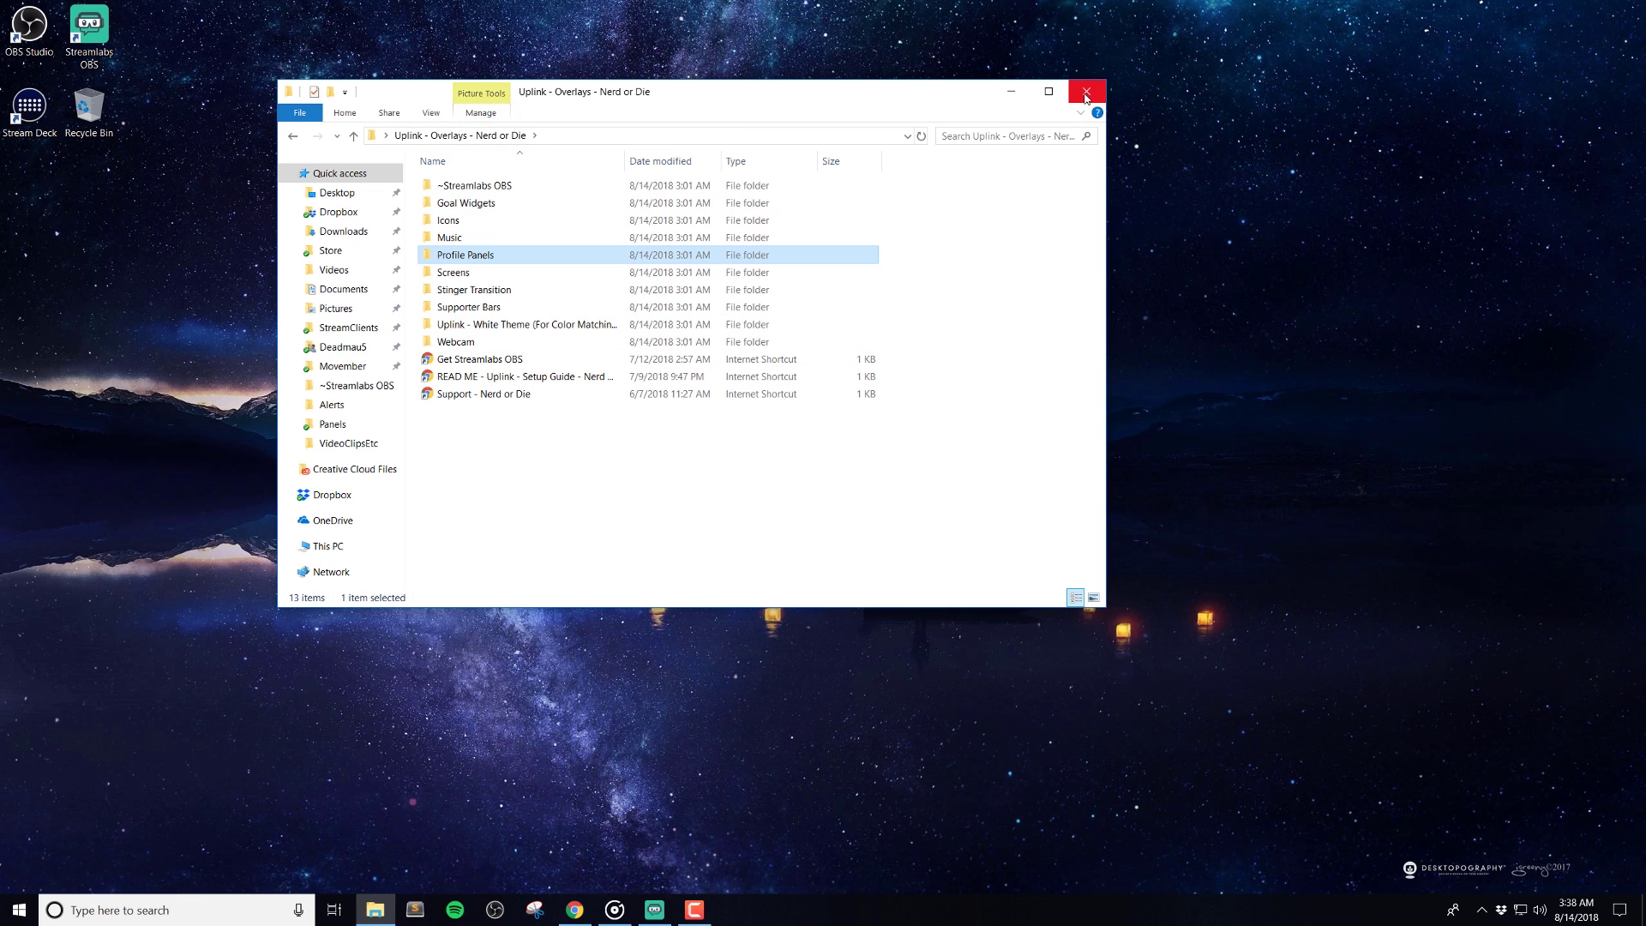
pyautogui.click(1011, 92)
# Import Uplink_Preset.overlay from the ~Streamlabs OBS folder through Scene Collections settings
pyautogui.click(656, 906)
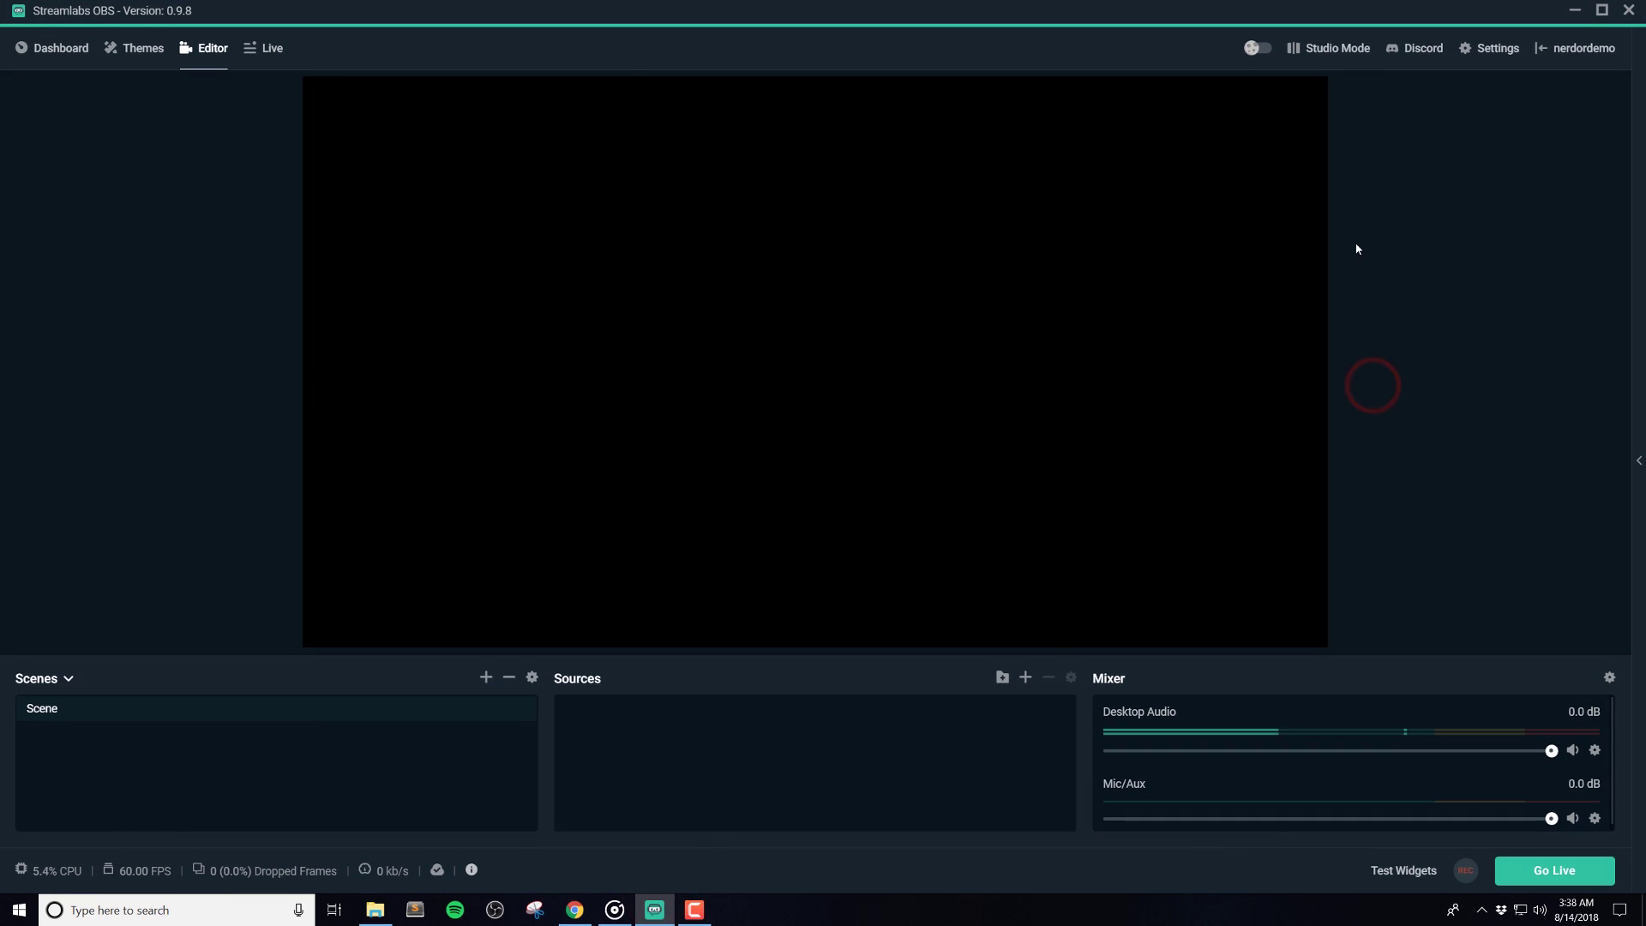
pyautogui.click(1500, 48)
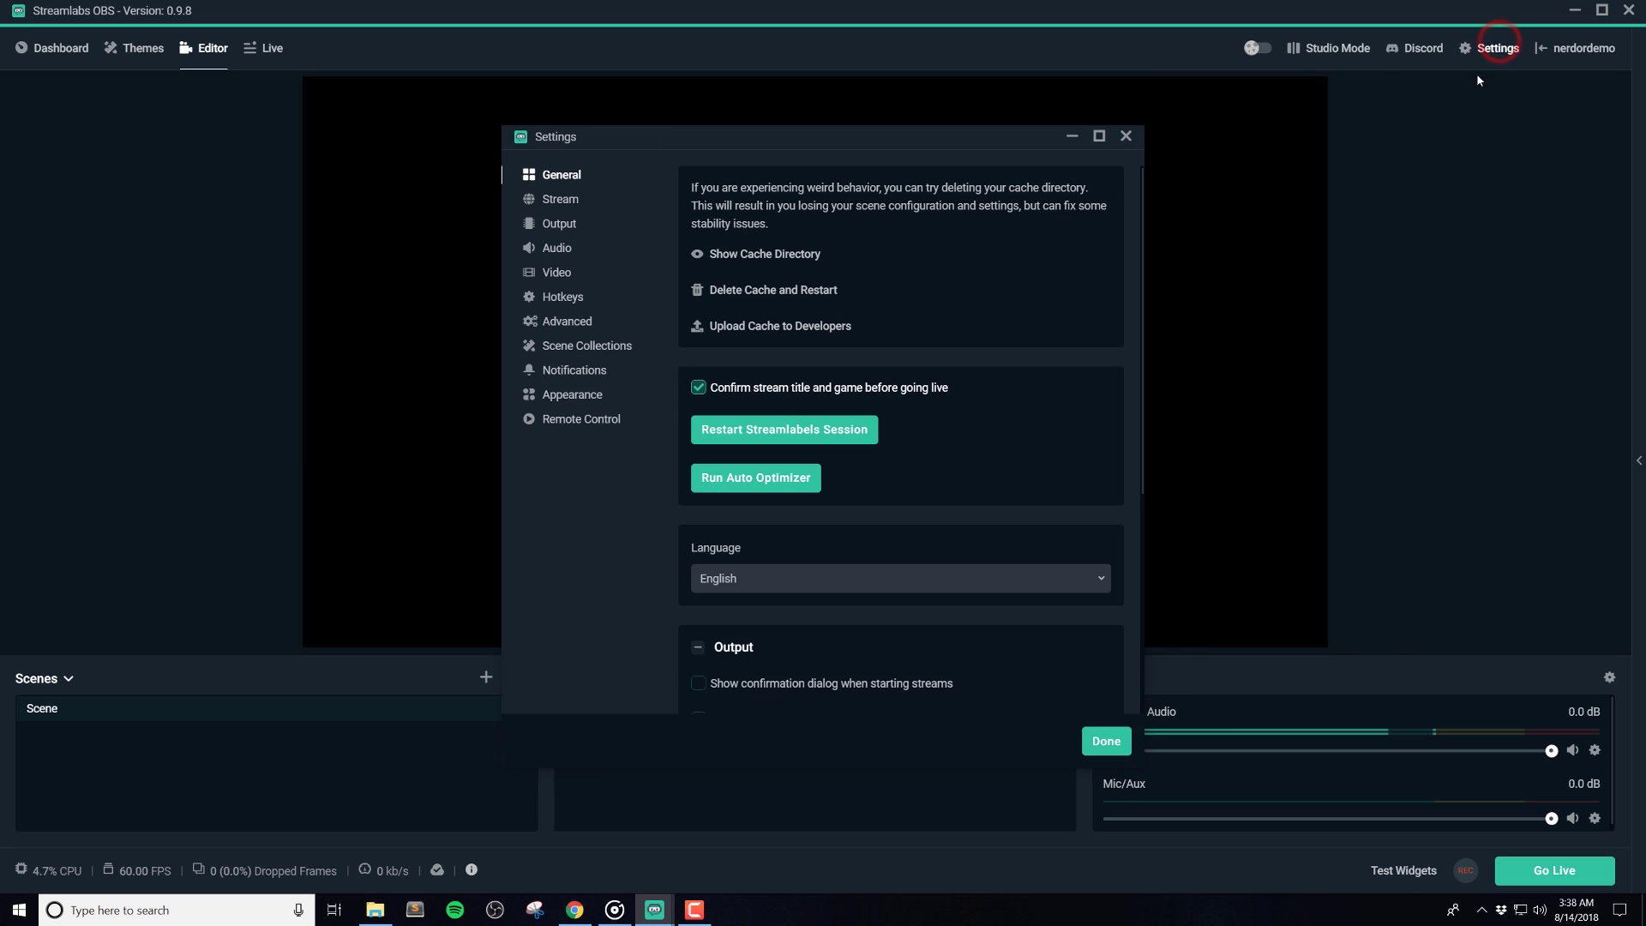
pyautogui.click(570, 350)
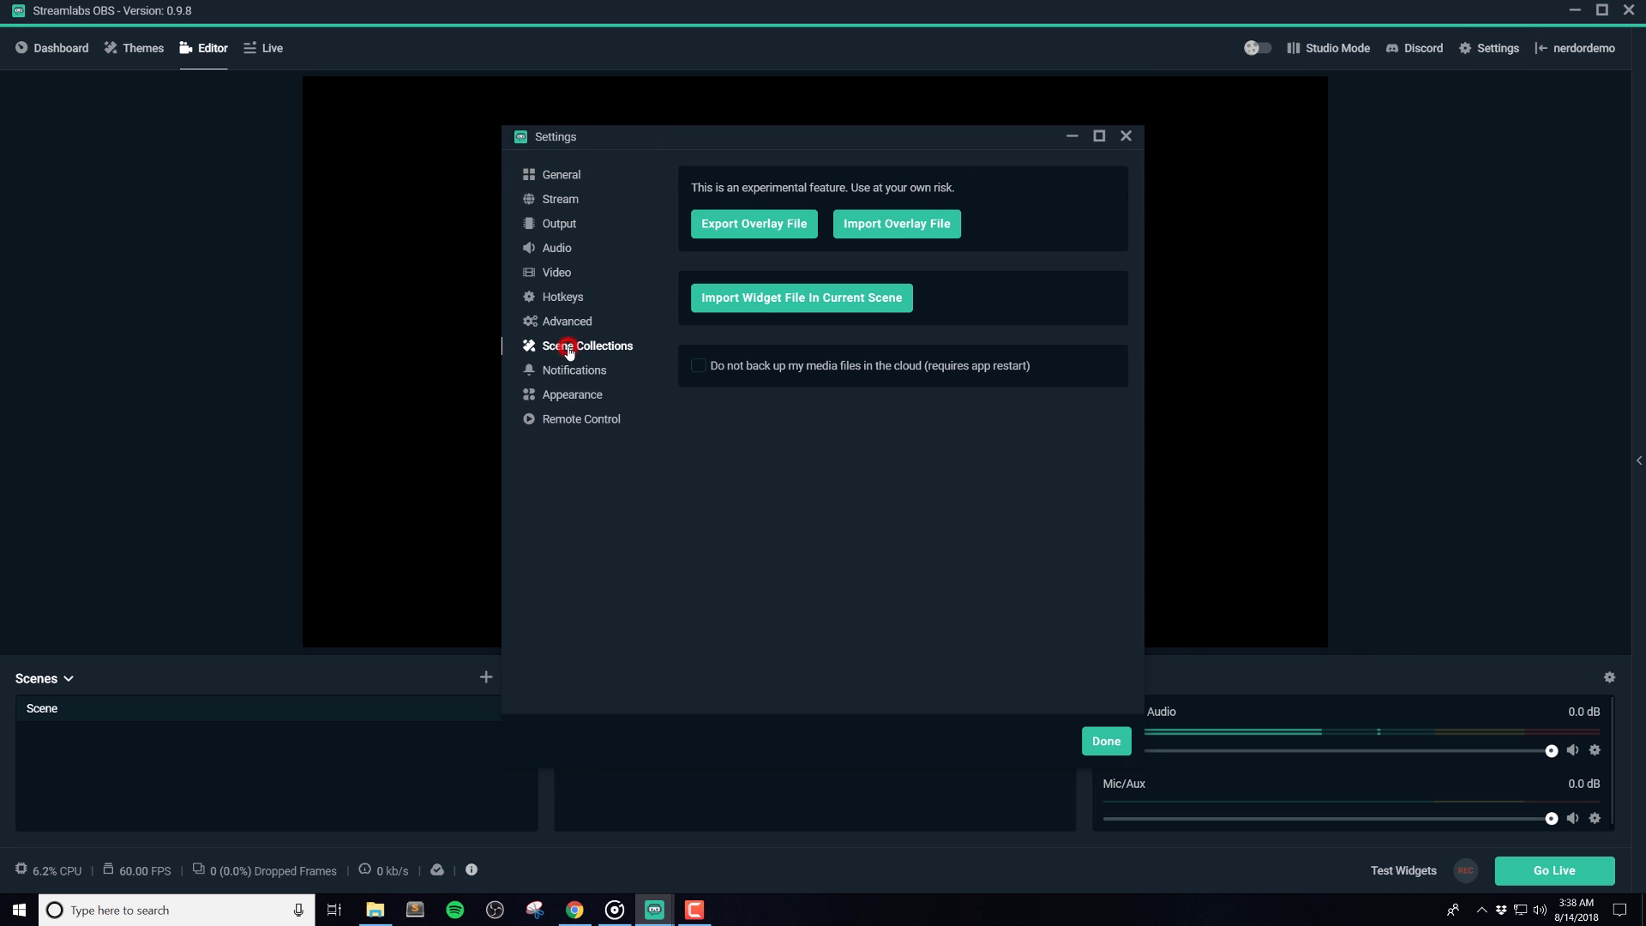
pyautogui.click(891, 237)
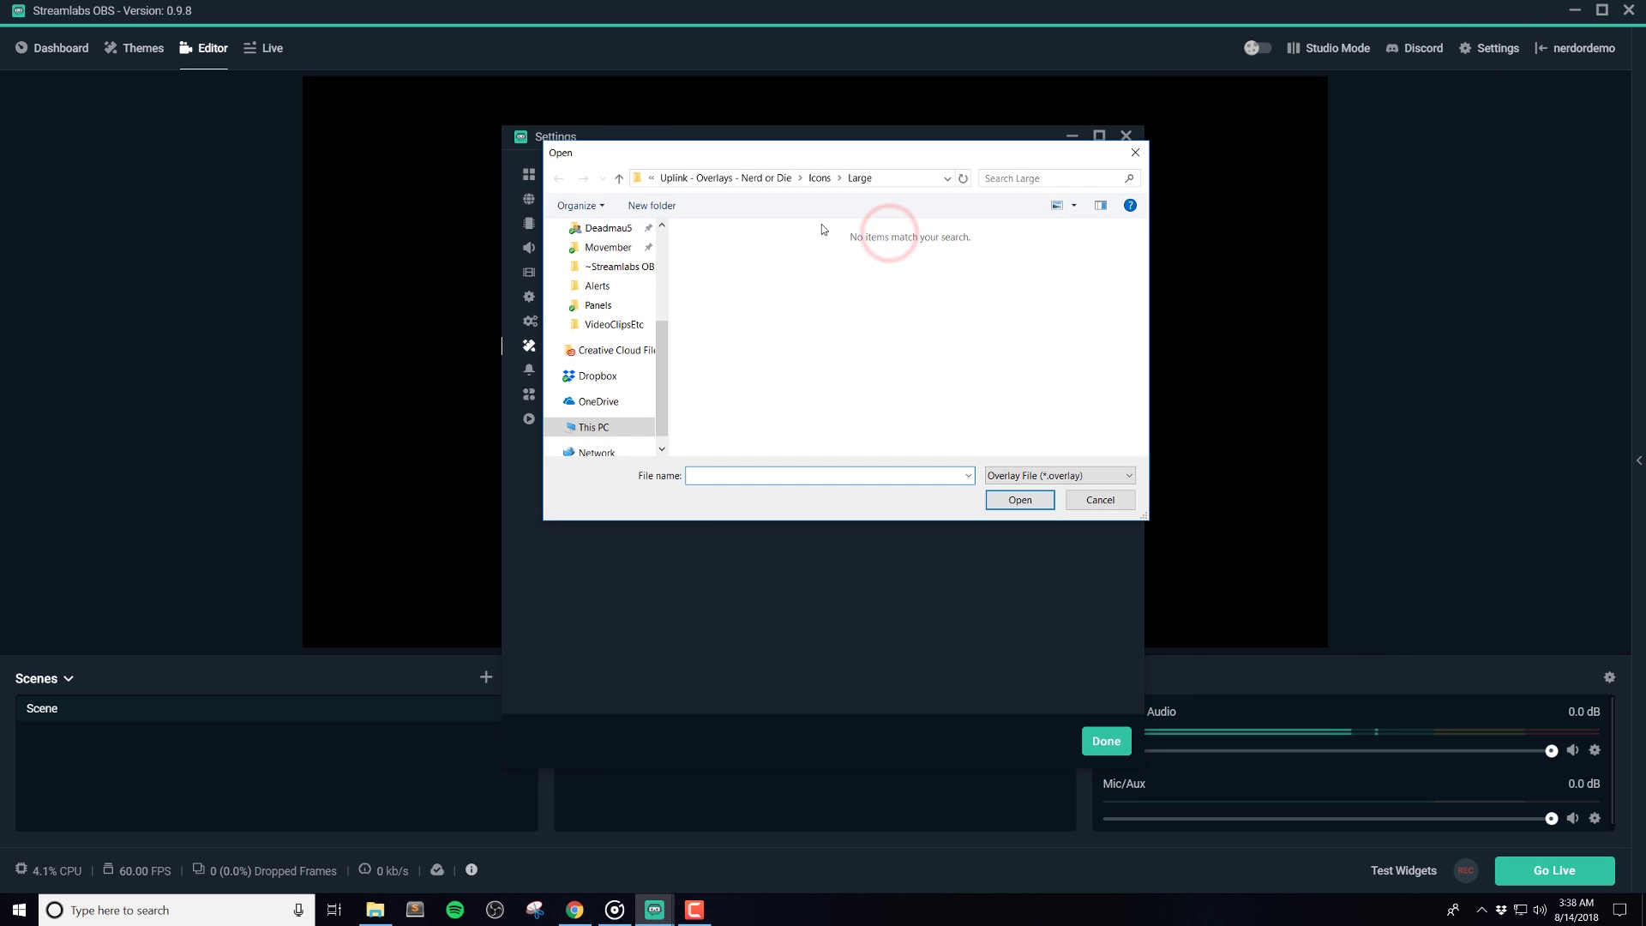
pyautogui.click(694, 177)
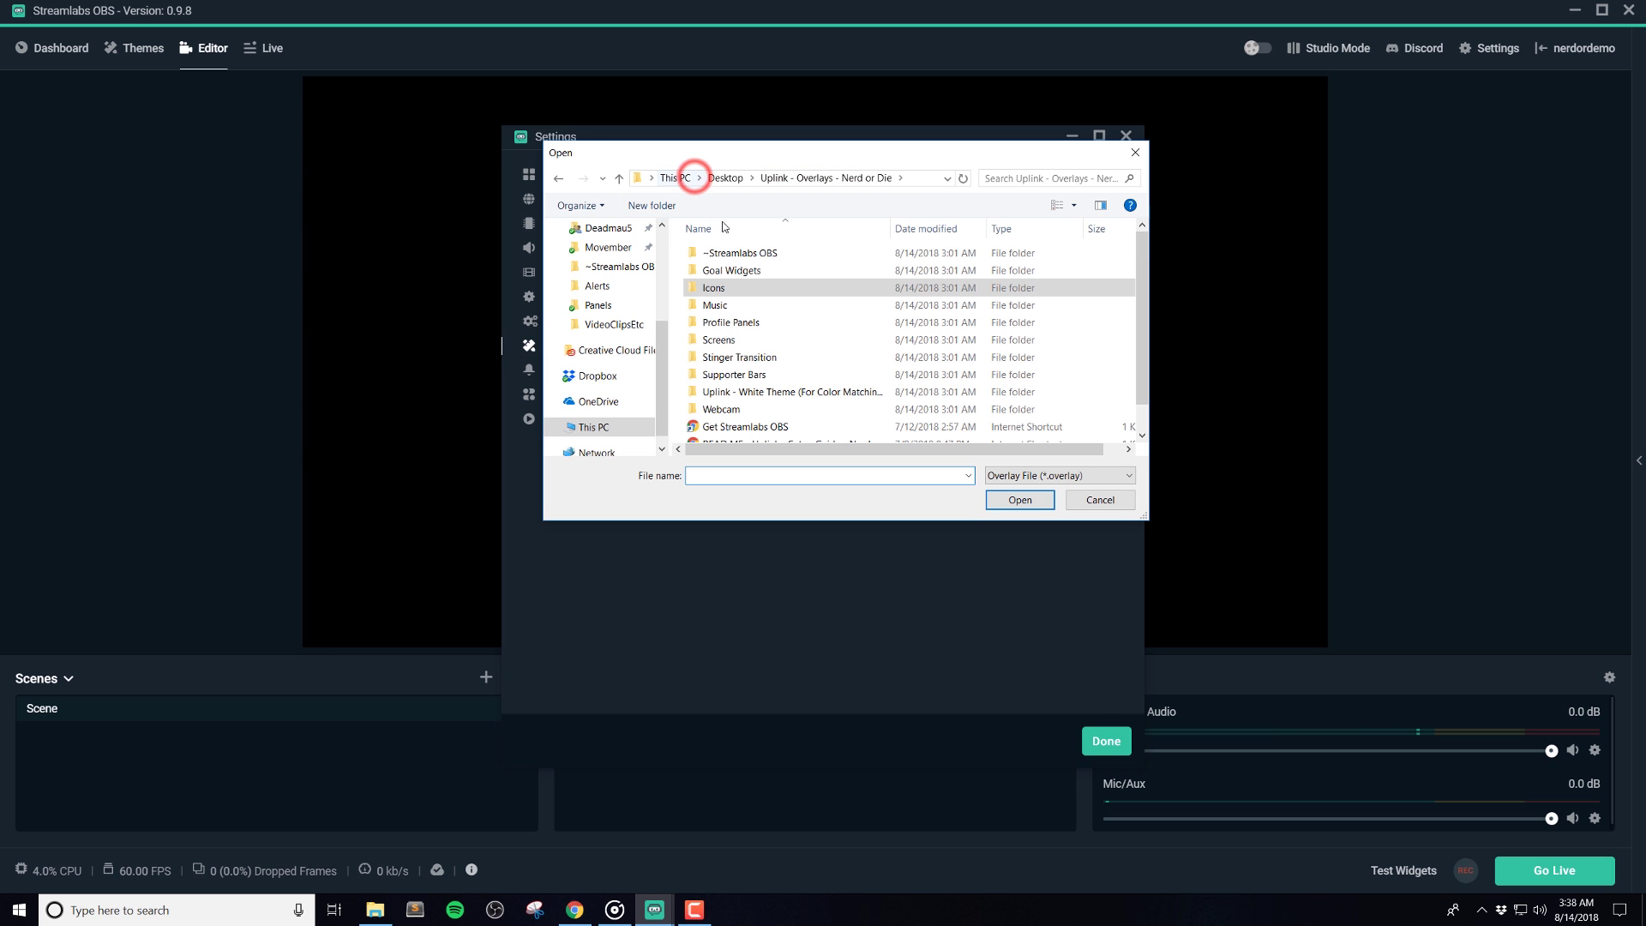
pyautogui.doubleClick(743, 257)
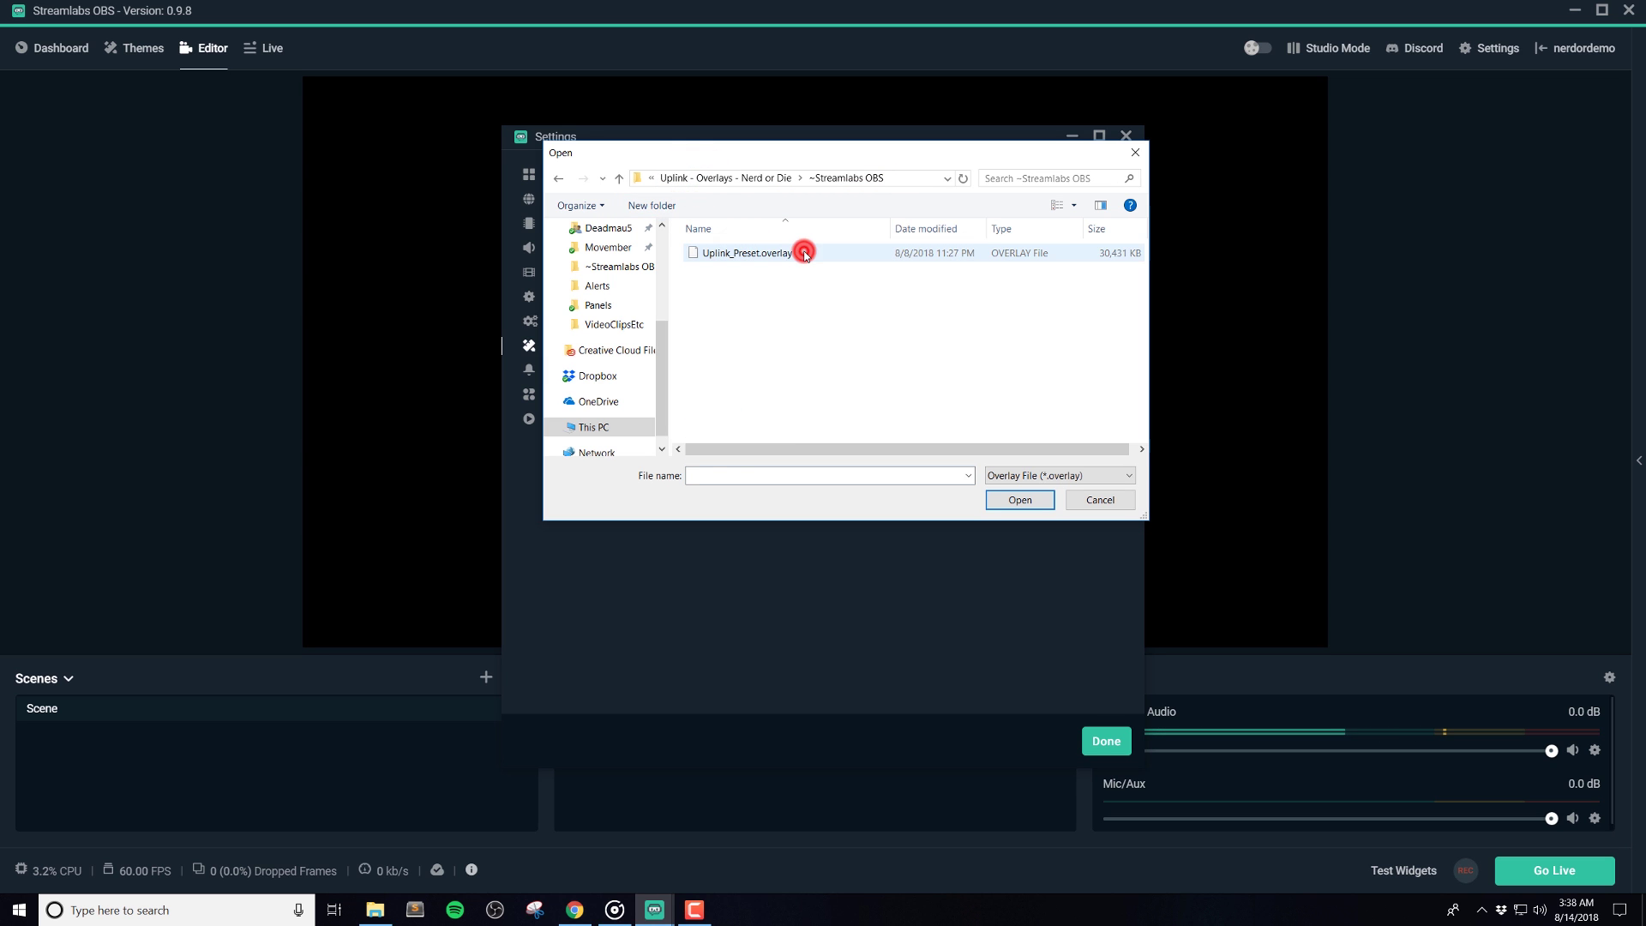
pyautogui.click(783, 255)
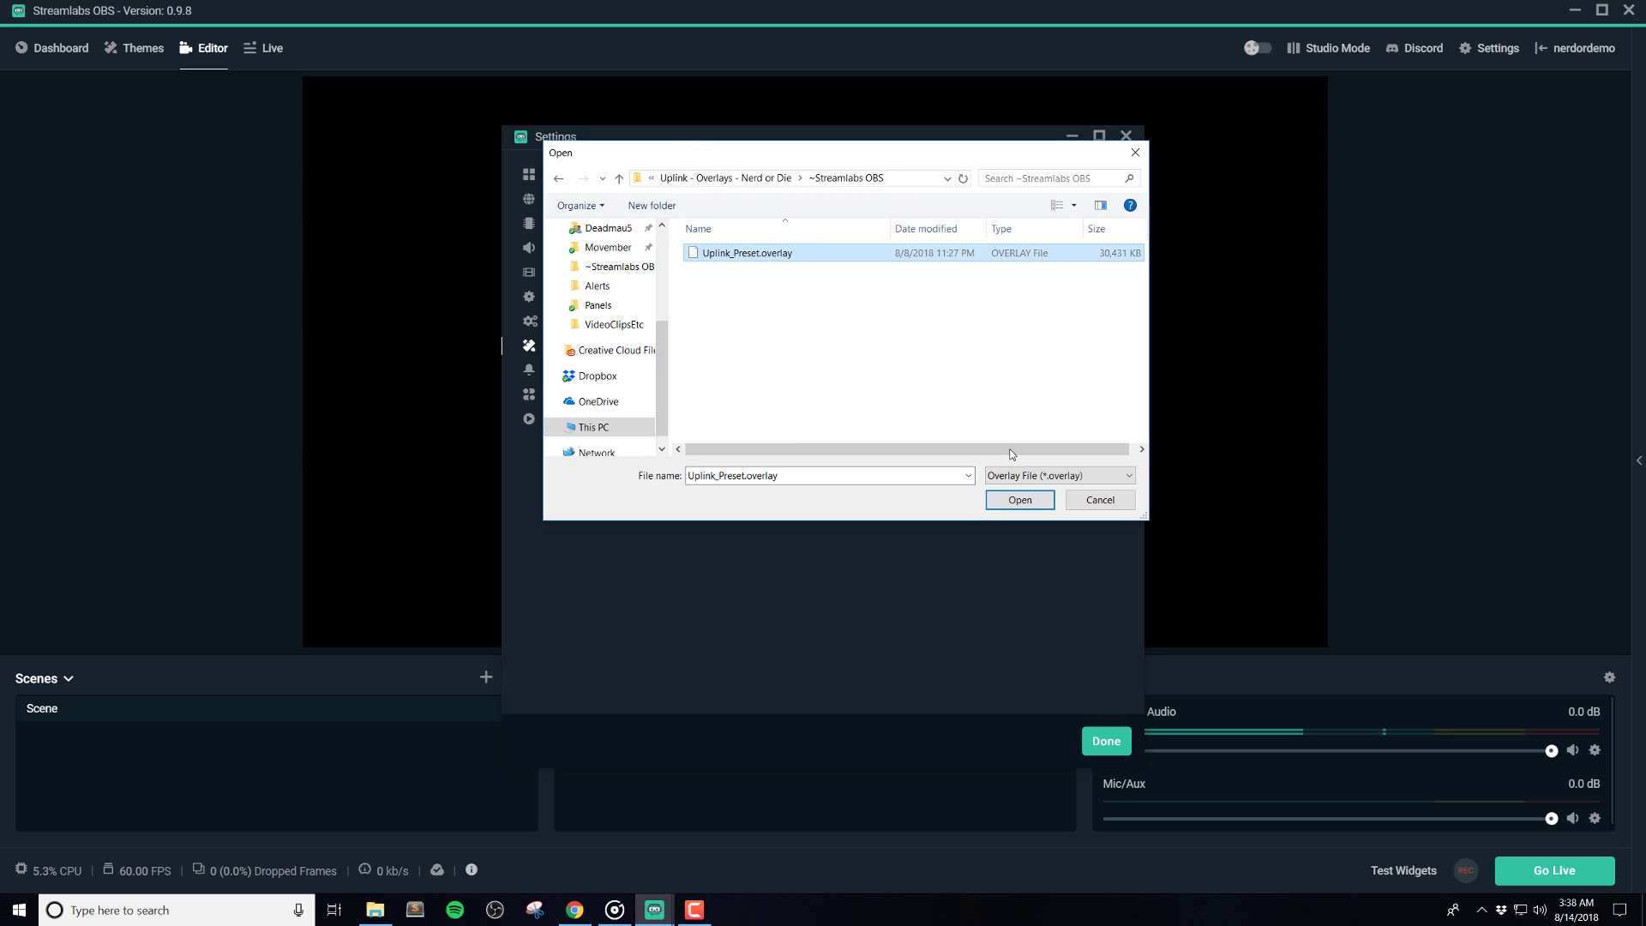
pyautogui.click(1029, 504)
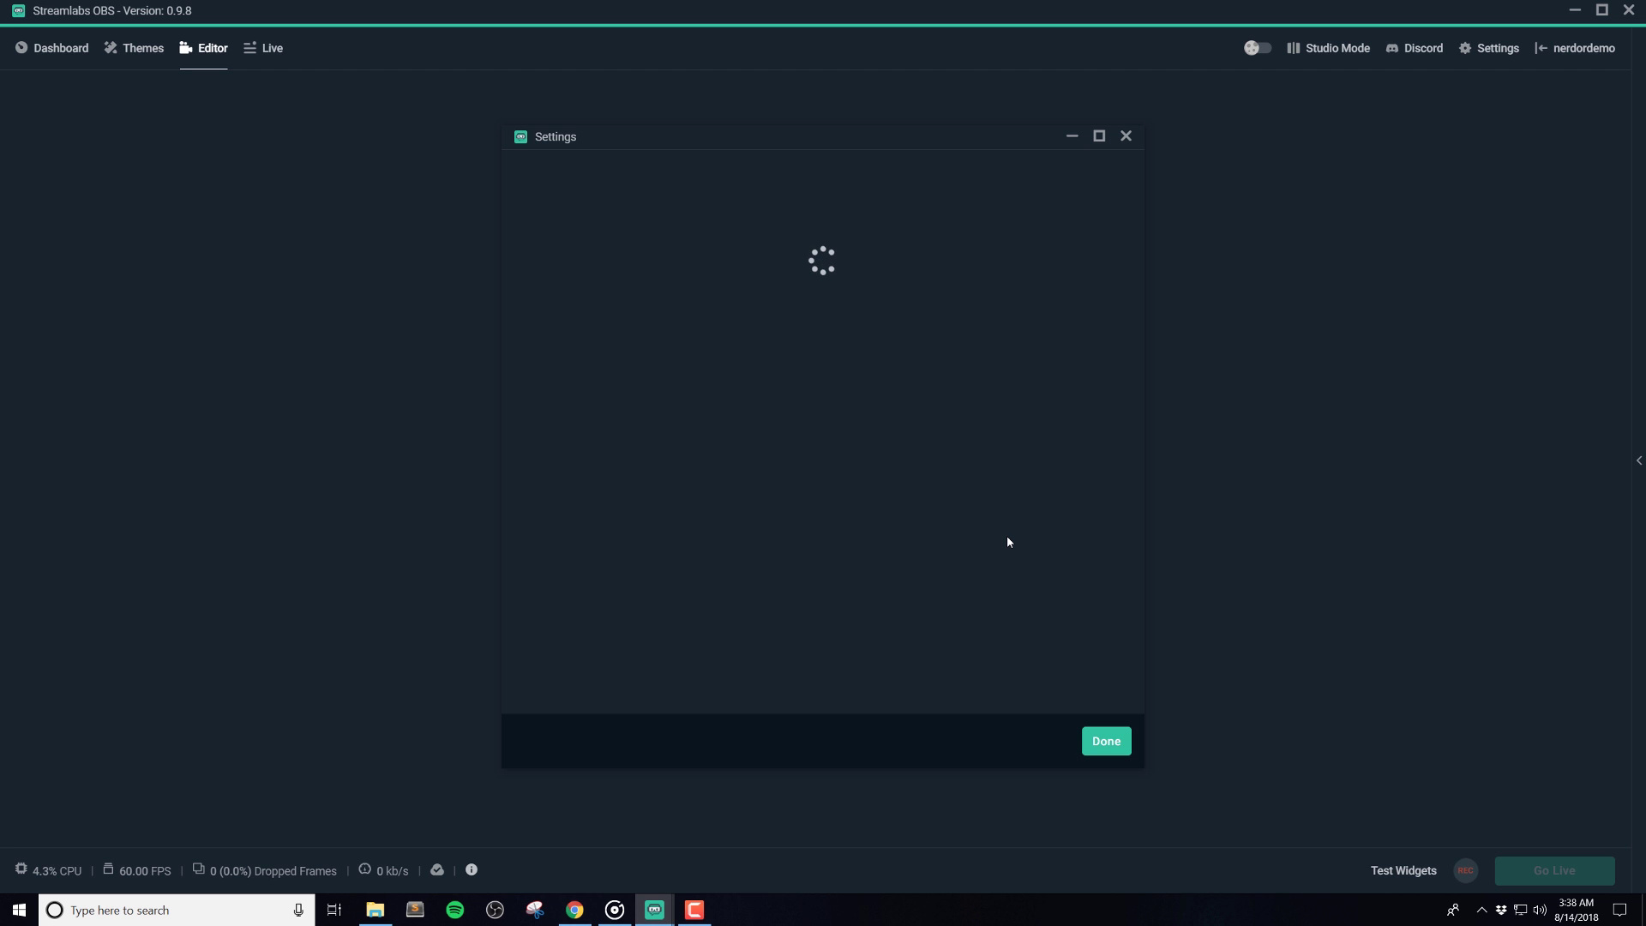
# Open the READ ME guide and show the OVERLAYS tab of its Installation Guide
pyautogui.click(377, 910)
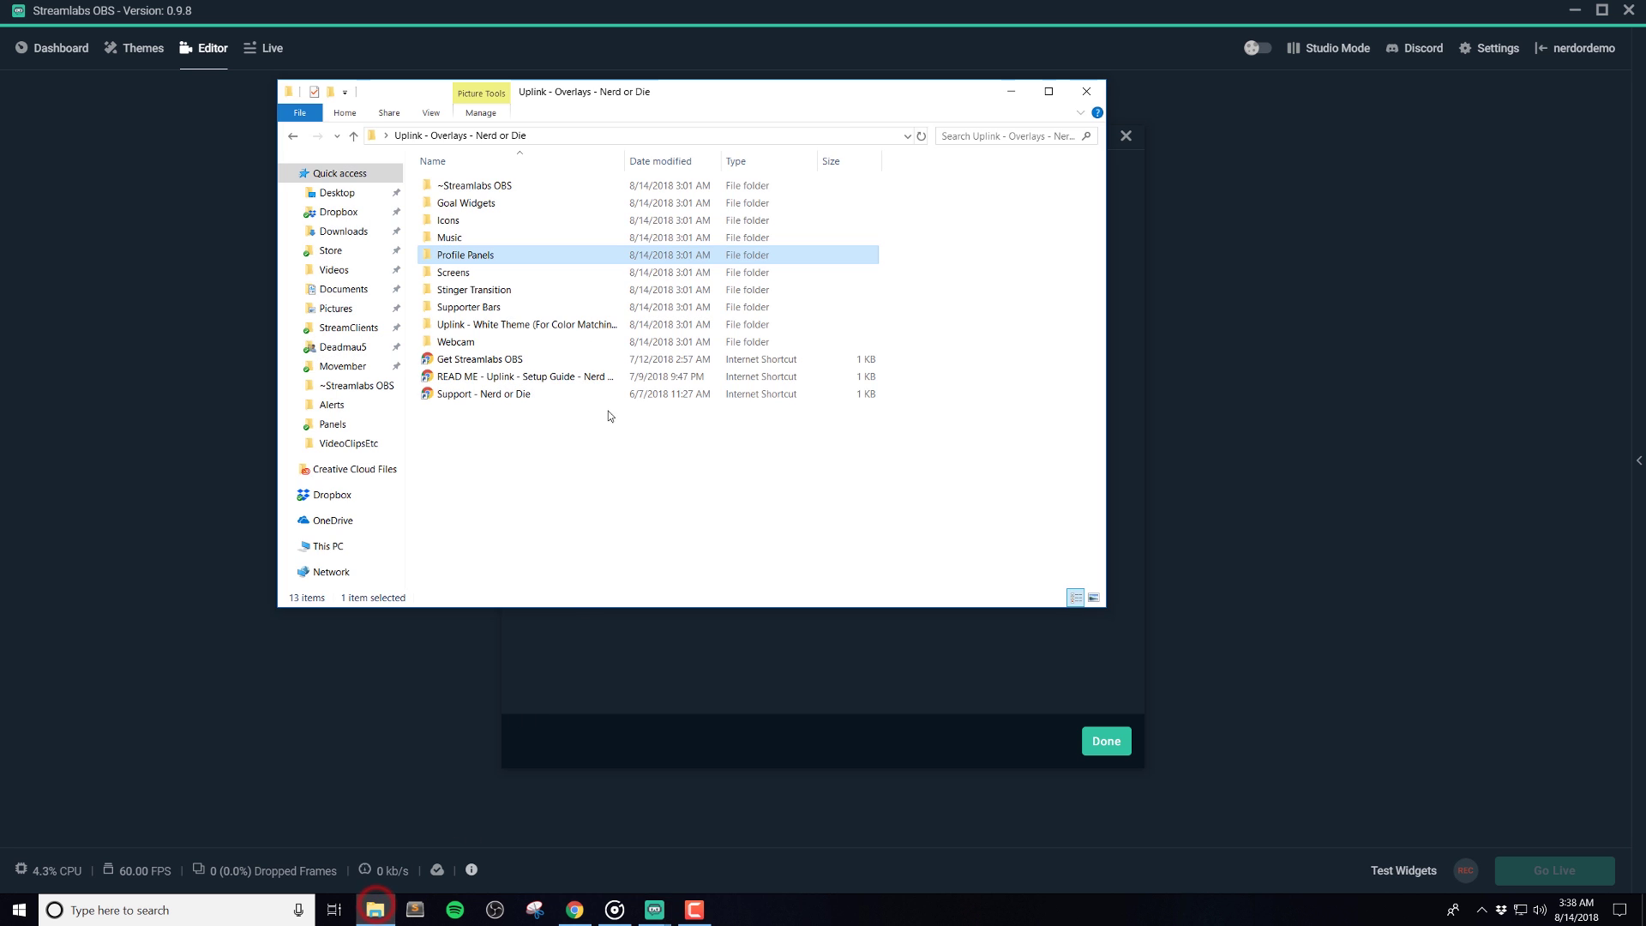
pyautogui.doubleClick(485, 378)
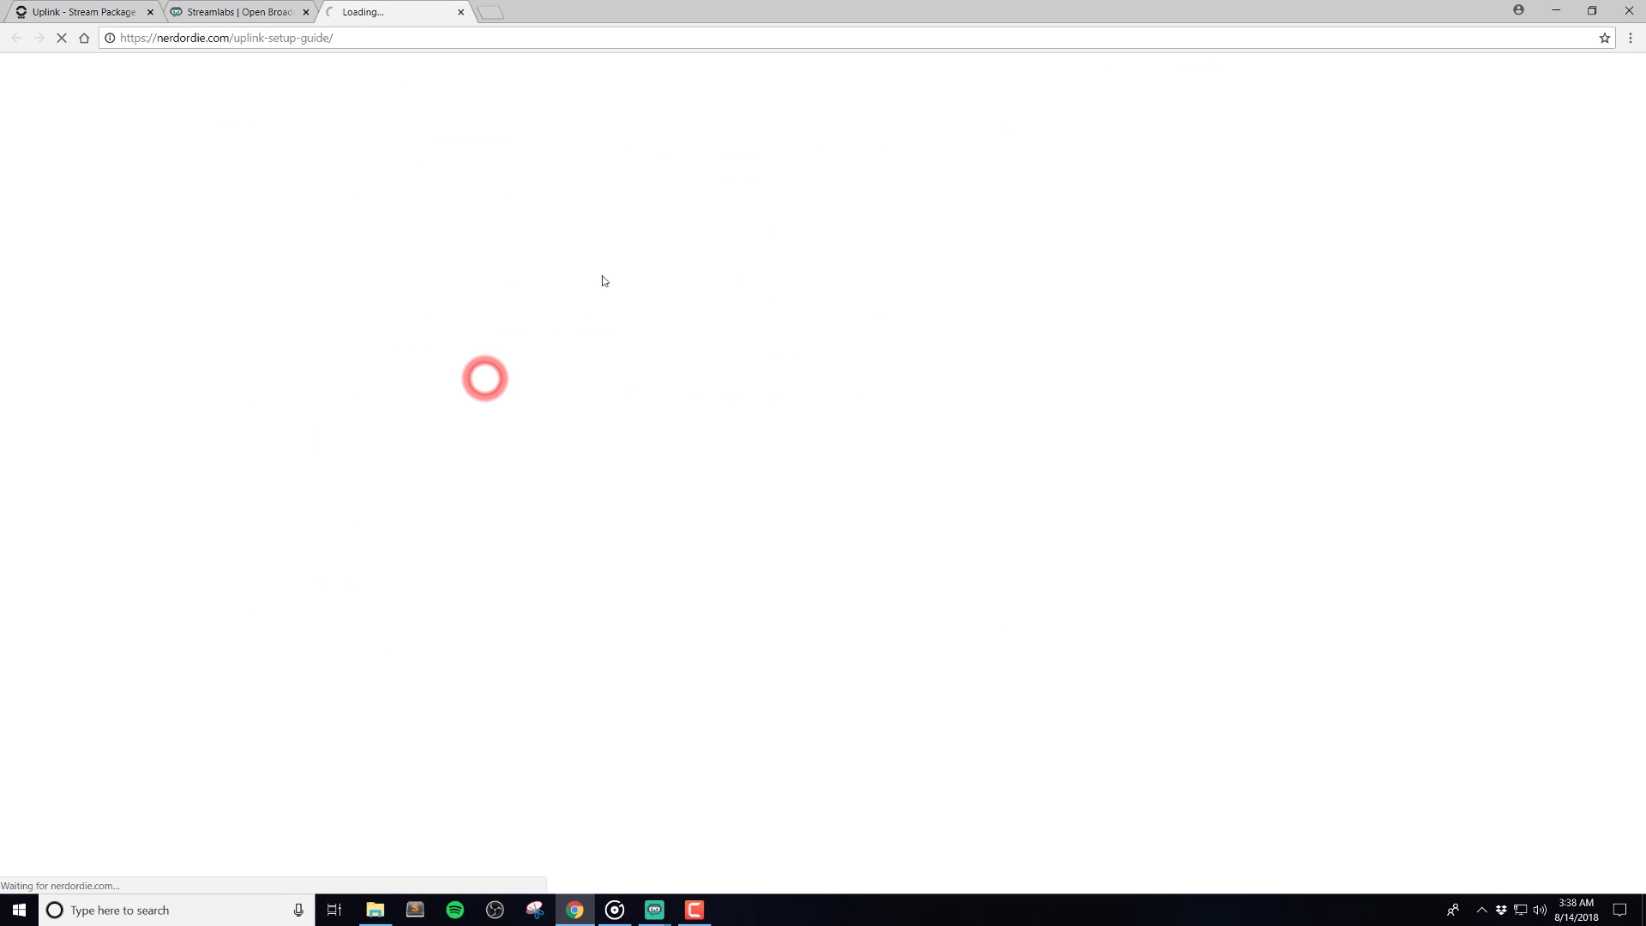
pyautogui.scroll(-3, 354, 428)
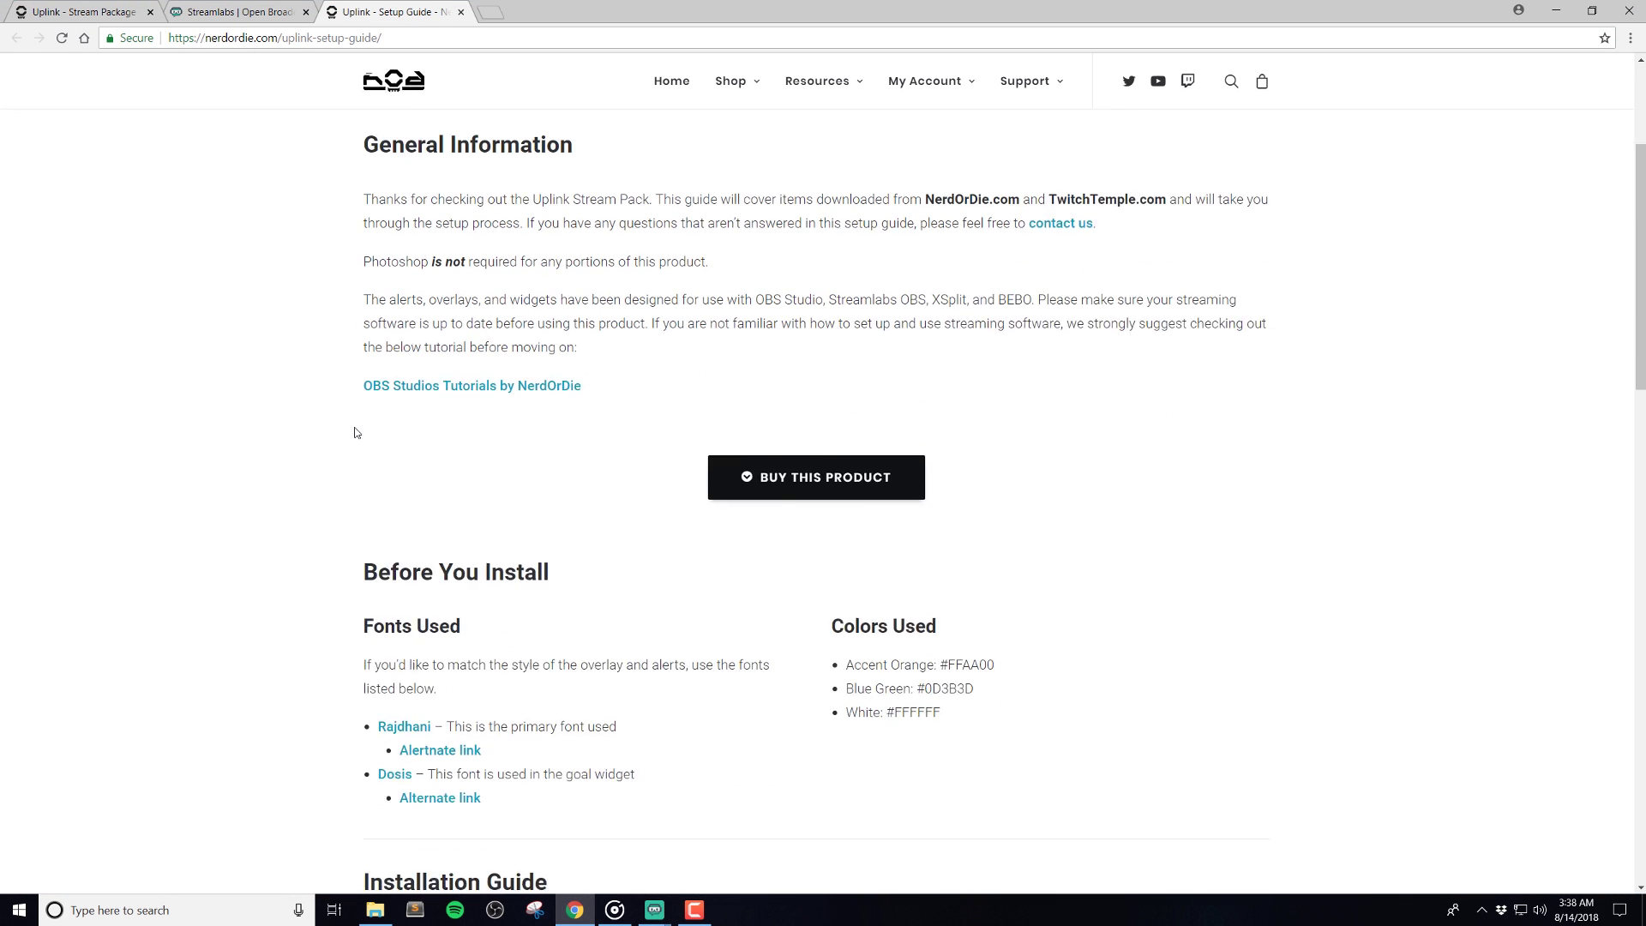
pyautogui.scroll(-3, 353, 433)
pyautogui.scroll(-3, 359, 431)
pyautogui.scroll(-1, 369, 412)
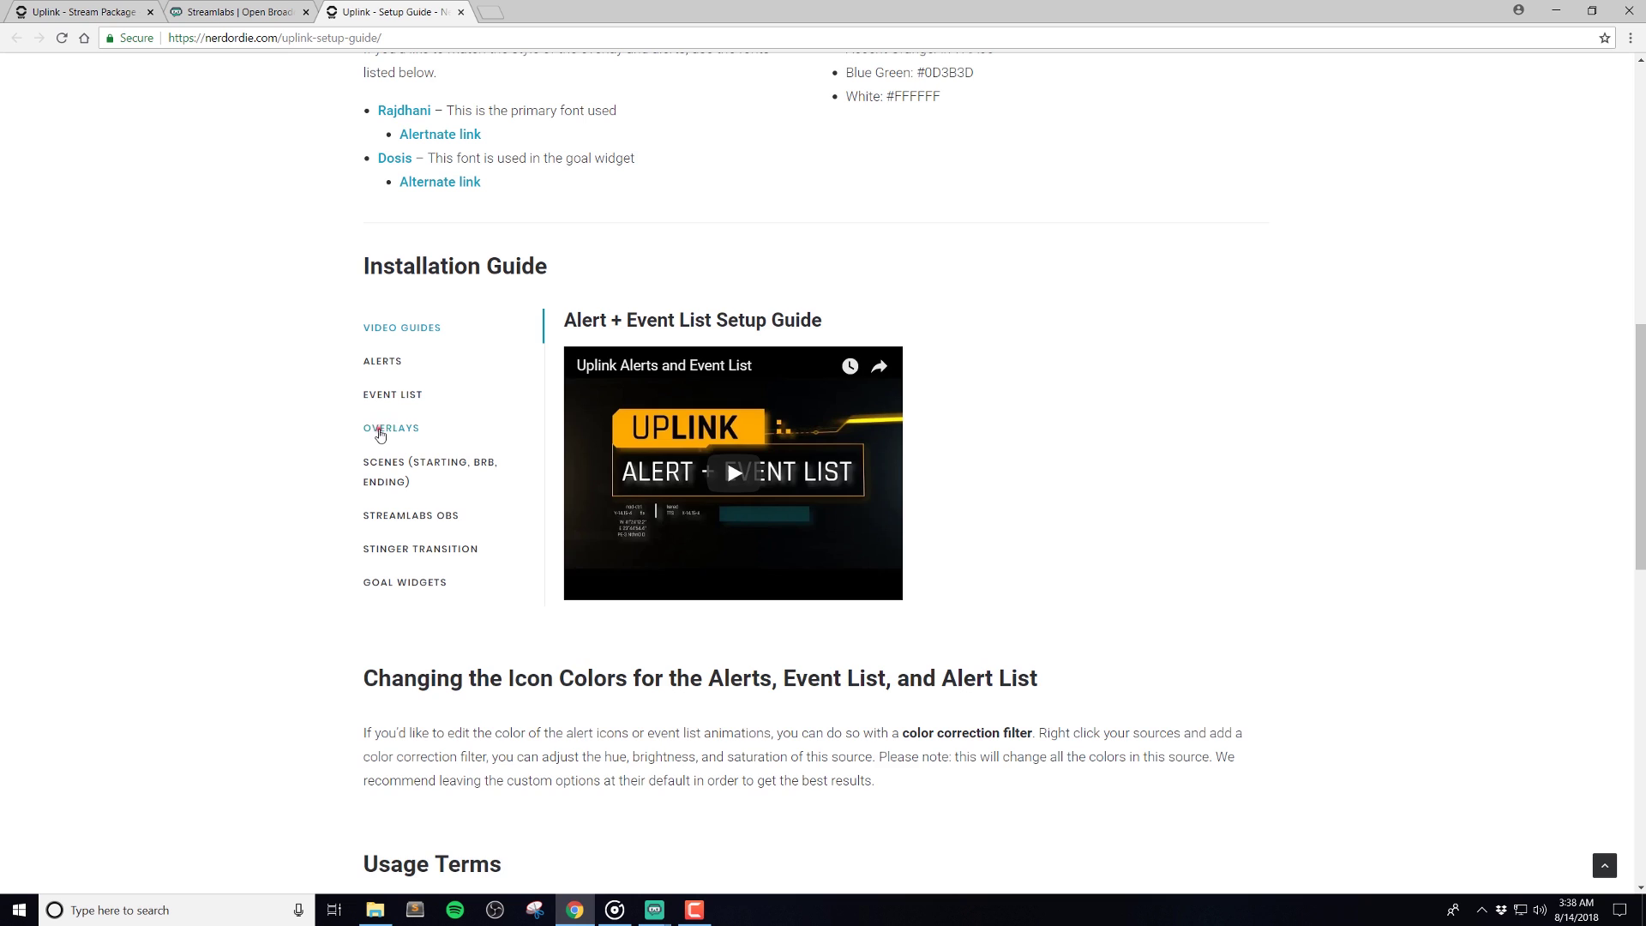
pyautogui.click(380, 431)
pyautogui.moveTo(655, 908)
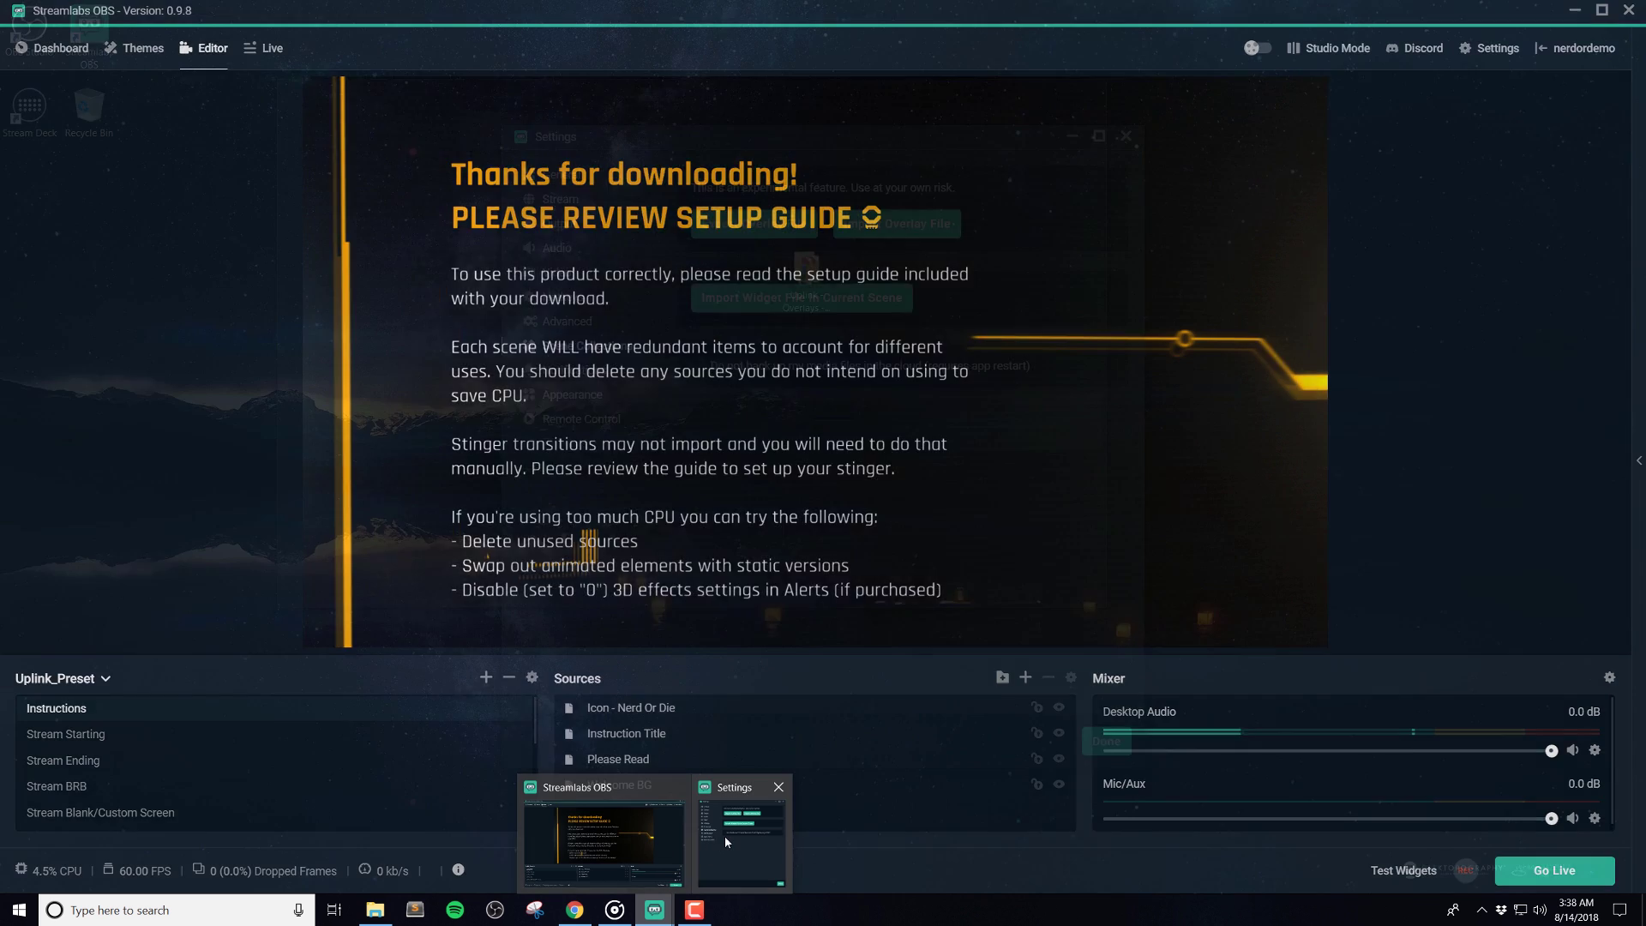
# Close Settings, preview In-Game Layout - Stack, and return to the Stream Starting scene
pyautogui.click(728, 836)
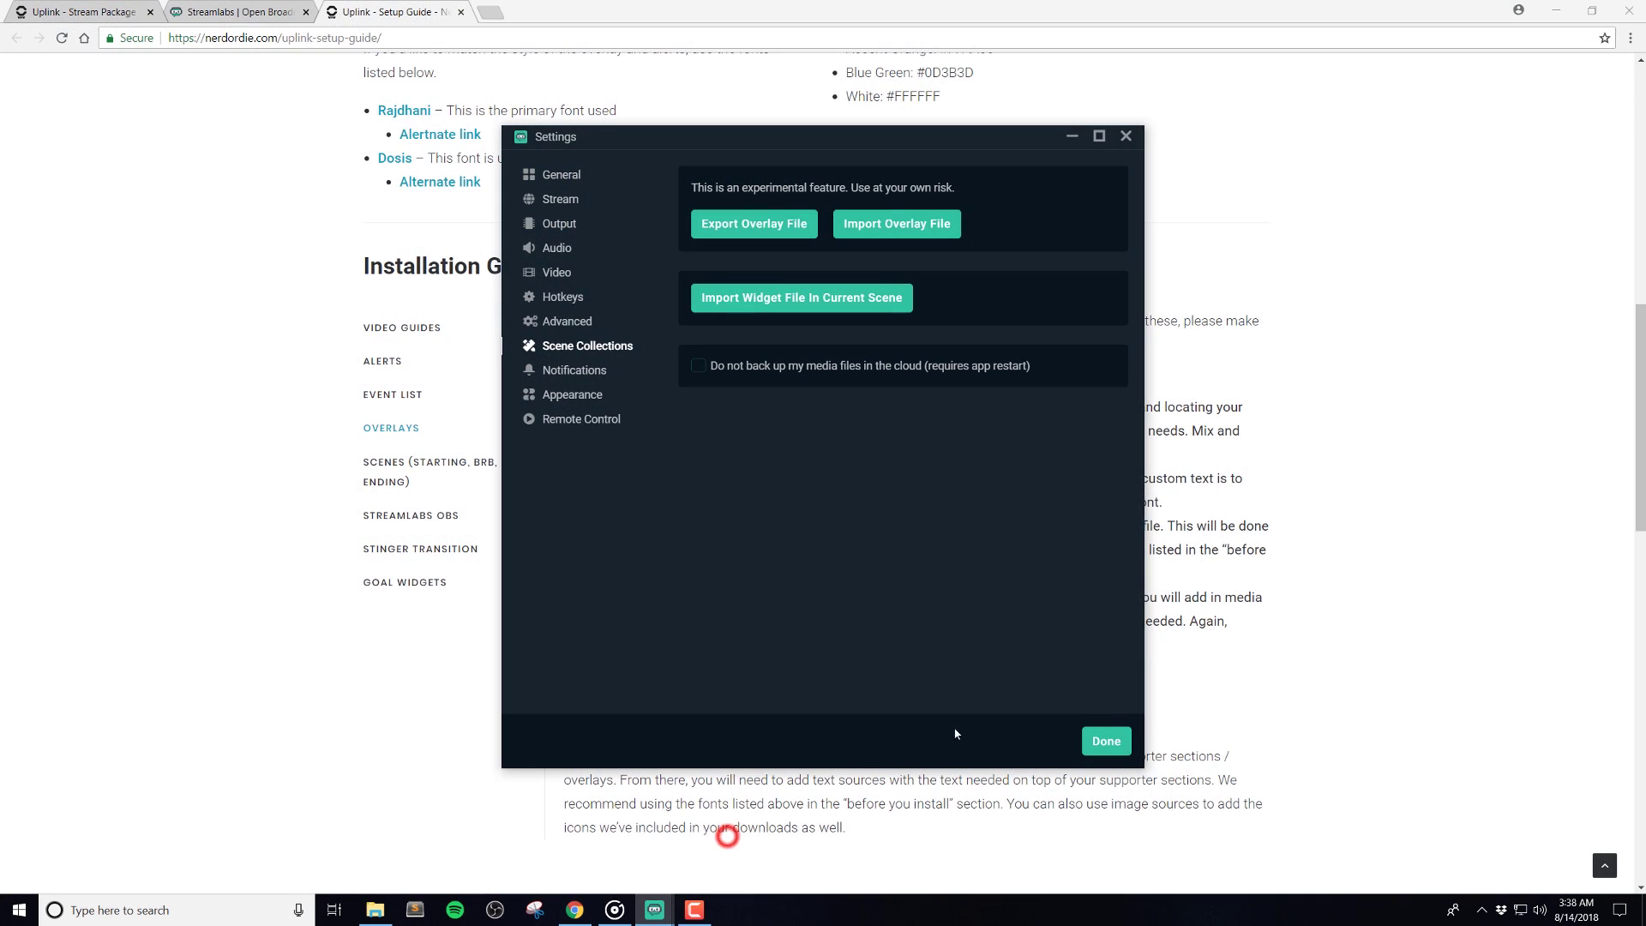
pyautogui.click(1106, 743)
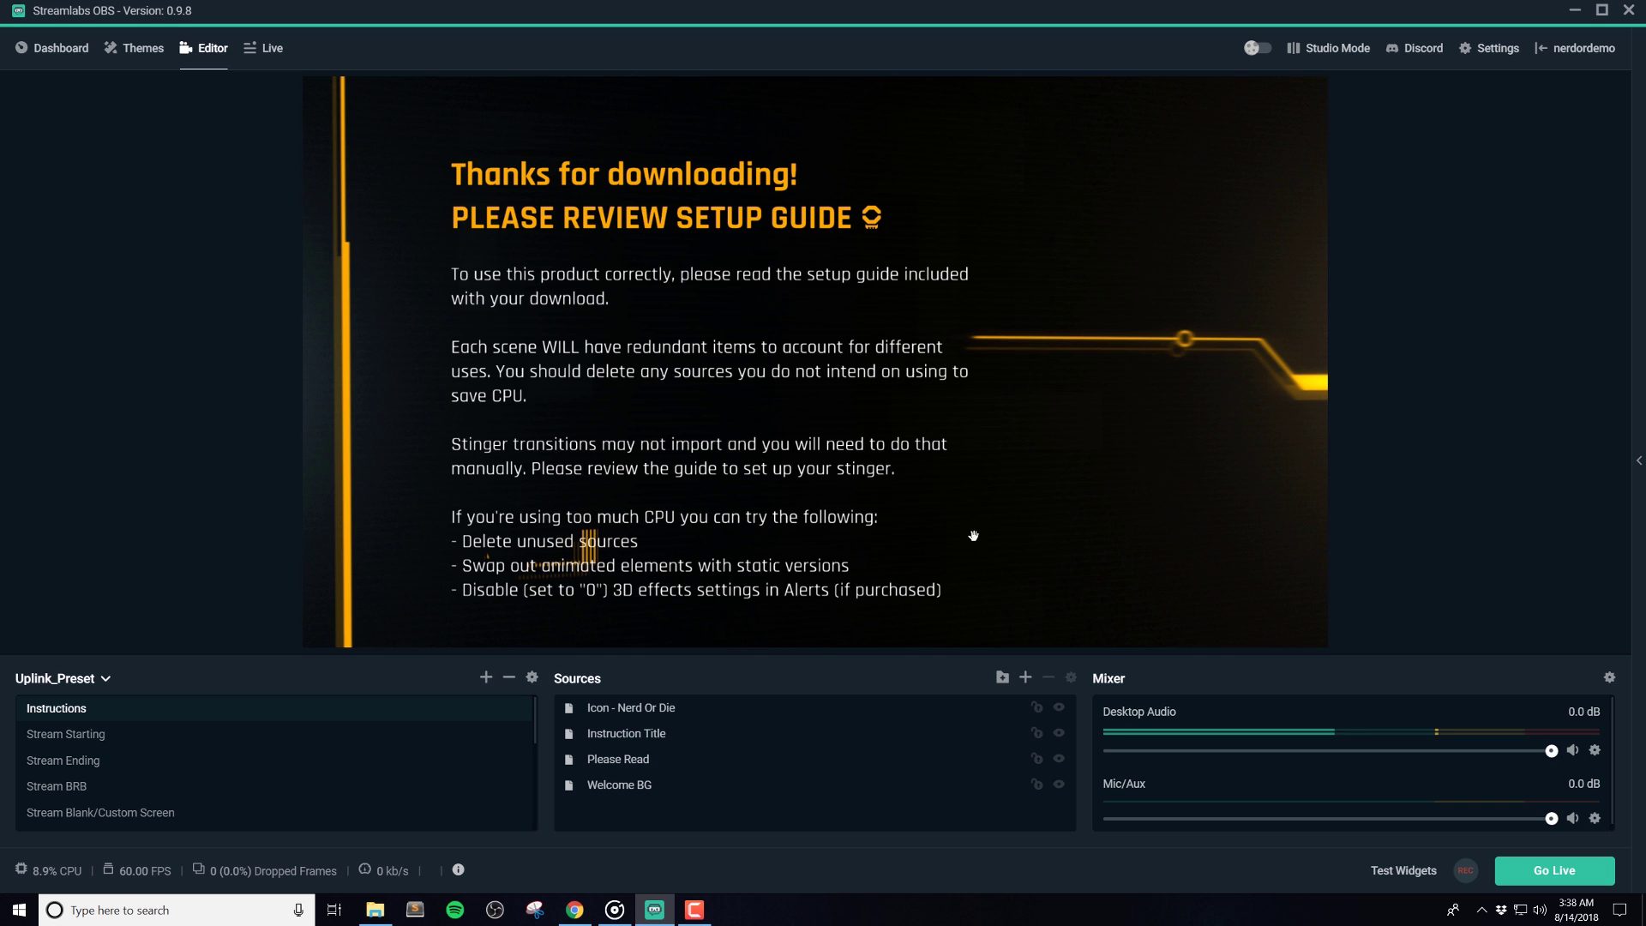
pyautogui.click(127, 323)
pyautogui.click(104, 739)
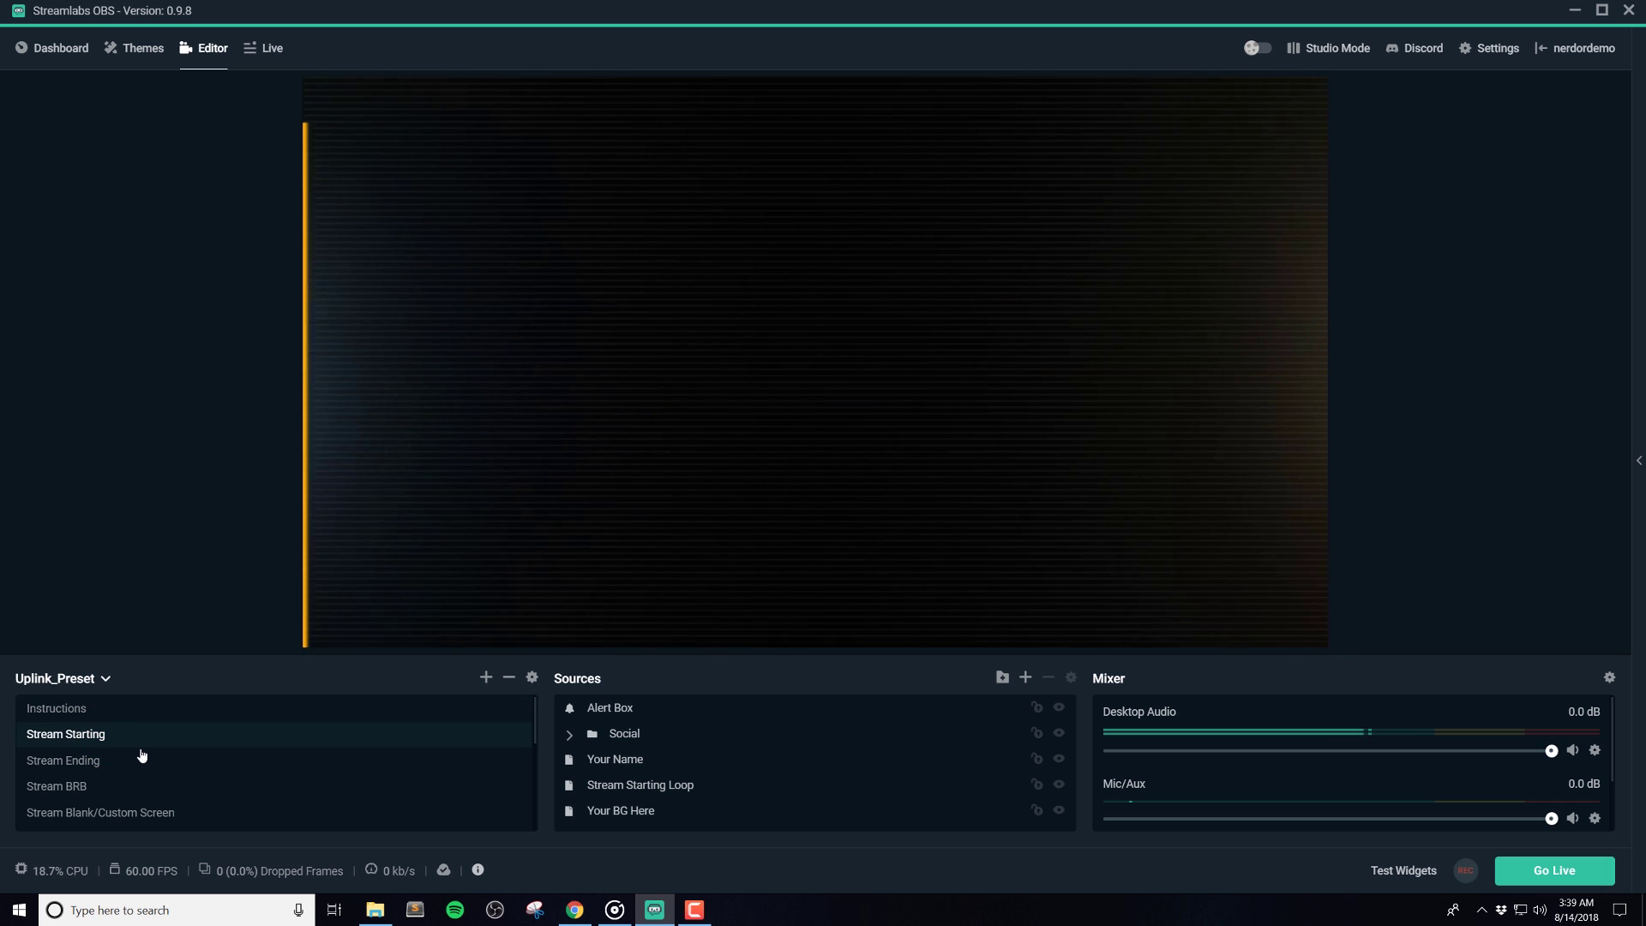
pyautogui.scroll(-1, 127, 777)
pyautogui.click(135, 810)
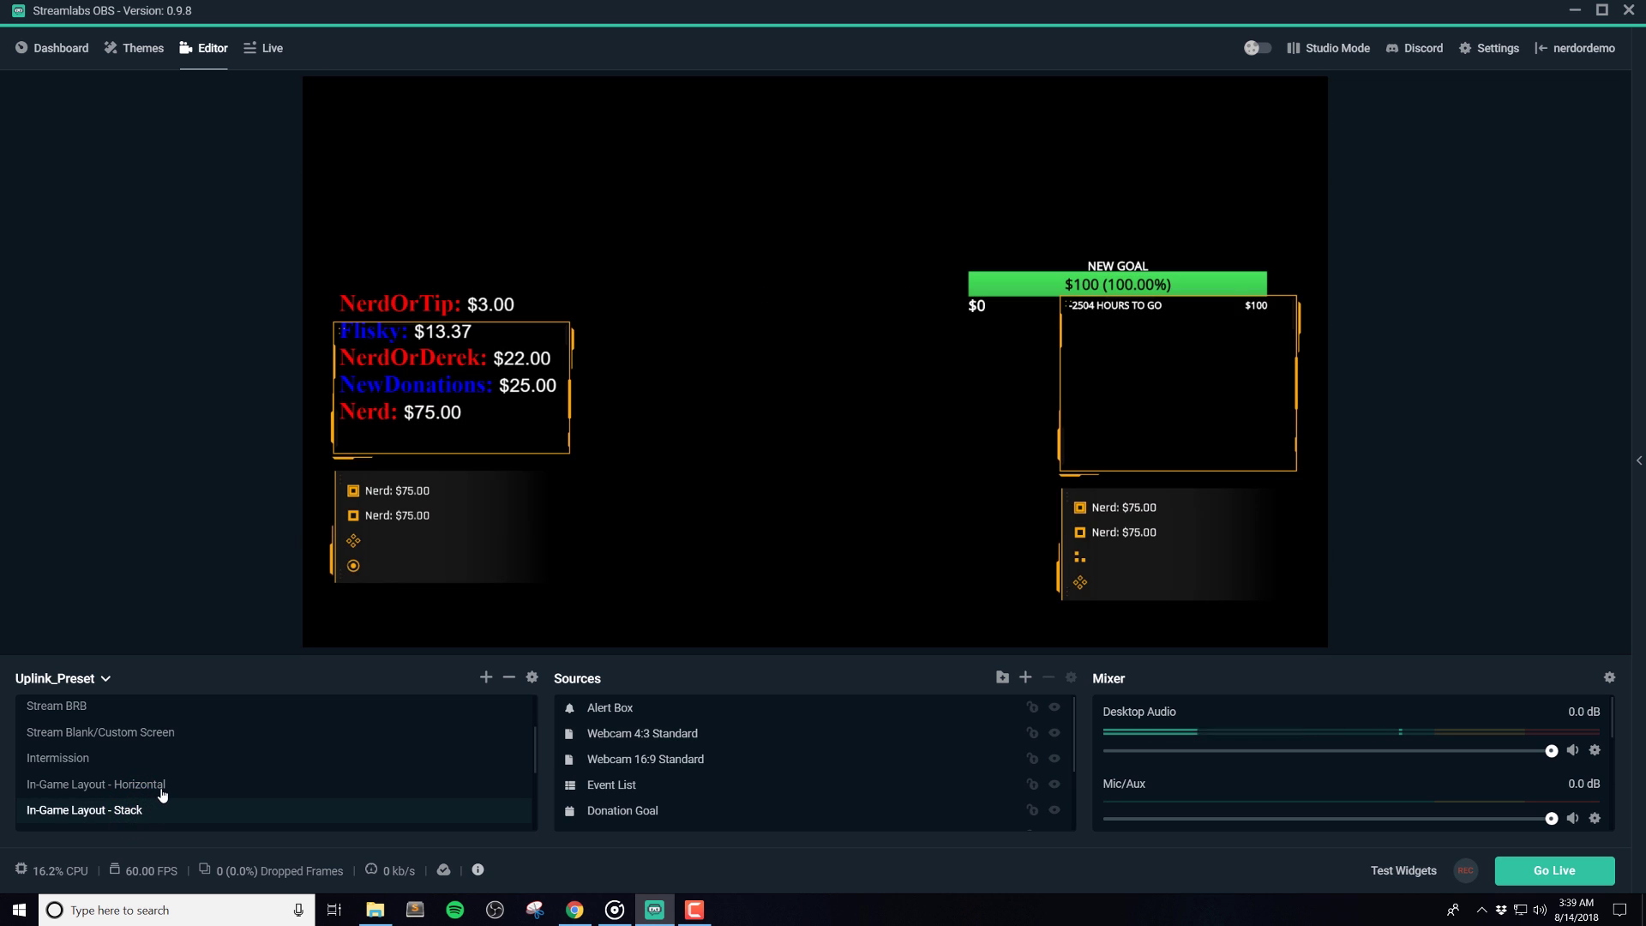
pyautogui.scroll(1, 162, 795)
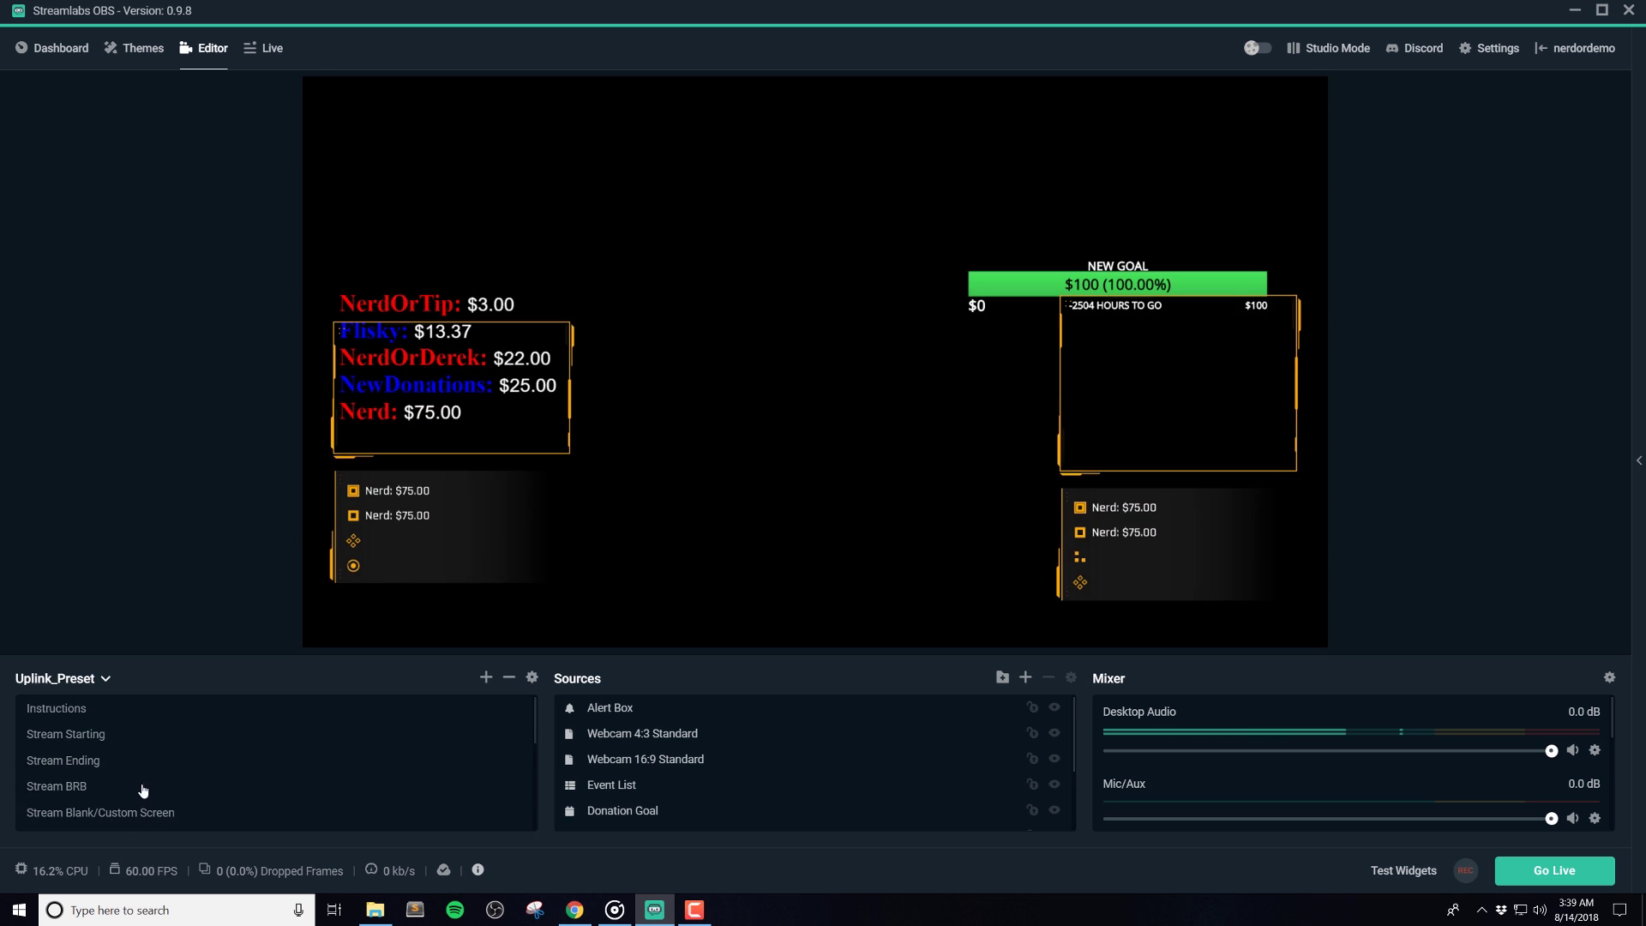
pyautogui.click(101, 733)
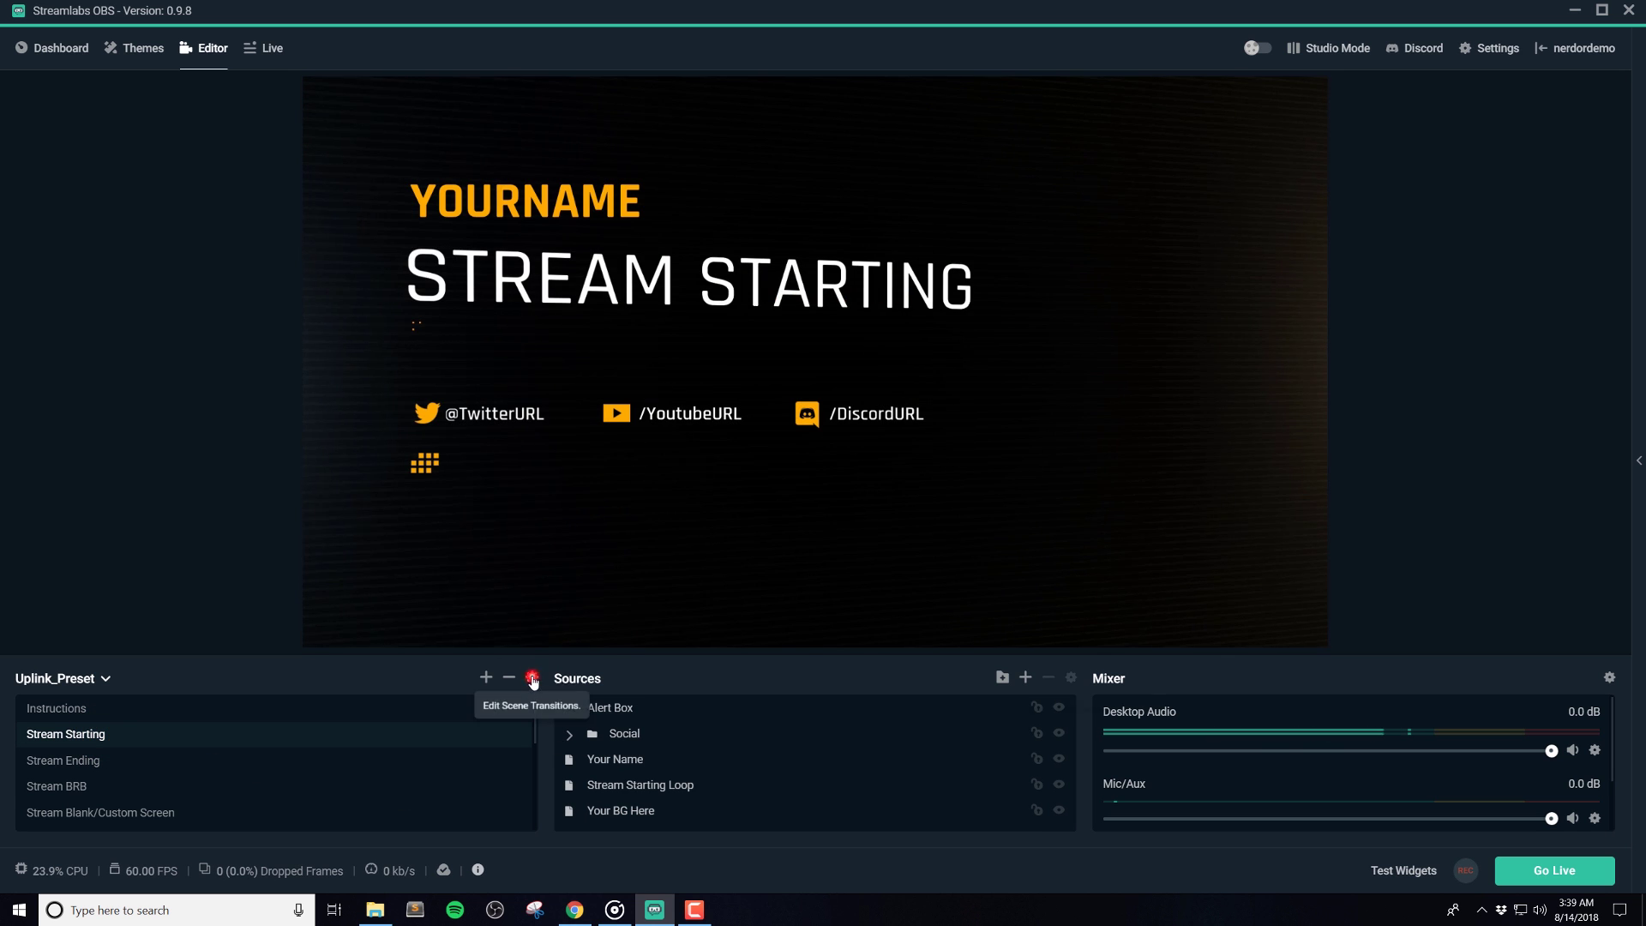
pyautogui.click(533, 679)
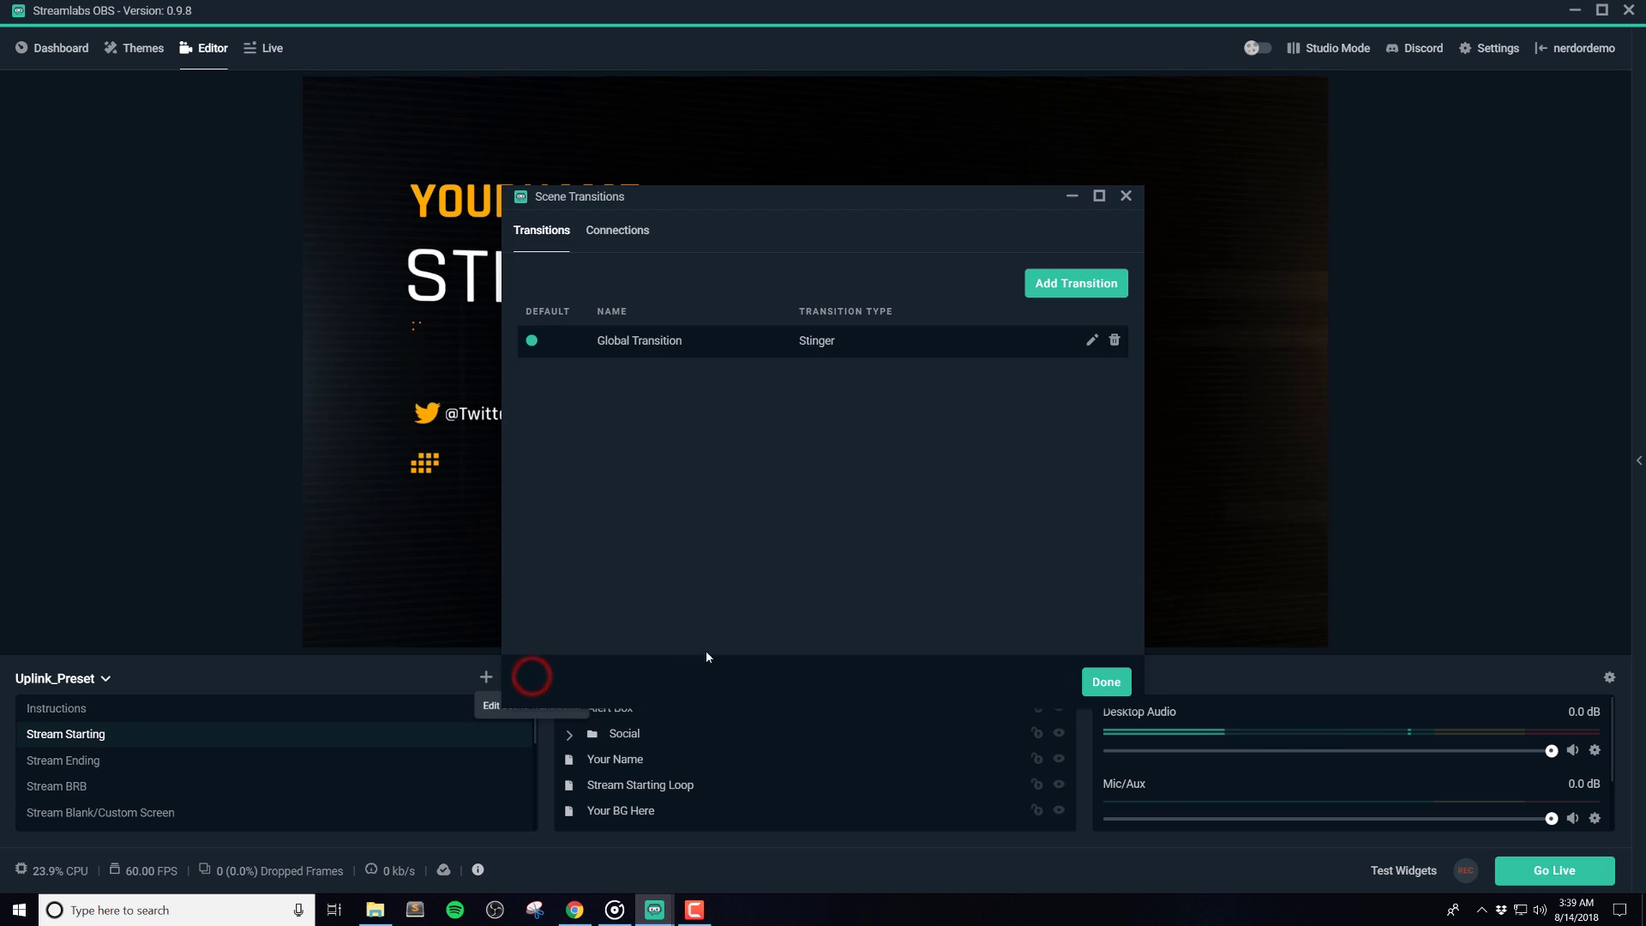
pyautogui.click(537, 230)
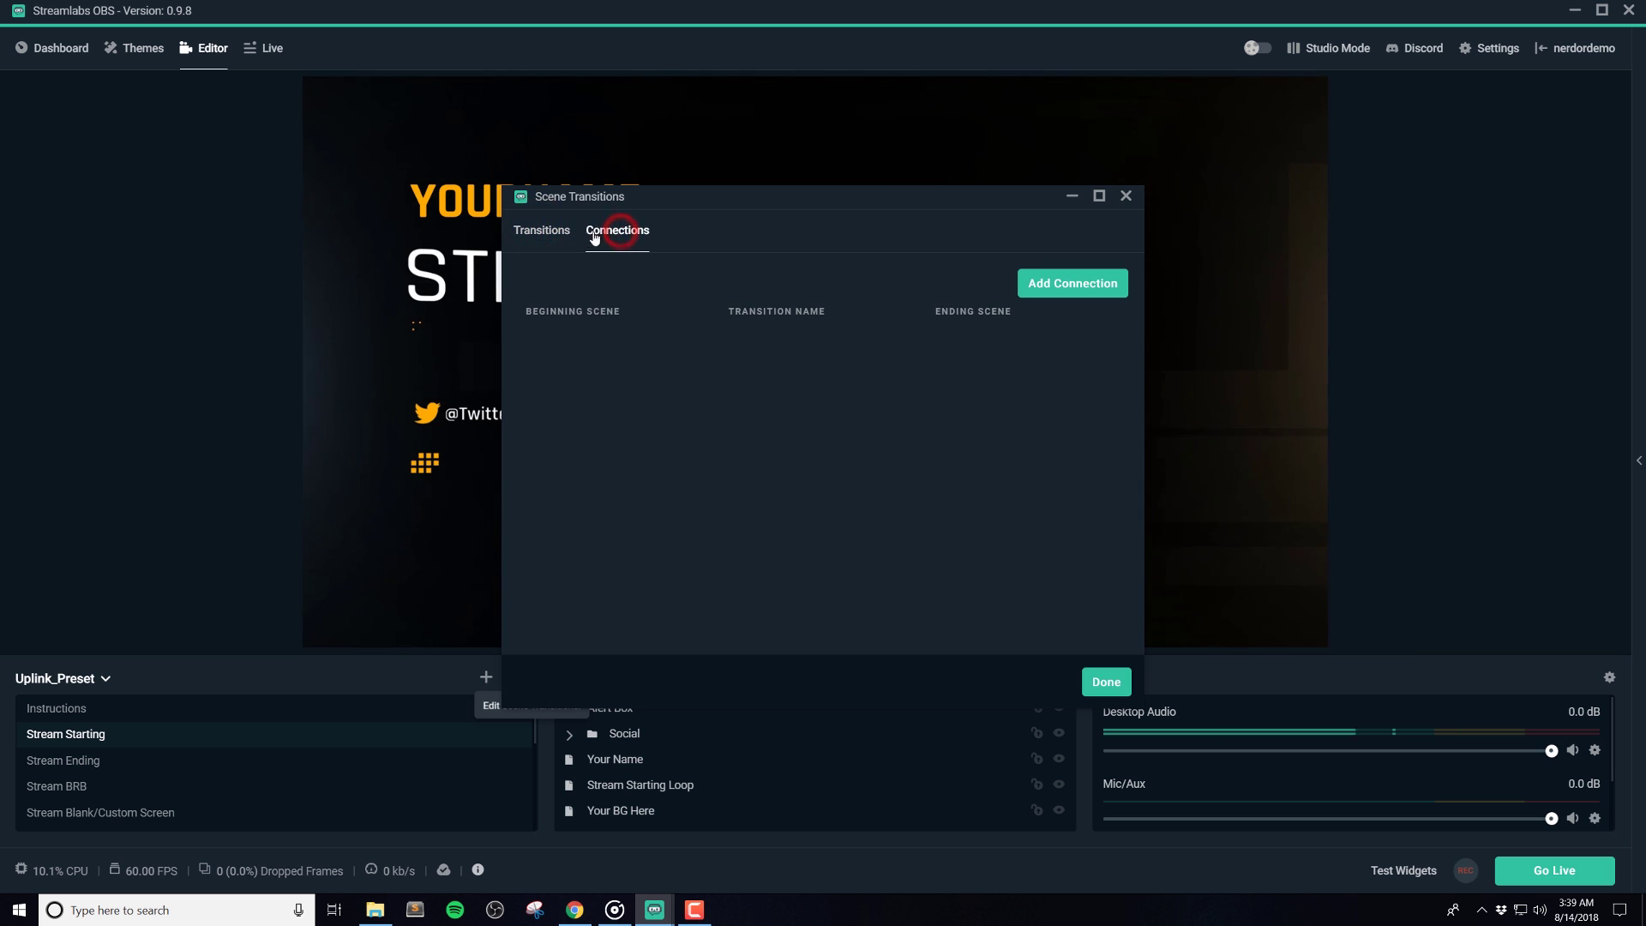
pyautogui.click(541, 230)
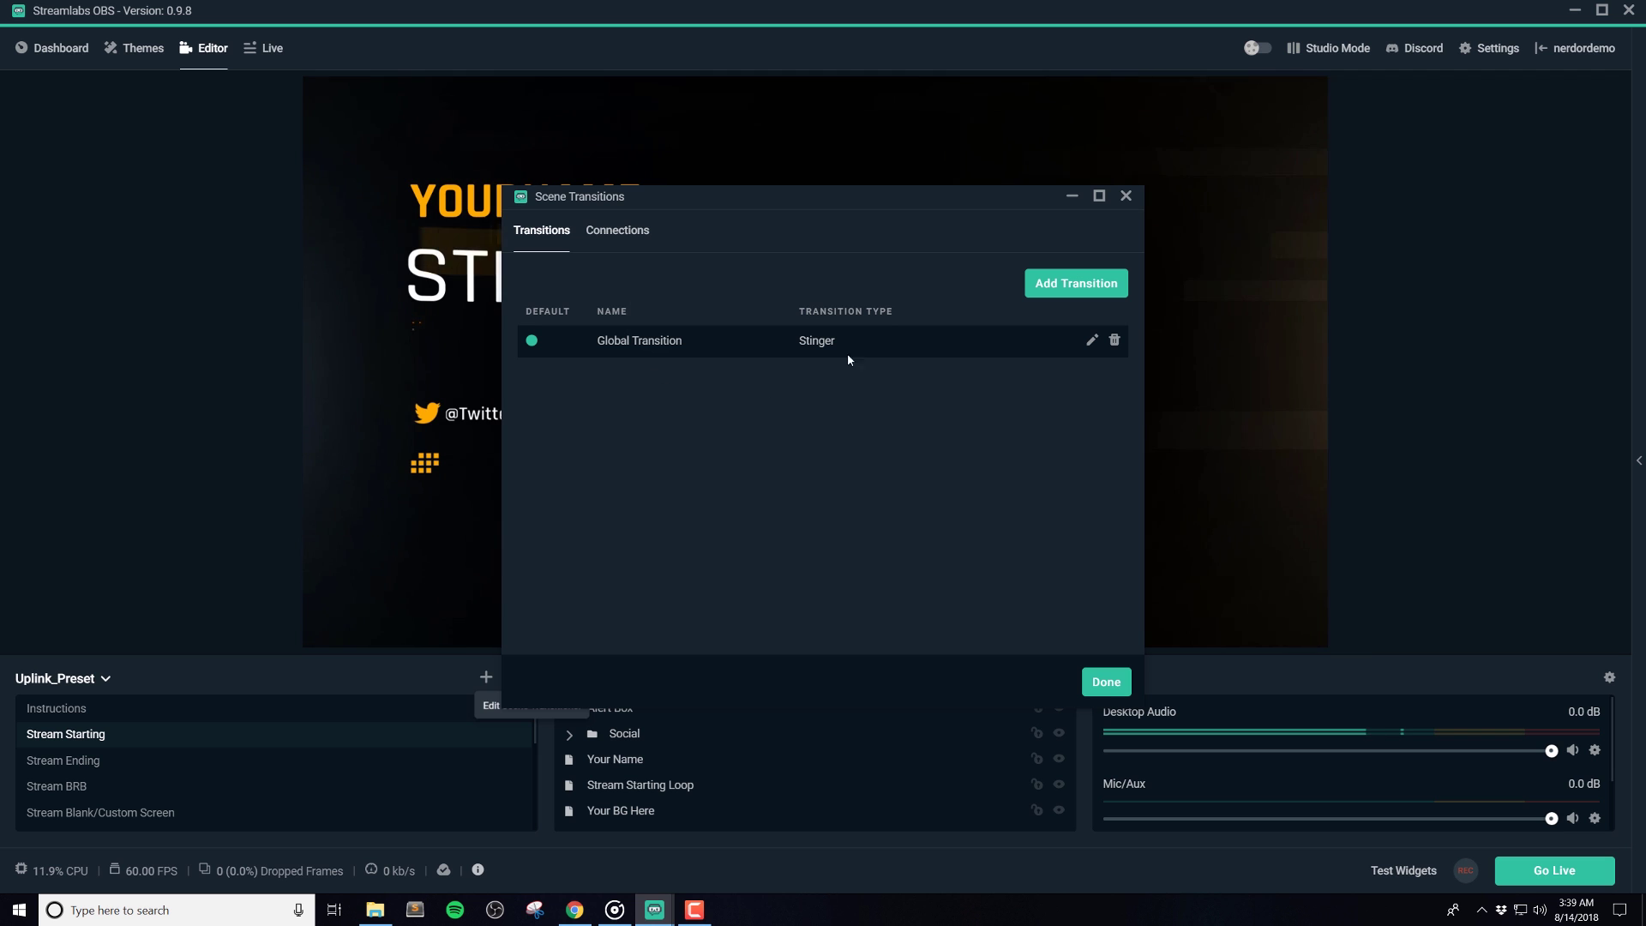
pyautogui.click(1091, 339)
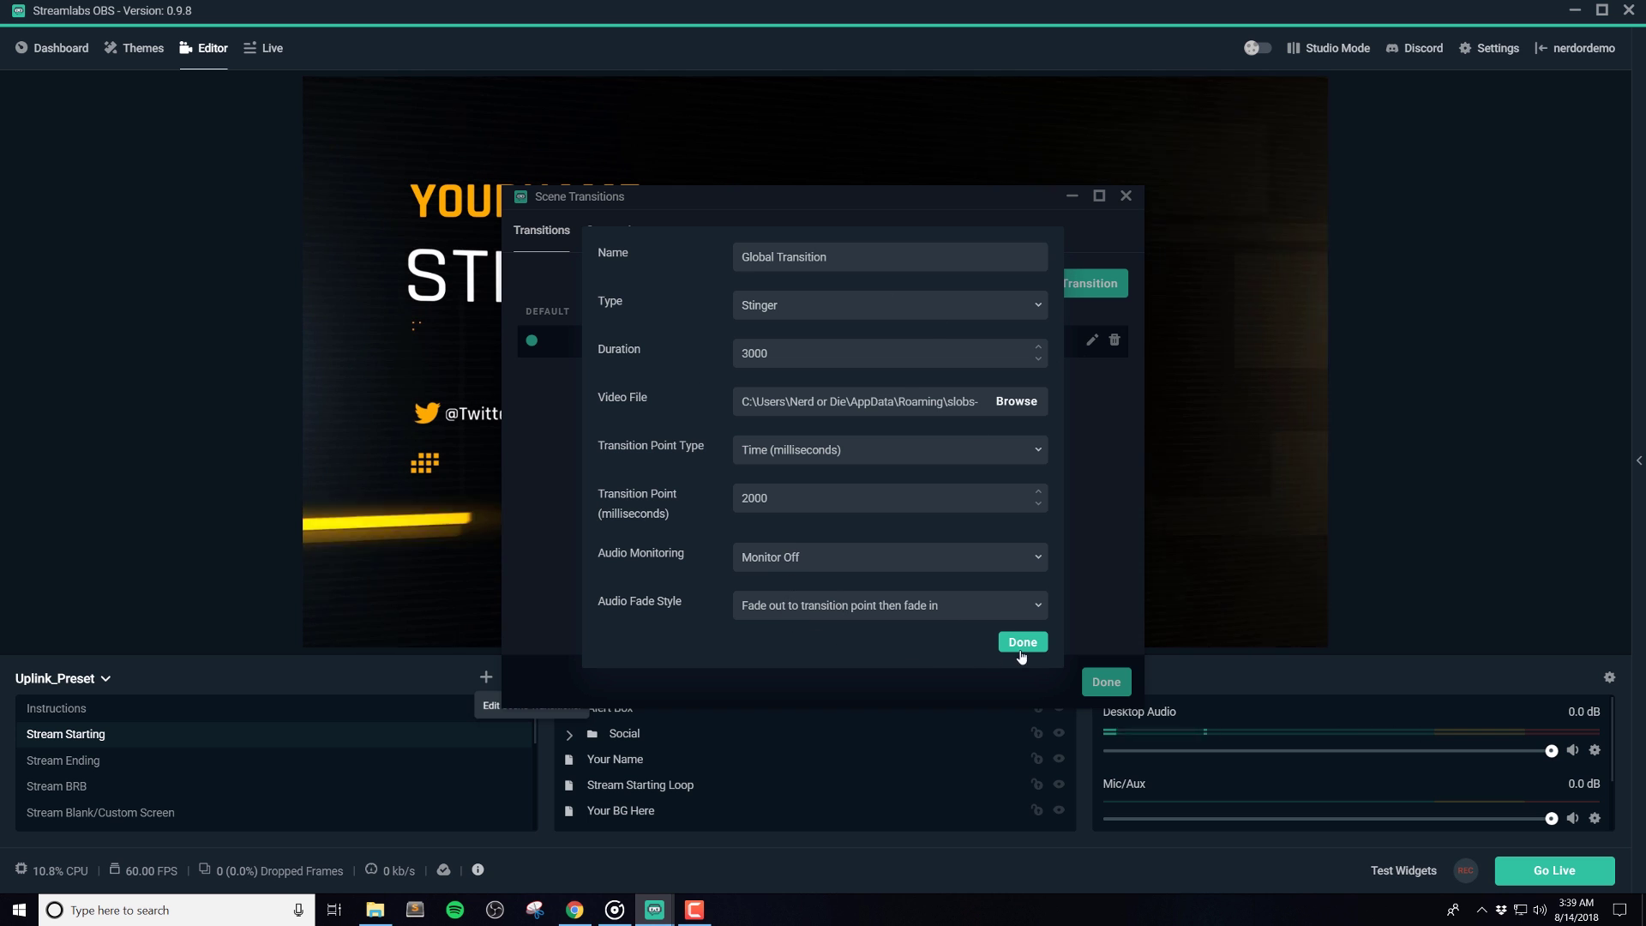
pyautogui.click(817, 311)
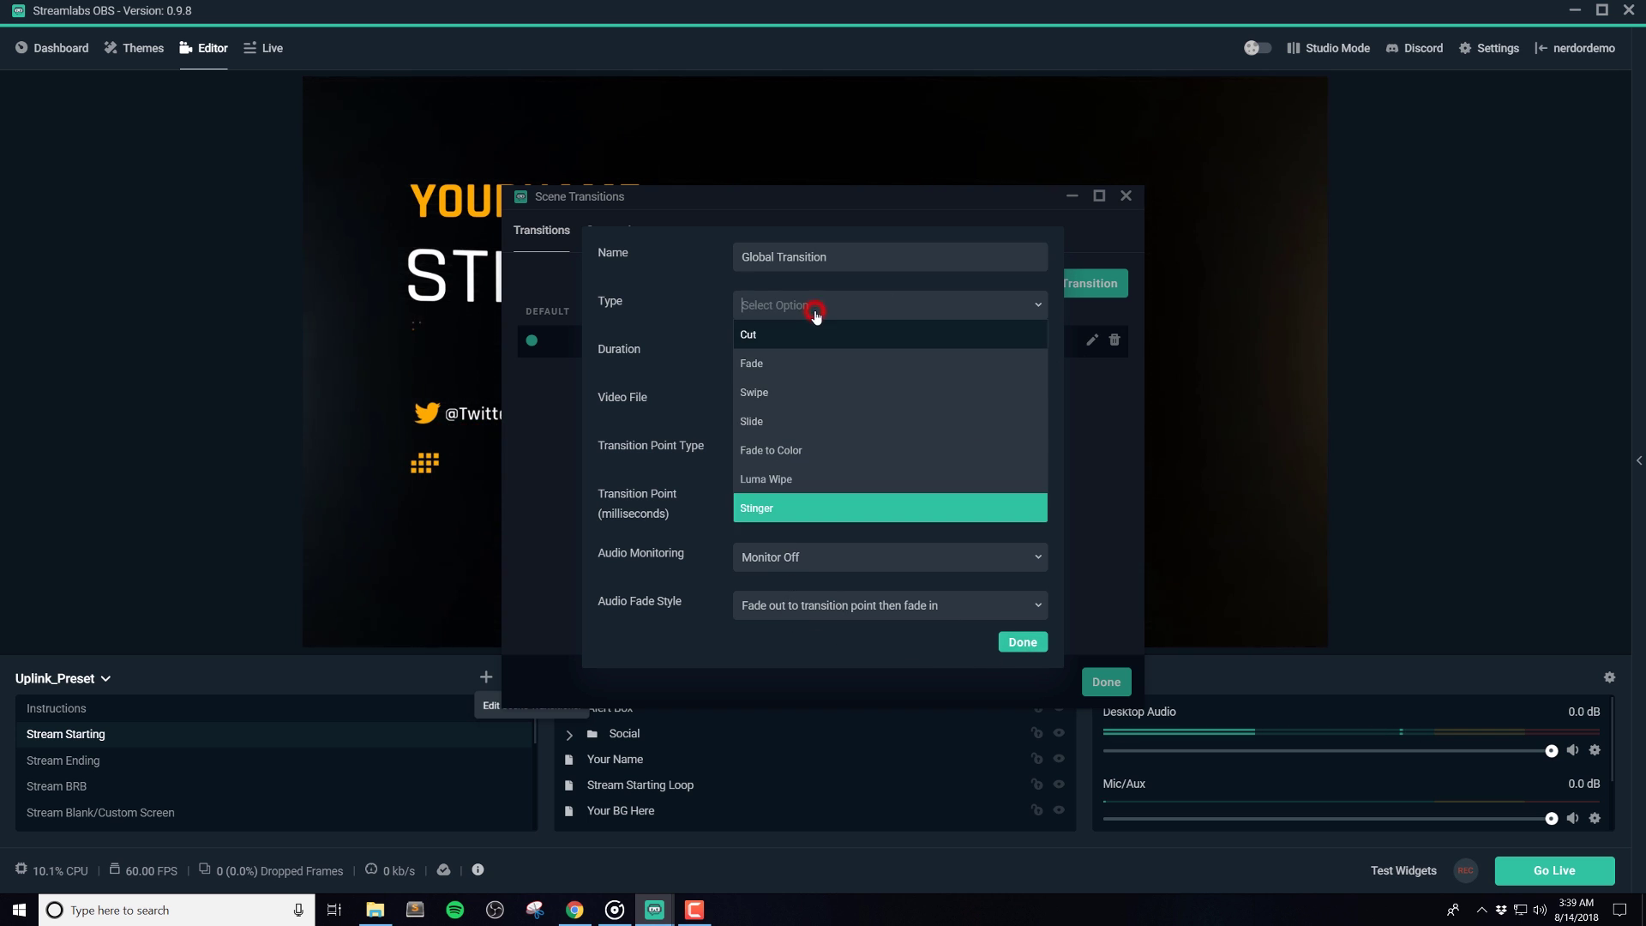
pyautogui.click(757, 507)
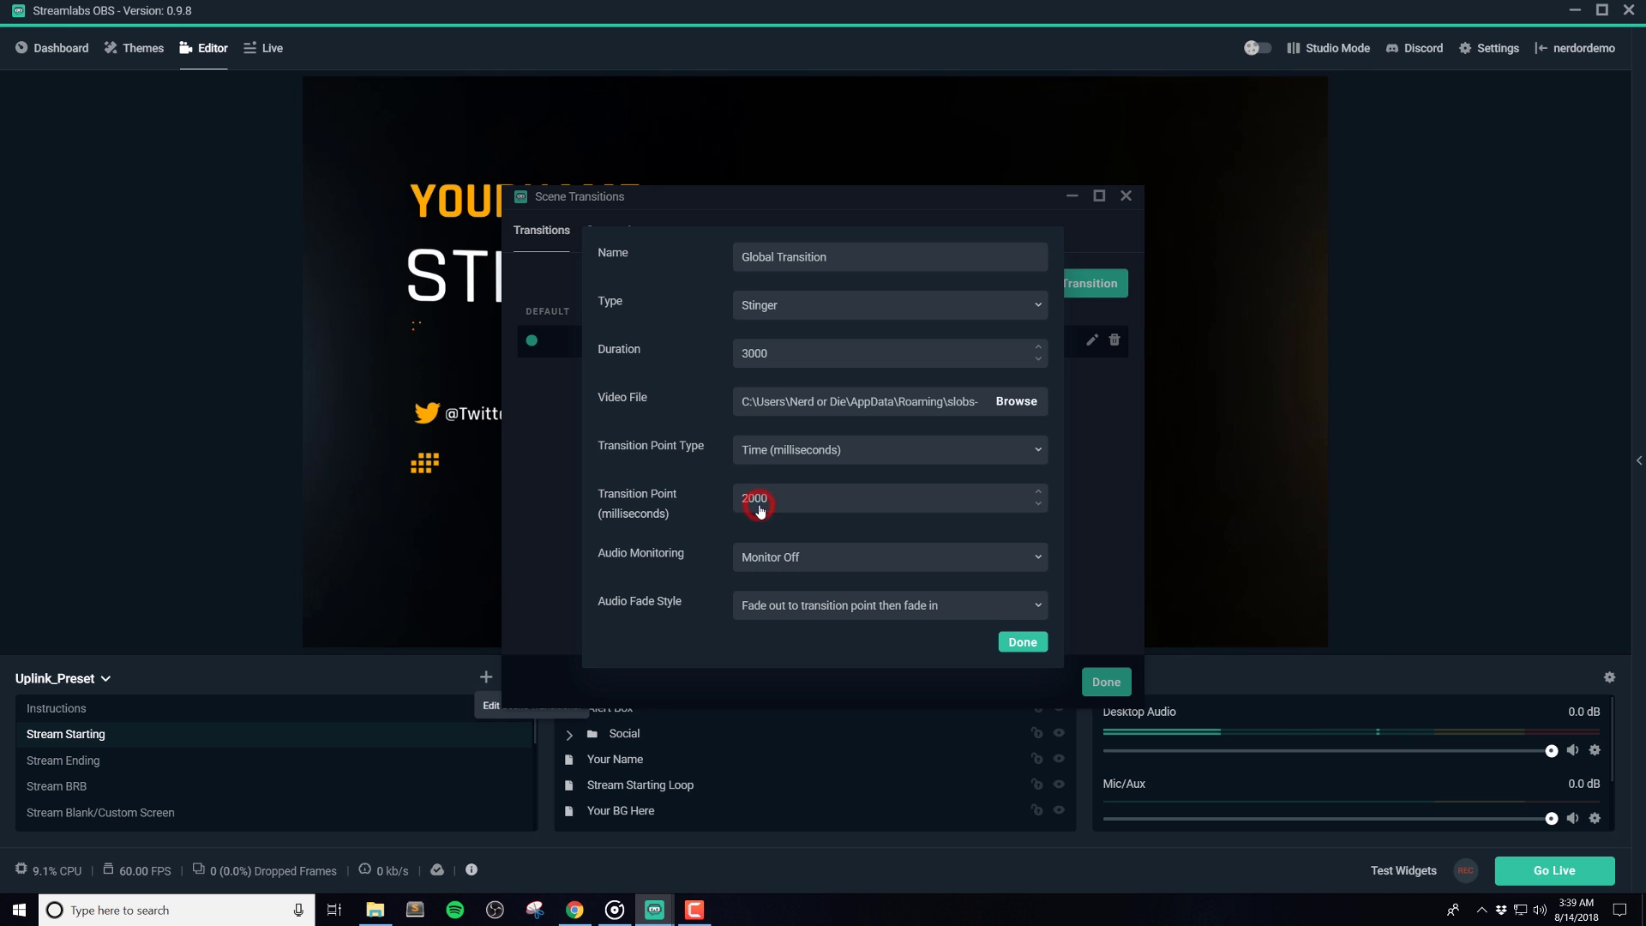
pyautogui.click(800, 304)
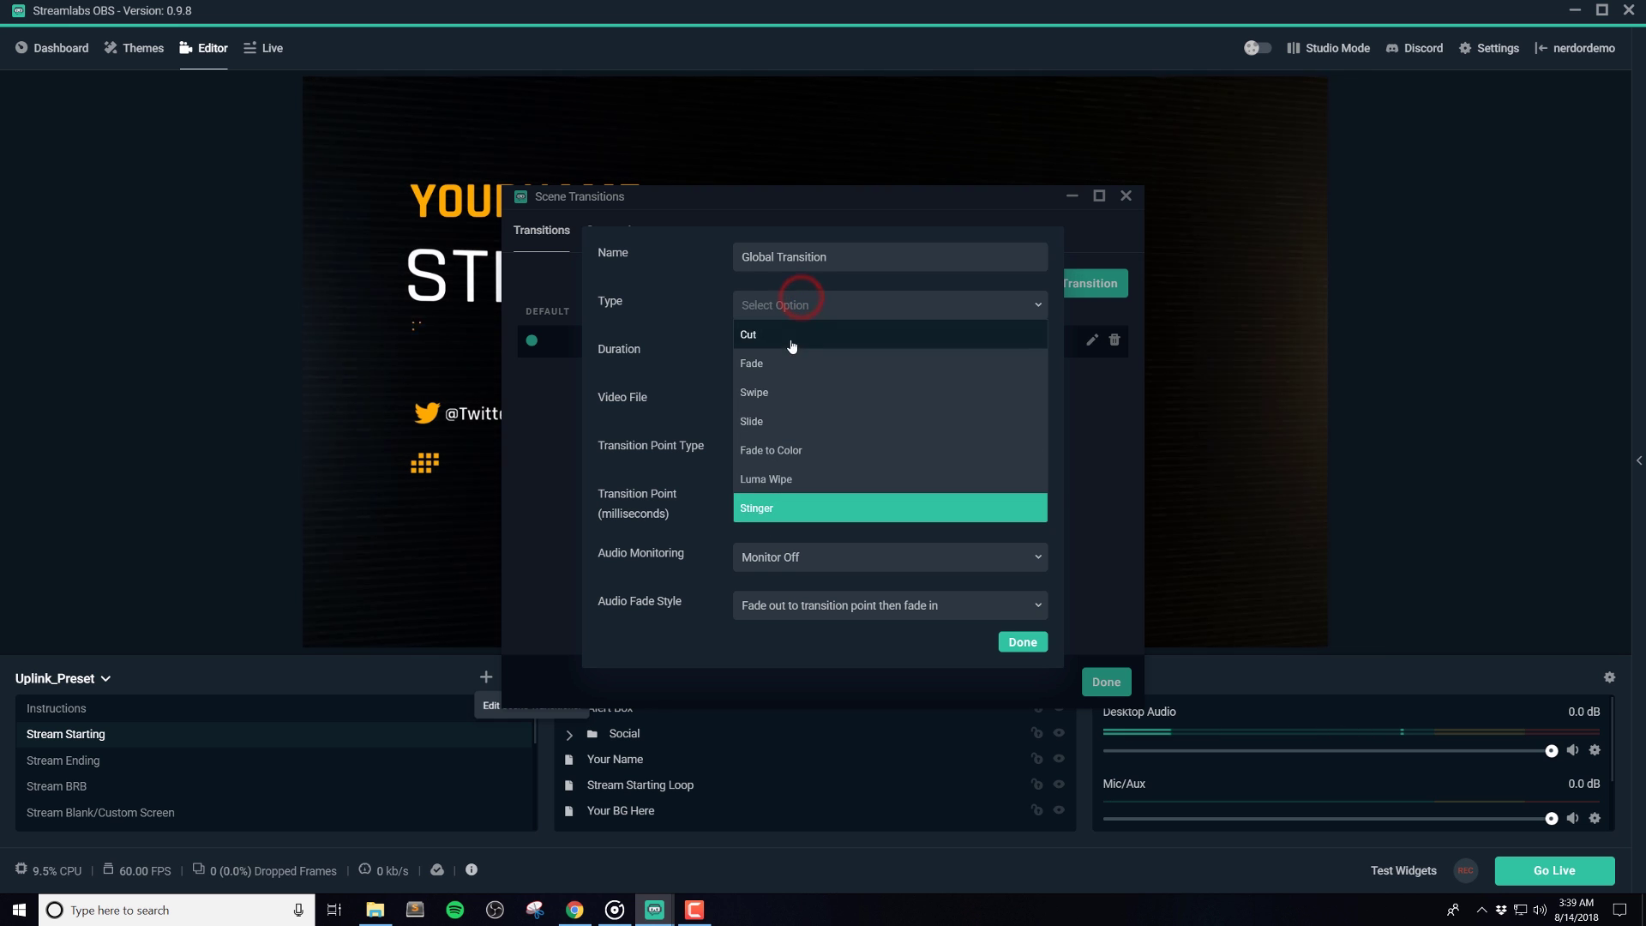
pyautogui.click(759, 506)
pyautogui.click(1022, 643)
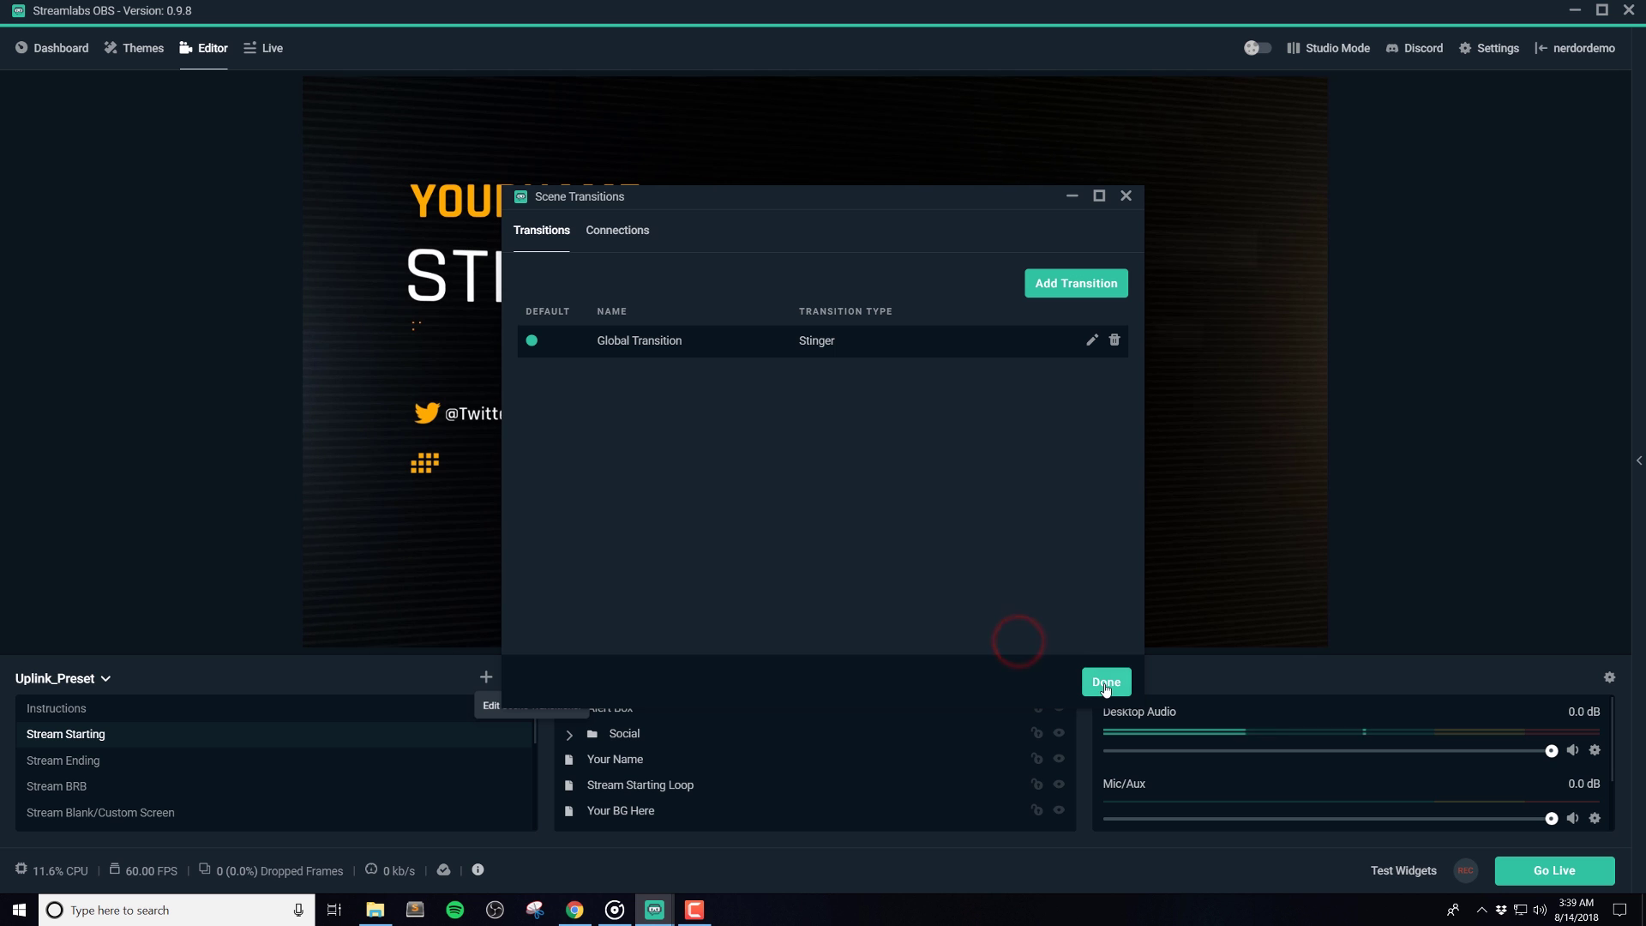
pyautogui.click(1105, 684)
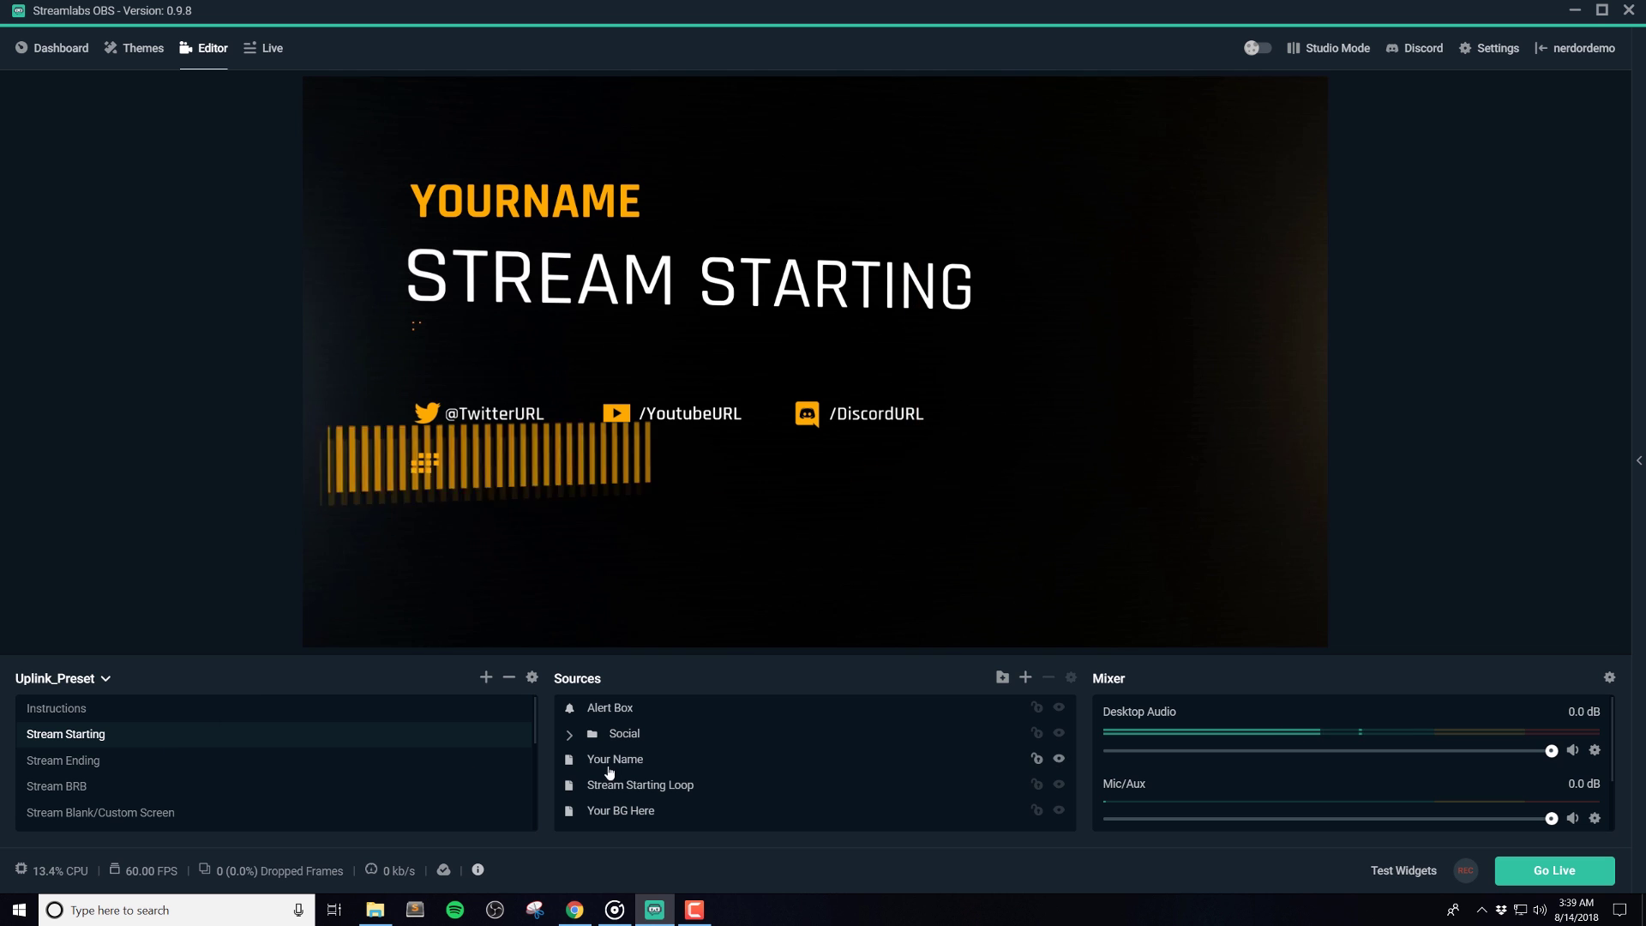
# Expand the Social group, nudge it in the preview, and select Icon - Schedule
pyautogui.click(637, 736)
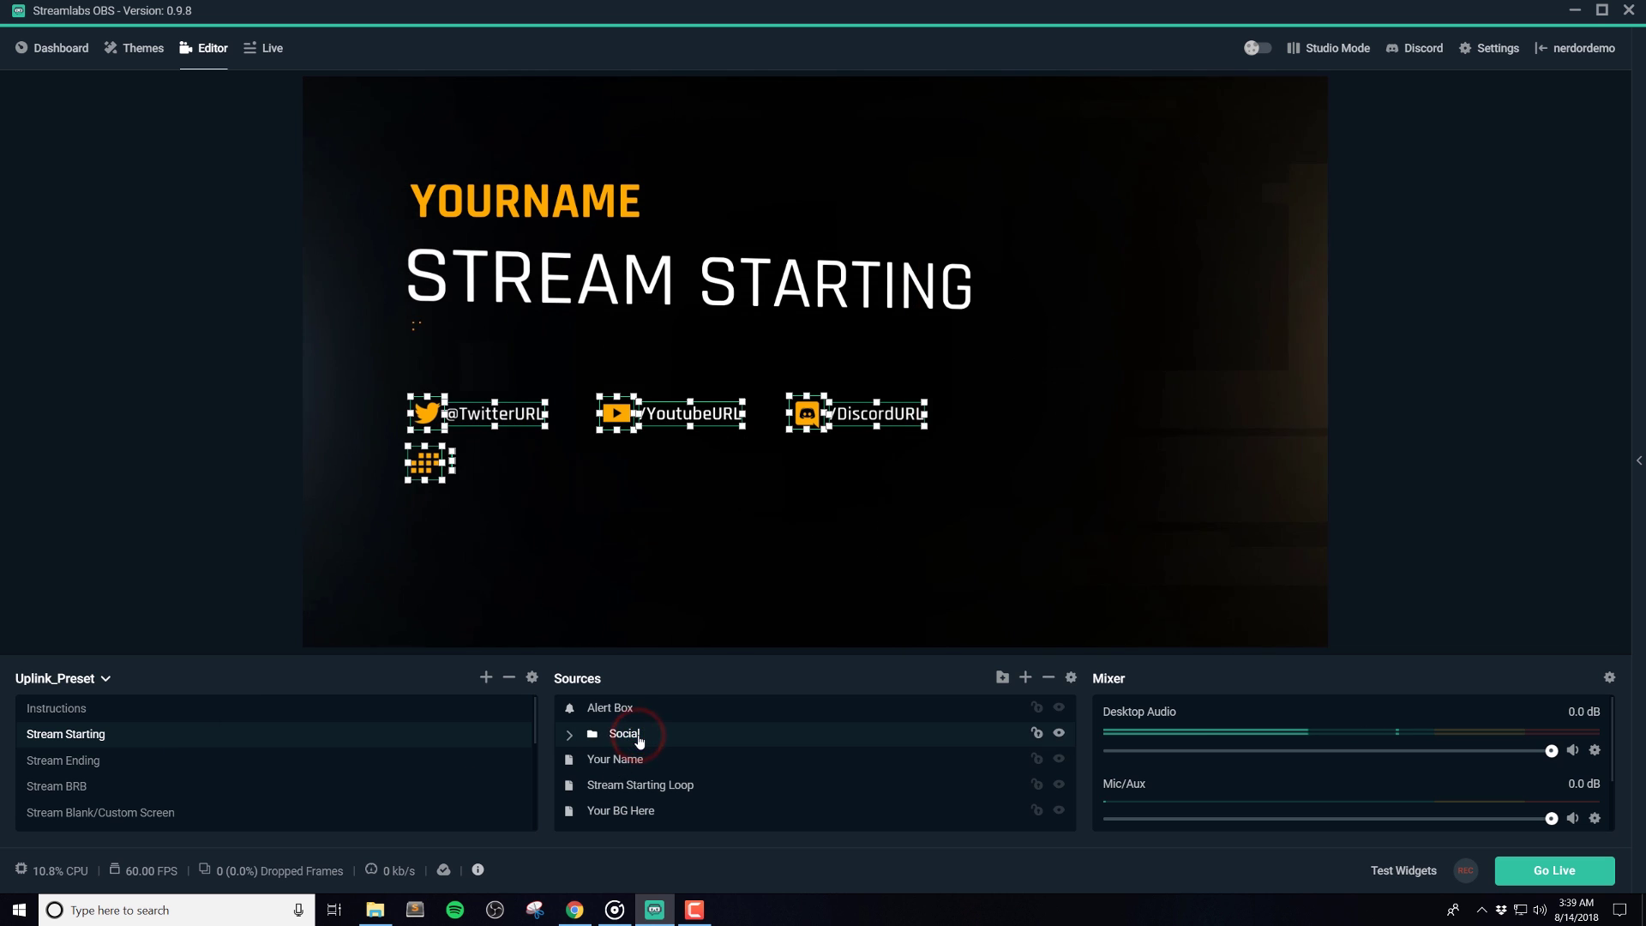
pyautogui.click(568, 735)
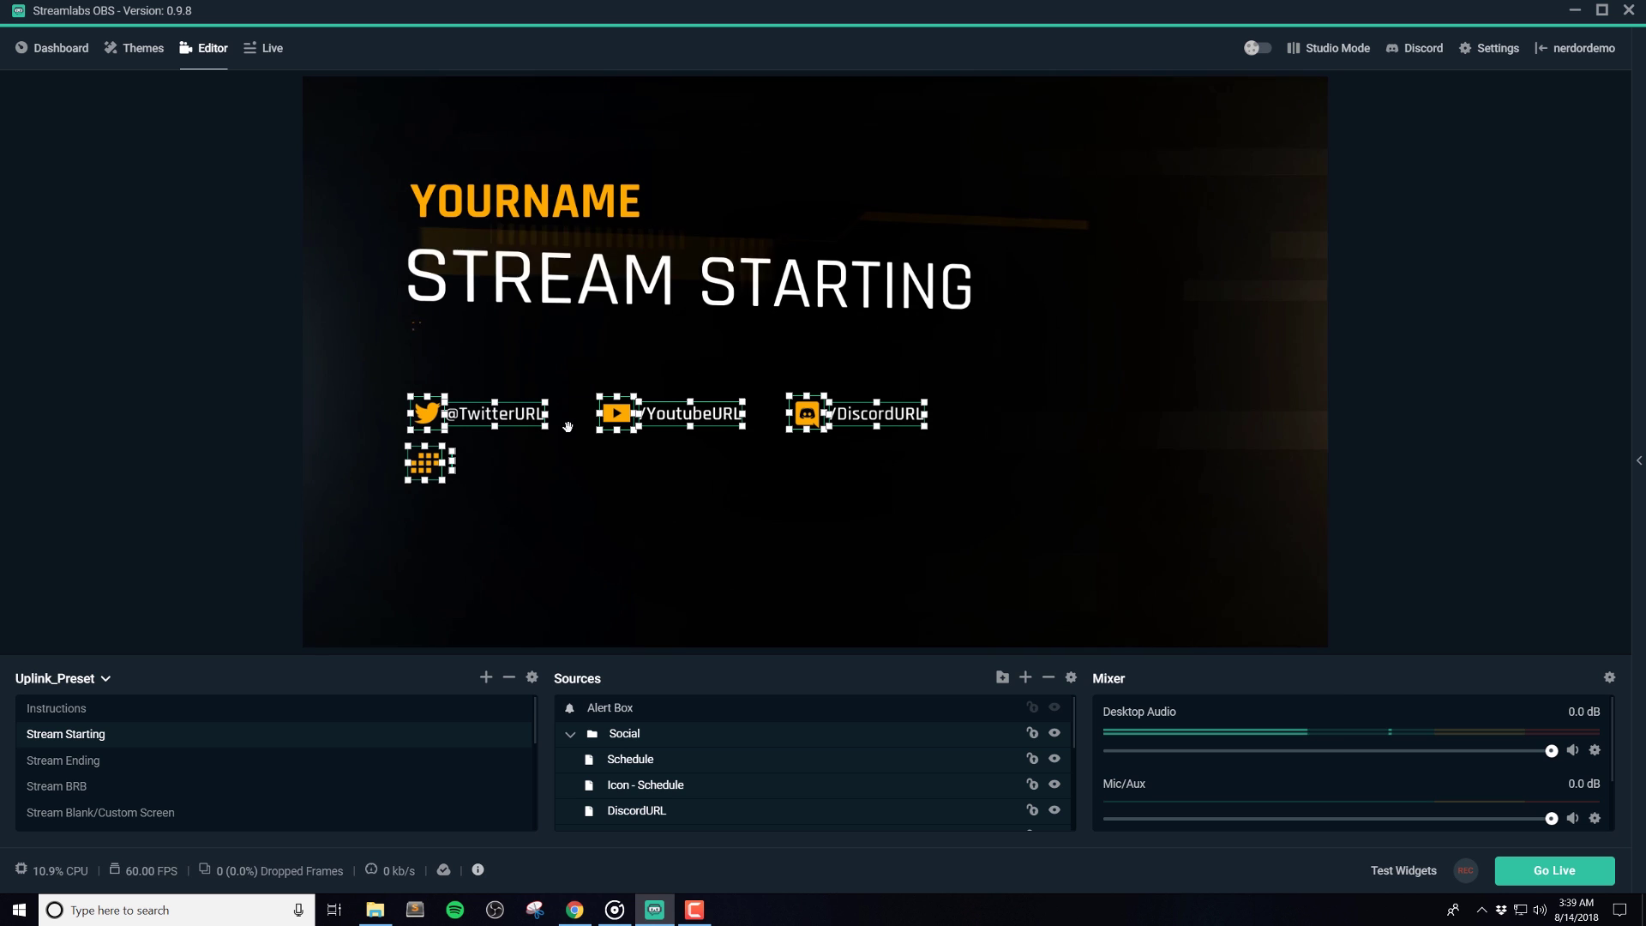
pyautogui.moveTo(530, 413)
pyautogui.mouseDown()
pyautogui.moveTo(599, 427)
pyautogui.moveTo(498, 404)
pyautogui.mouseUp()
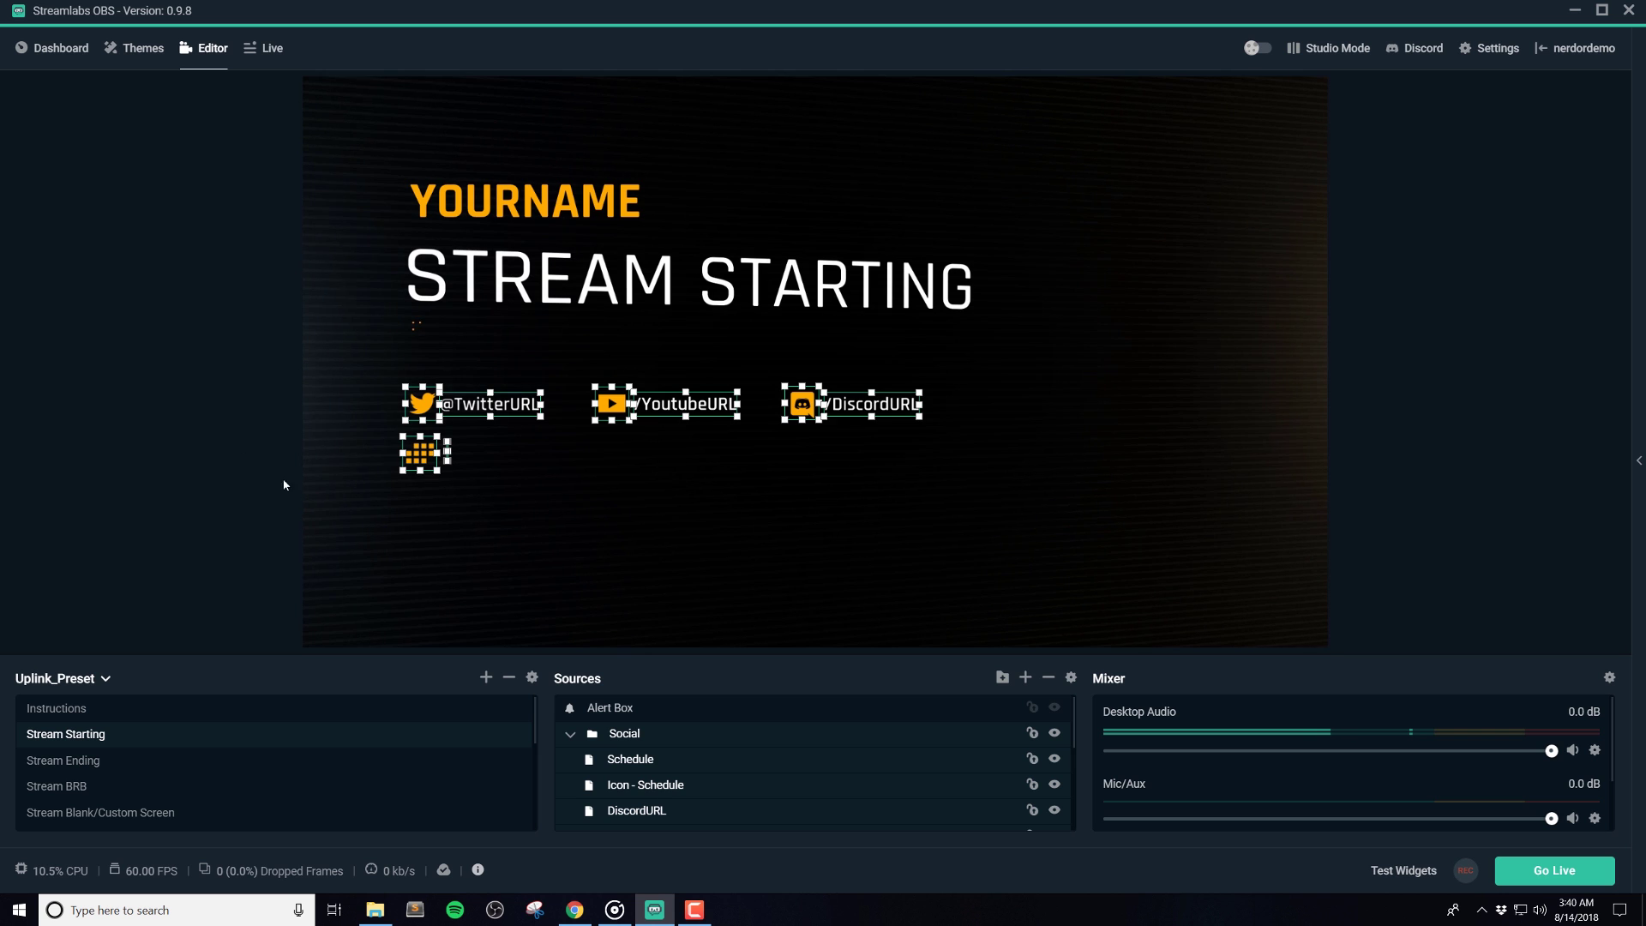
pyautogui.click(699, 761)
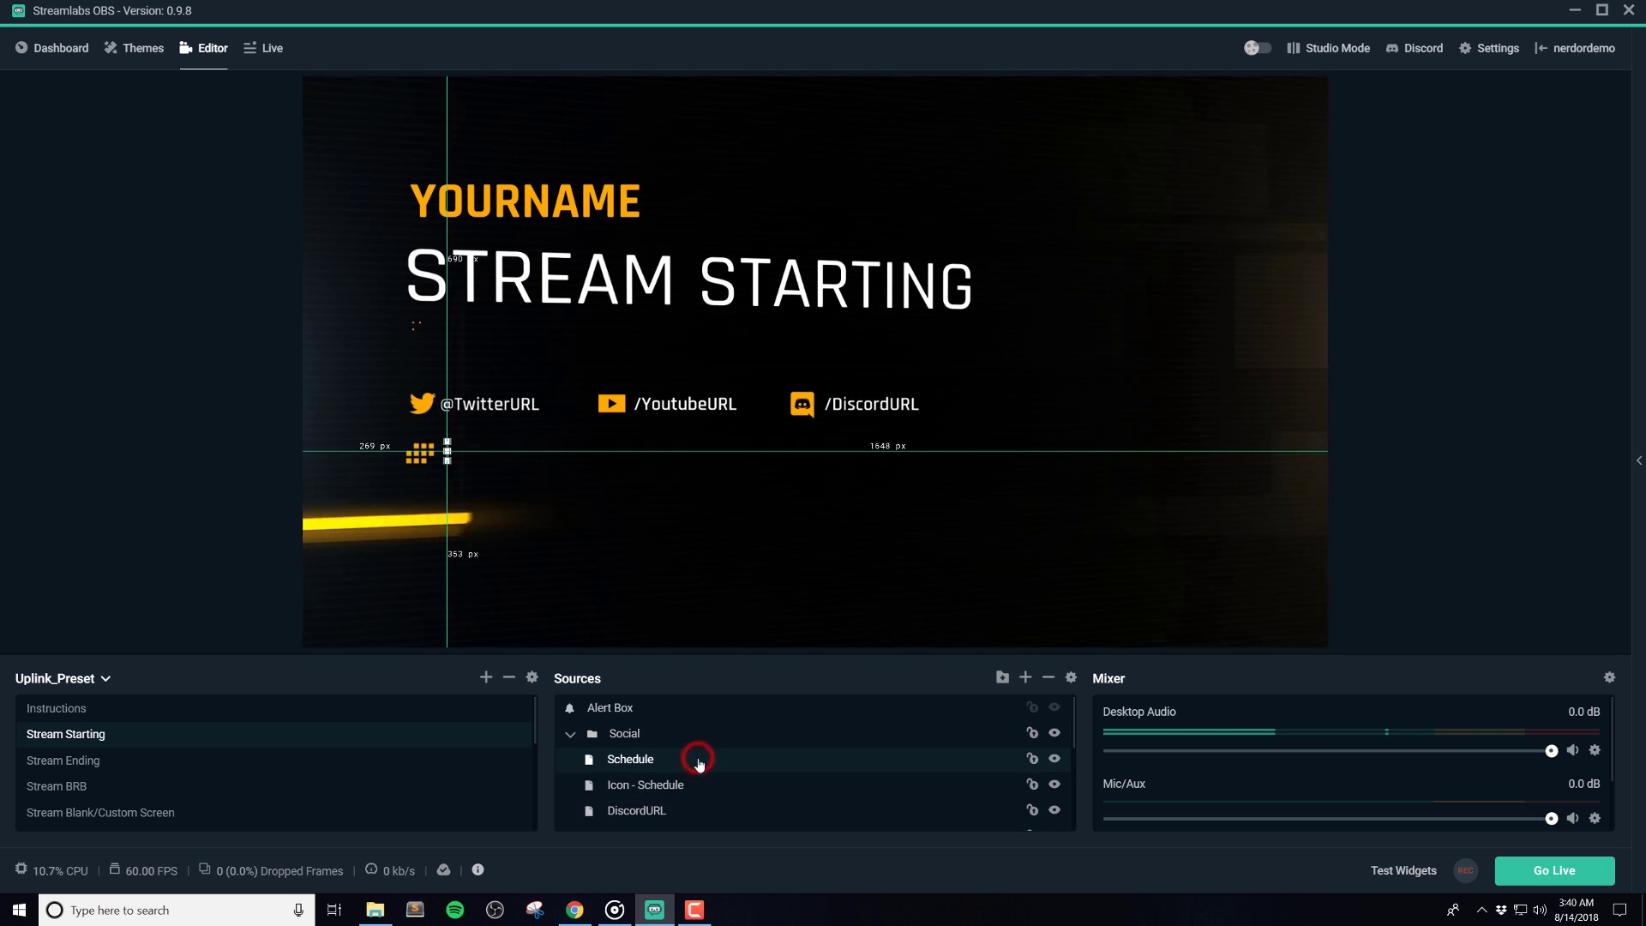
pyautogui.click(718, 788)
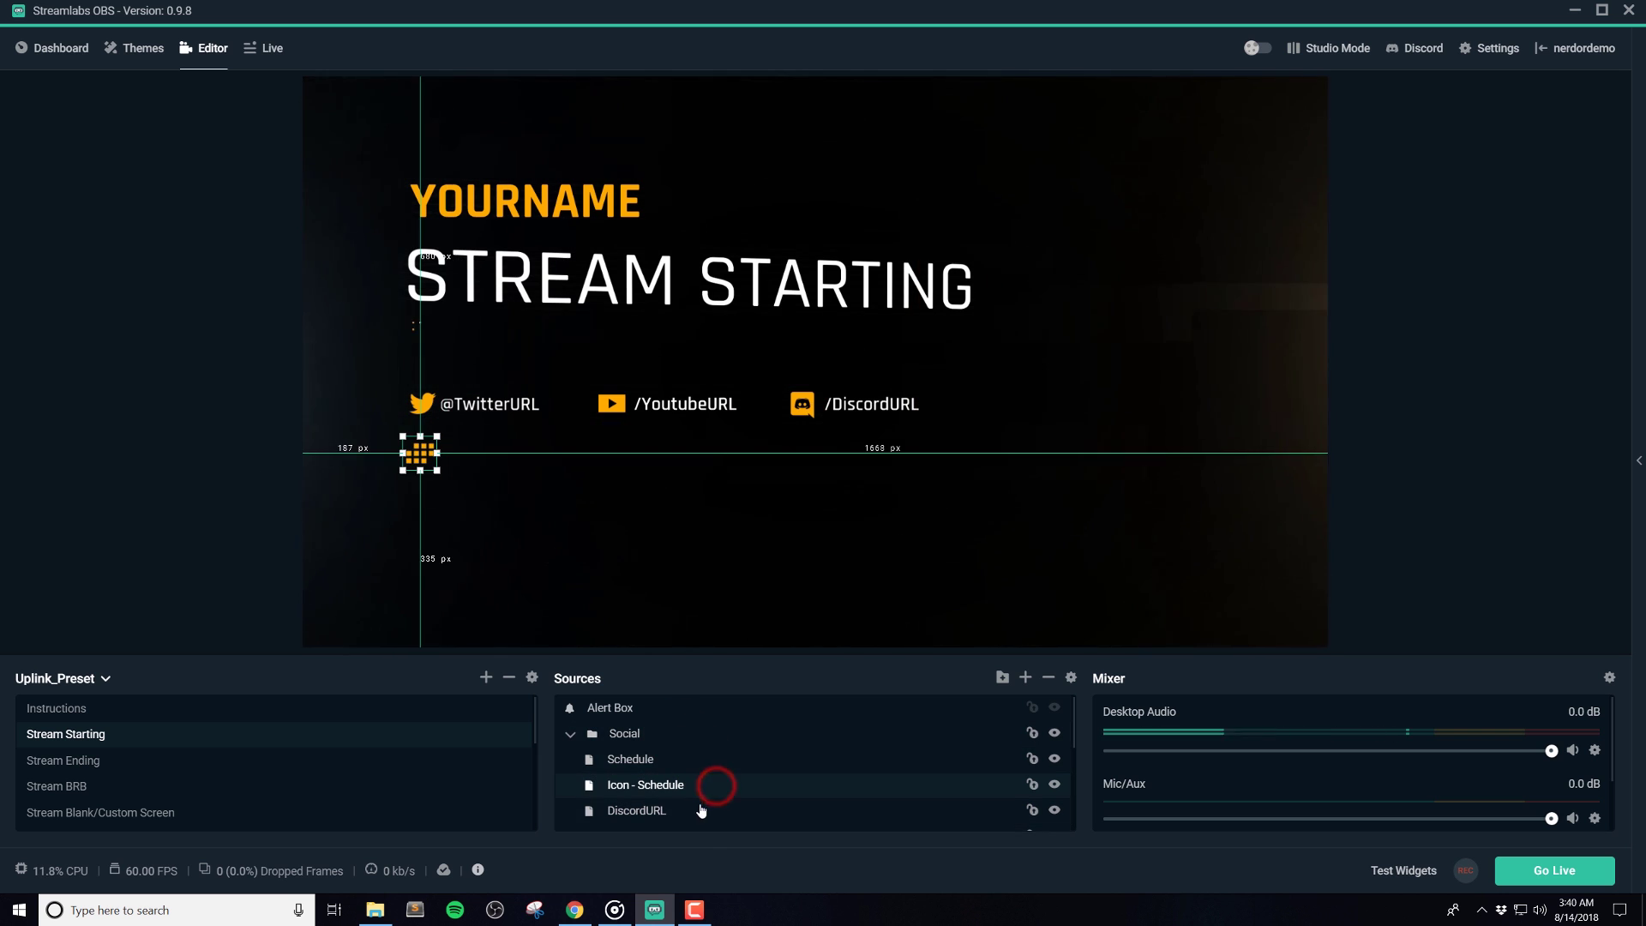
pyautogui.scroll(-1, 701, 811)
pyautogui.scroll(-1, 701, 811)
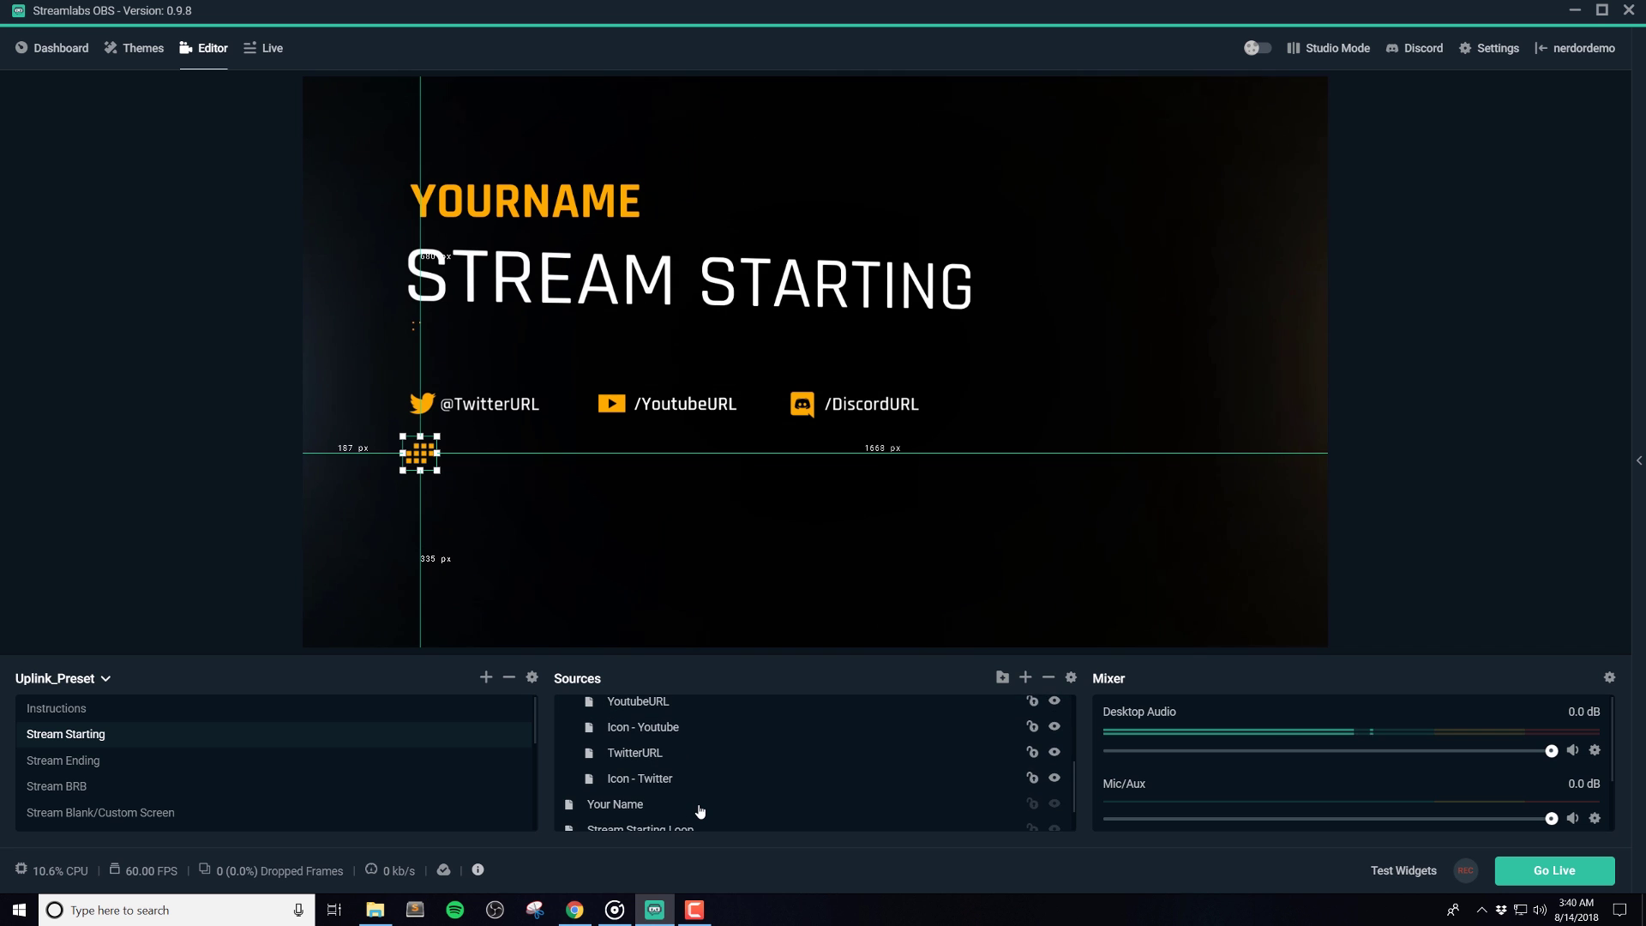
pyautogui.doubleClick(692, 752)
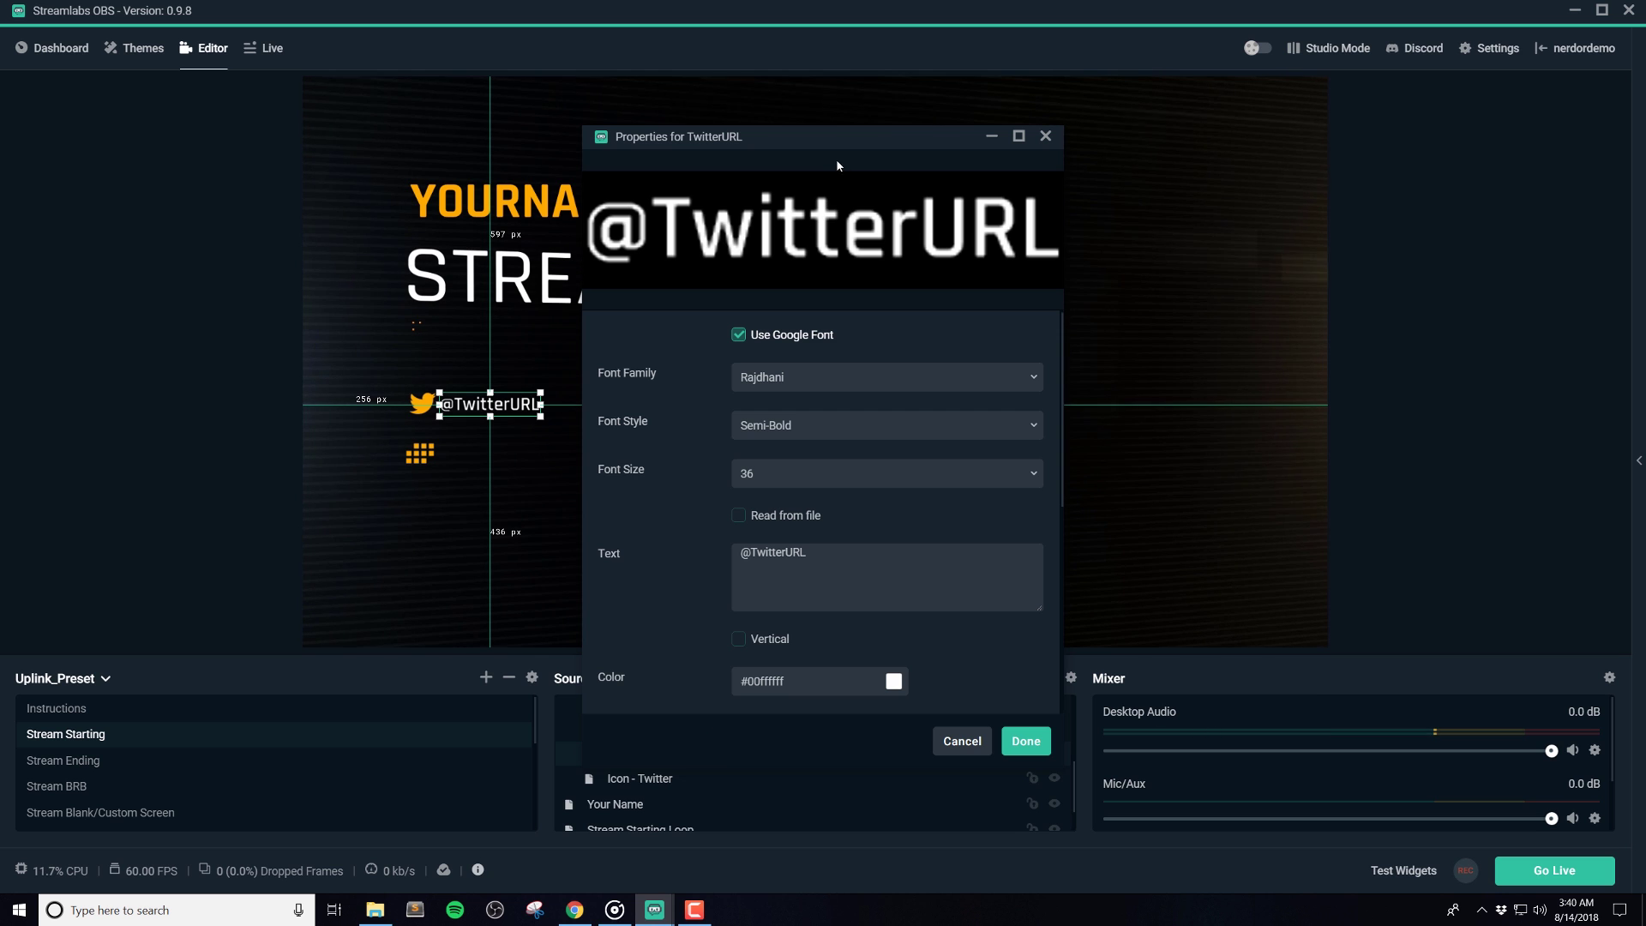
pyautogui.click(625, 331)
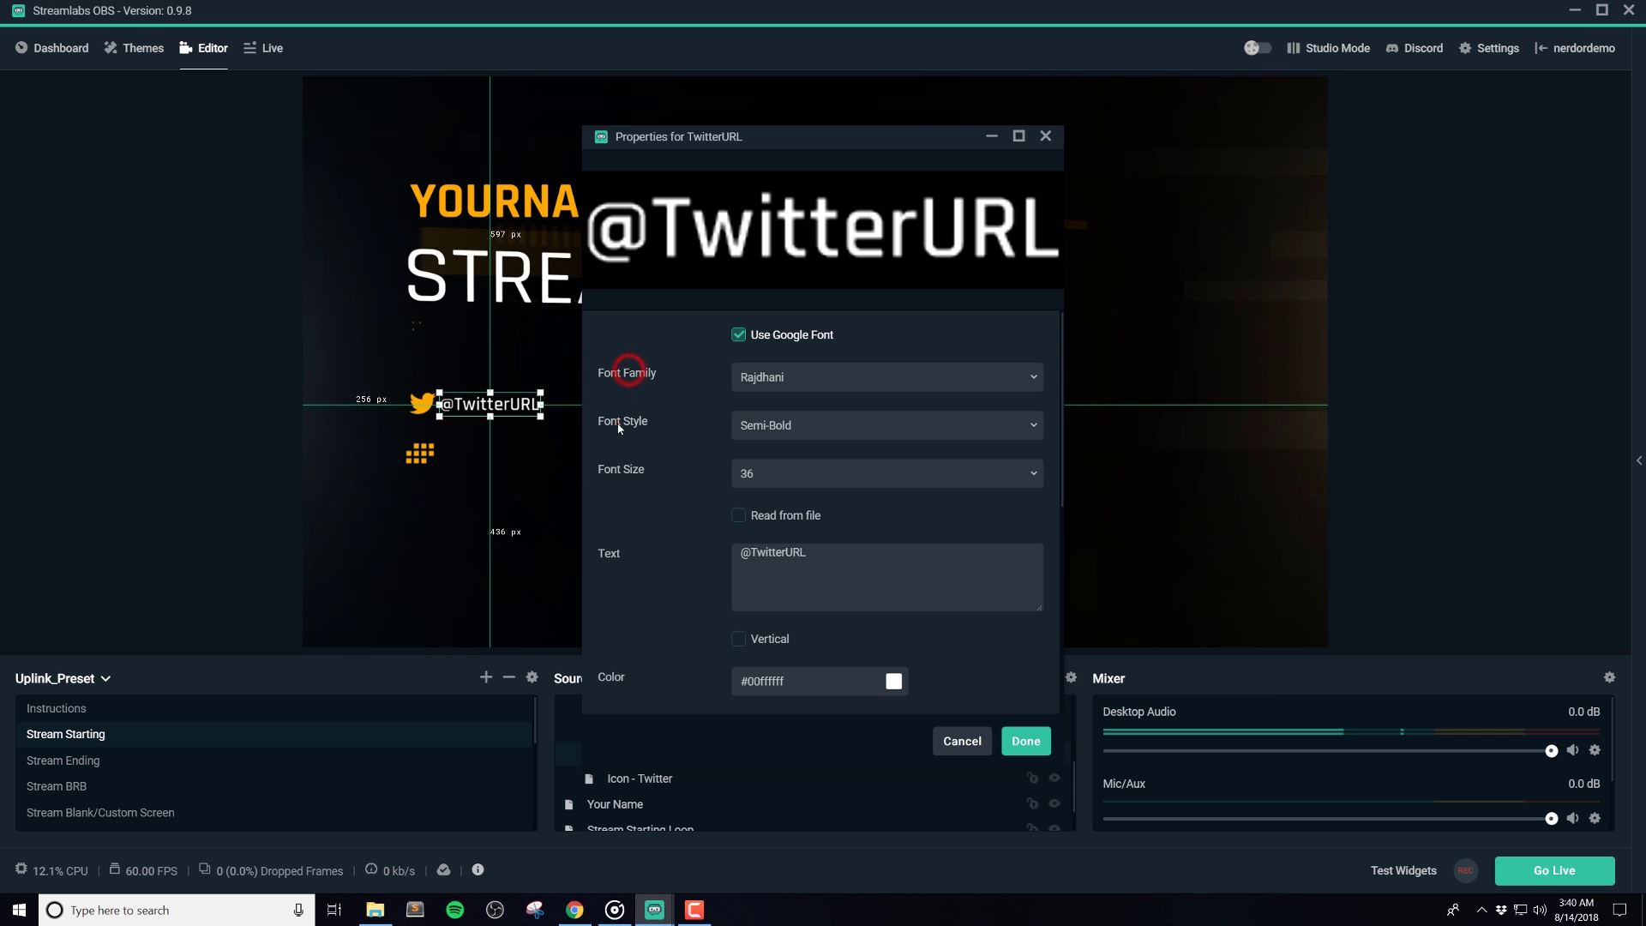
pyautogui.doubleClick(786, 552)
pyautogui.write('dsPwn')
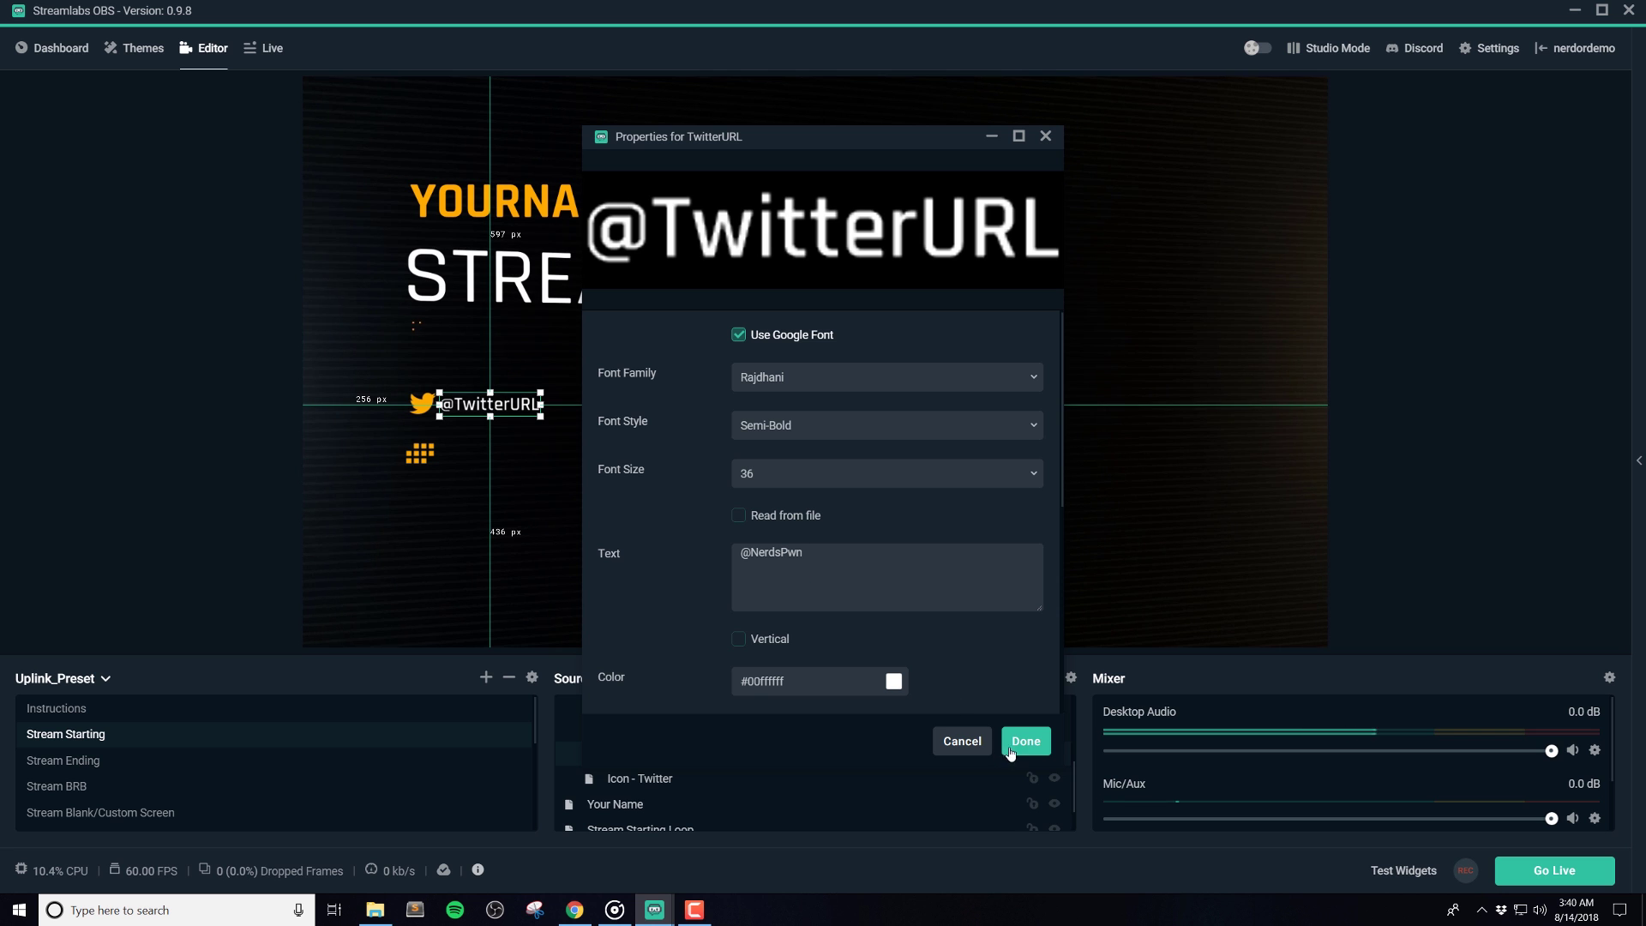
pyautogui.click(1013, 748)
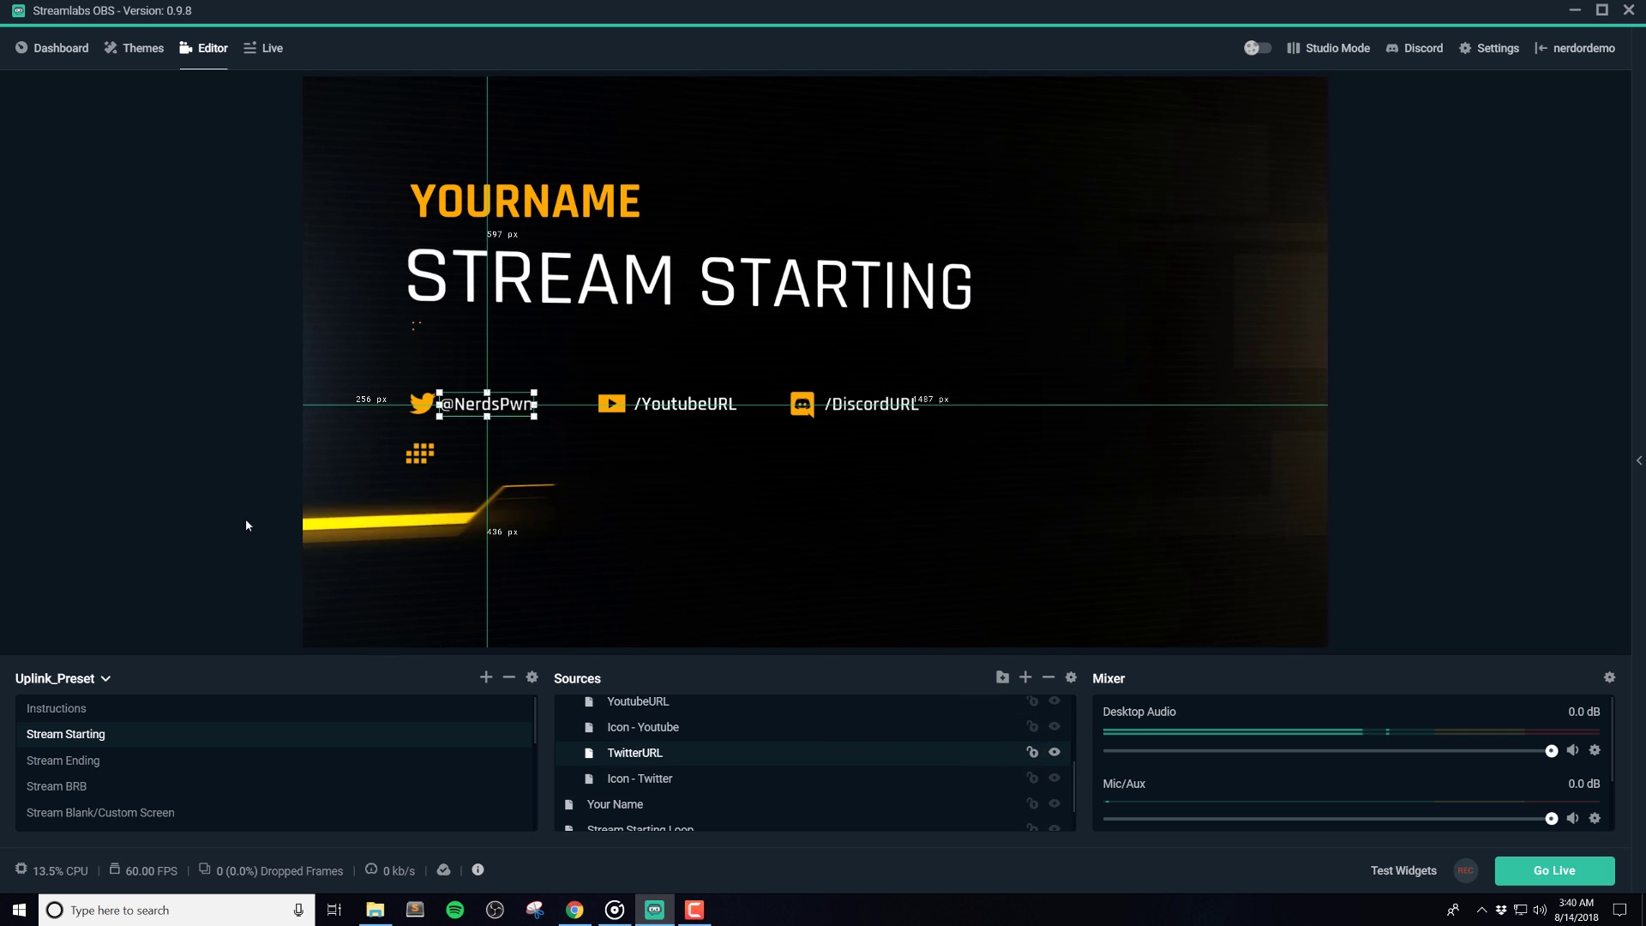
pyautogui.click(224, 510)
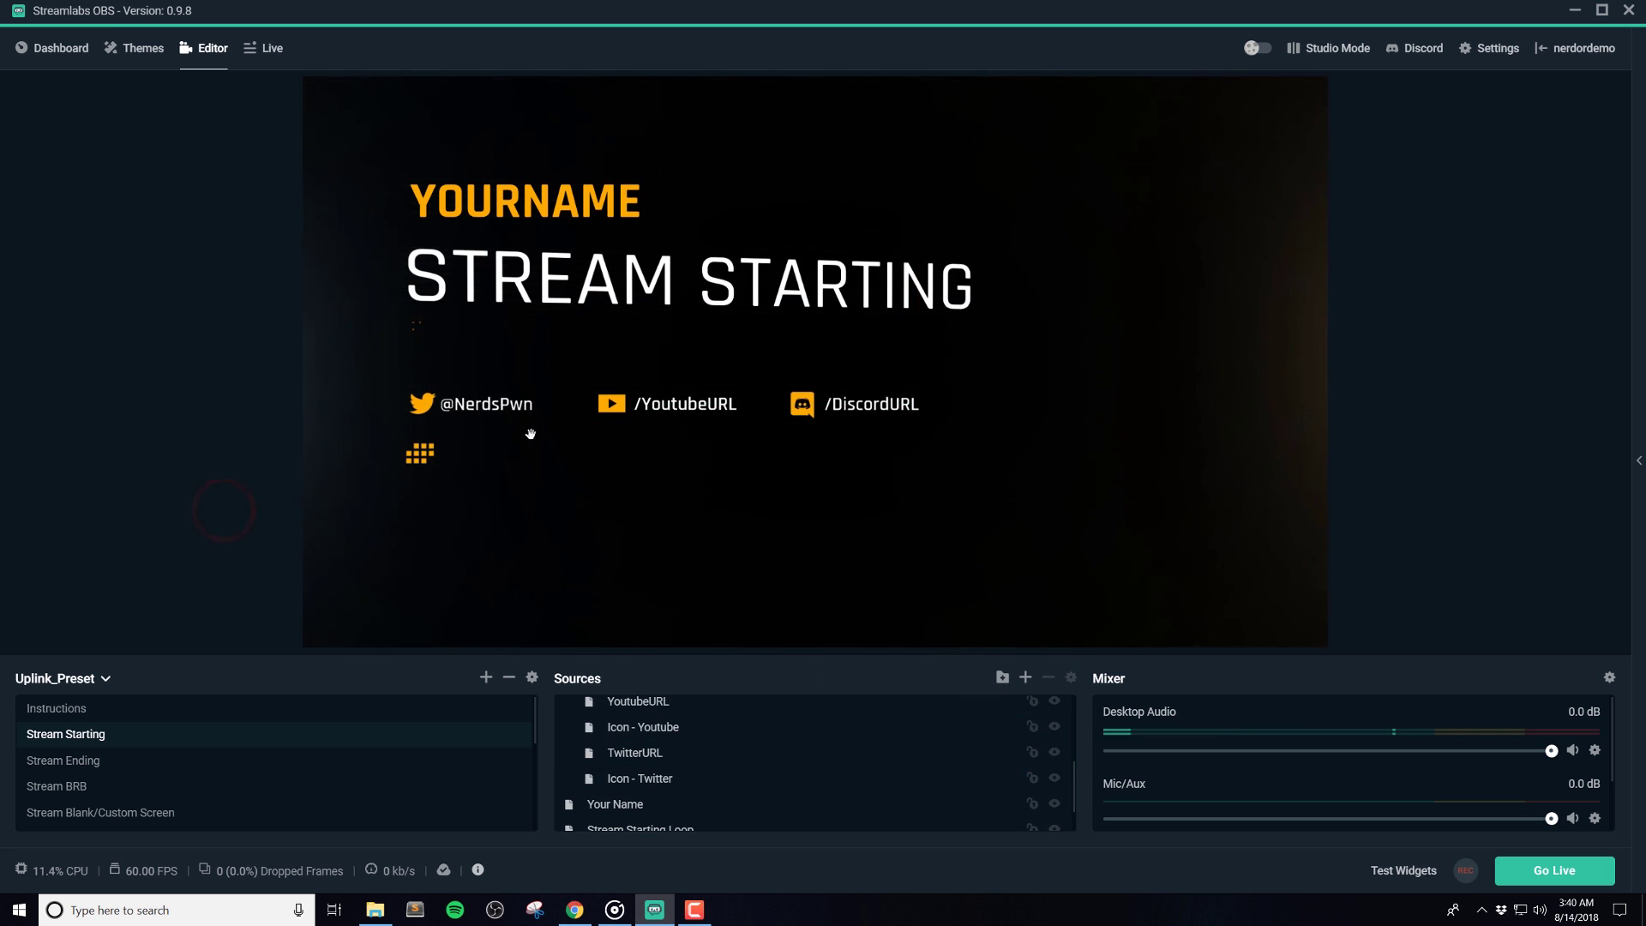
# Set the Schedule text to 'Schedule :: Monday - Saturday | 8-12pm'
pyautogui.click(444, 457)
pyautogui.click(418, 453)
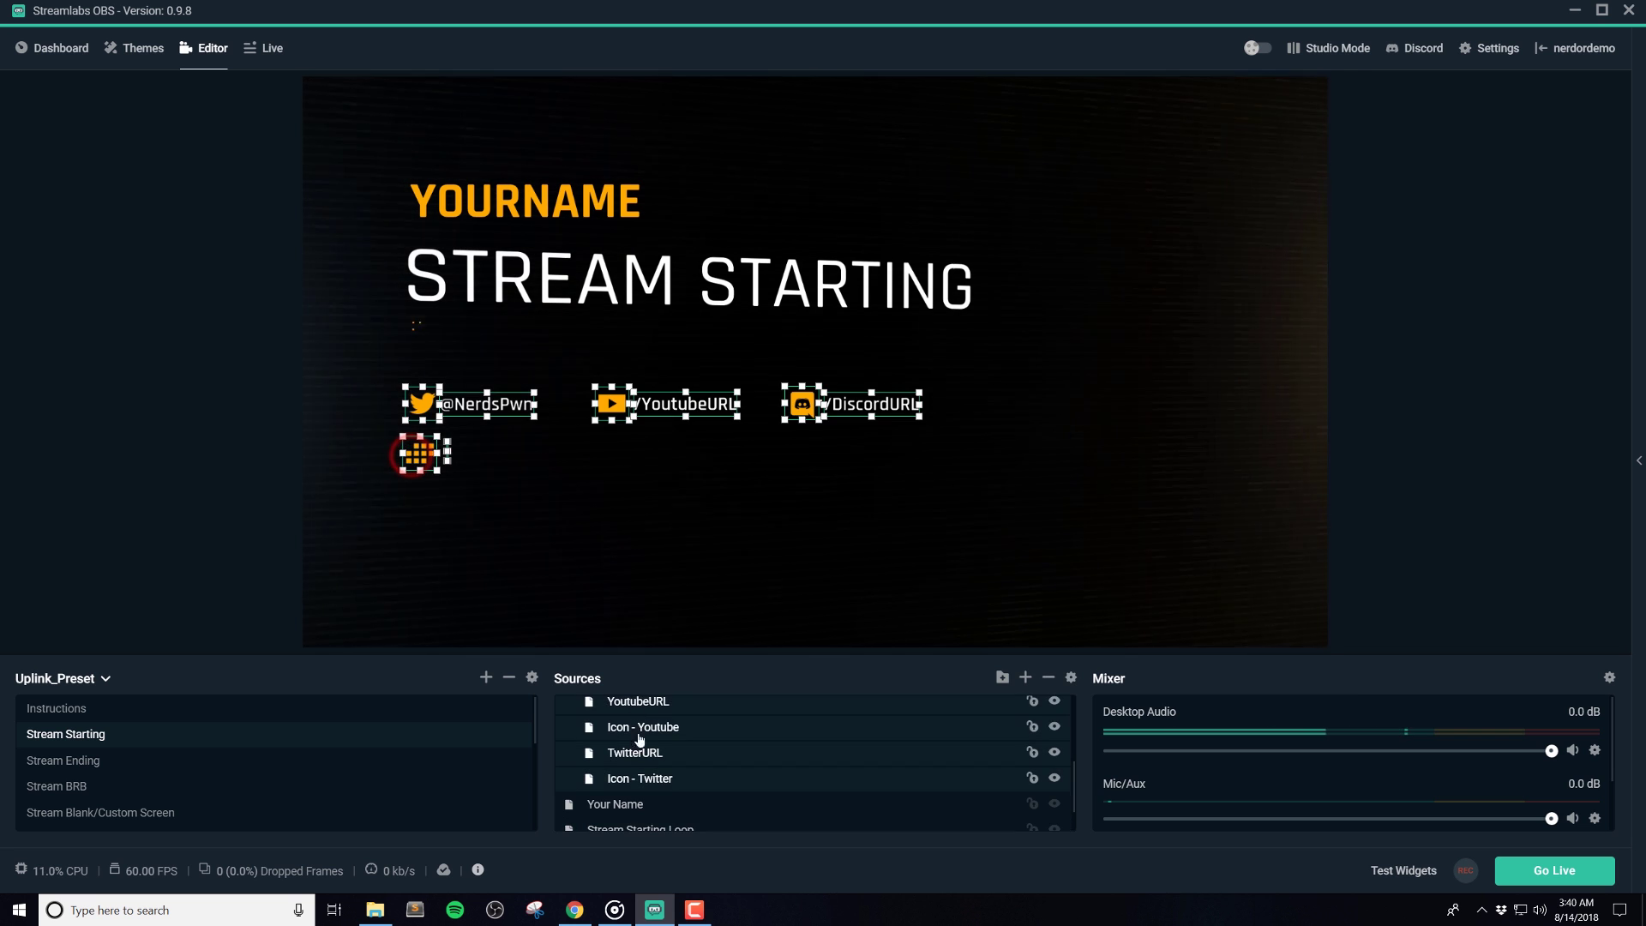
pyautogui.scroll(3, 699, 772)
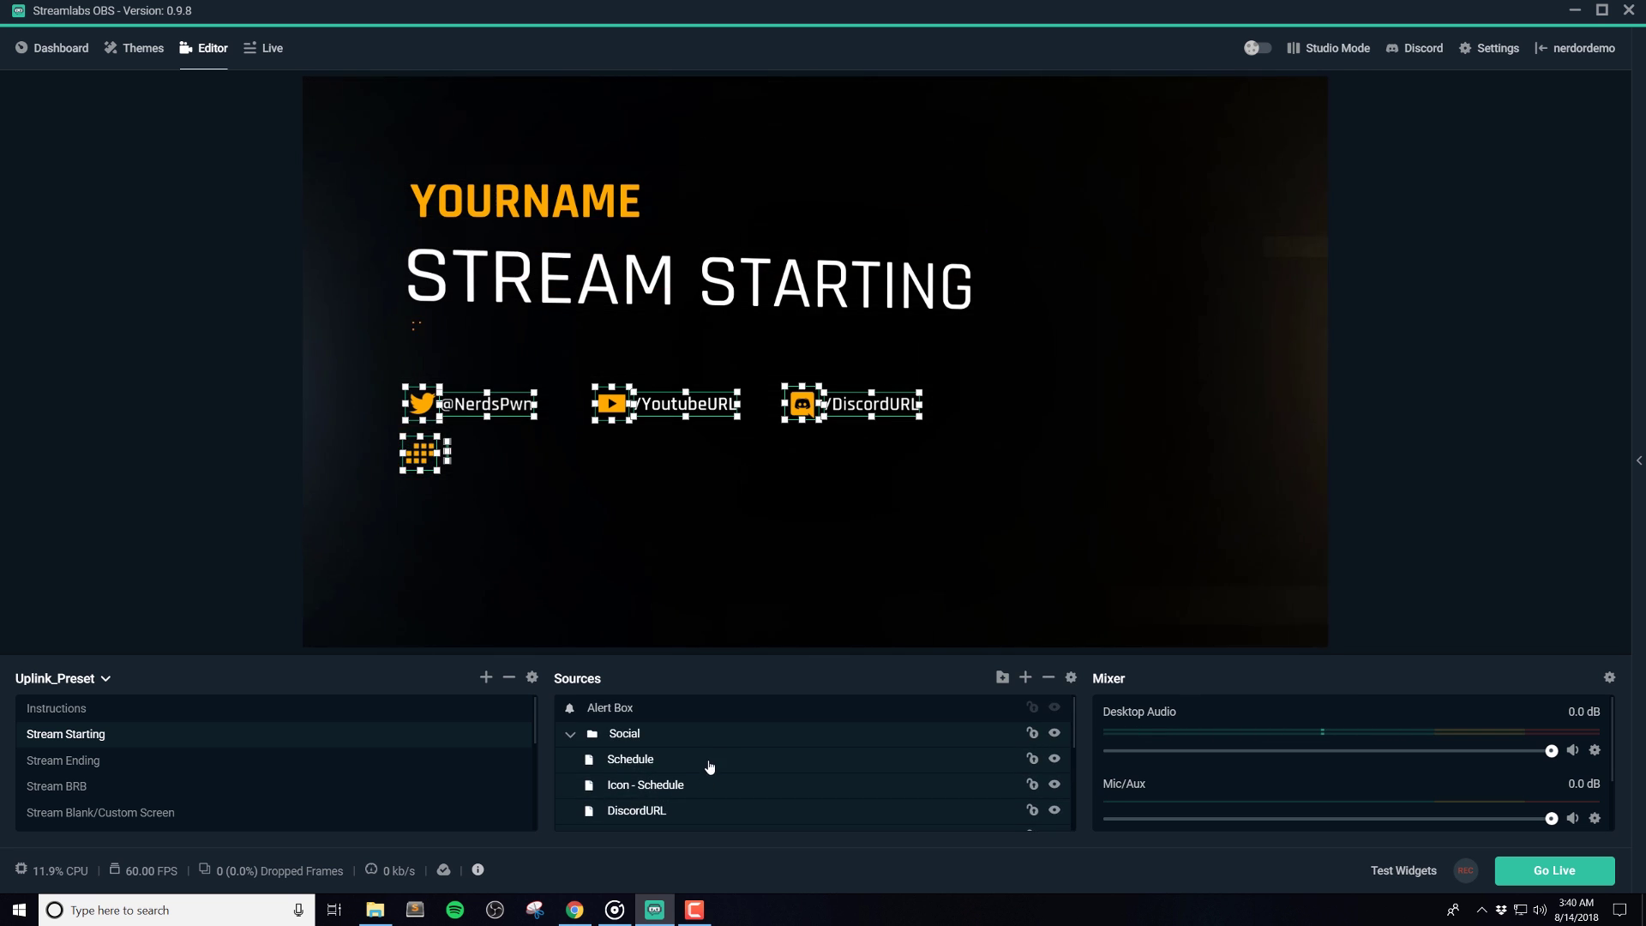
pyautogui.doubleClick(708, 760)
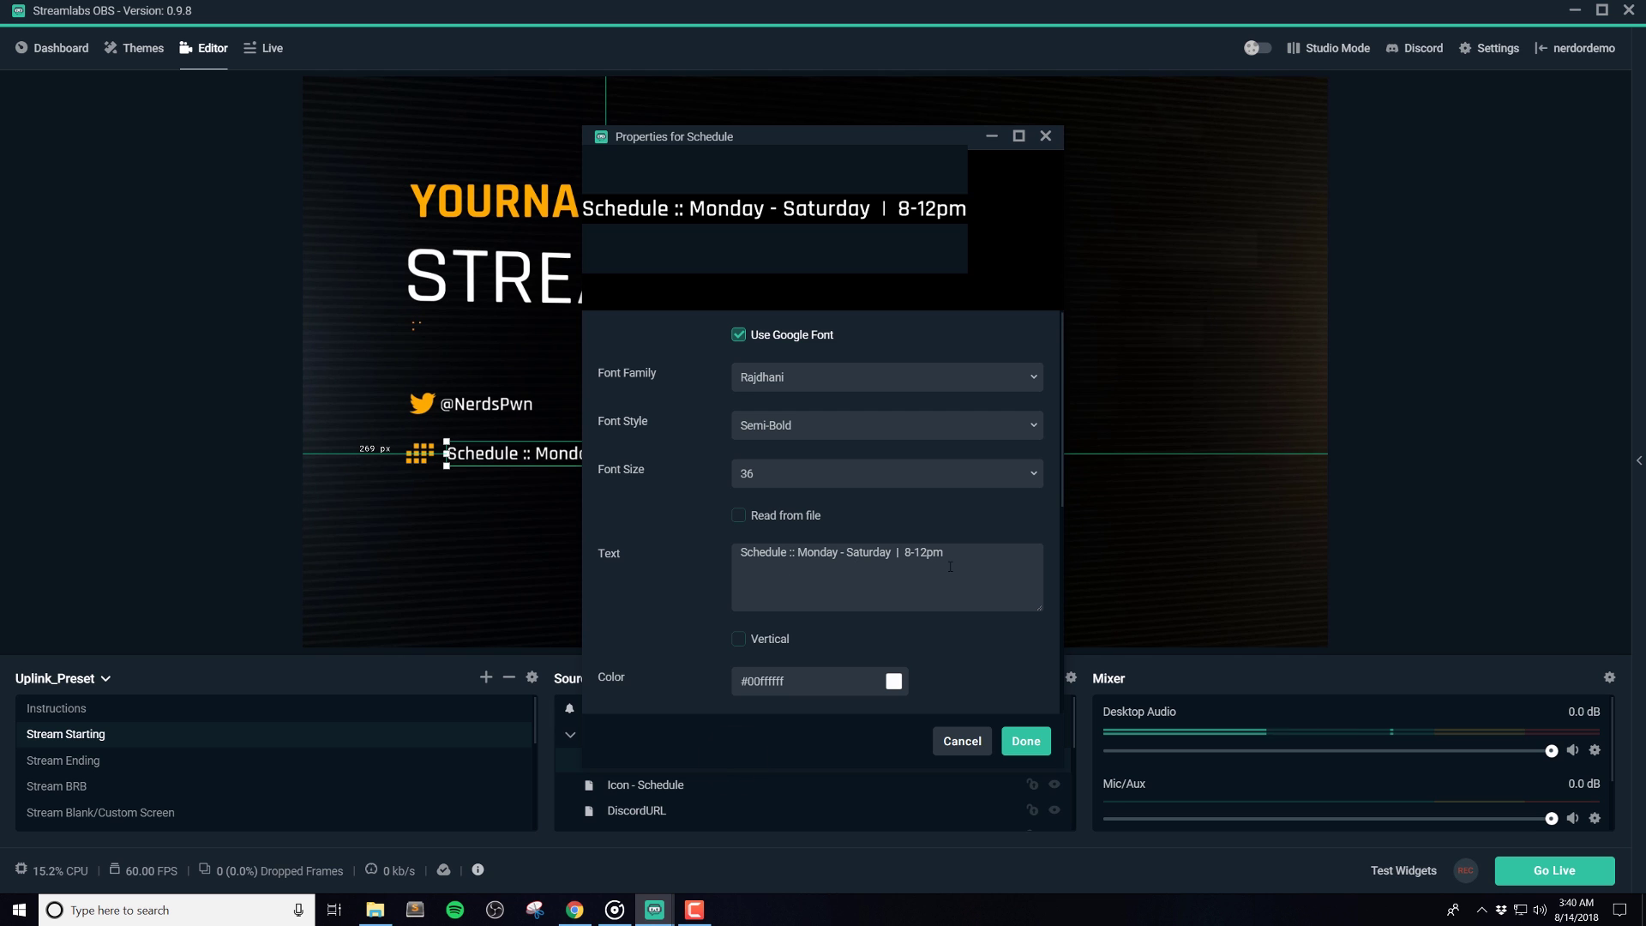
pyautogui.tripleClick(961, 557)
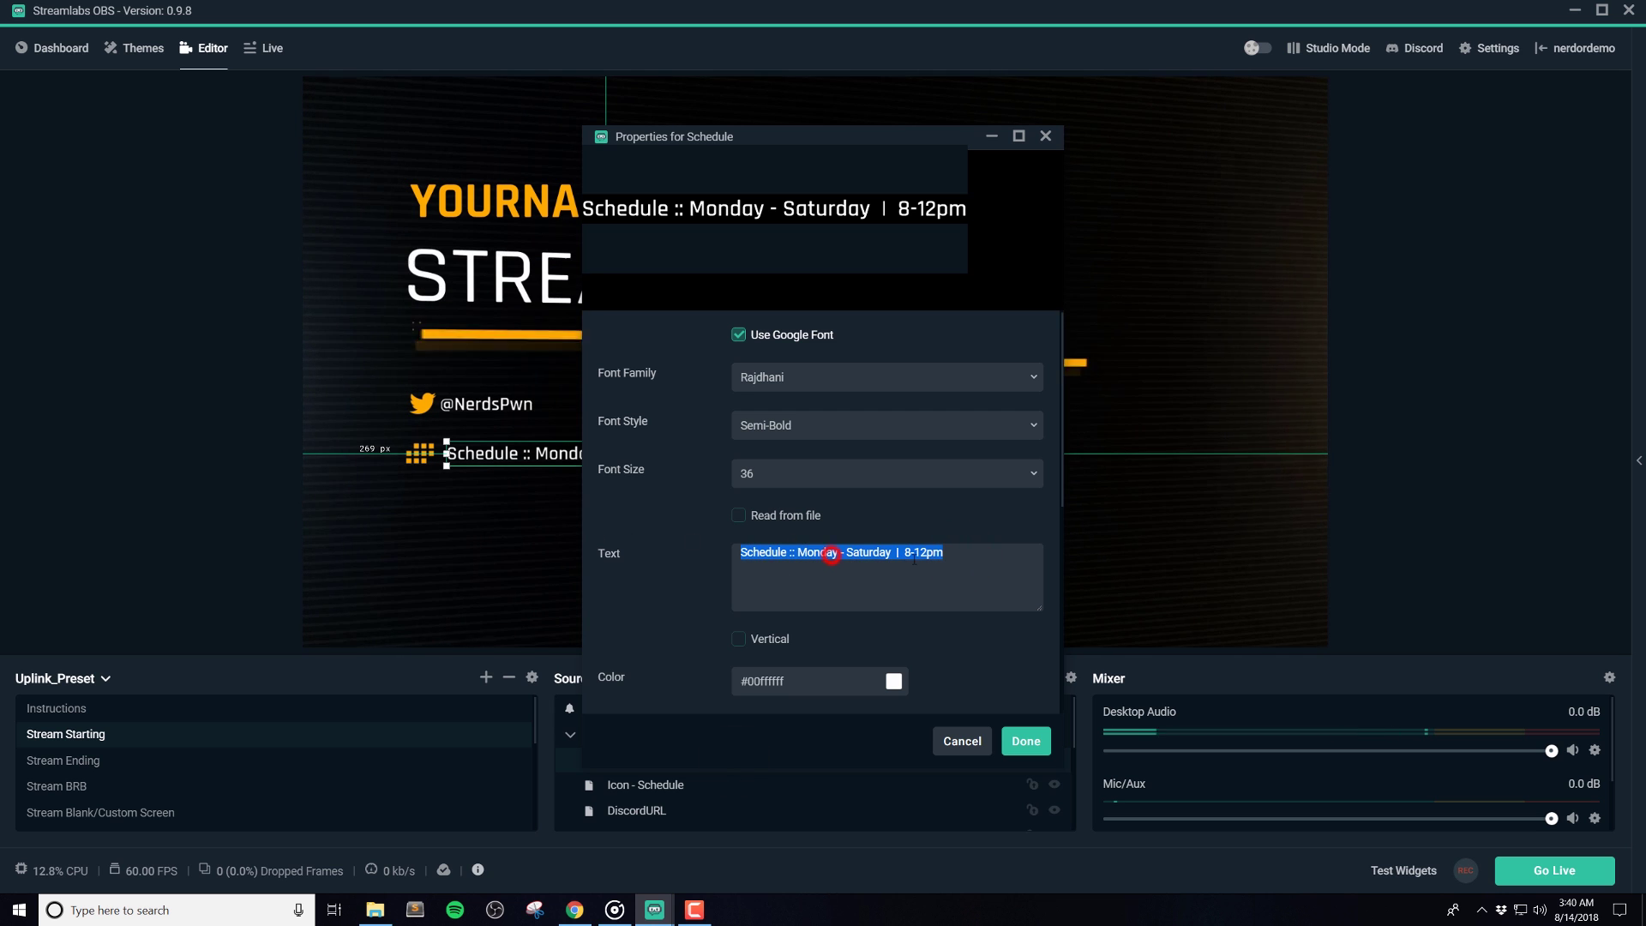
pyautogui.click(831, 559)
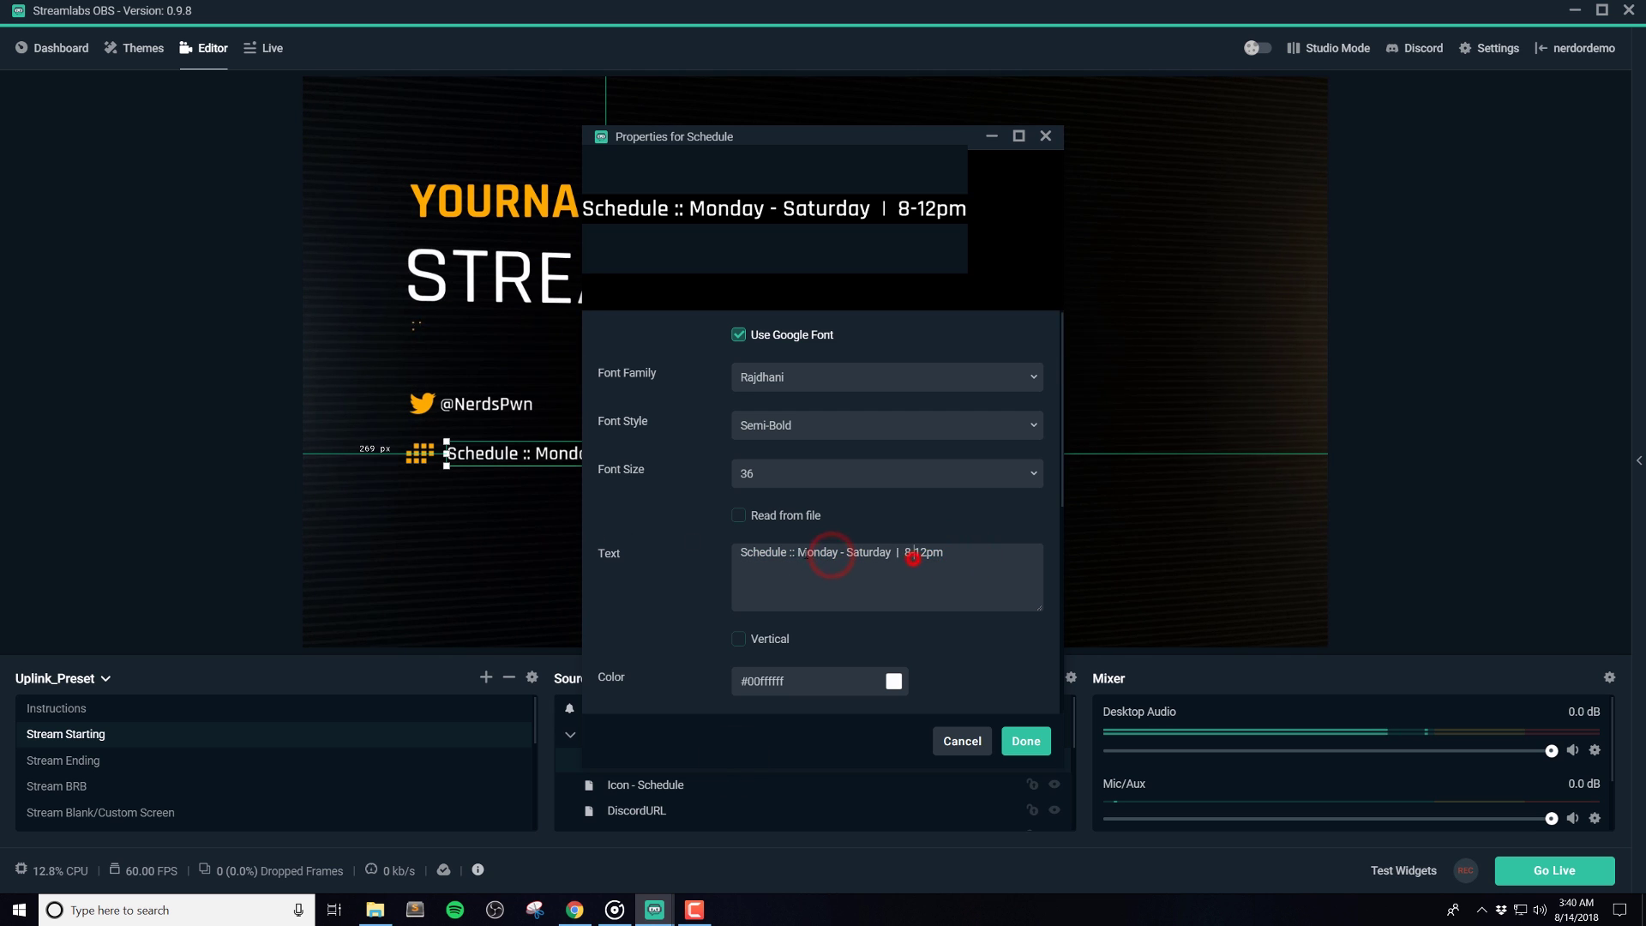
pyautogui.click(1026, 748)
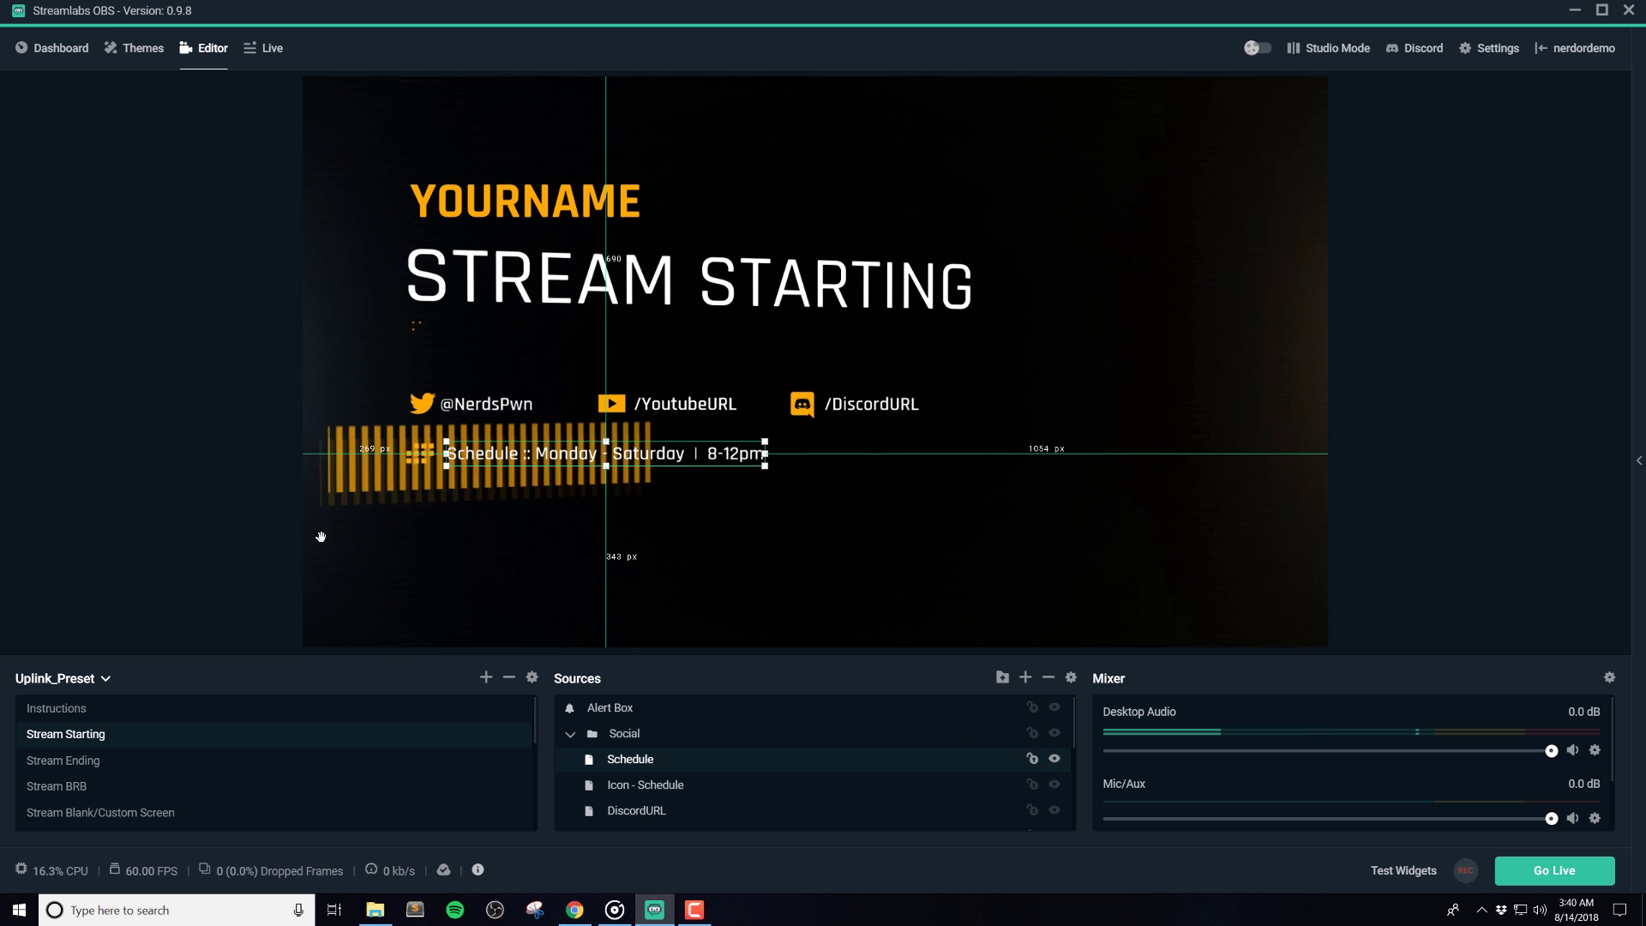
# Click through the social group's items to isolate the Discord icon
pyautogui.click(486, 403)
pyautogui.click(856, 408)
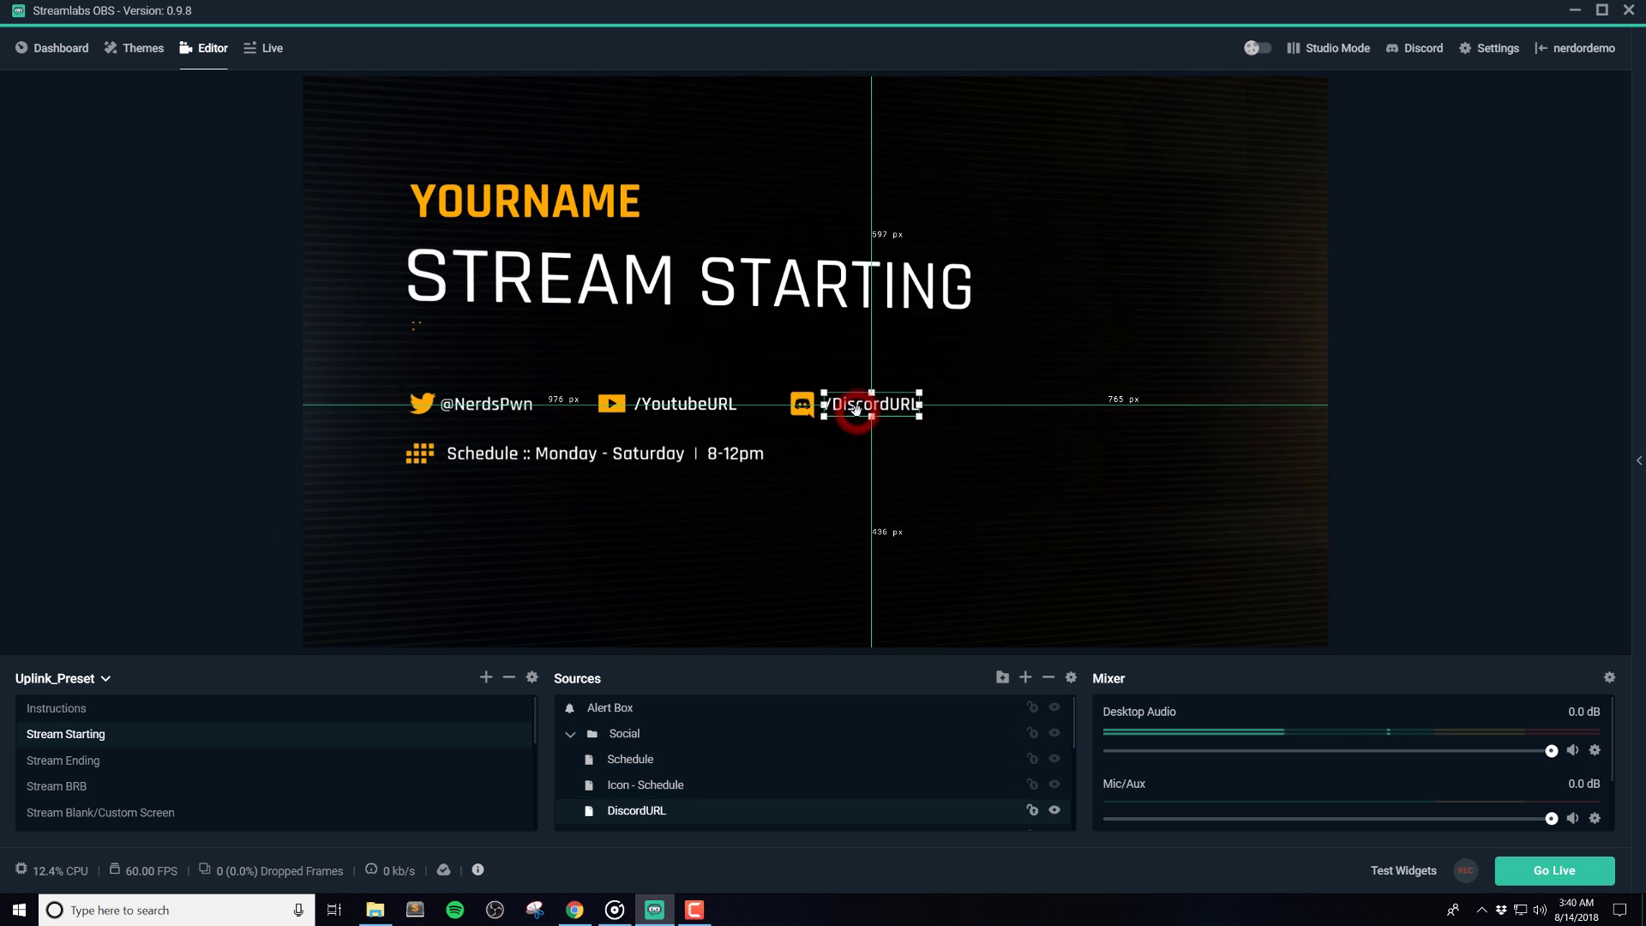
pyautogui.click(617, 403)
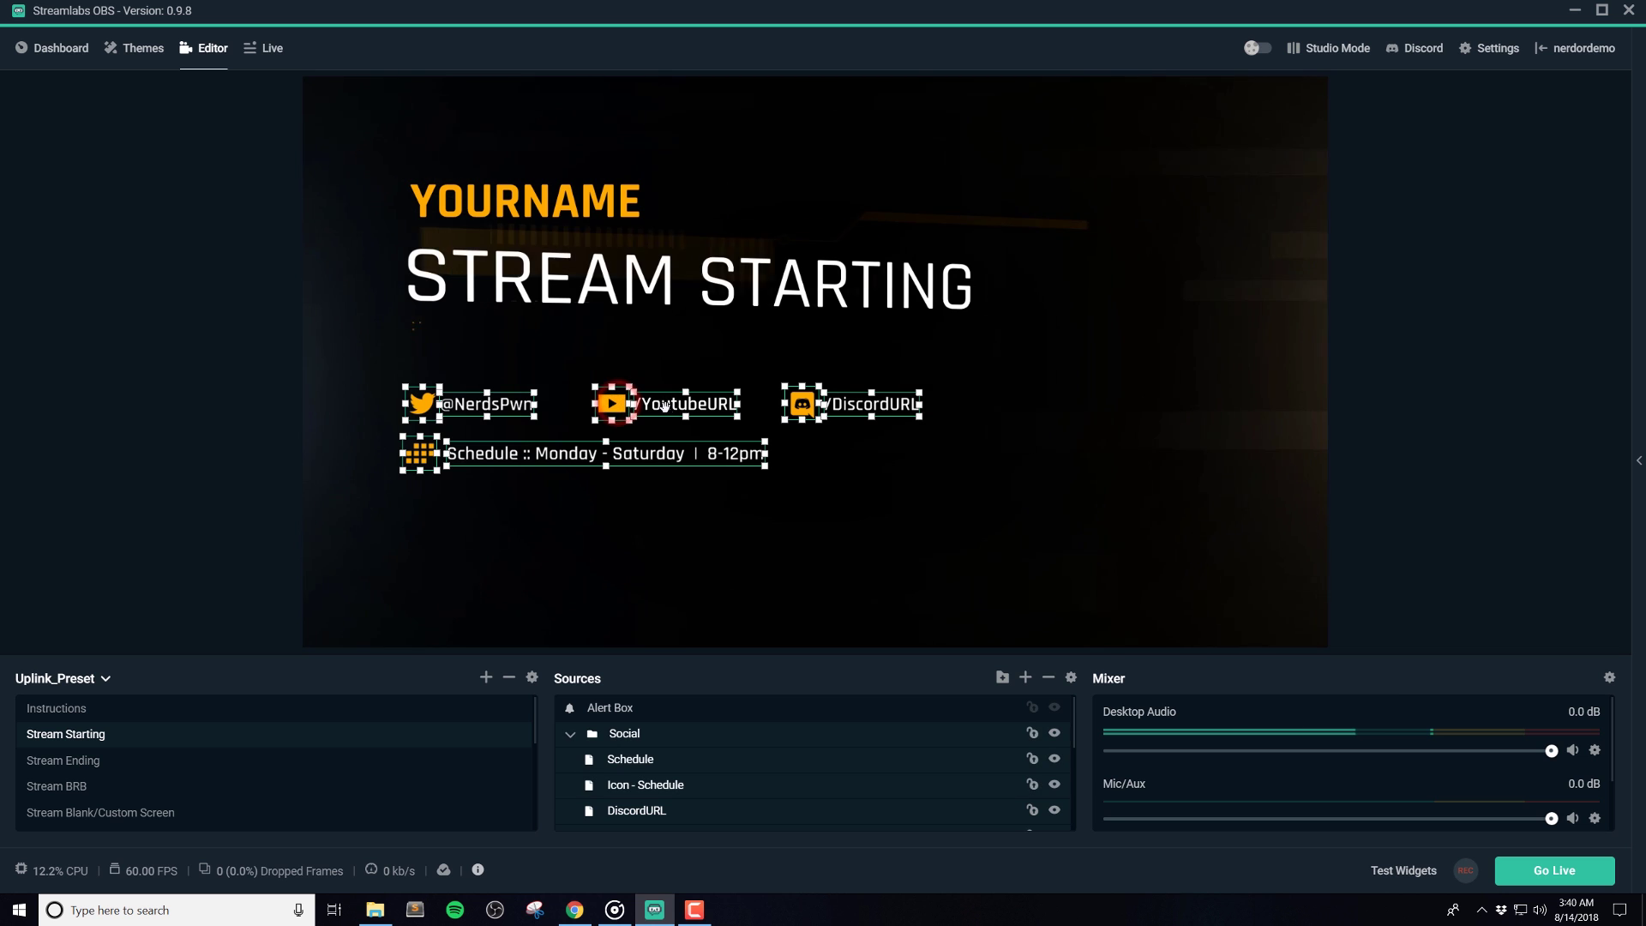
pyautogui.click(656, 403)
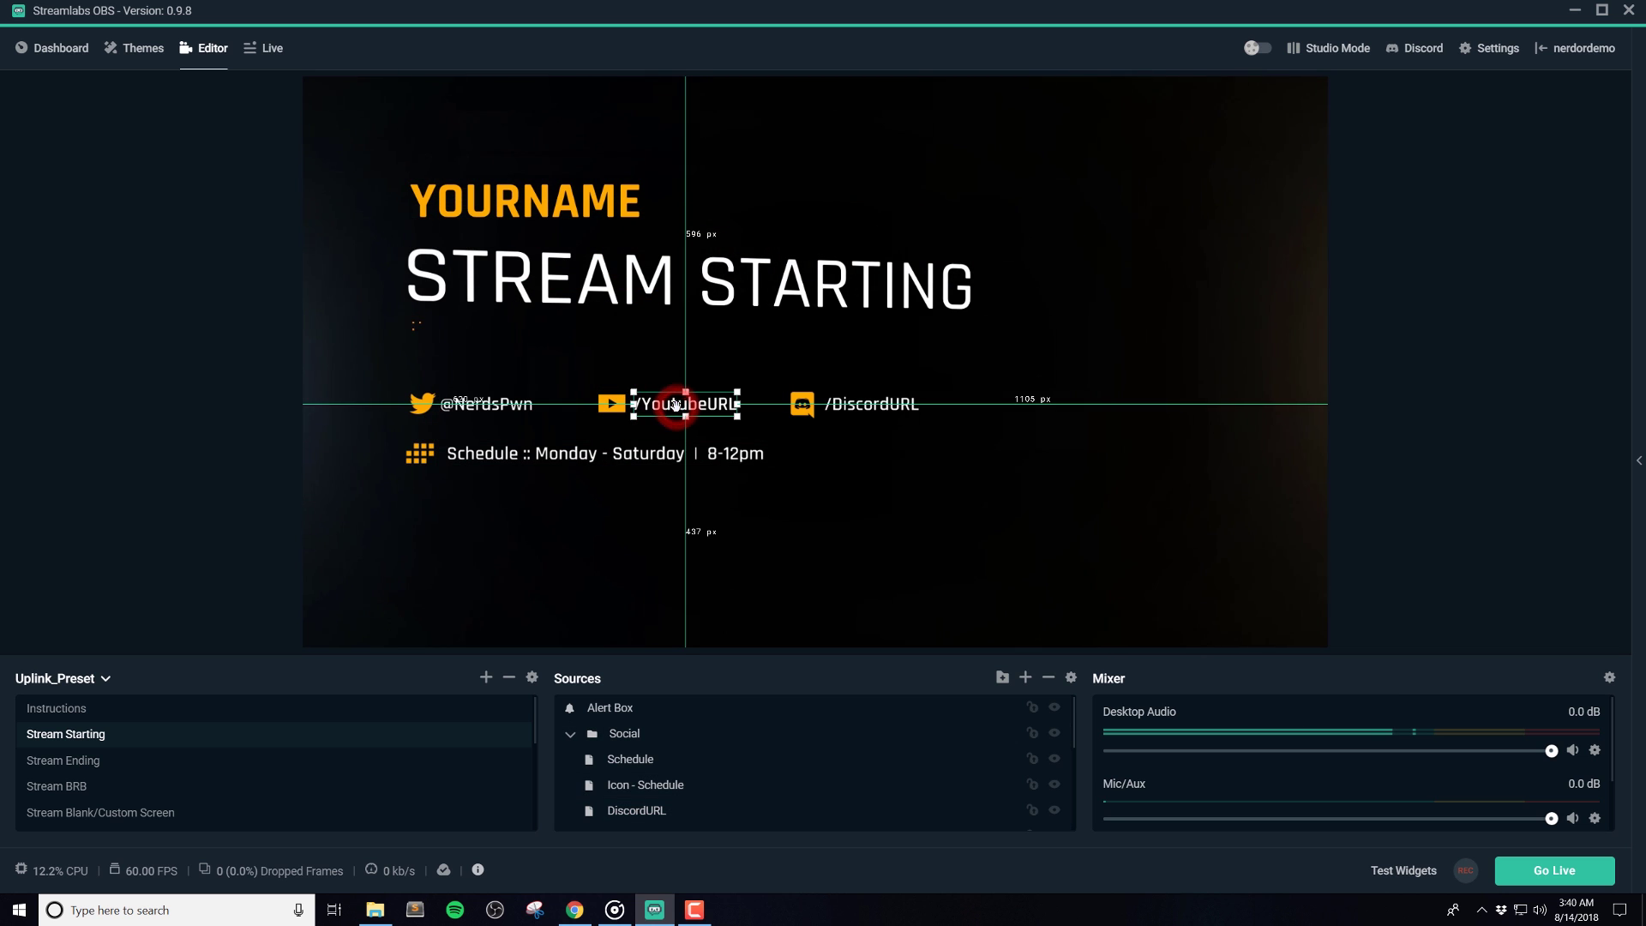
pyautogui.click(803, 405)
pyautogui.click(803, 403)
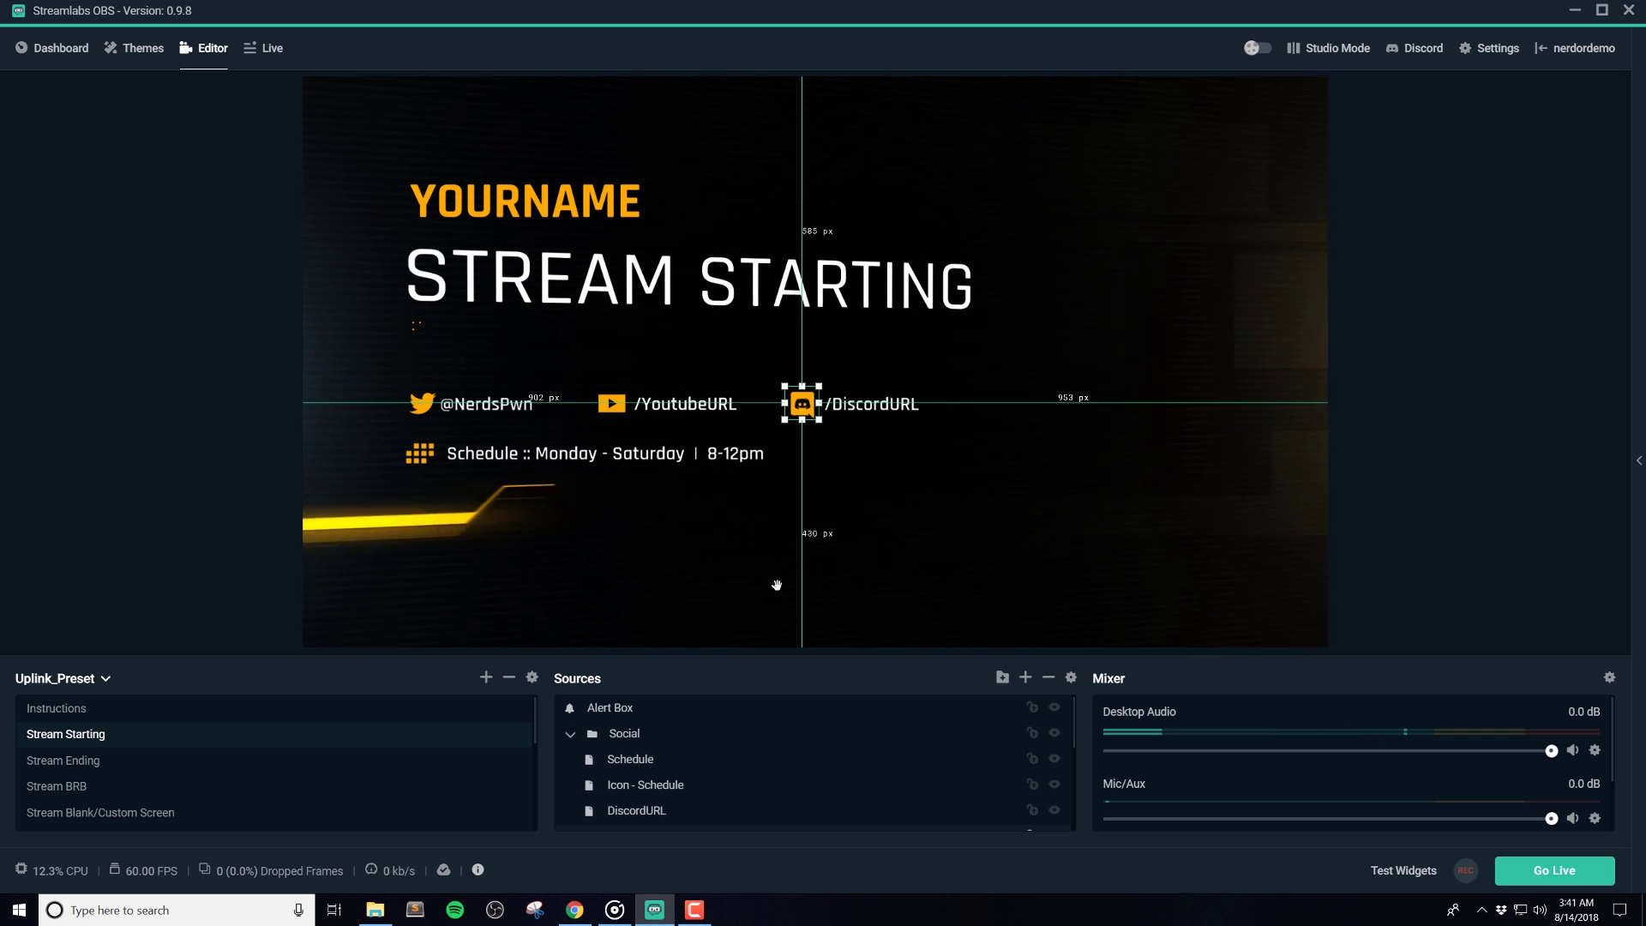
pyautogui.scroll(-1, 709, 775)
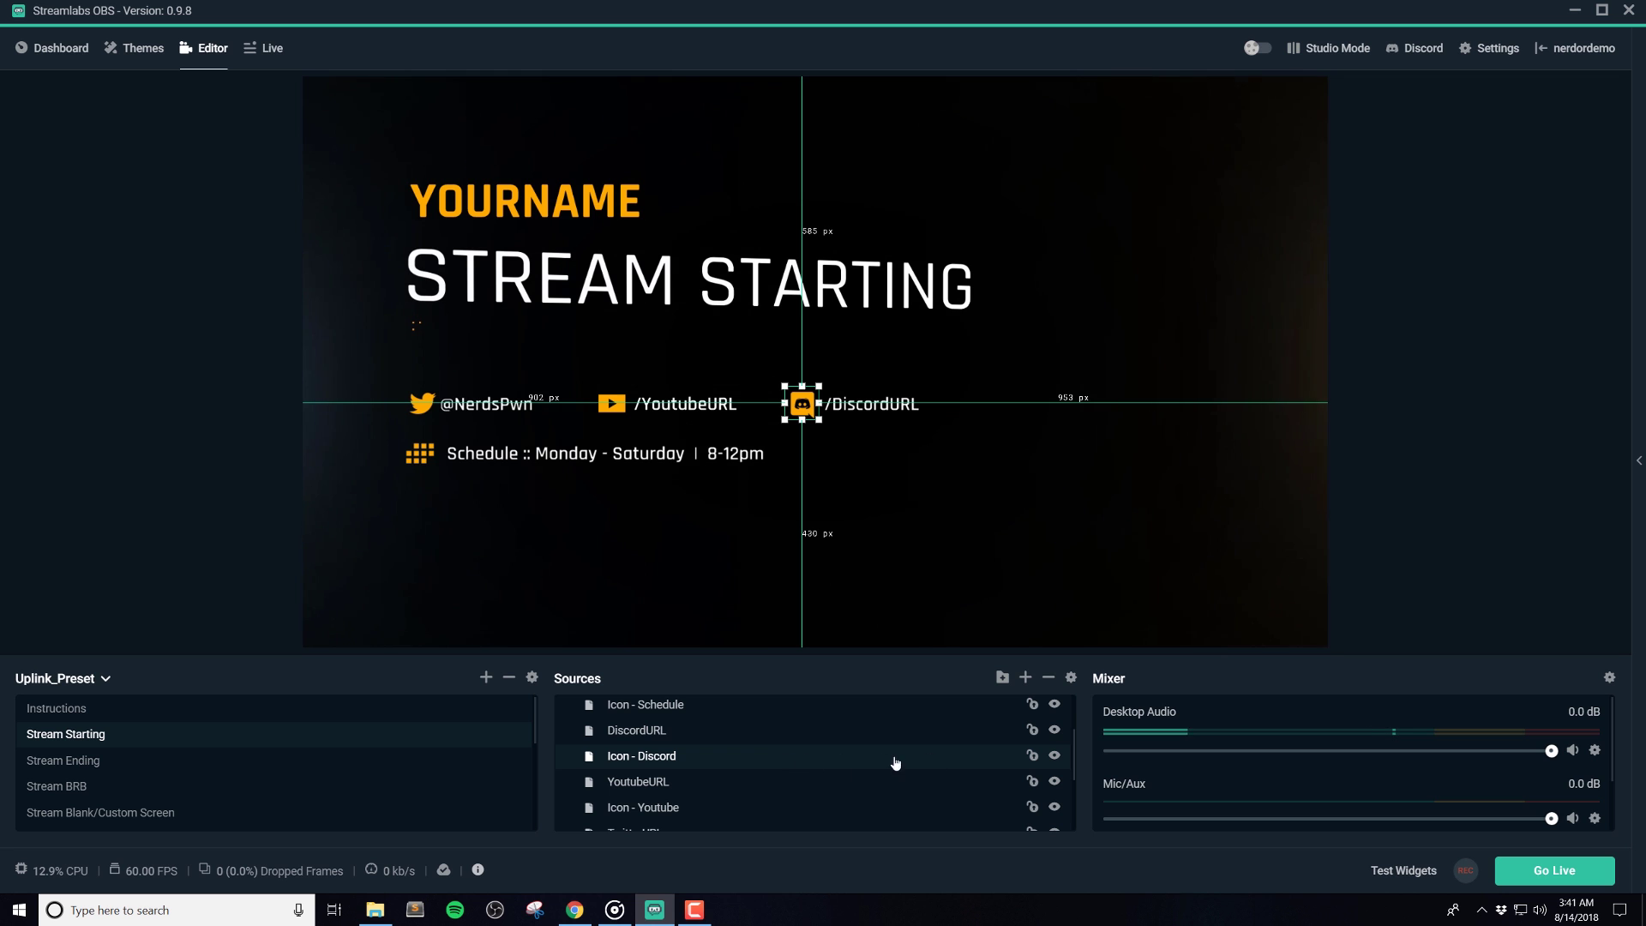
# Browse for a new Icon - Discord image in Uplink - Overlays - Nerd or Die > Icons > Large
pyautogui.doubleClick(724, 766)
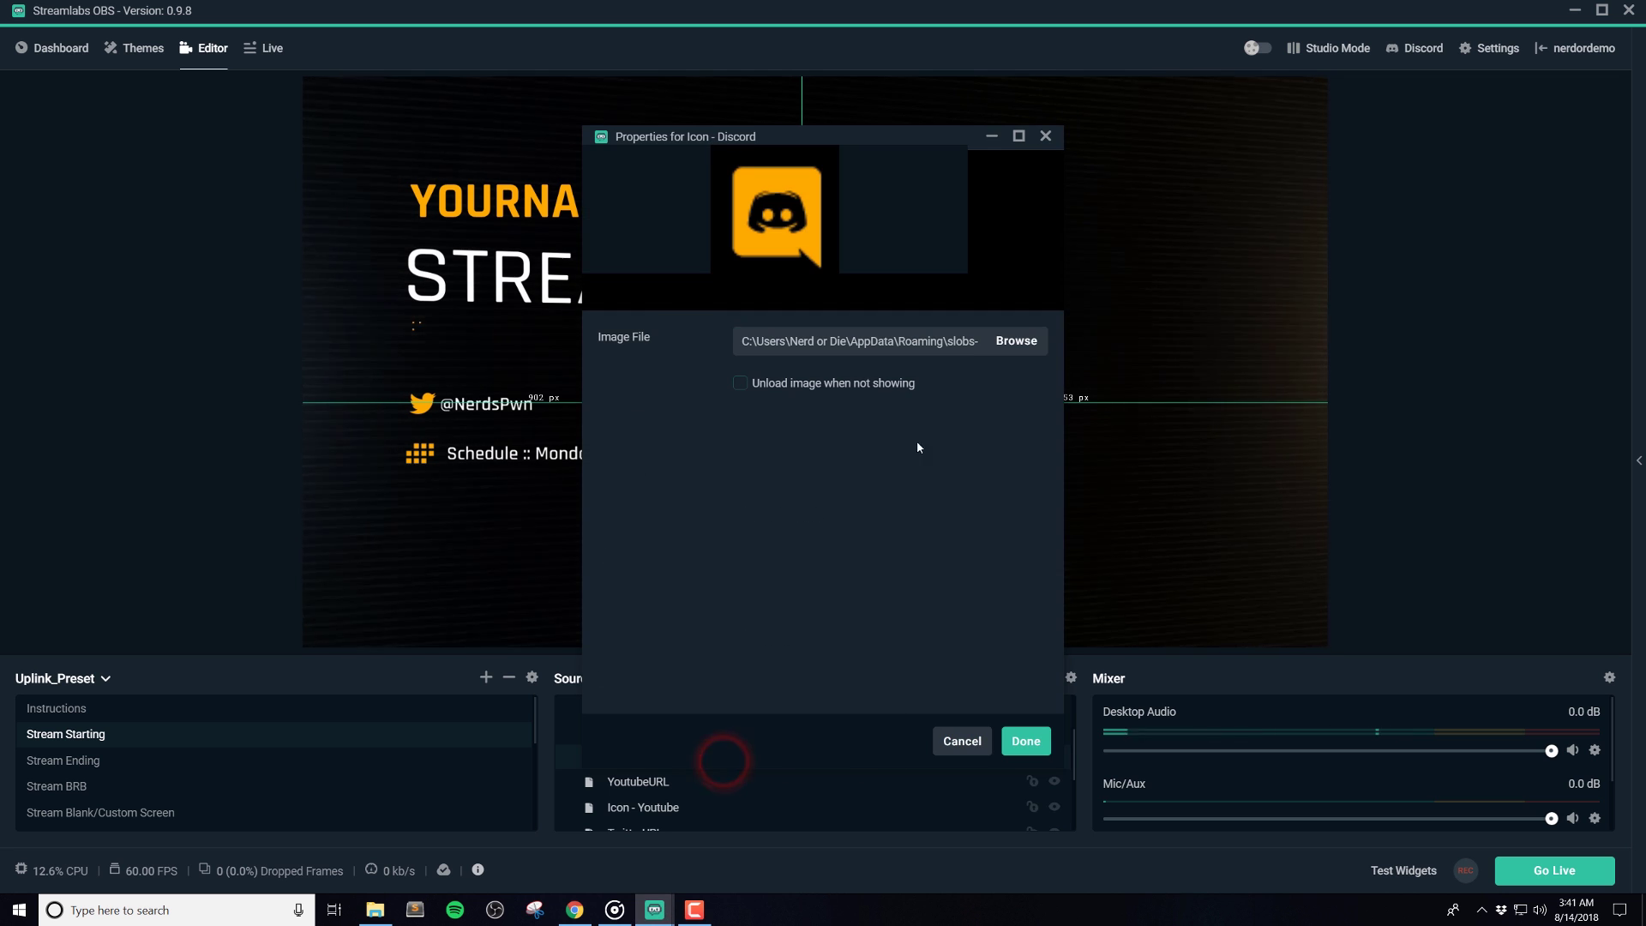
pyautogui.click(1016, 341)
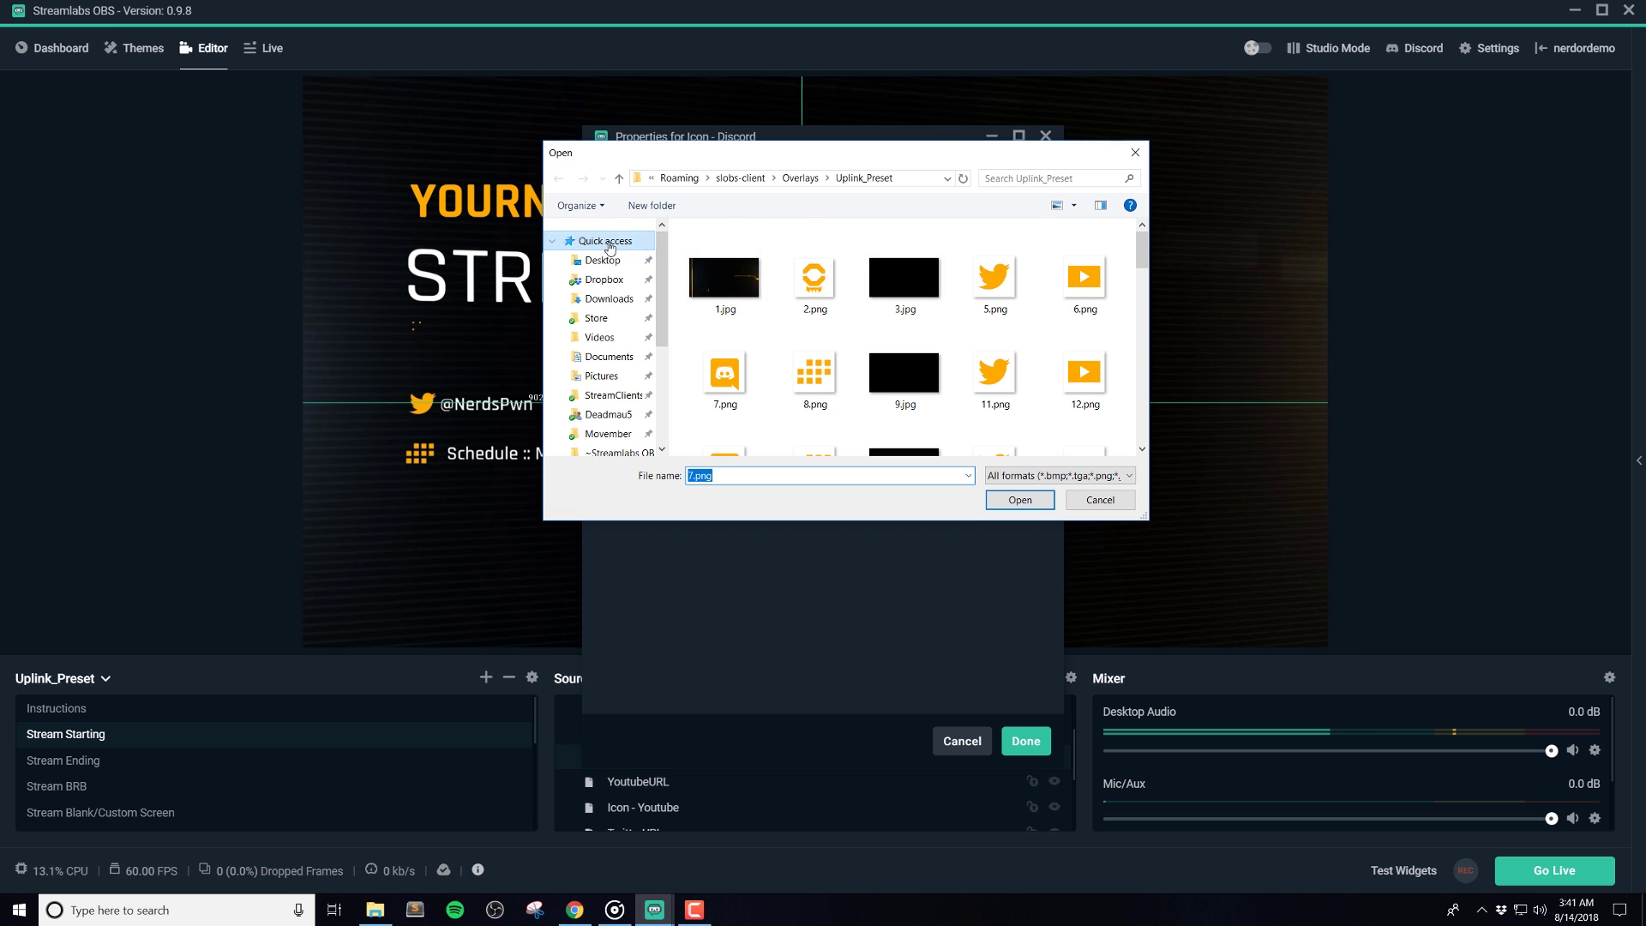
pyautogui.click(602, 260)
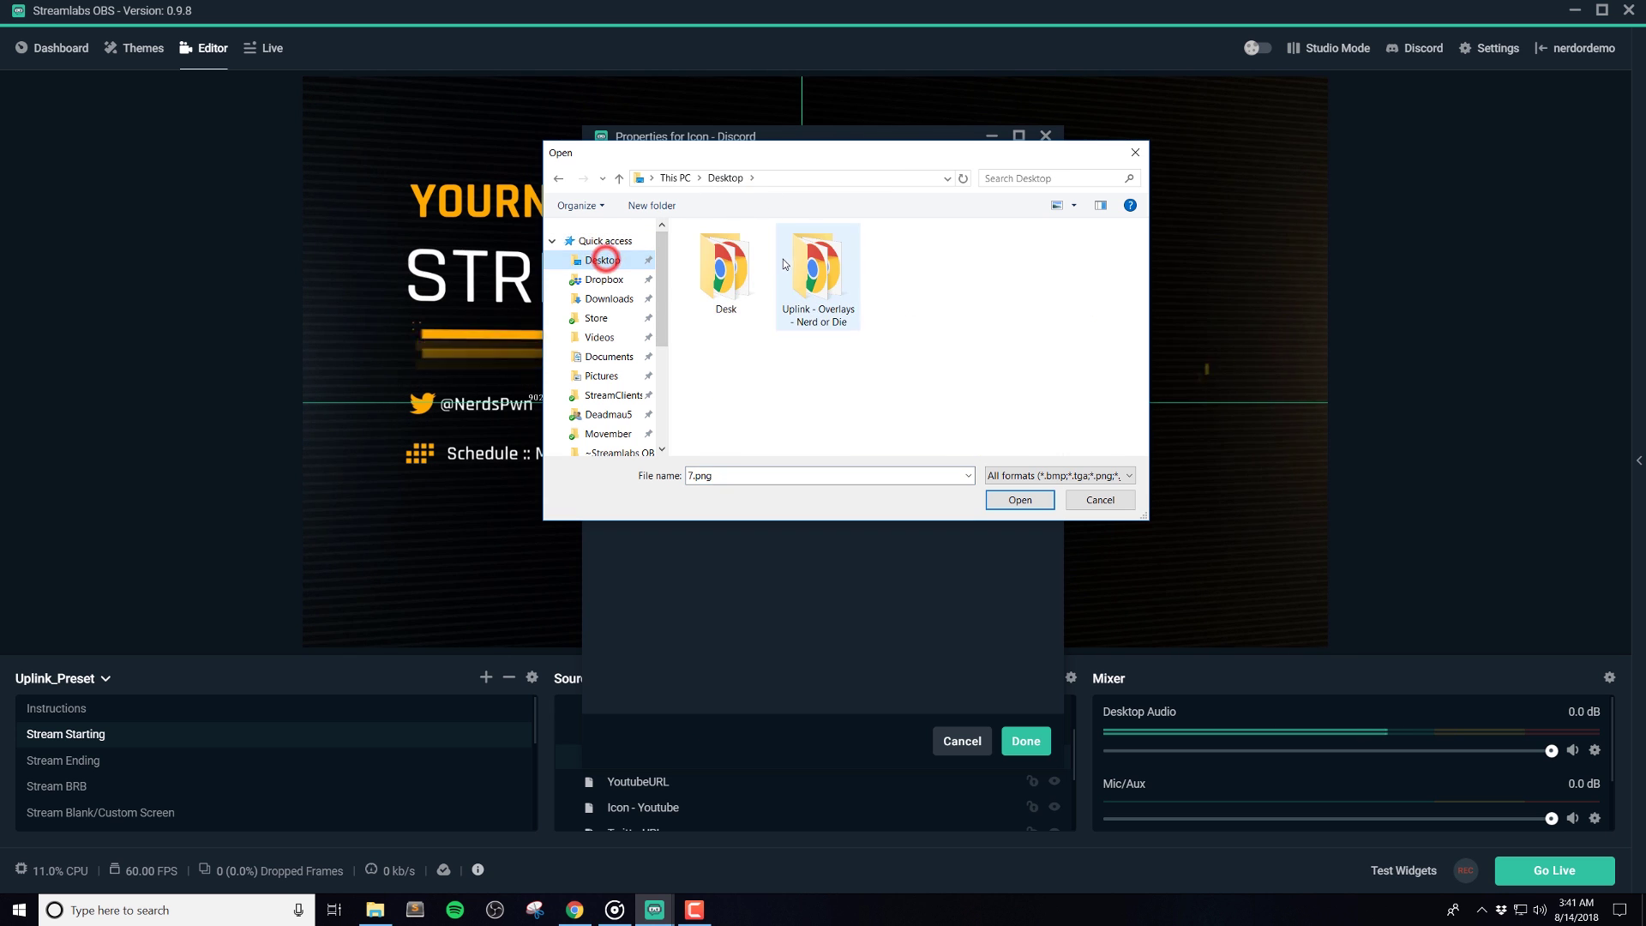
pyautogui.doubleClick(800, 273)
pyautogui.click(725, 287)
pyautogui.doubleClick(751, 288)
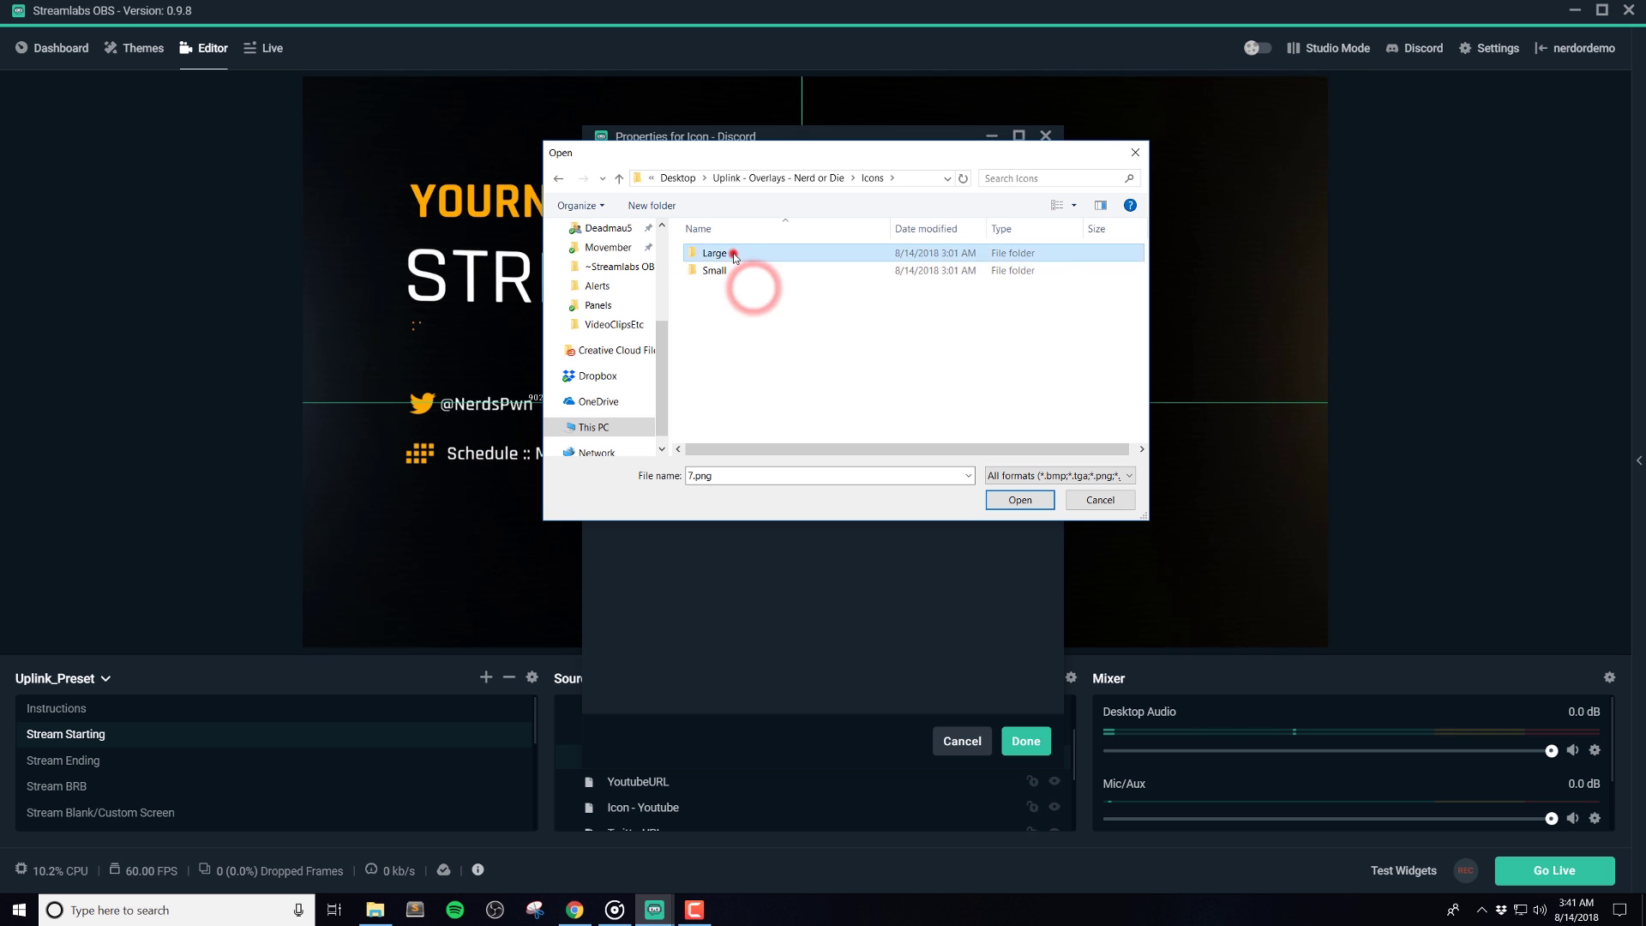
pyautogui.doubleClick(730, 253)
# Load the NerdOrDie icon image as the Discord icon and confirm
pyautogui.scroll(-2, 794, 305)
pyautogui.scroll(-2, 810, 309)
pyautogui.scroll(-1, 819, 377)
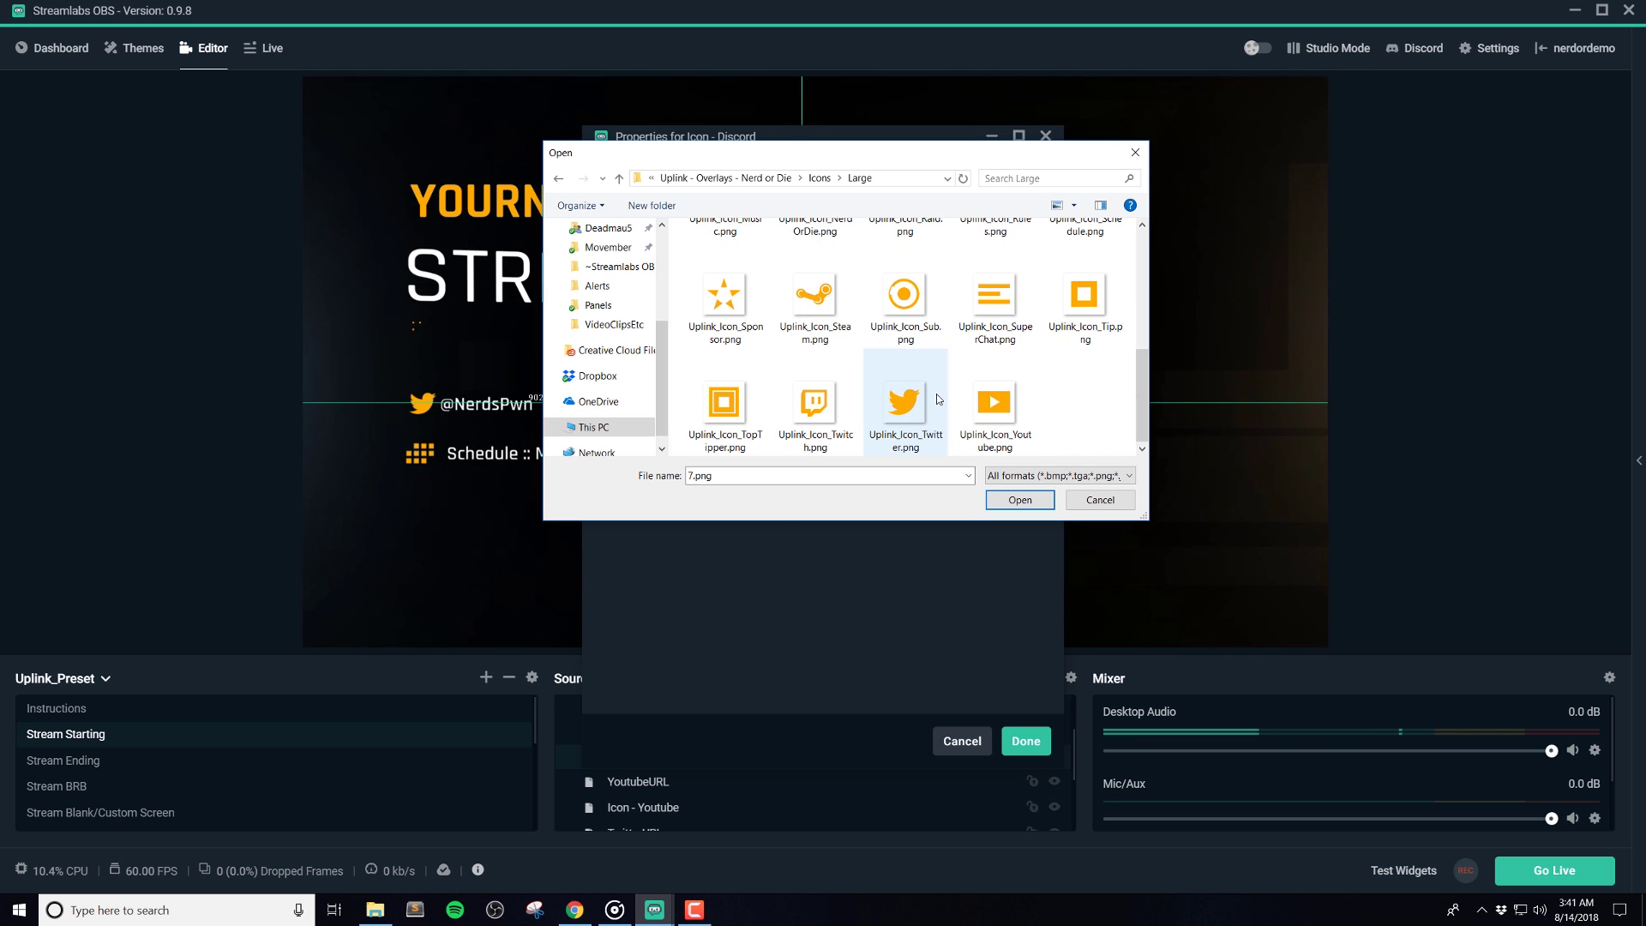
pyautogui.scroll(2, 986, 420)
pyautogui.scroll(1, 1072, 420)
pyautogui.scroll(1, 1055, 426)
pyautogui.scroll(-1, 1004, 414)
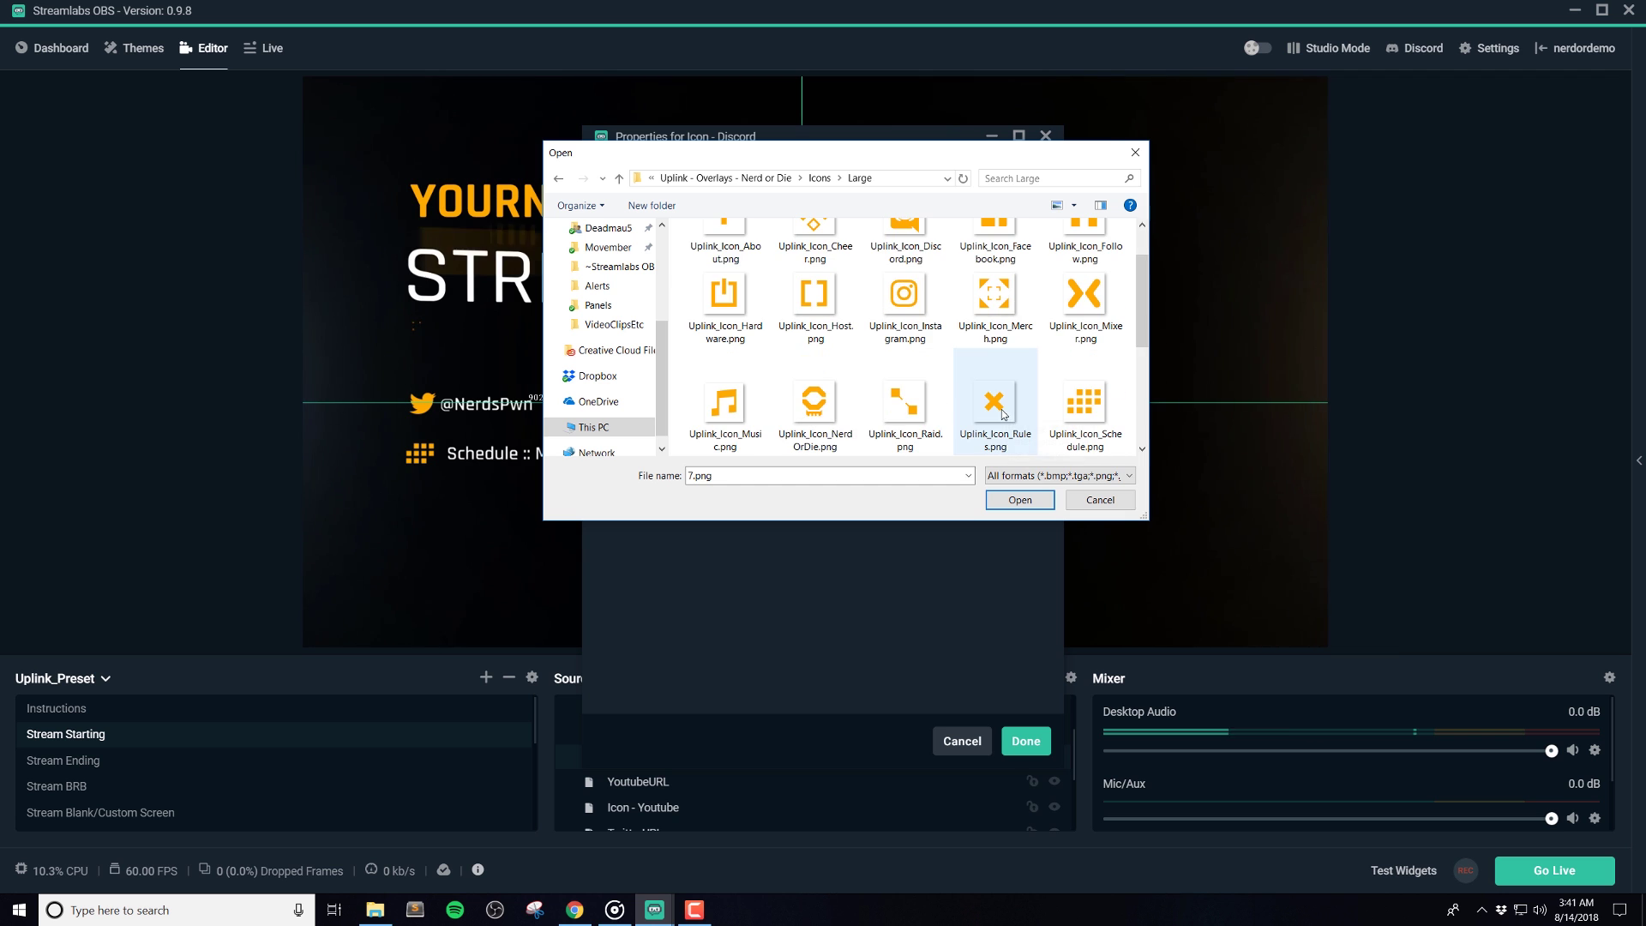
pyautogui.doubleClick(832, 394)
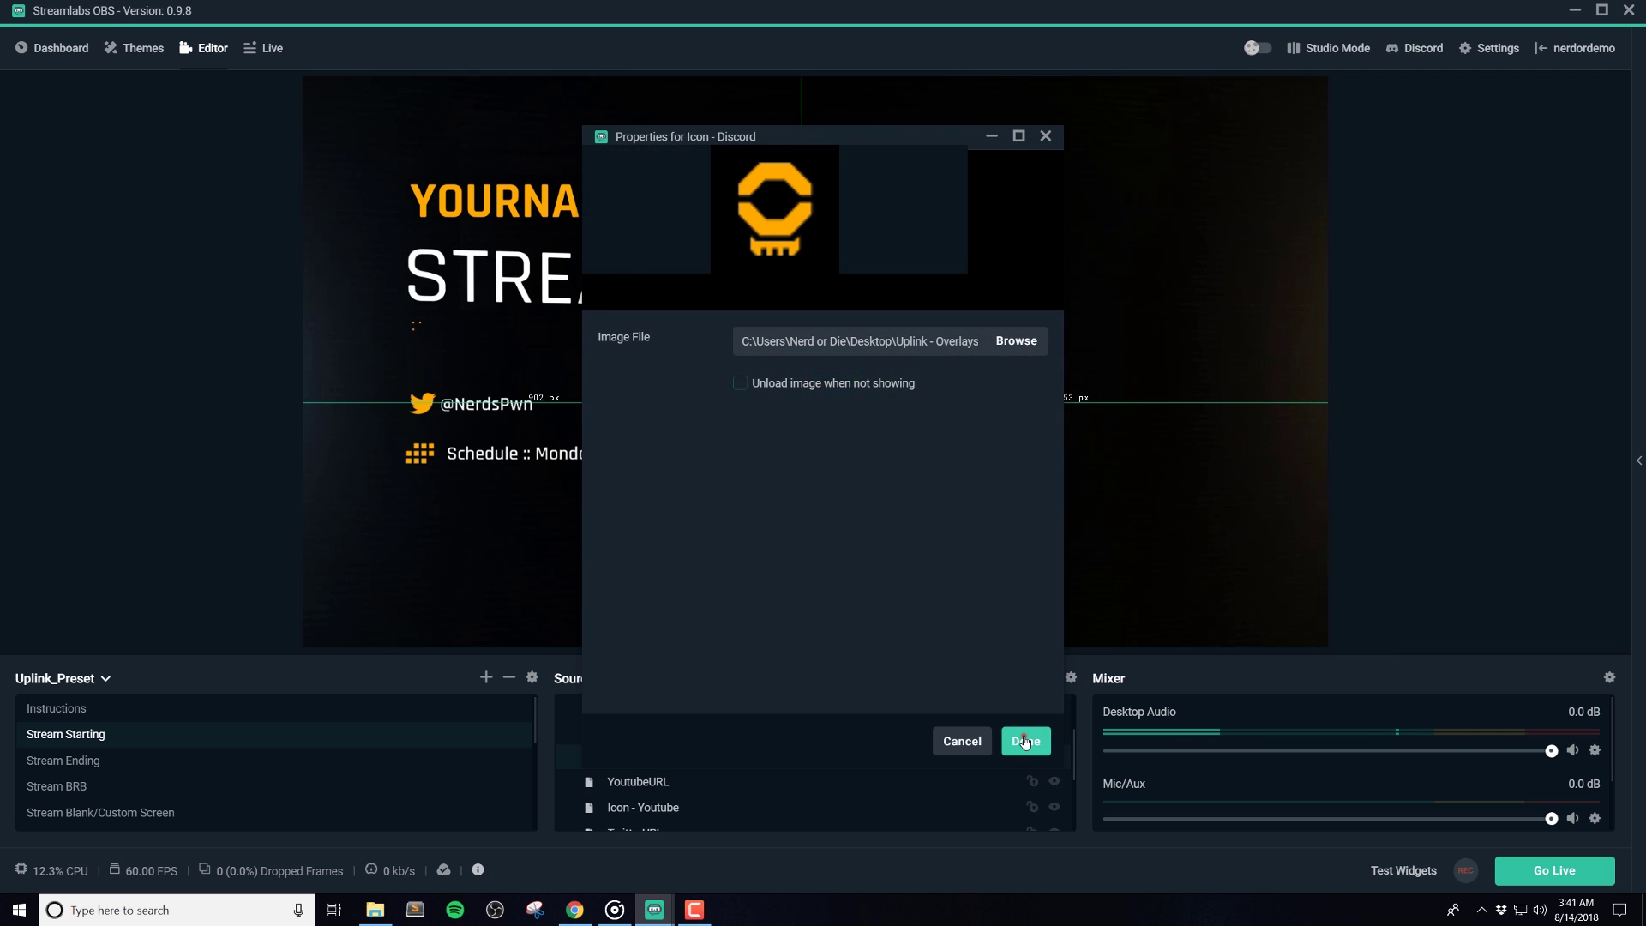
pyautogui.click(1026, 743)
pyautogui.click(883, 403)
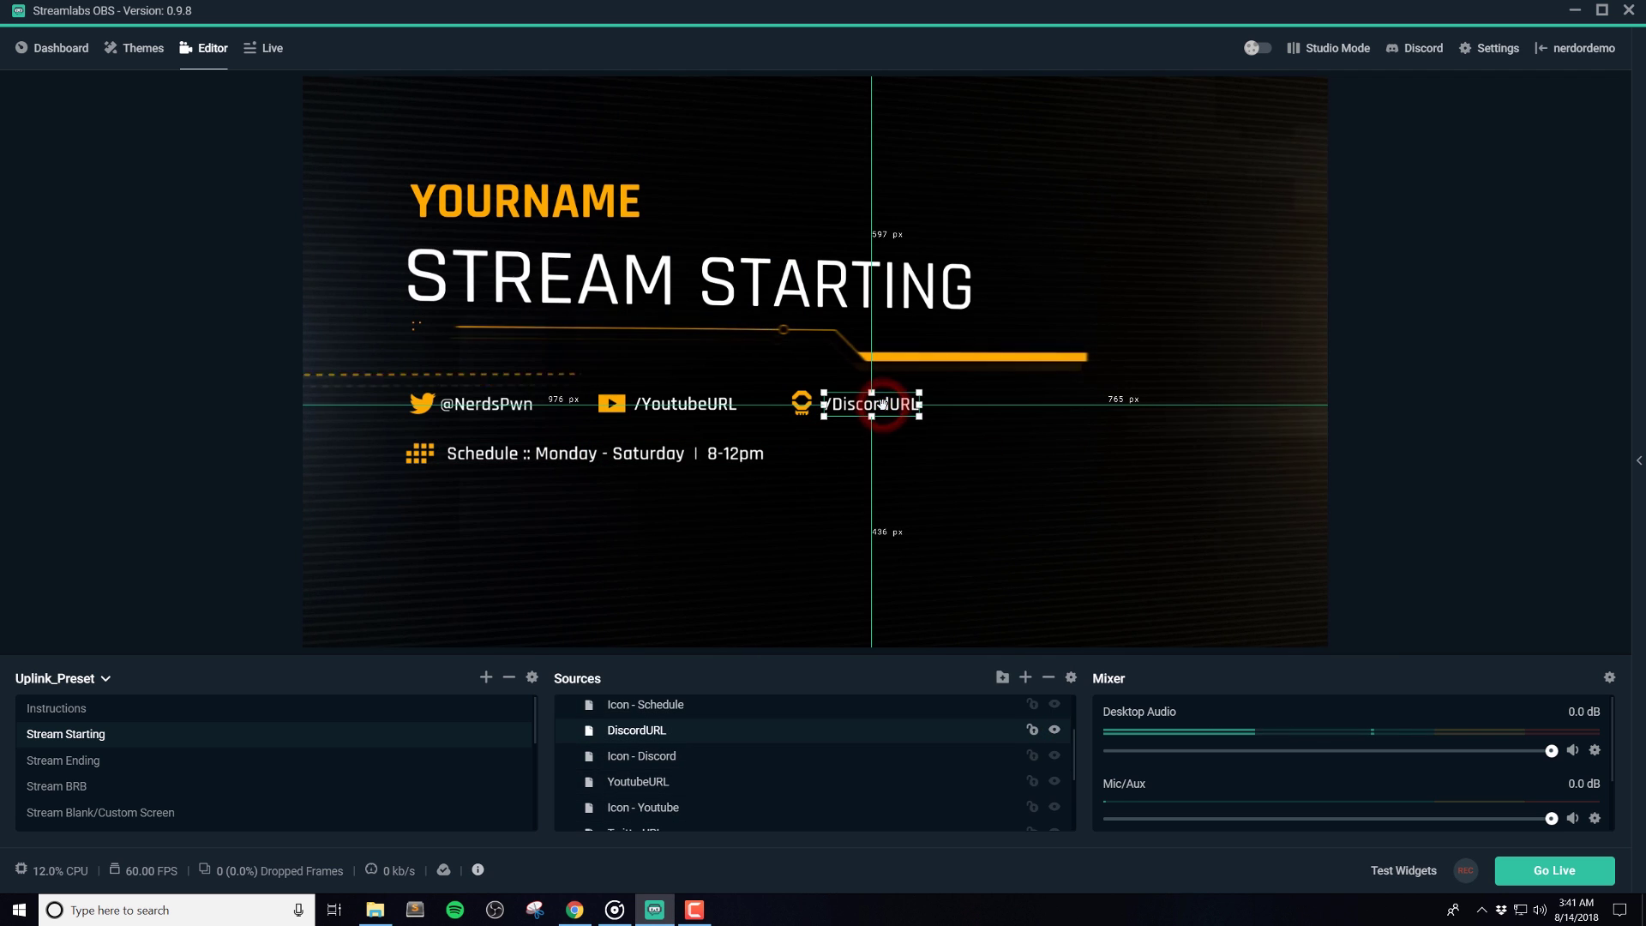
# Rename the DiscordURL source to Website
pyautogui.rightClick(697, 731)
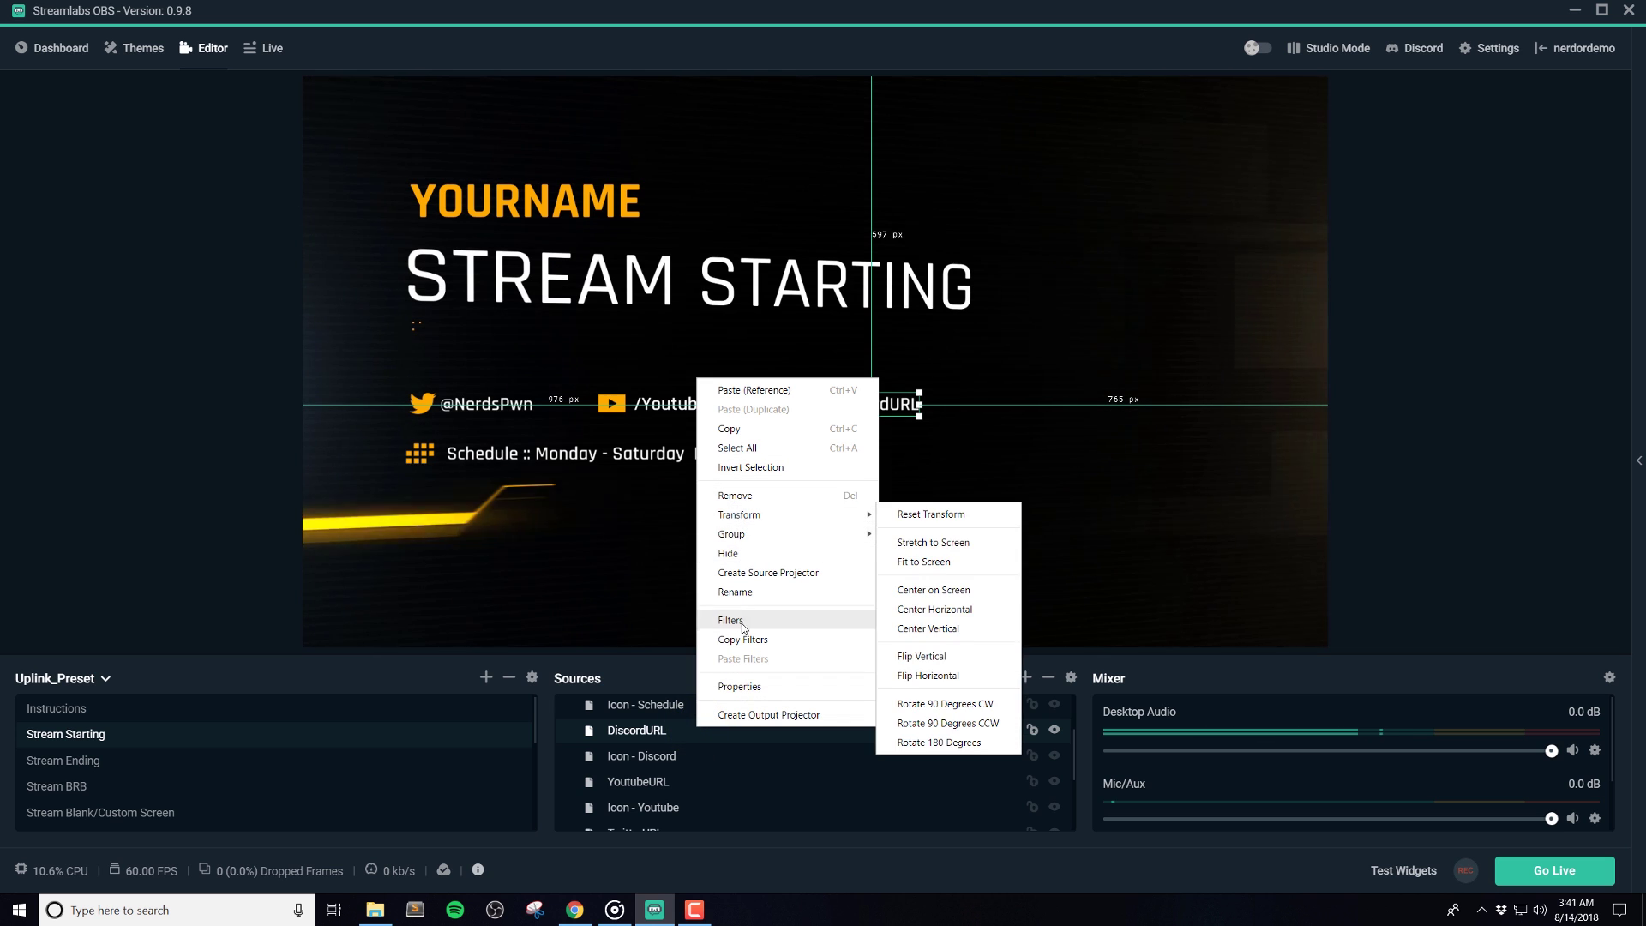
pyautogui.click(755, 592)
pyautogui.doubleClick(745, 433)
pyautogui.write('Website')
pyautogui.click(948, 522)
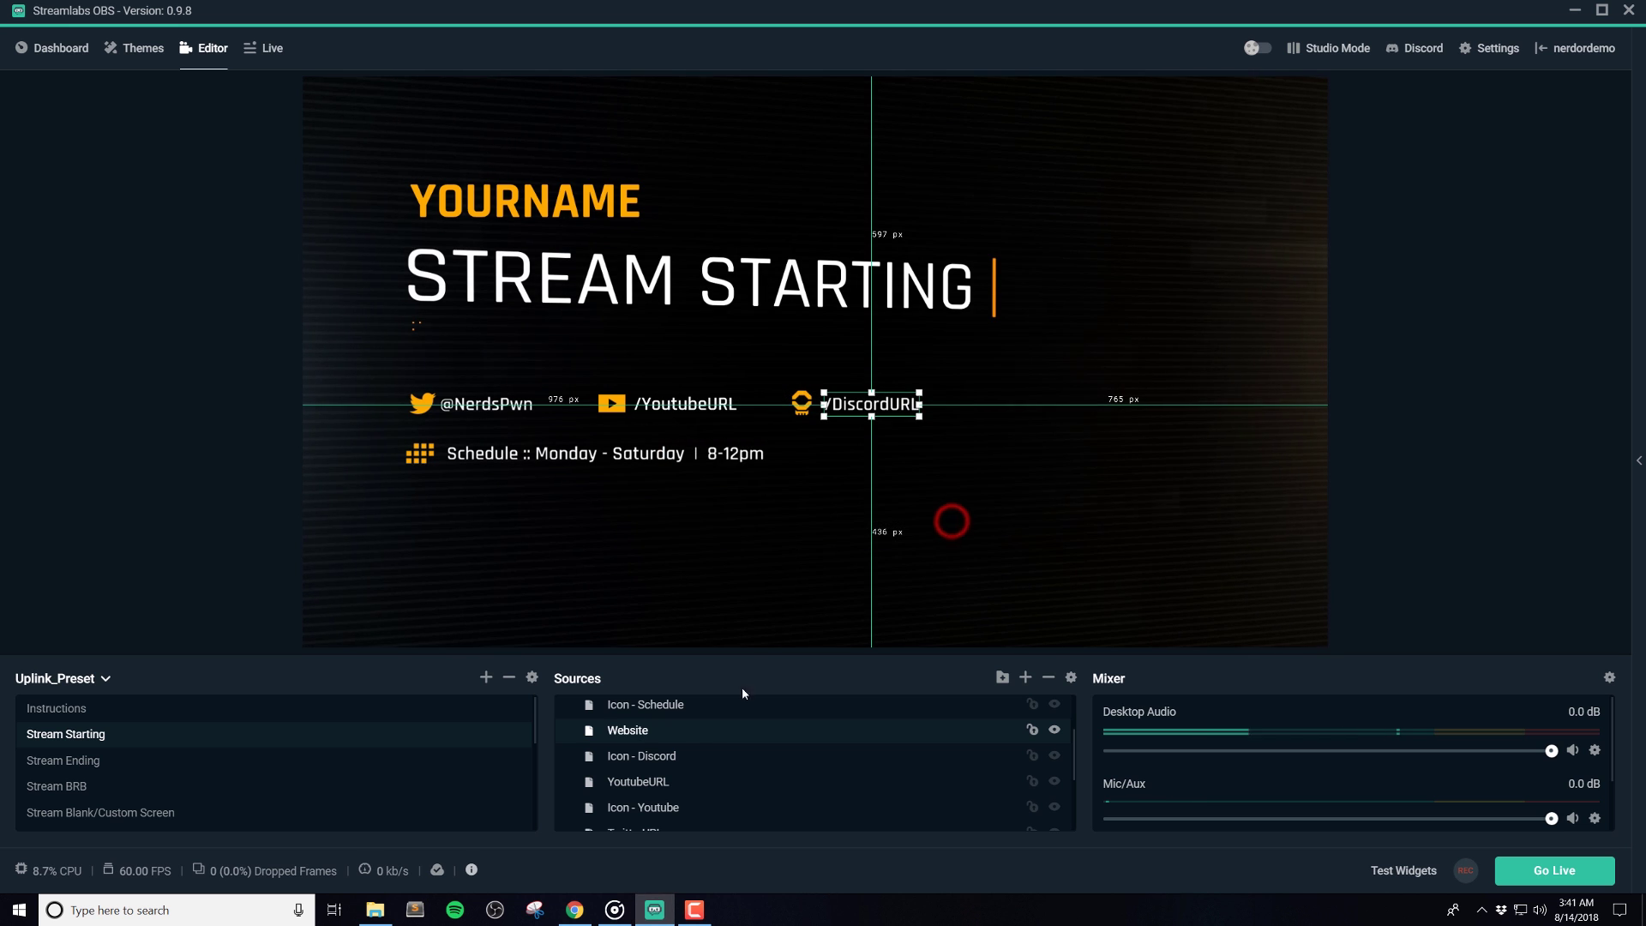
# Change the Website text from /DiscordURL to NerdOrDie.com
pyautogui.doubleClick(685, 729)
pyautogui.tripleClick(839, 559)
pyautogui.write('NerdOrDie.co')
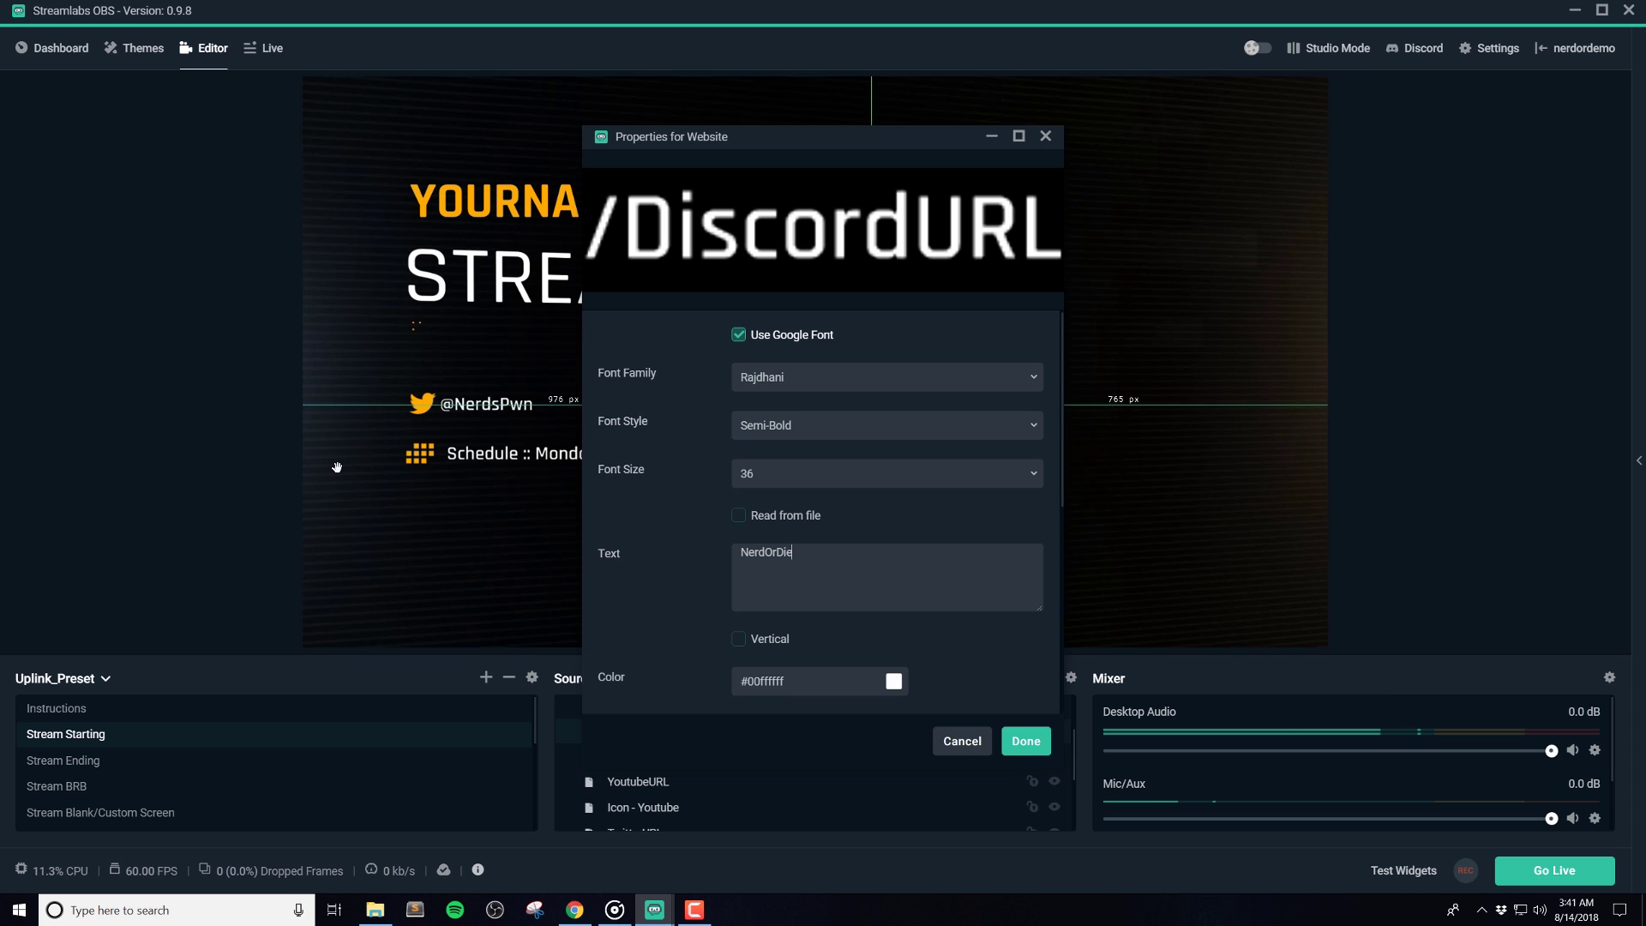
pyautogui.write('m')
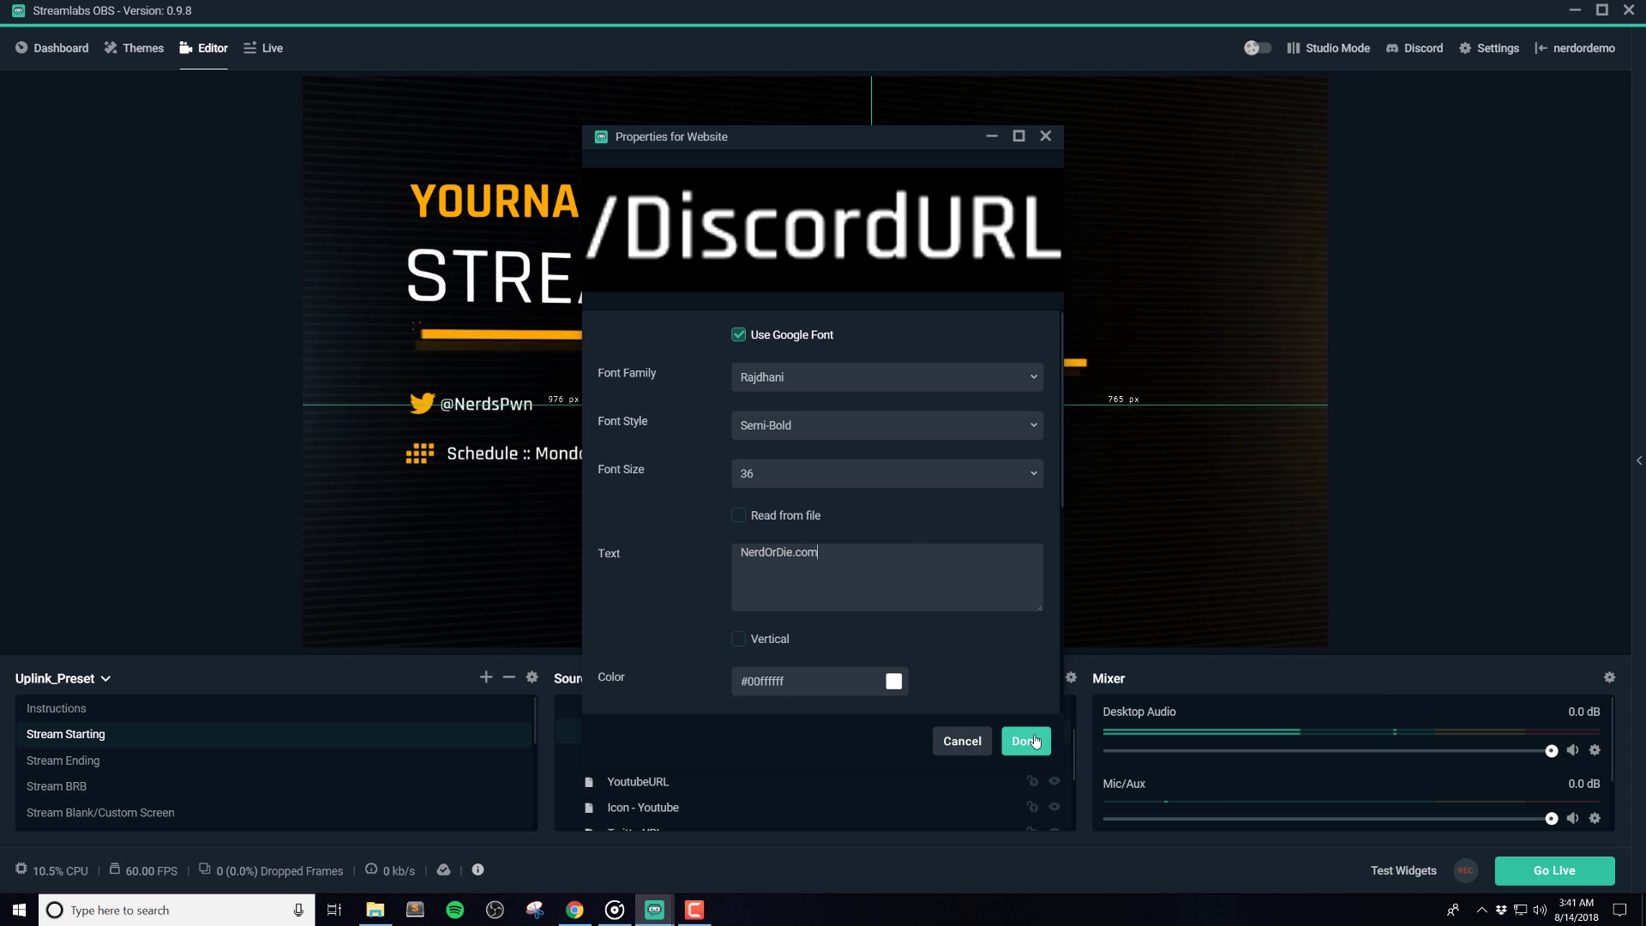
pyautogui.click(1026, 741)
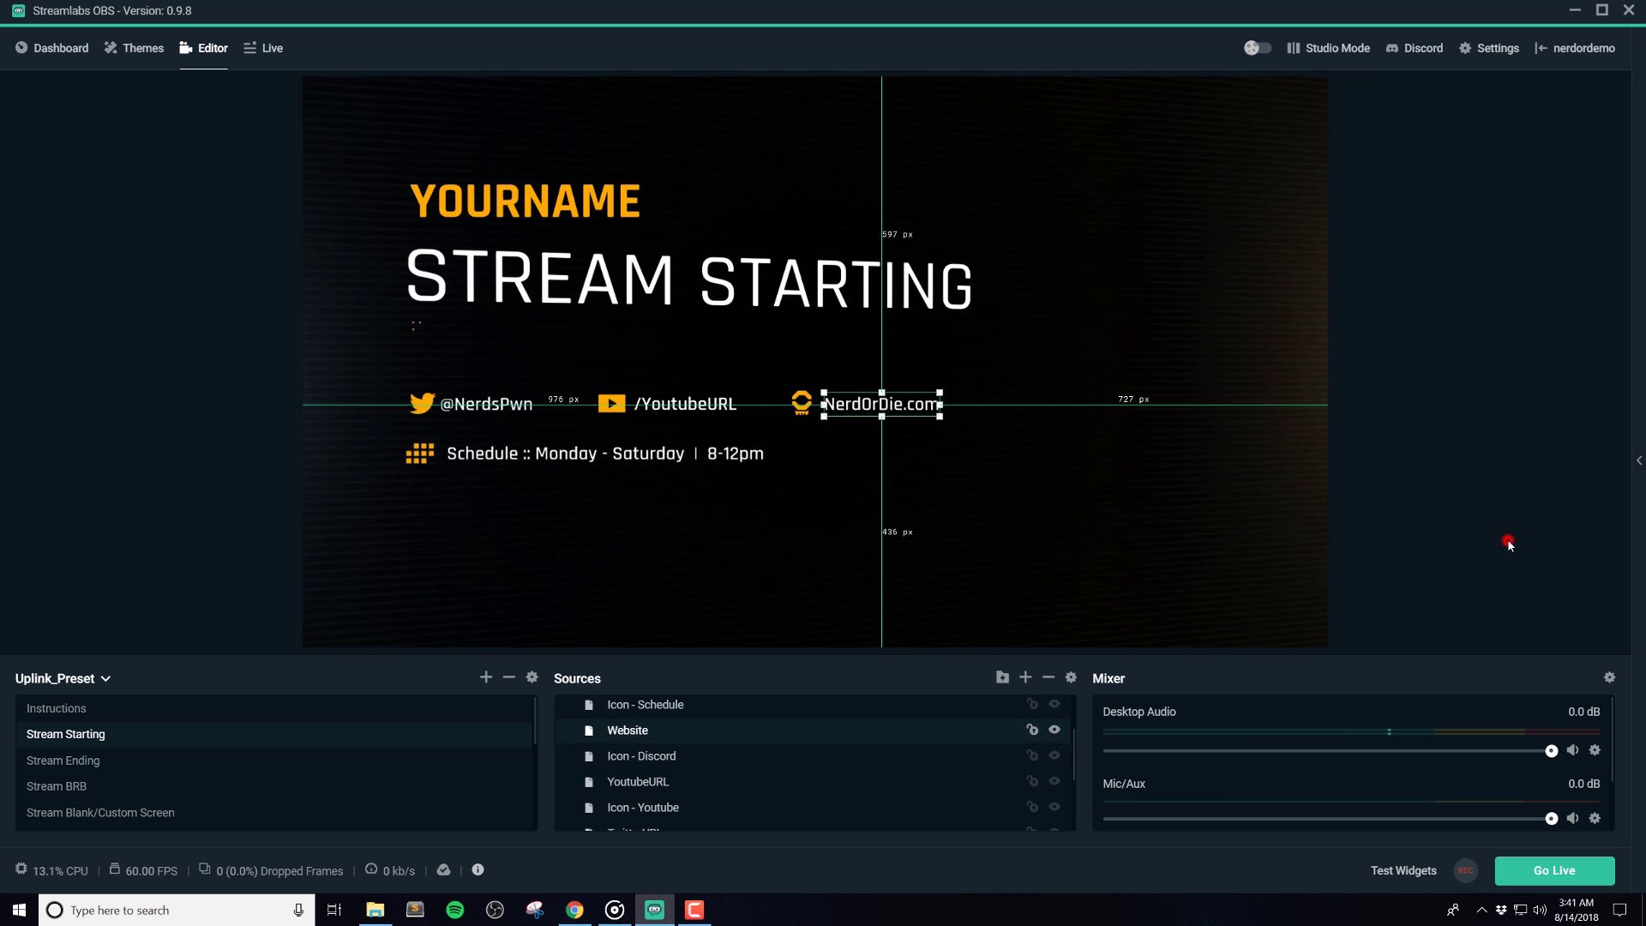
pyautogui.click(1509, 545)
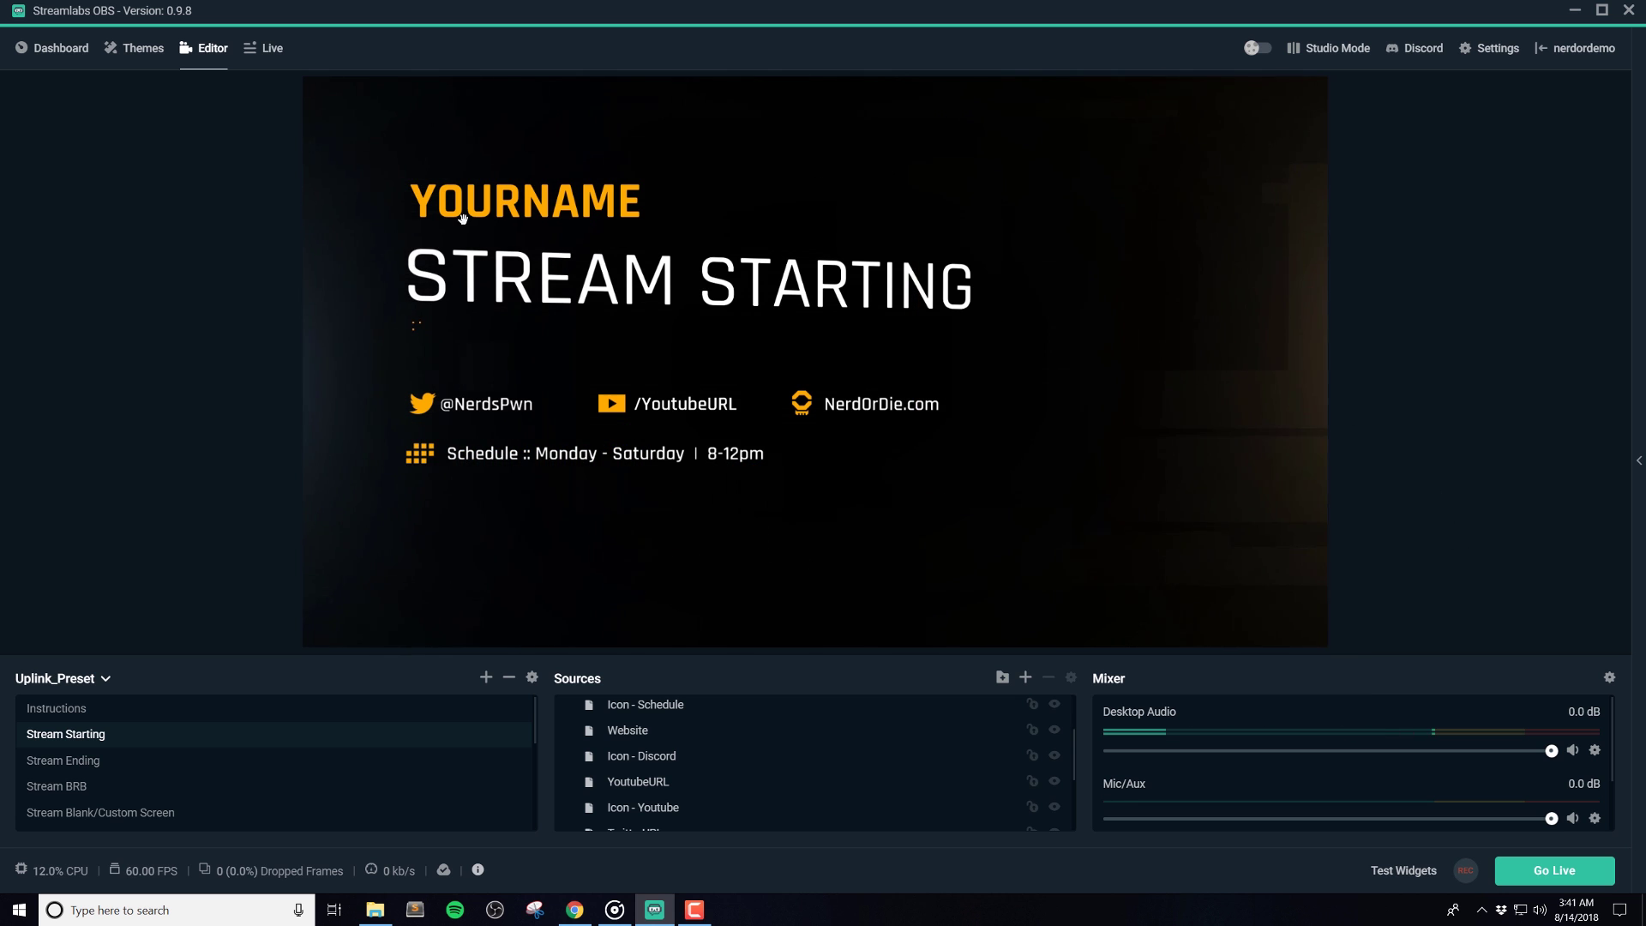
# Switch to In-Game Layout - Horizontal and trial-hide its Event List and Donation Goal
pyautogui.scroll(-2, 142, 787)
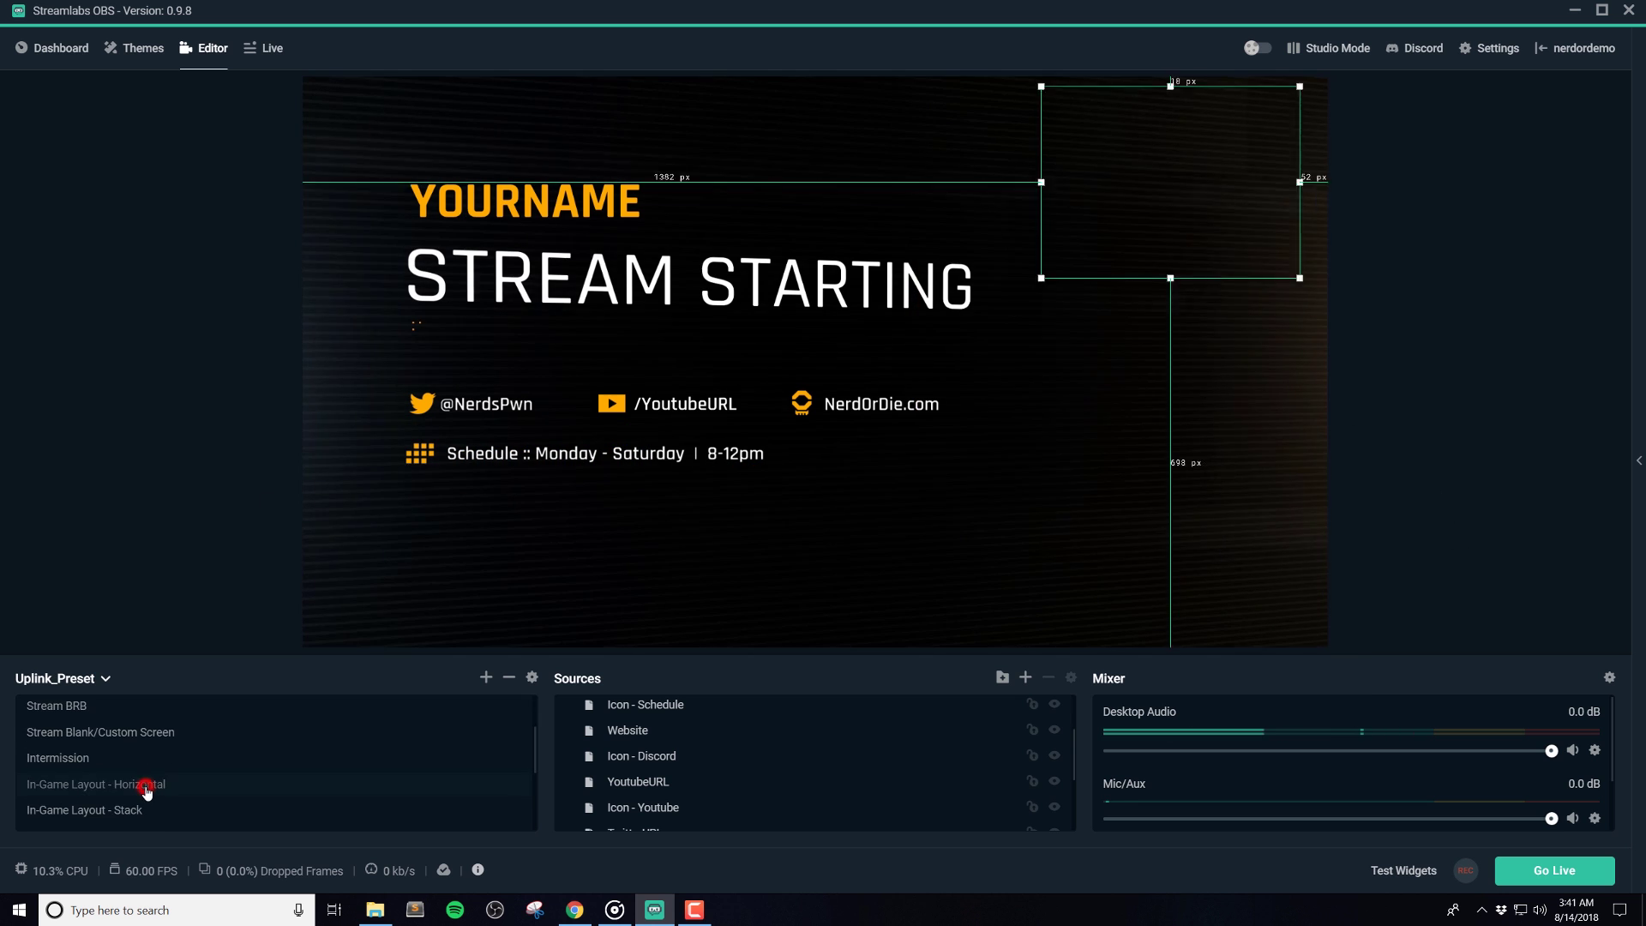
pyautogui.click(146, 787)
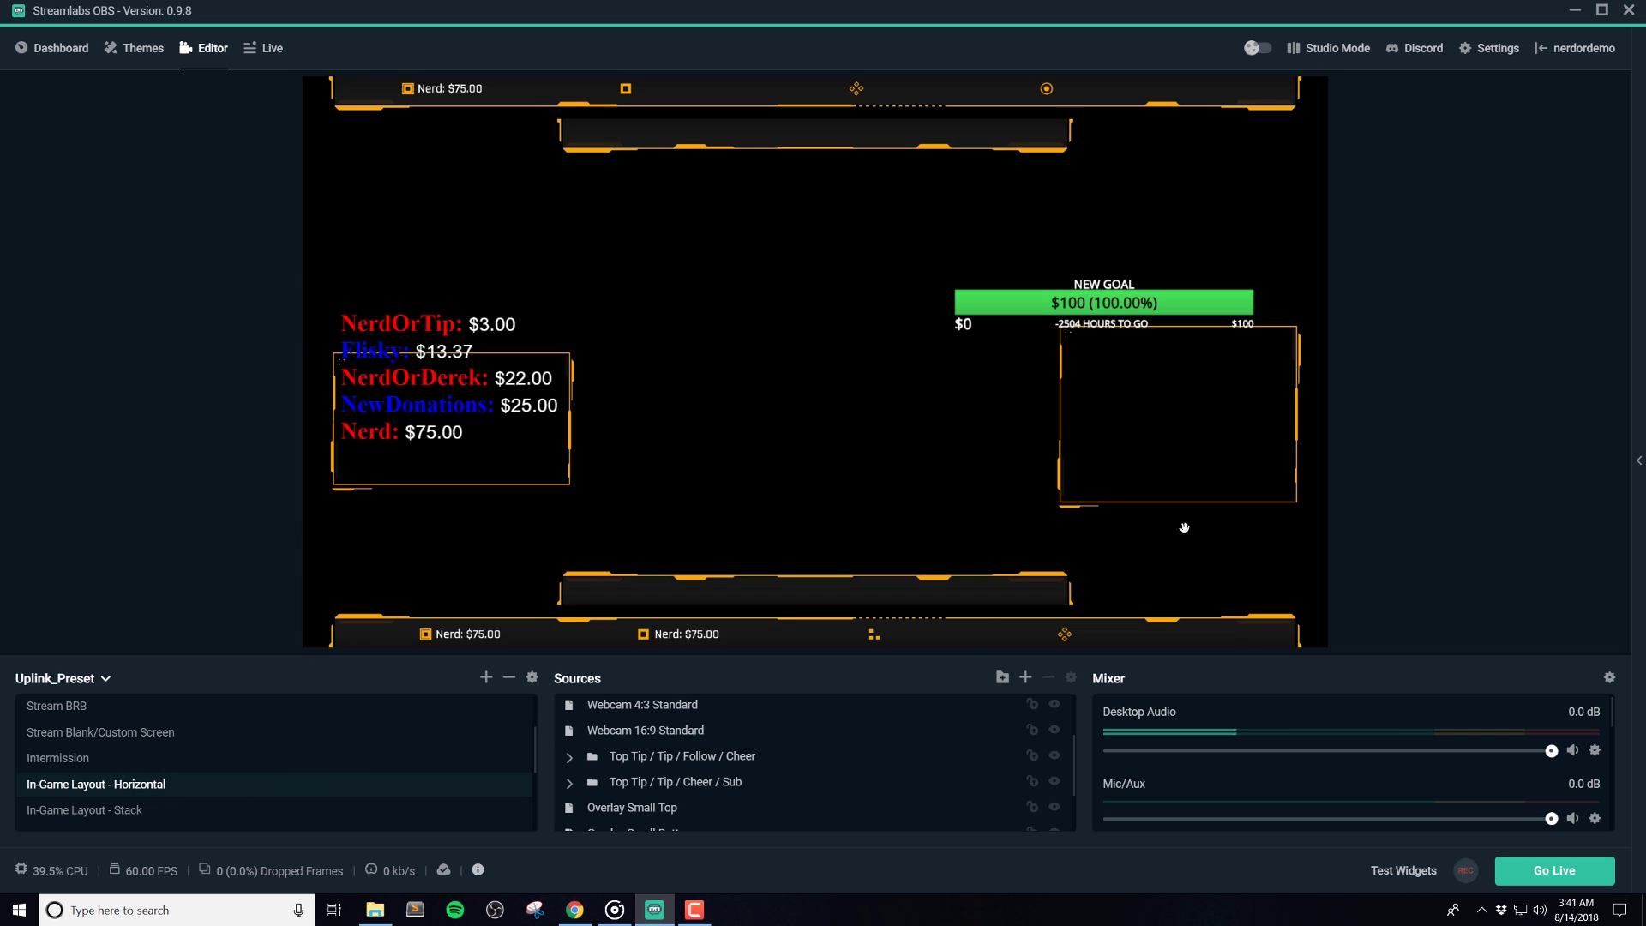
pyautogui.click(411, 388)
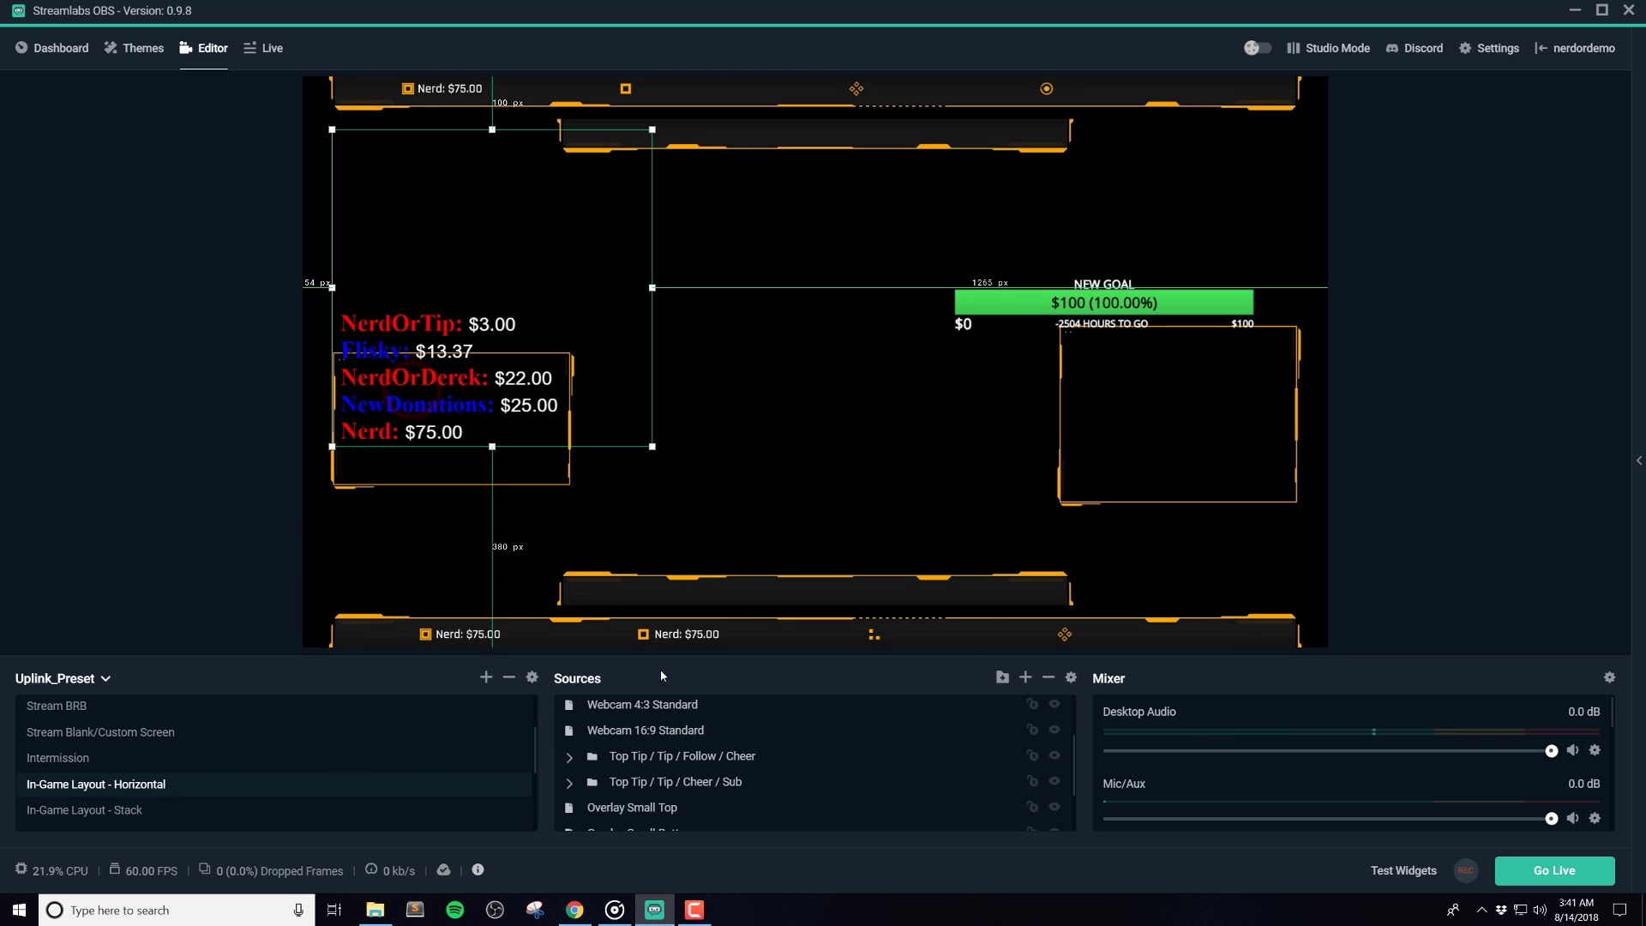
pyautogui.scroll(-2, 659, 755)
pyautogui.scroll(2, 658, 771)
pyautogui.scroll(2, 659, 771)
pyautogui.click(1054, 734)
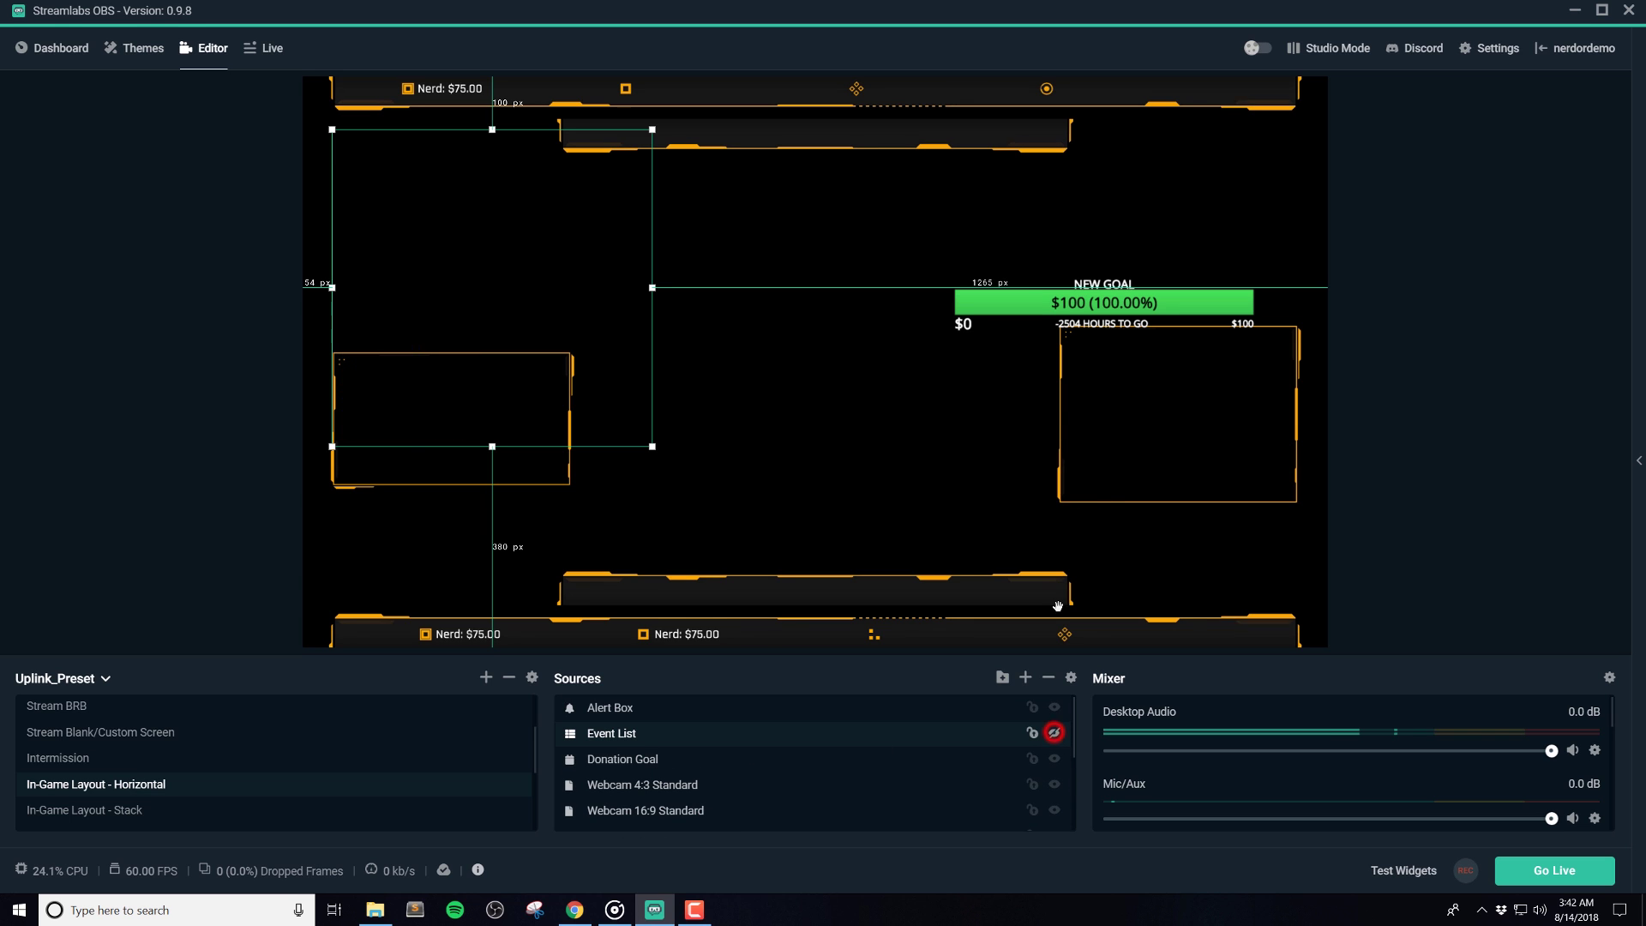
pyautogui.click(1038, 308)
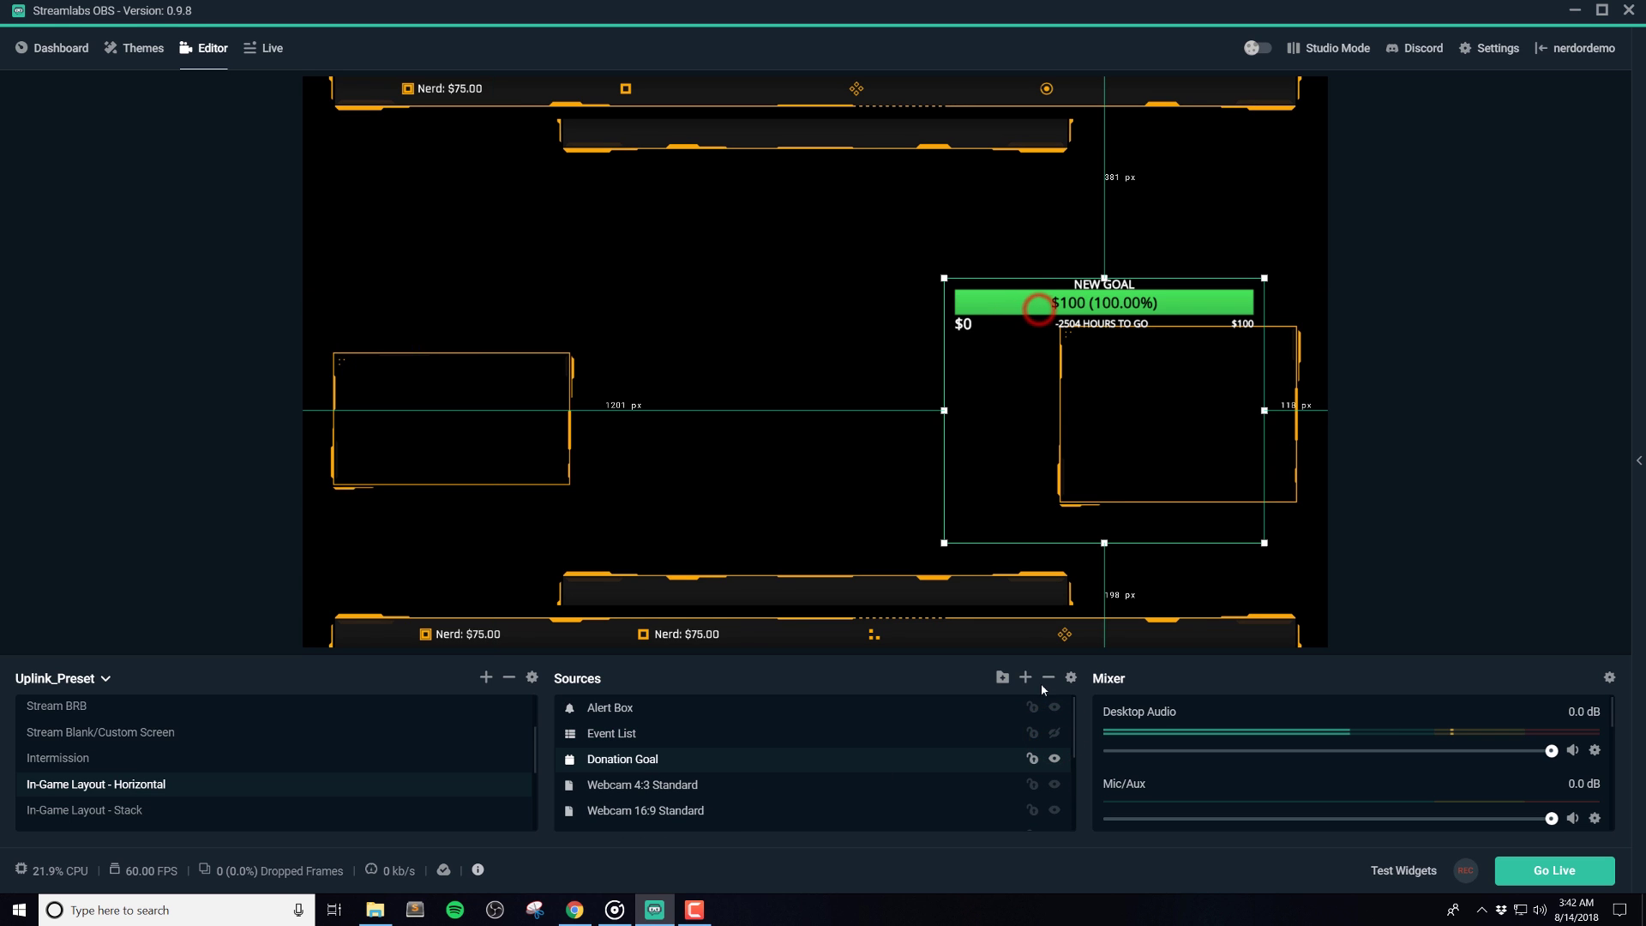
pyautogui.click(1054, 758)
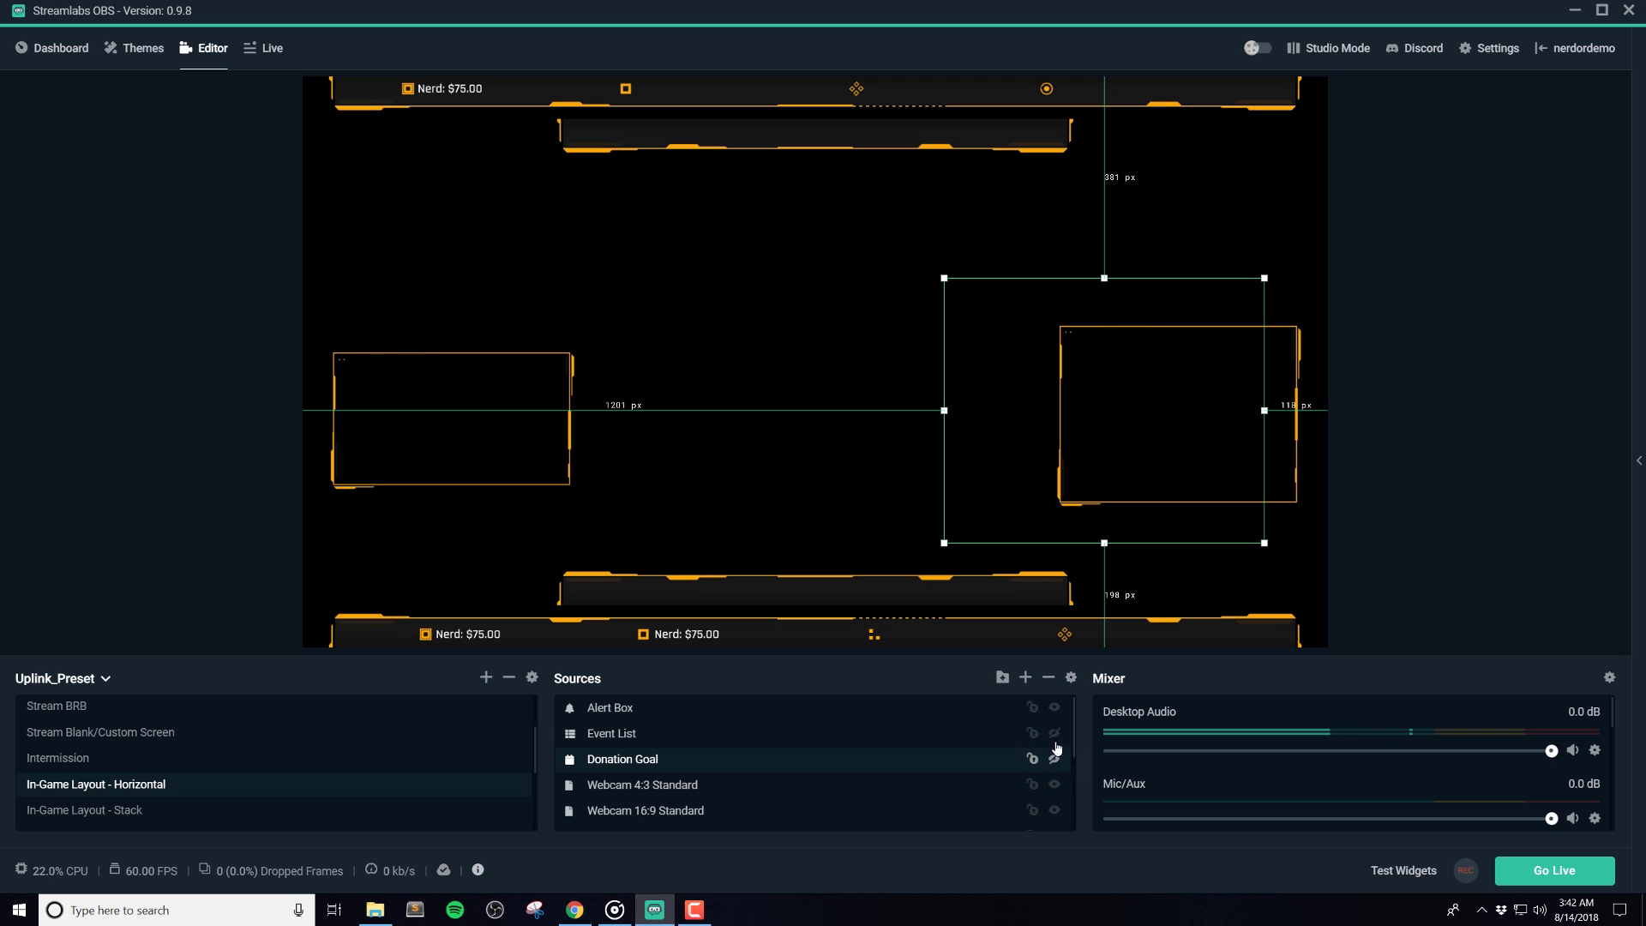
pyautogui.click(1054, 733)
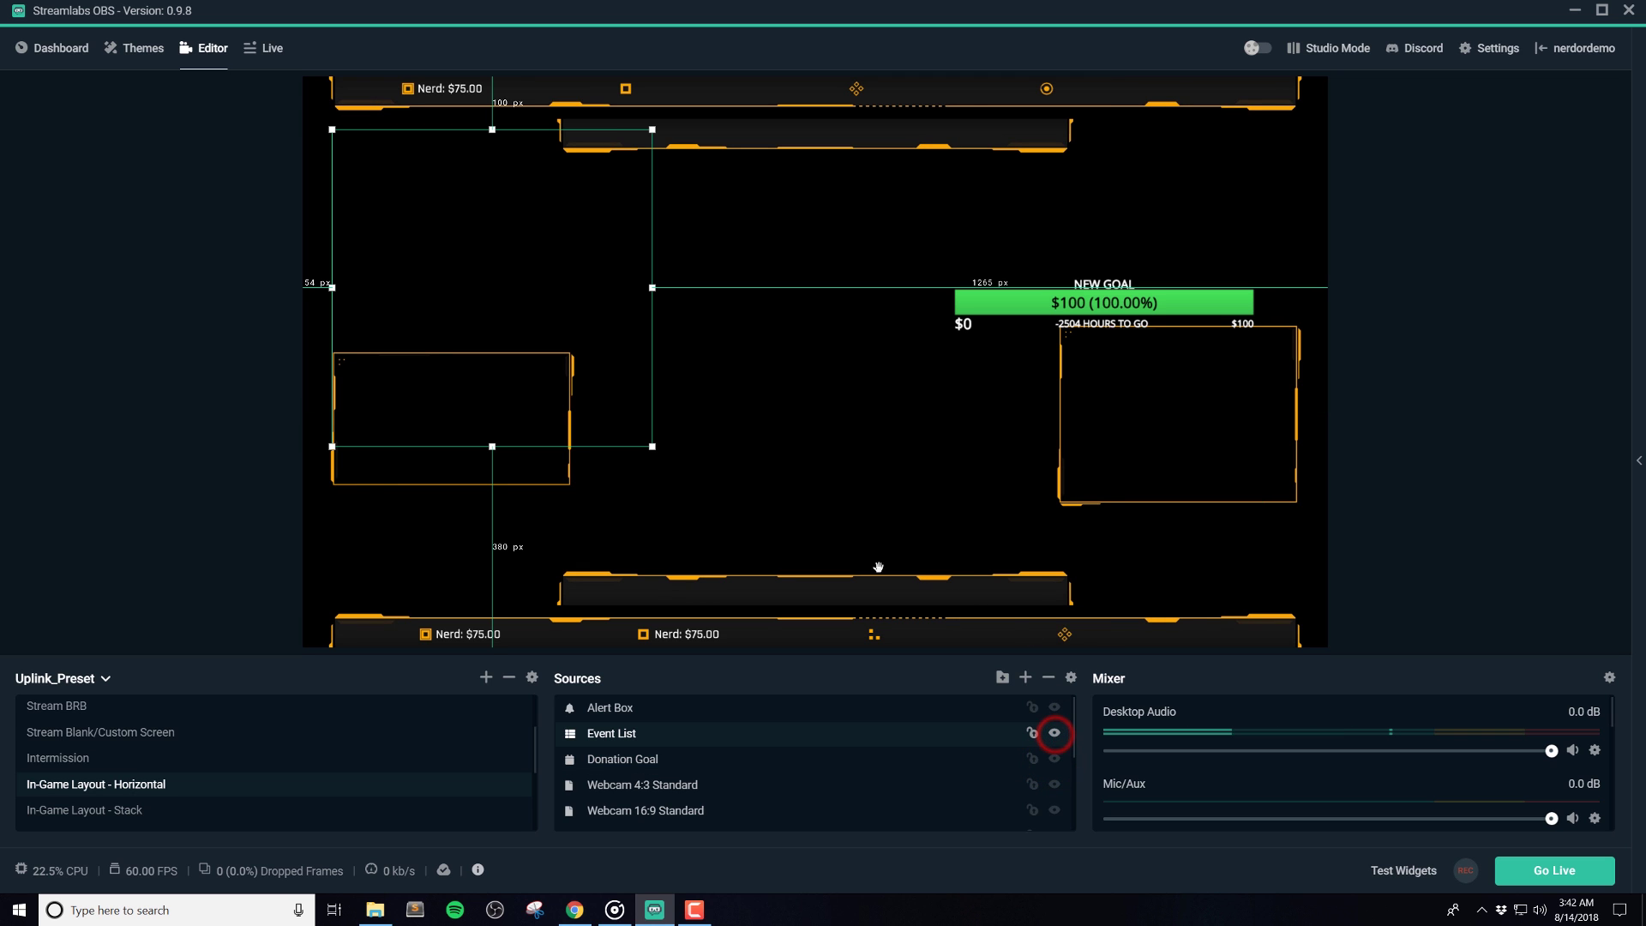
# Hide both Event List and Donation Goal, then select the Webcam 16:9 Standard frame
pyautogui.click(1015, 294)
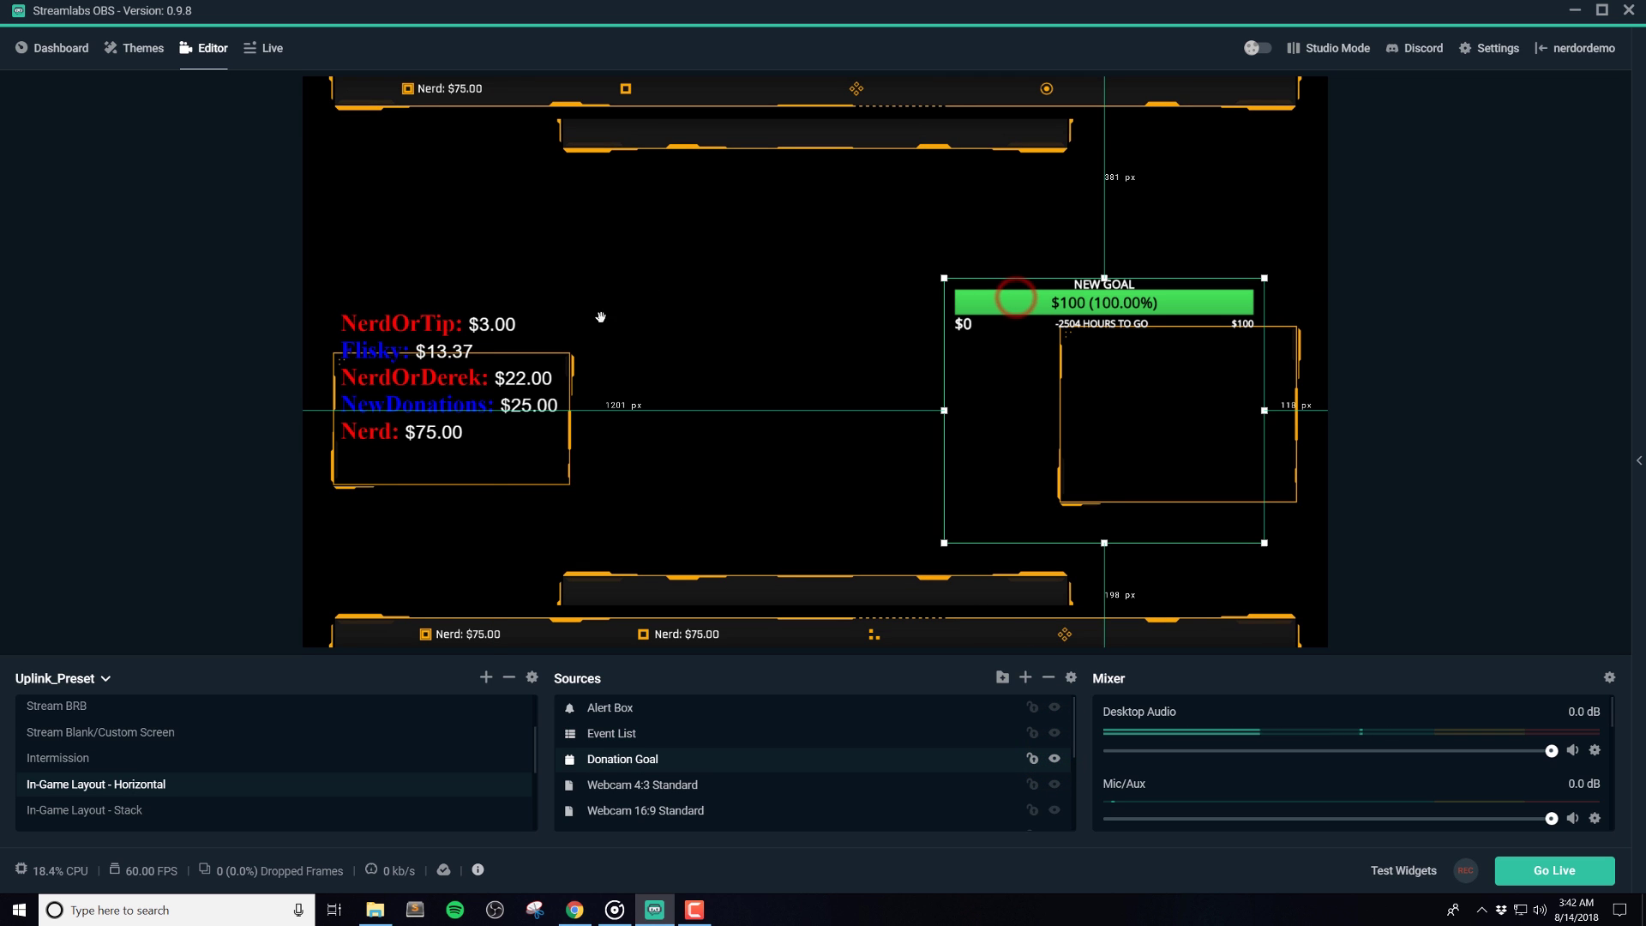
pyautogui.click(481, 344)
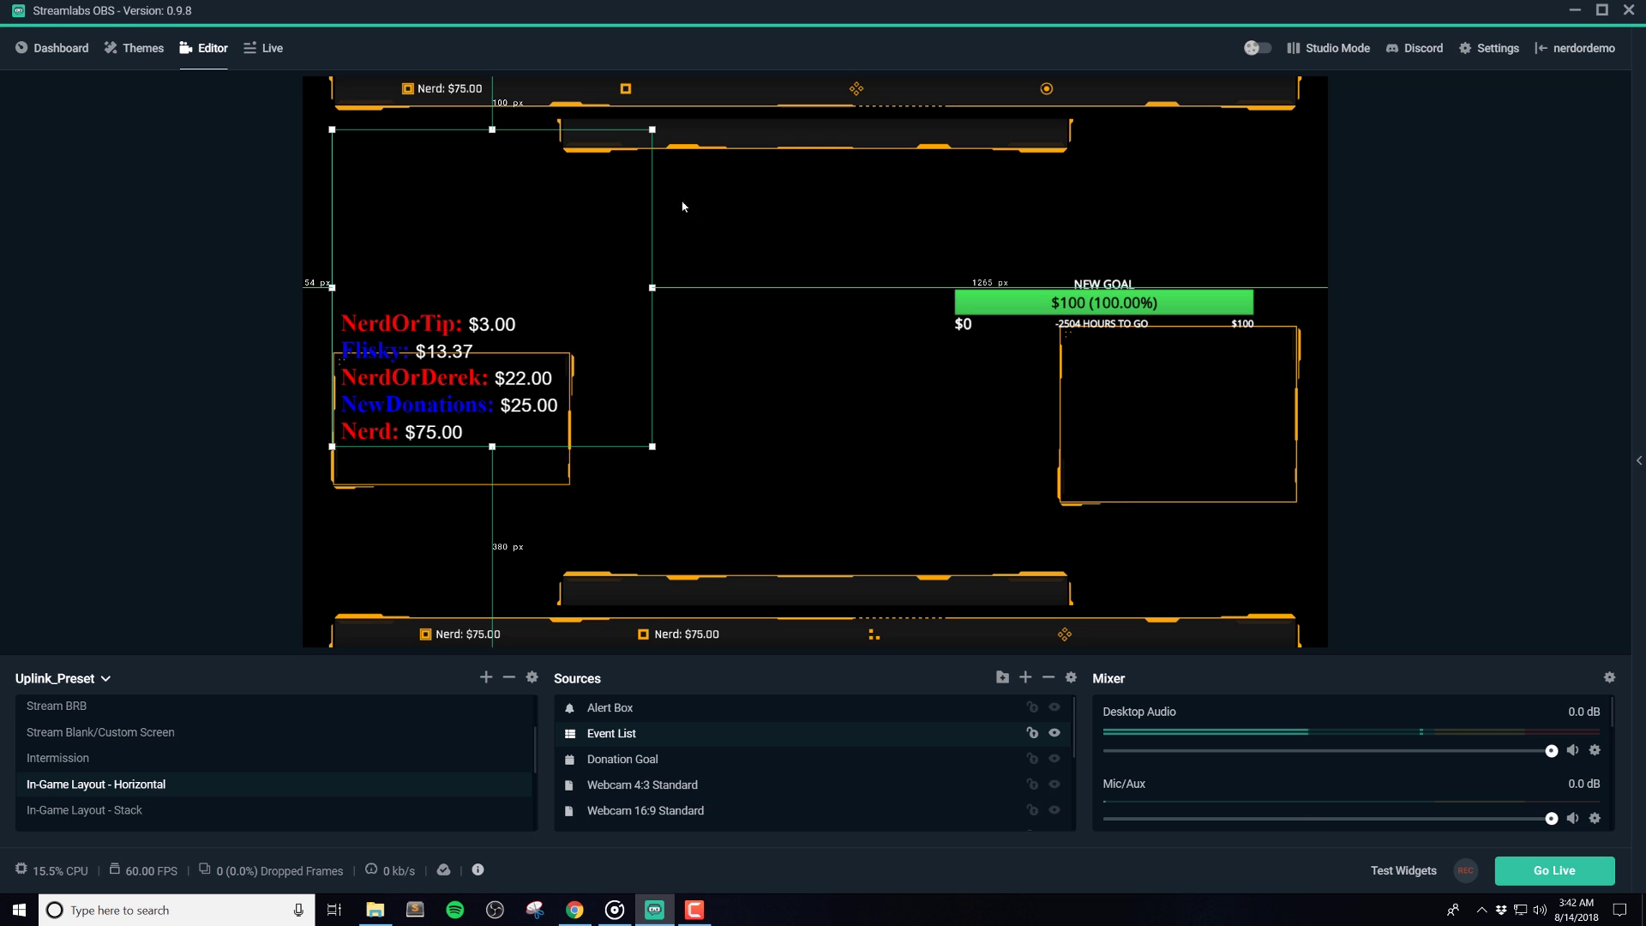
pyautogui.click(1111, 298)
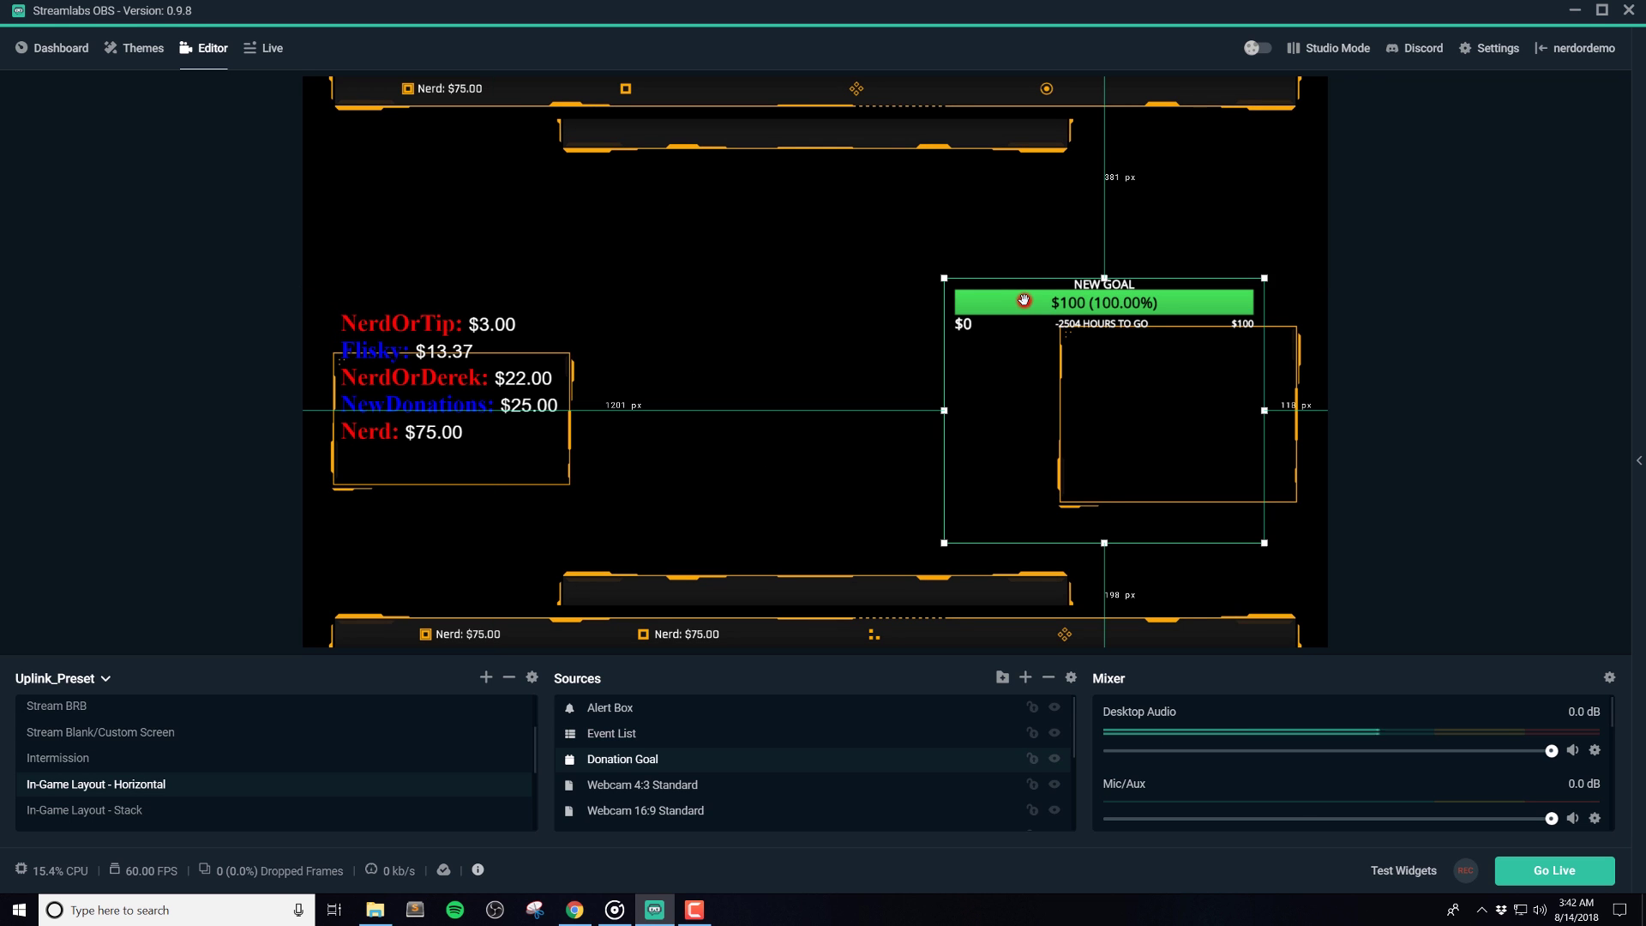
pyautogui.click(473, 378)
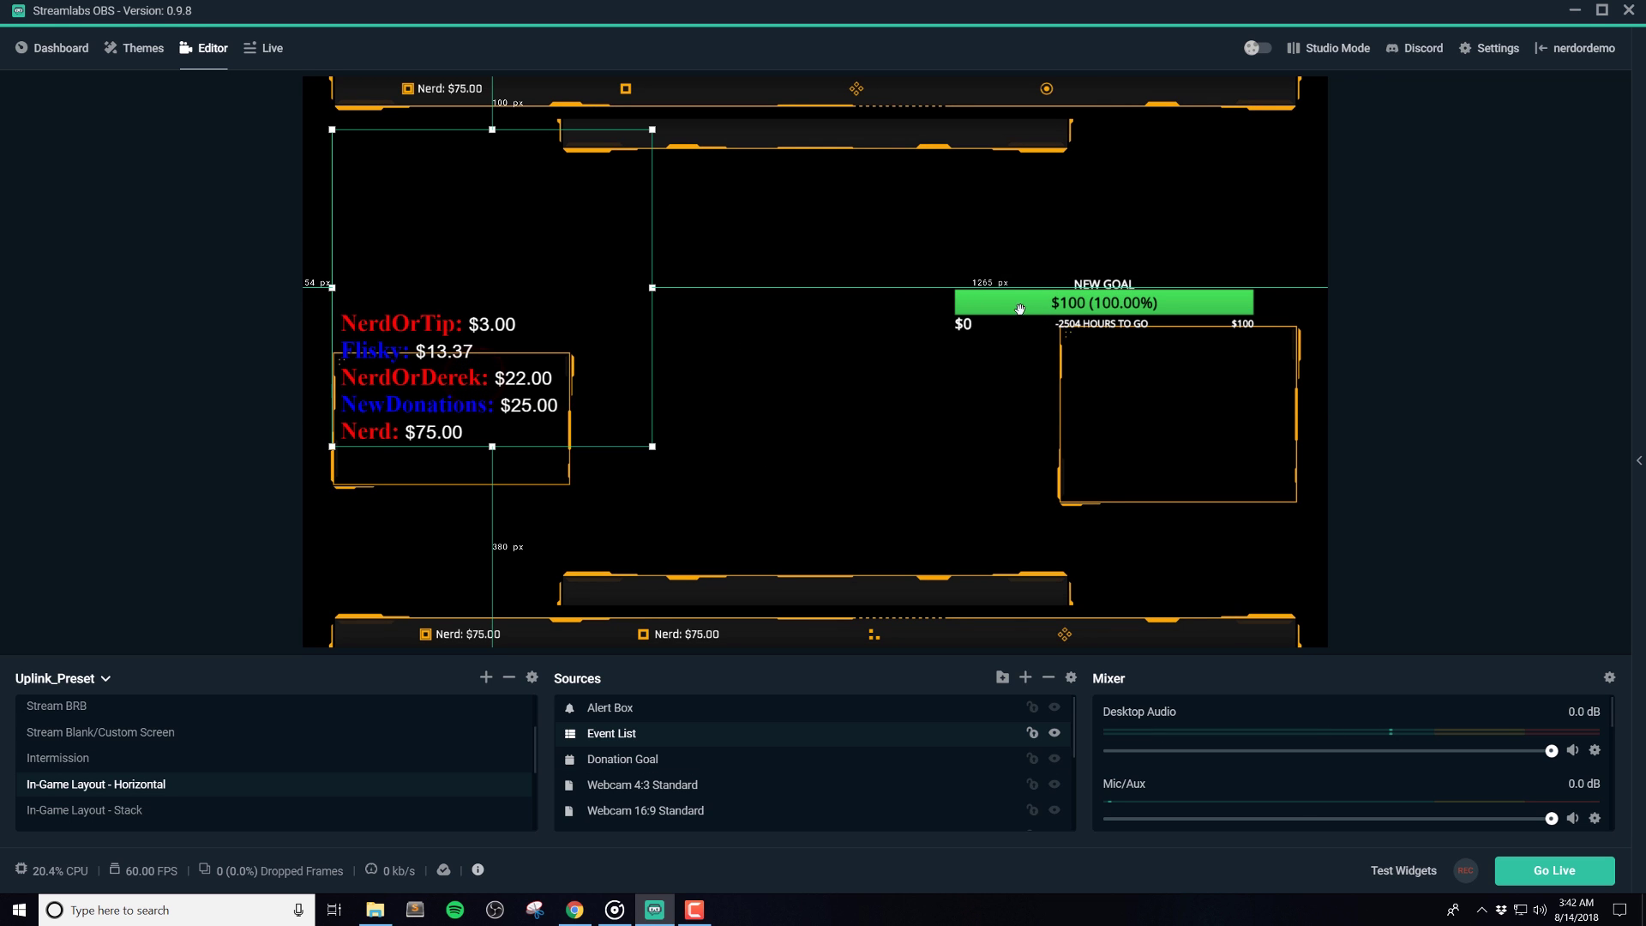
pyautogui.click(1056, 734)
pyautogui.click(1055, 755)
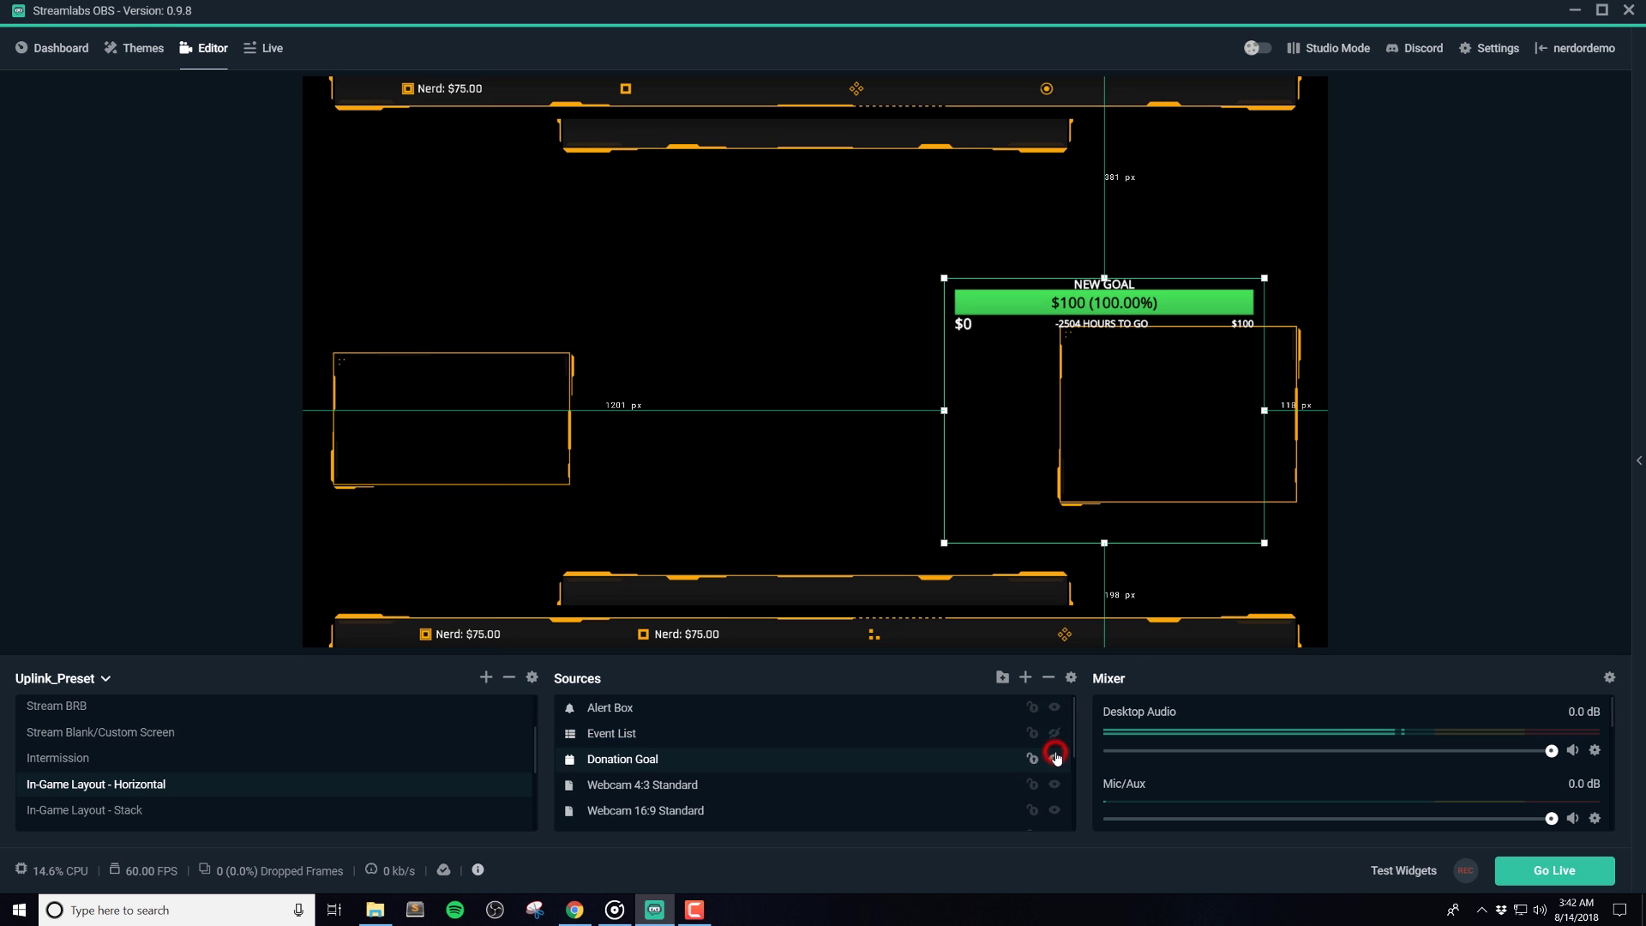
pyautogui.click(1055, 759)
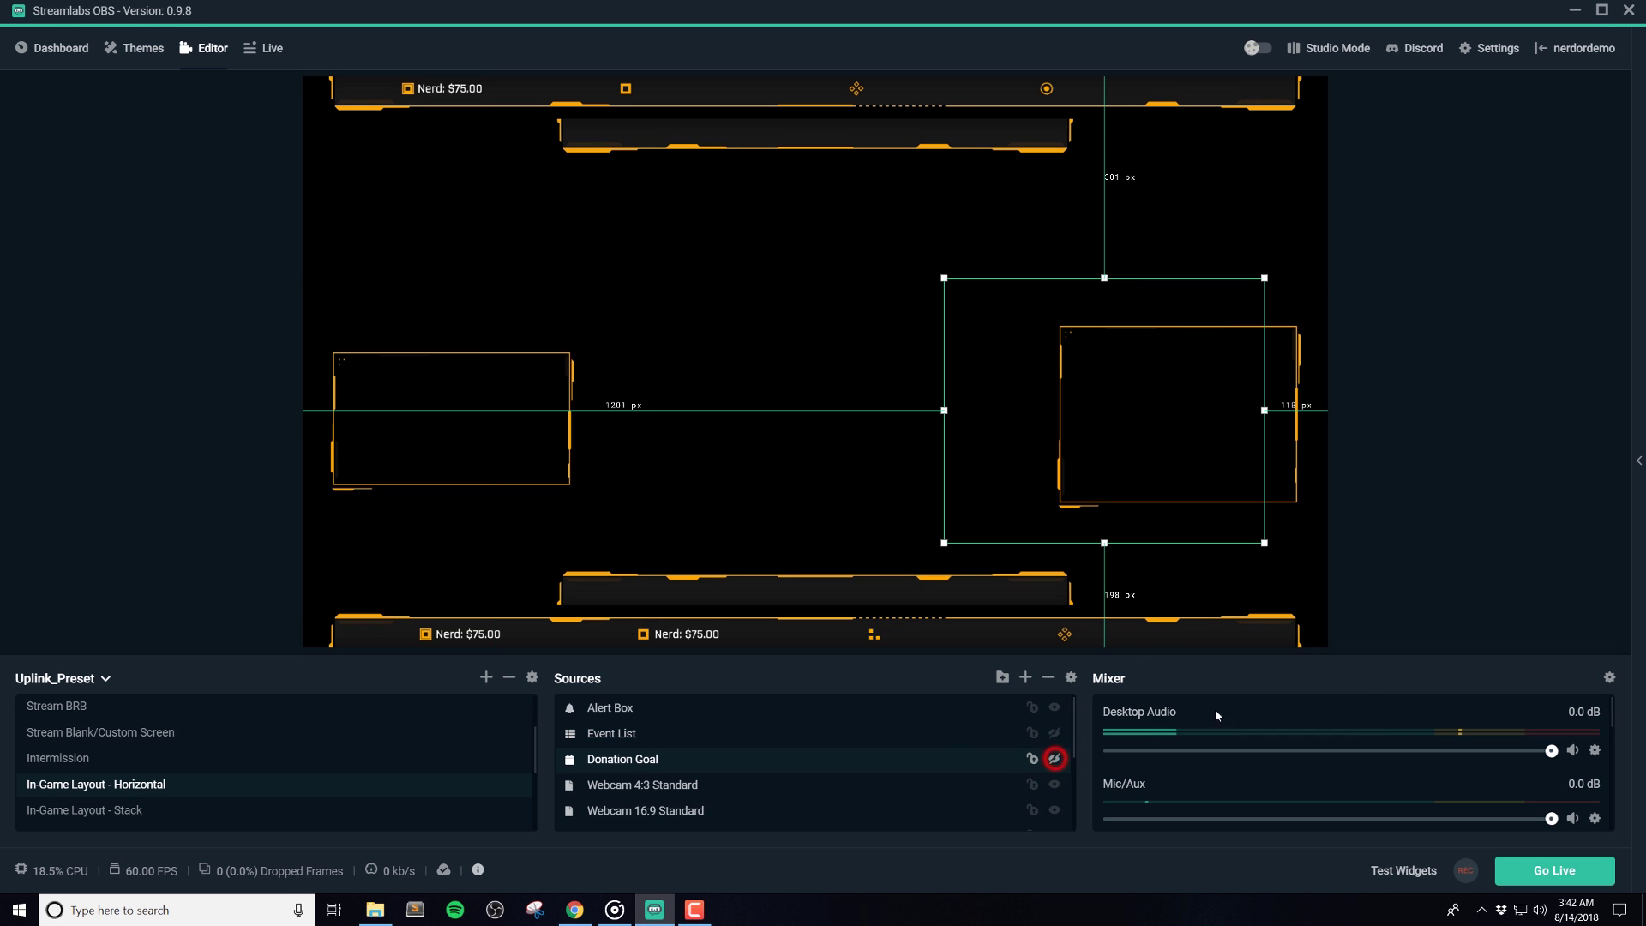
pyautogui.click(1335, 628)
pyautogui.click(338, 478)
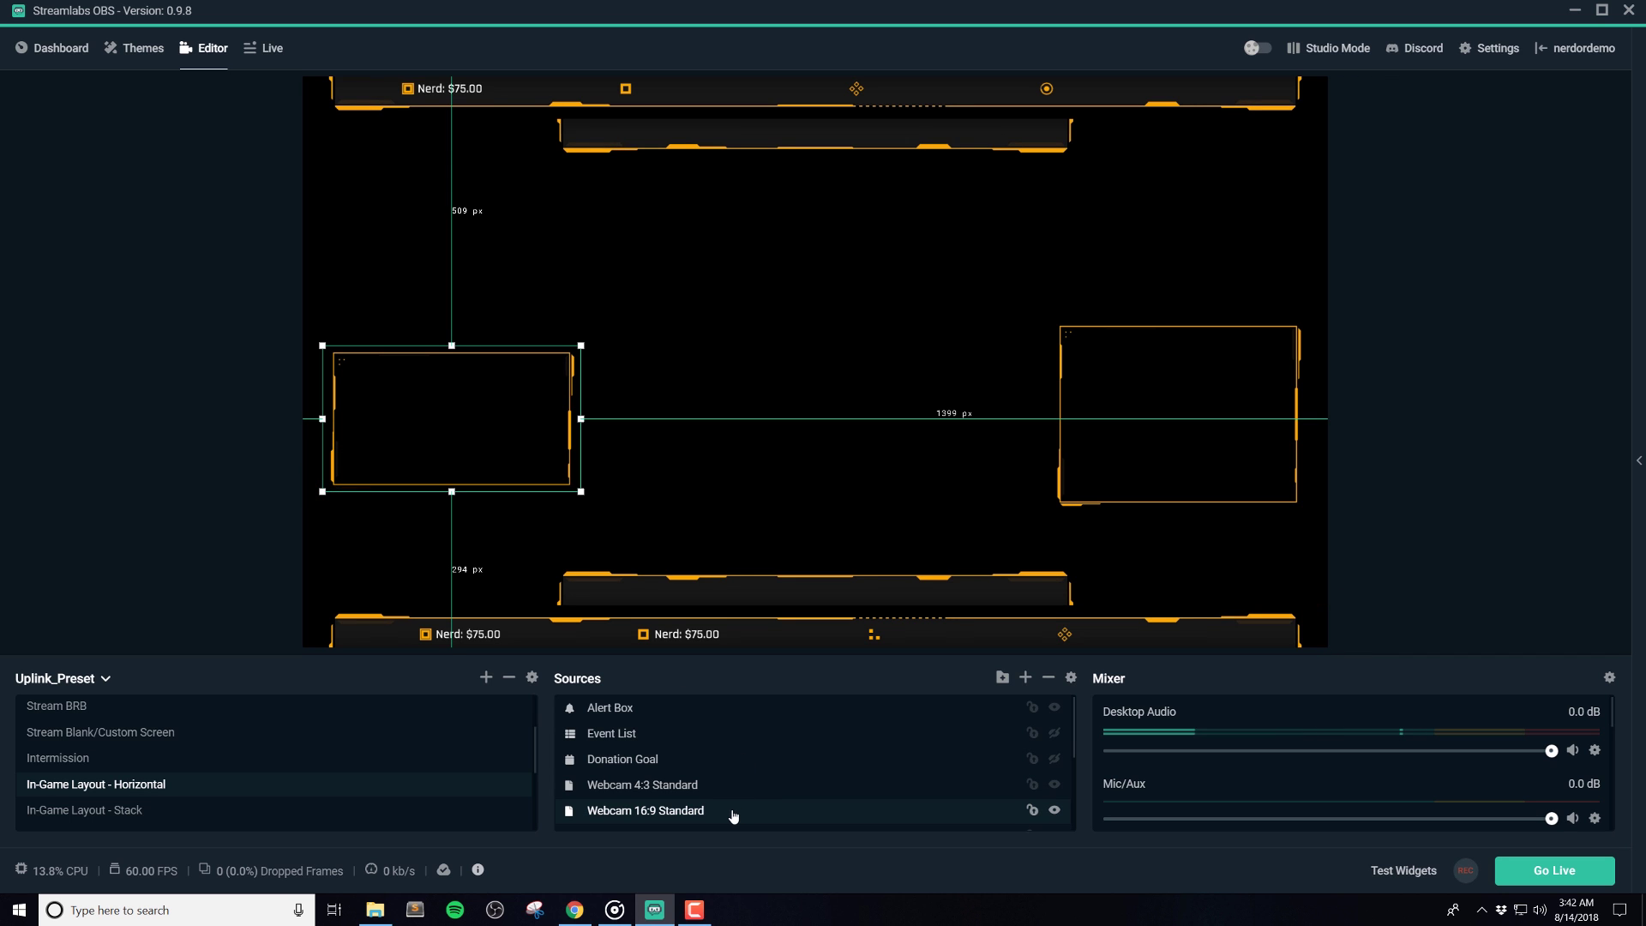
pyautogui.scroll(-3, 766, 803)
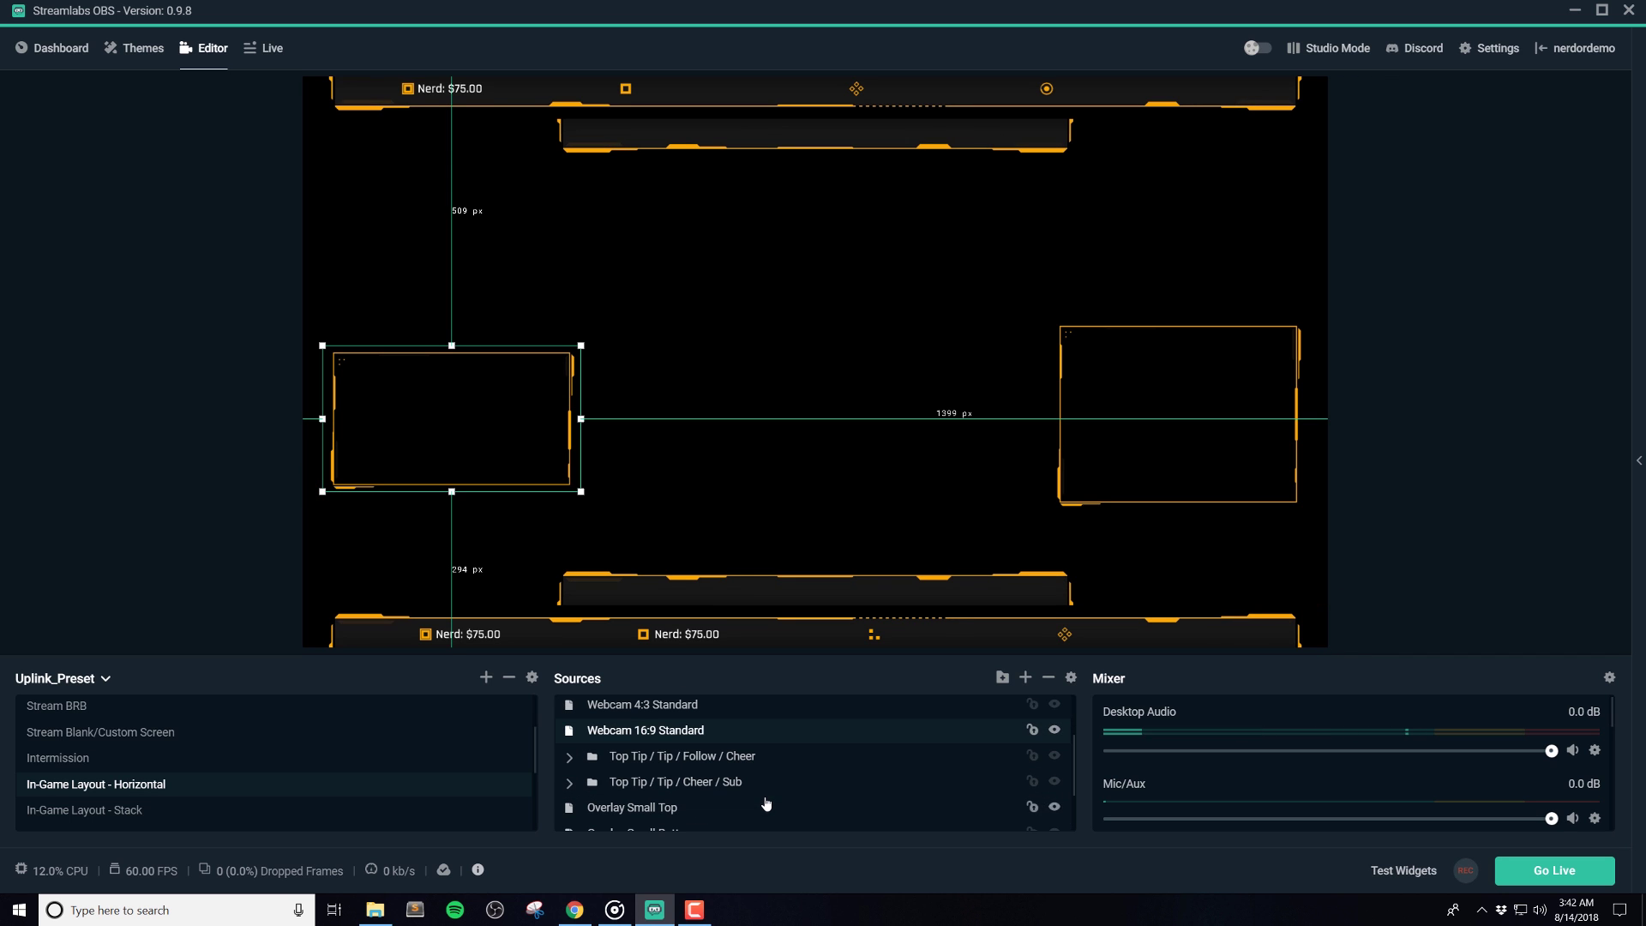
pyautogui.click(763, 735)
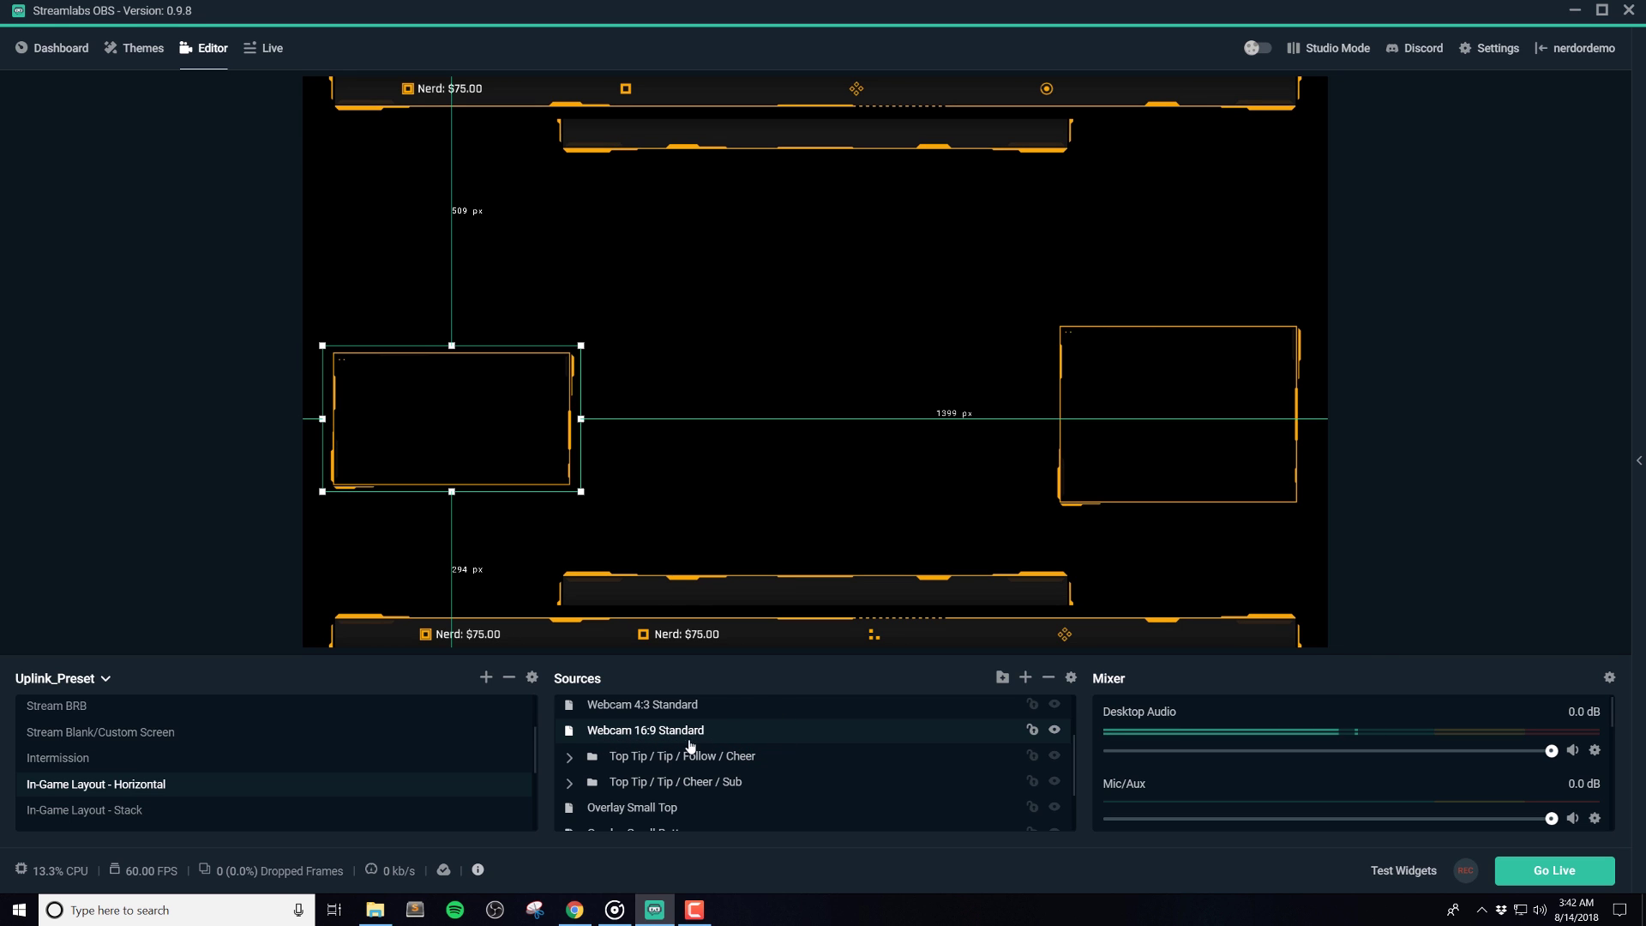
# Replace the Webcam 16:9 Standard frame's old Color Correction filter with a new one
pyautogui.rightClick(830, 734)
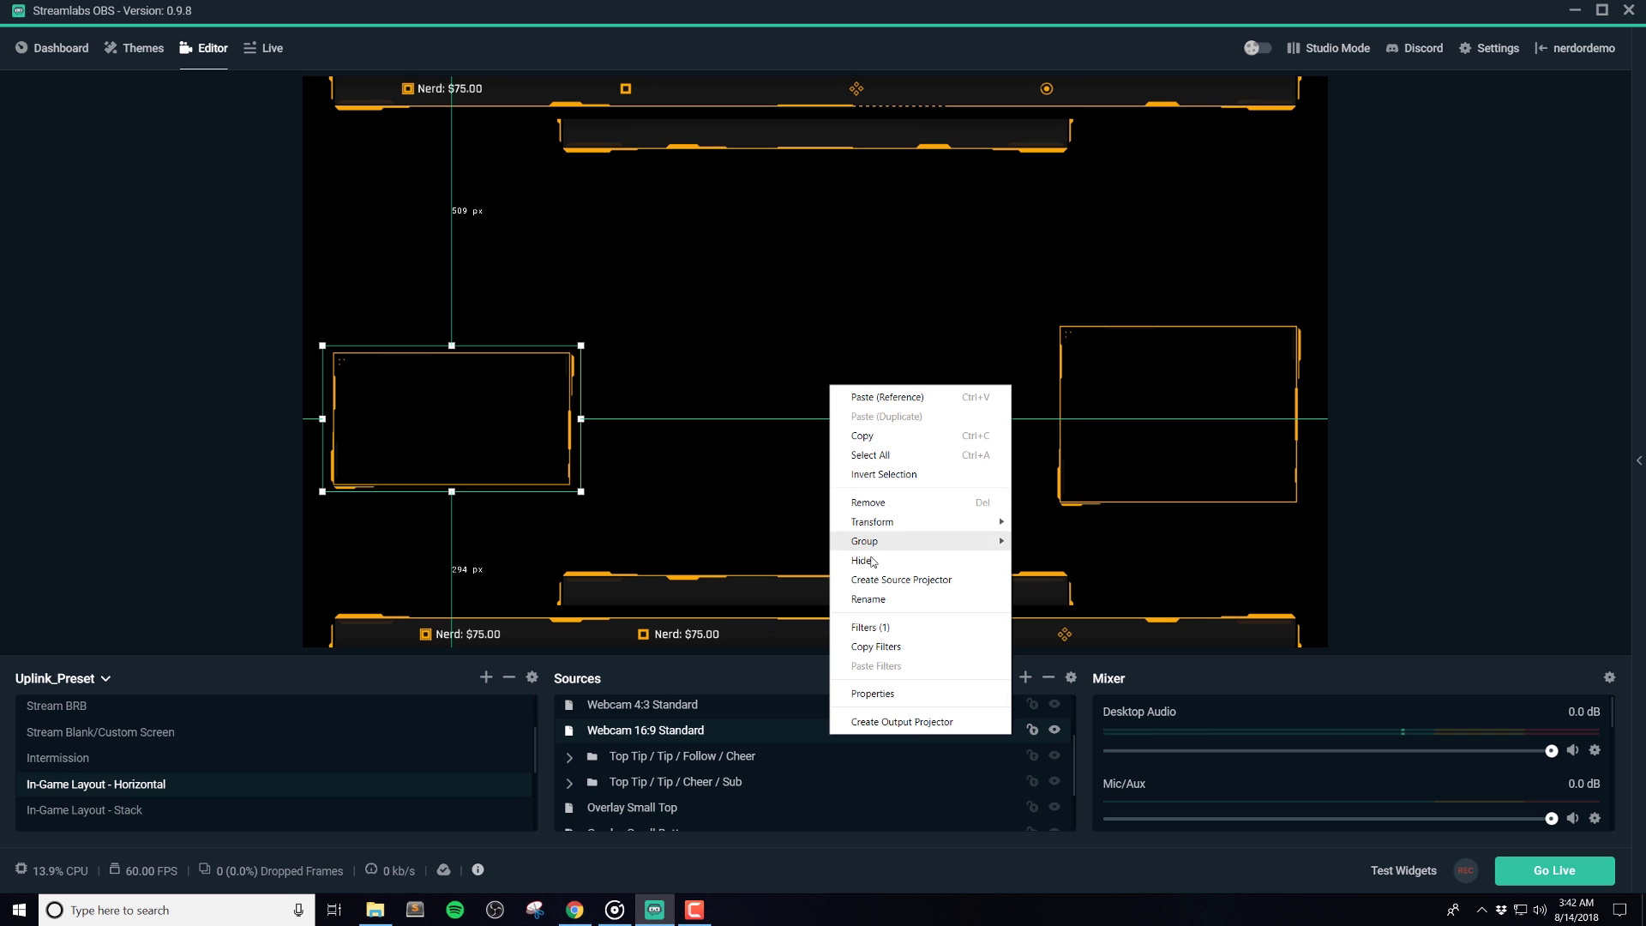
pyautogui.click(881, 631)
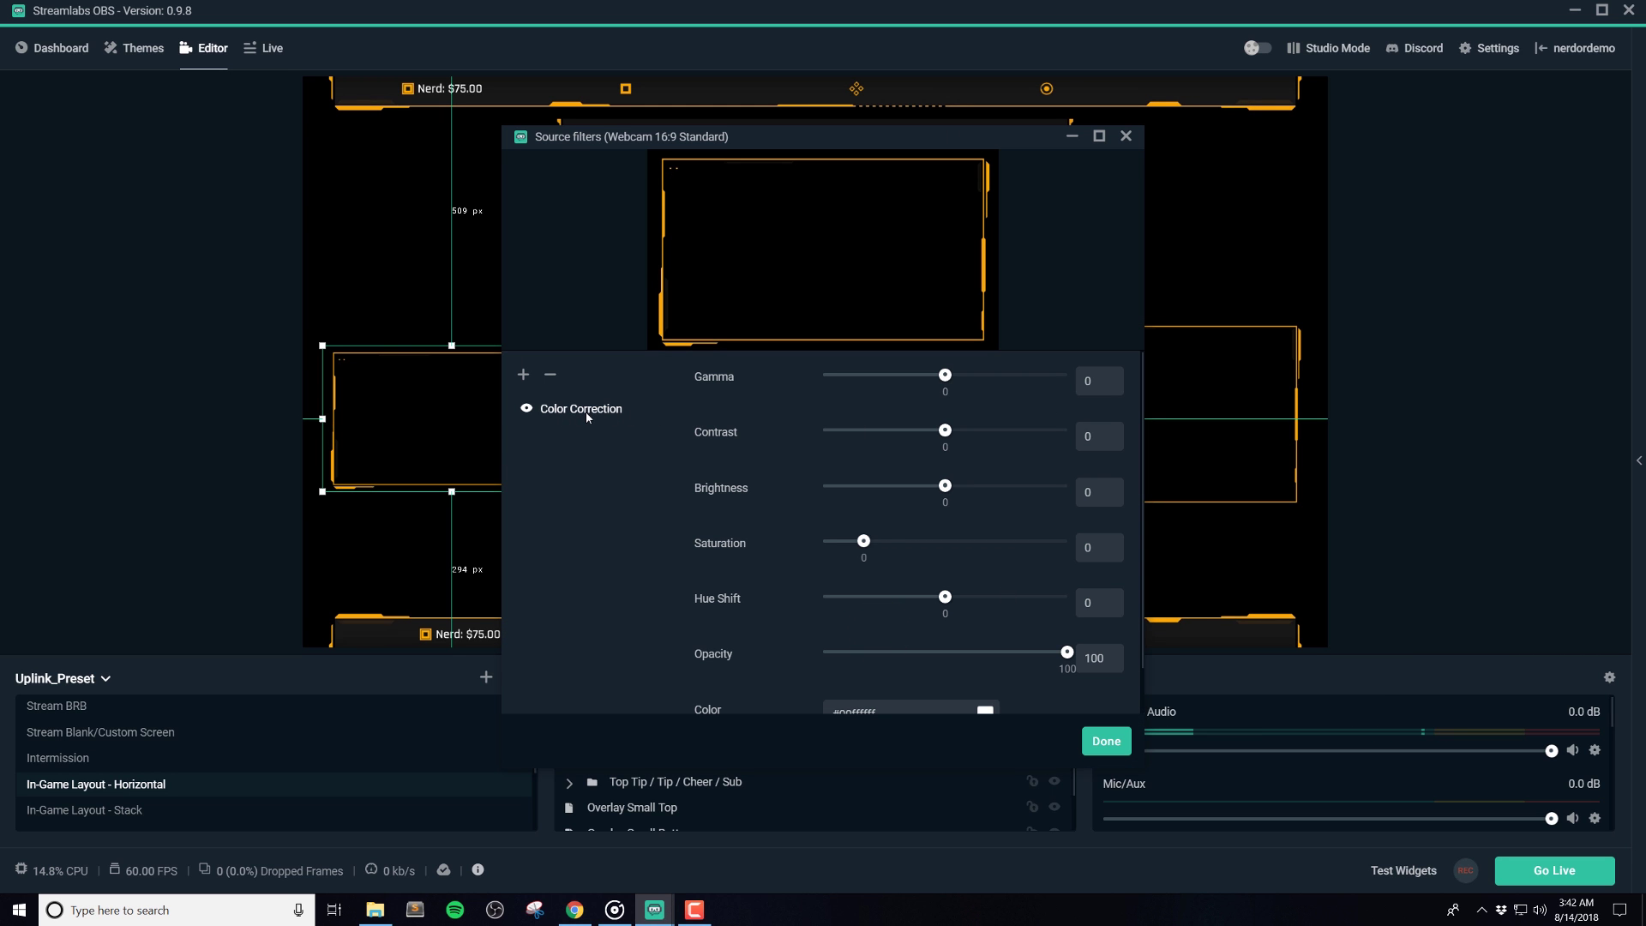
pyautogui.click(550, 375)
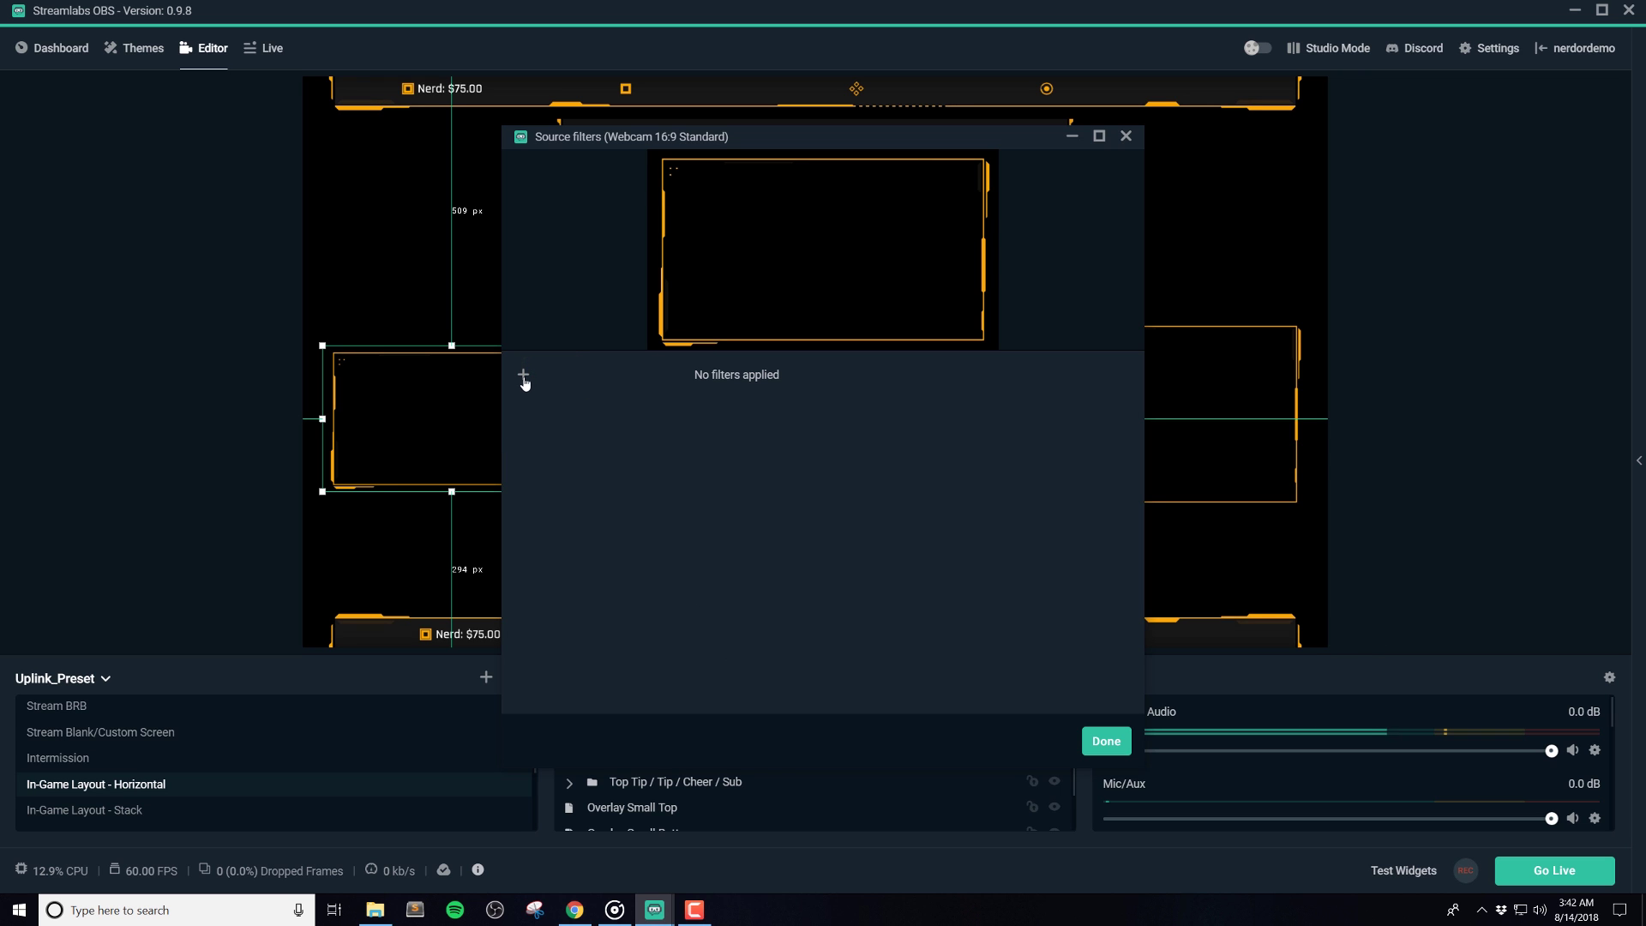
pyautogui.click(524, 377)
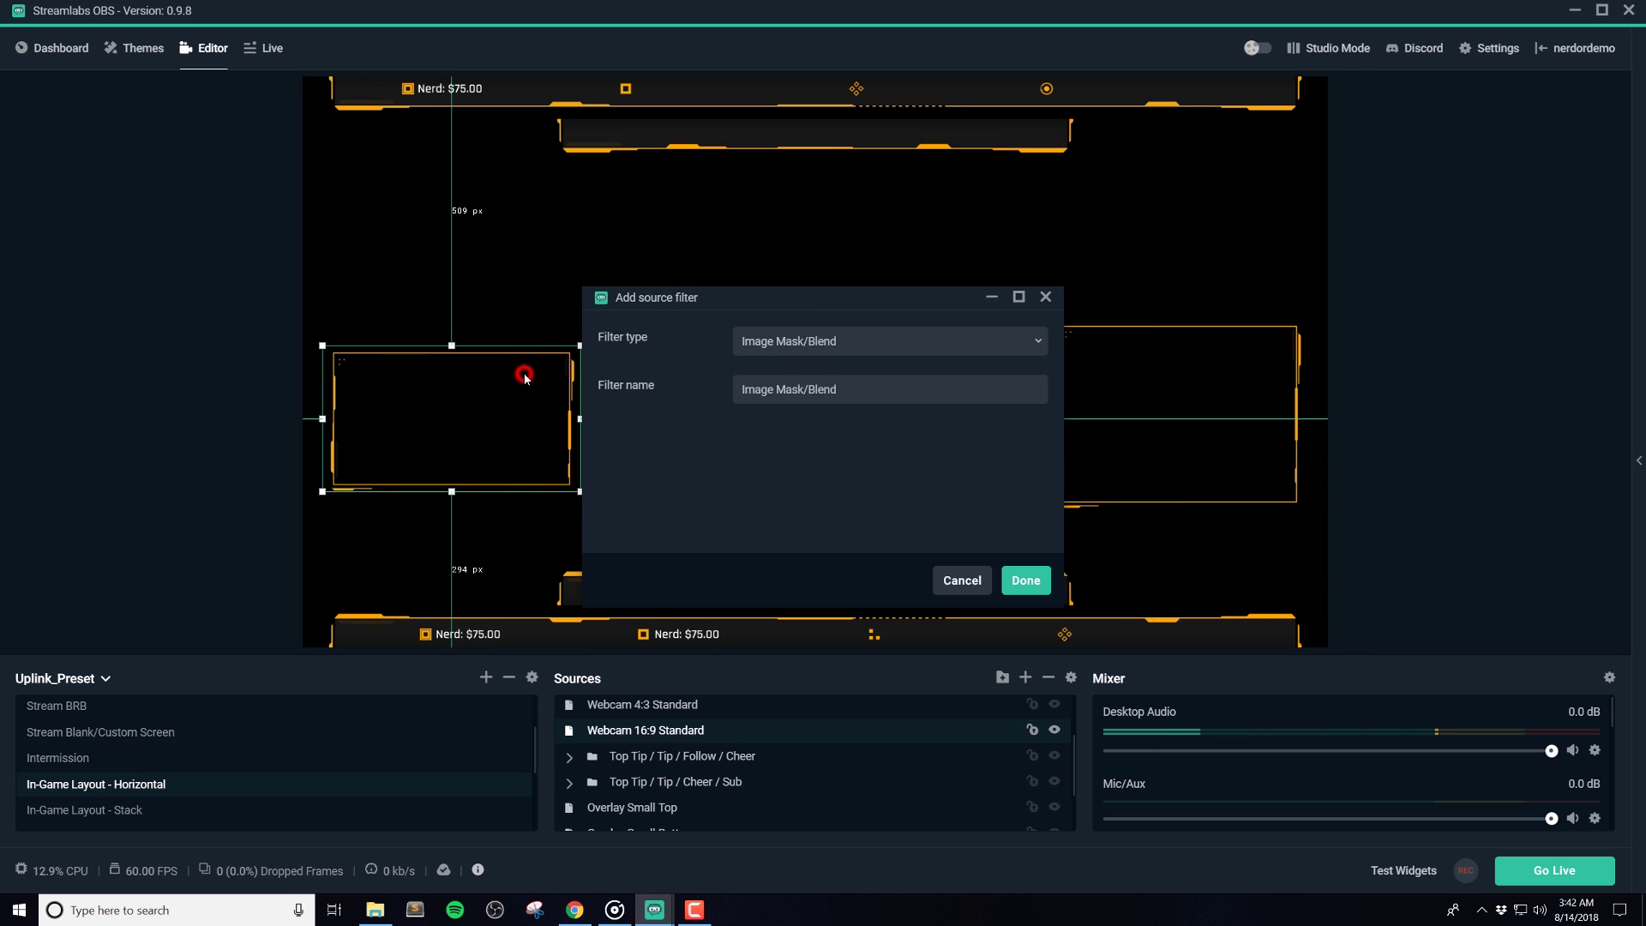
pyautogui.click(861, 350)
pyautogui.click(794, 457)
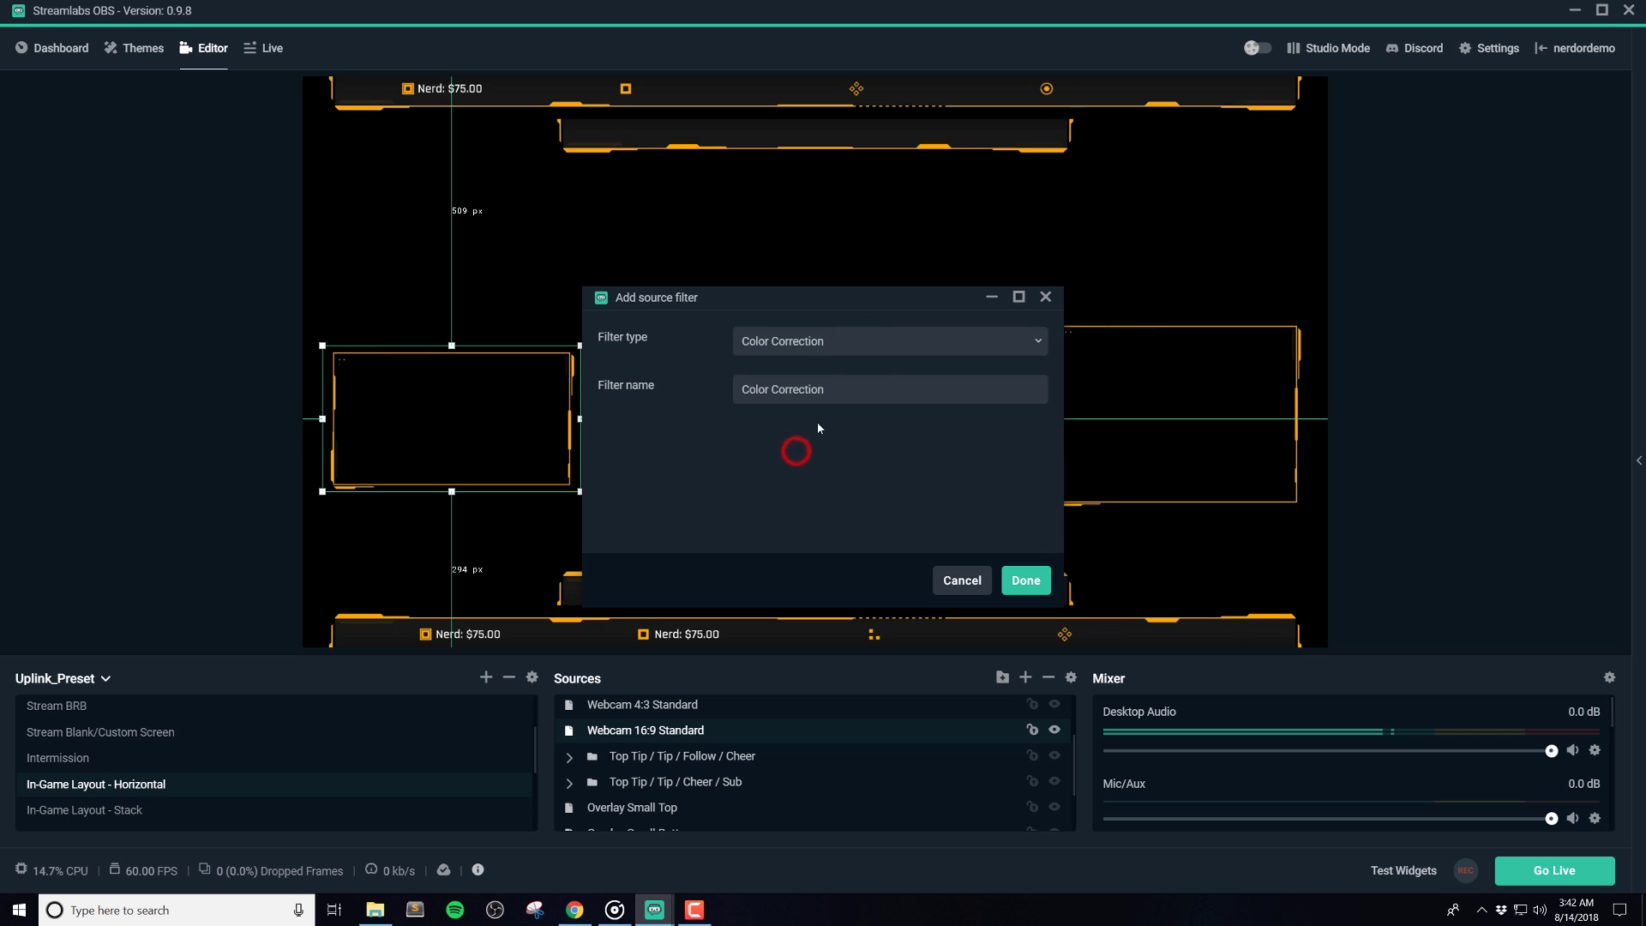
pyautogui.click(1026, 582)
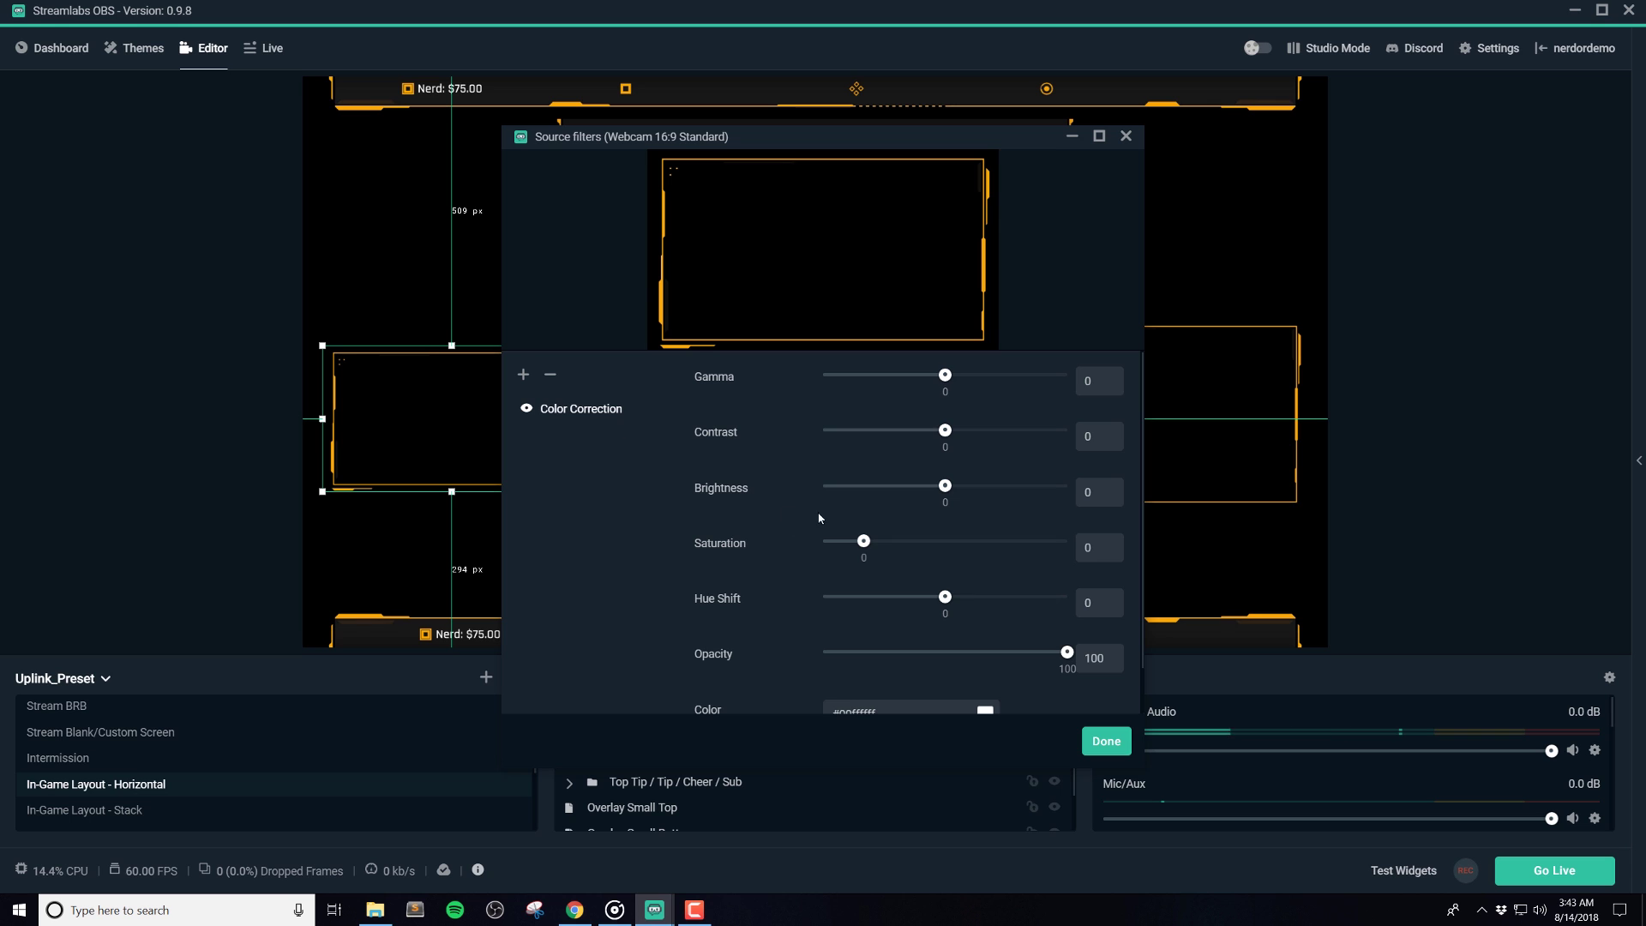
# Set the filter to Hue Shift 65.95, Saturation 1.86 and Brightness 0.08
pyautogui.moveTo(945, 598); pyautogui.dragTo(855, 599)
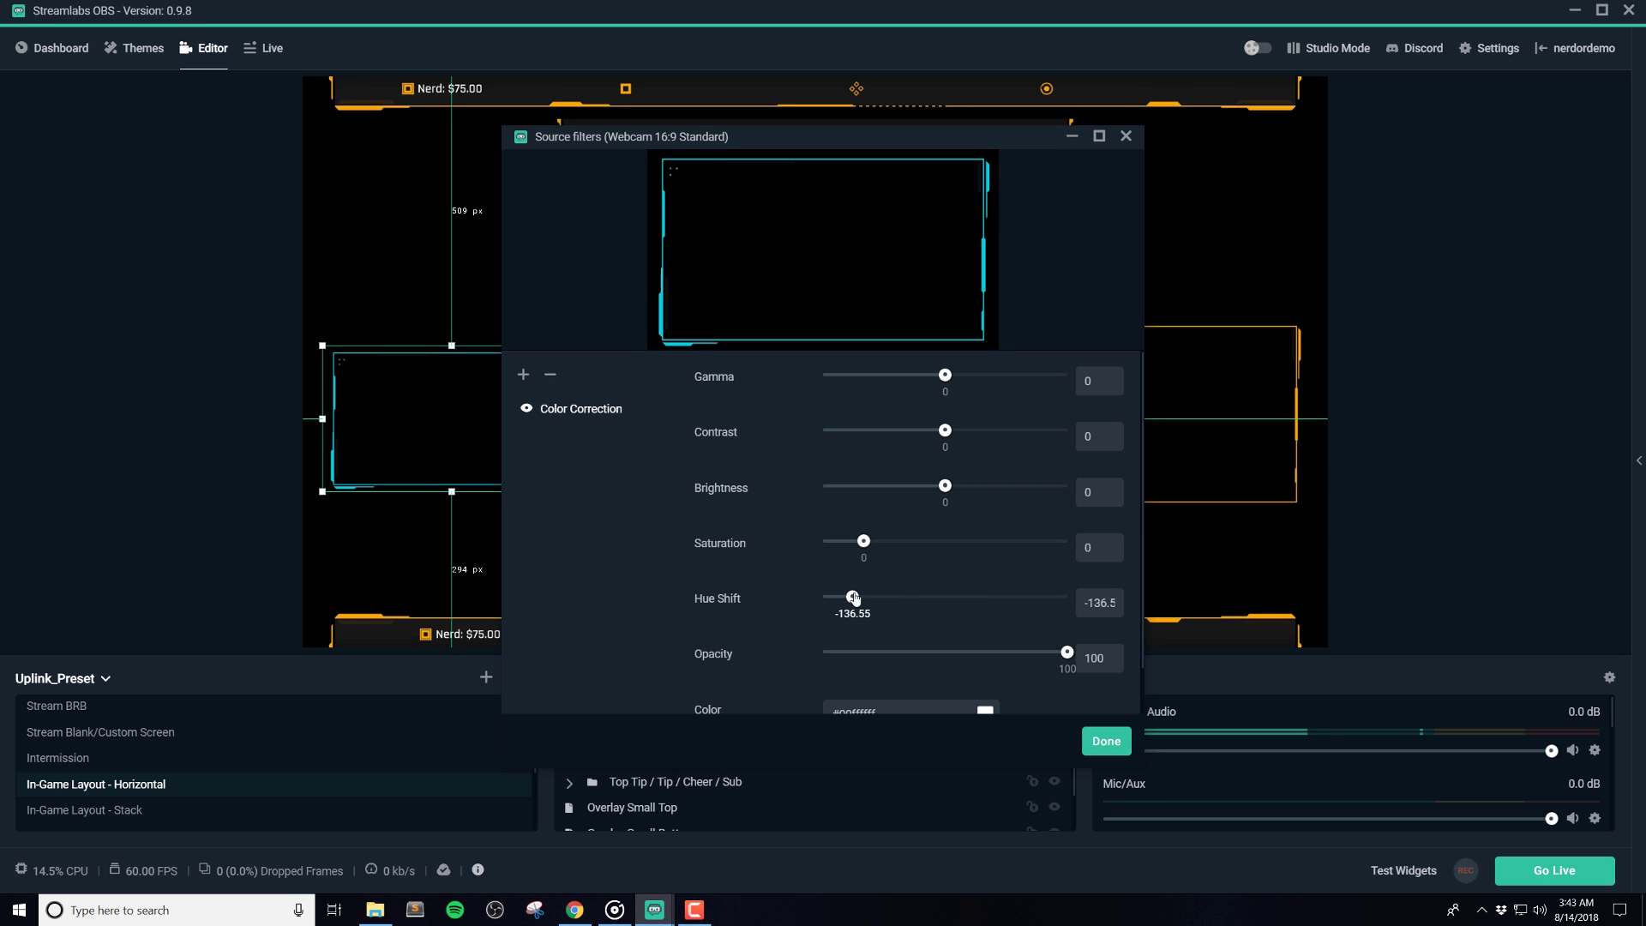
pyautogui.click(981, 598)
pyautogui.moveTo(1039, 600)
pyautogui.mouseDown()
pyautogui.moveTo(1022, 607)
pyautogui.moveTo(1051, 602)
pyautogui.mouseUp()
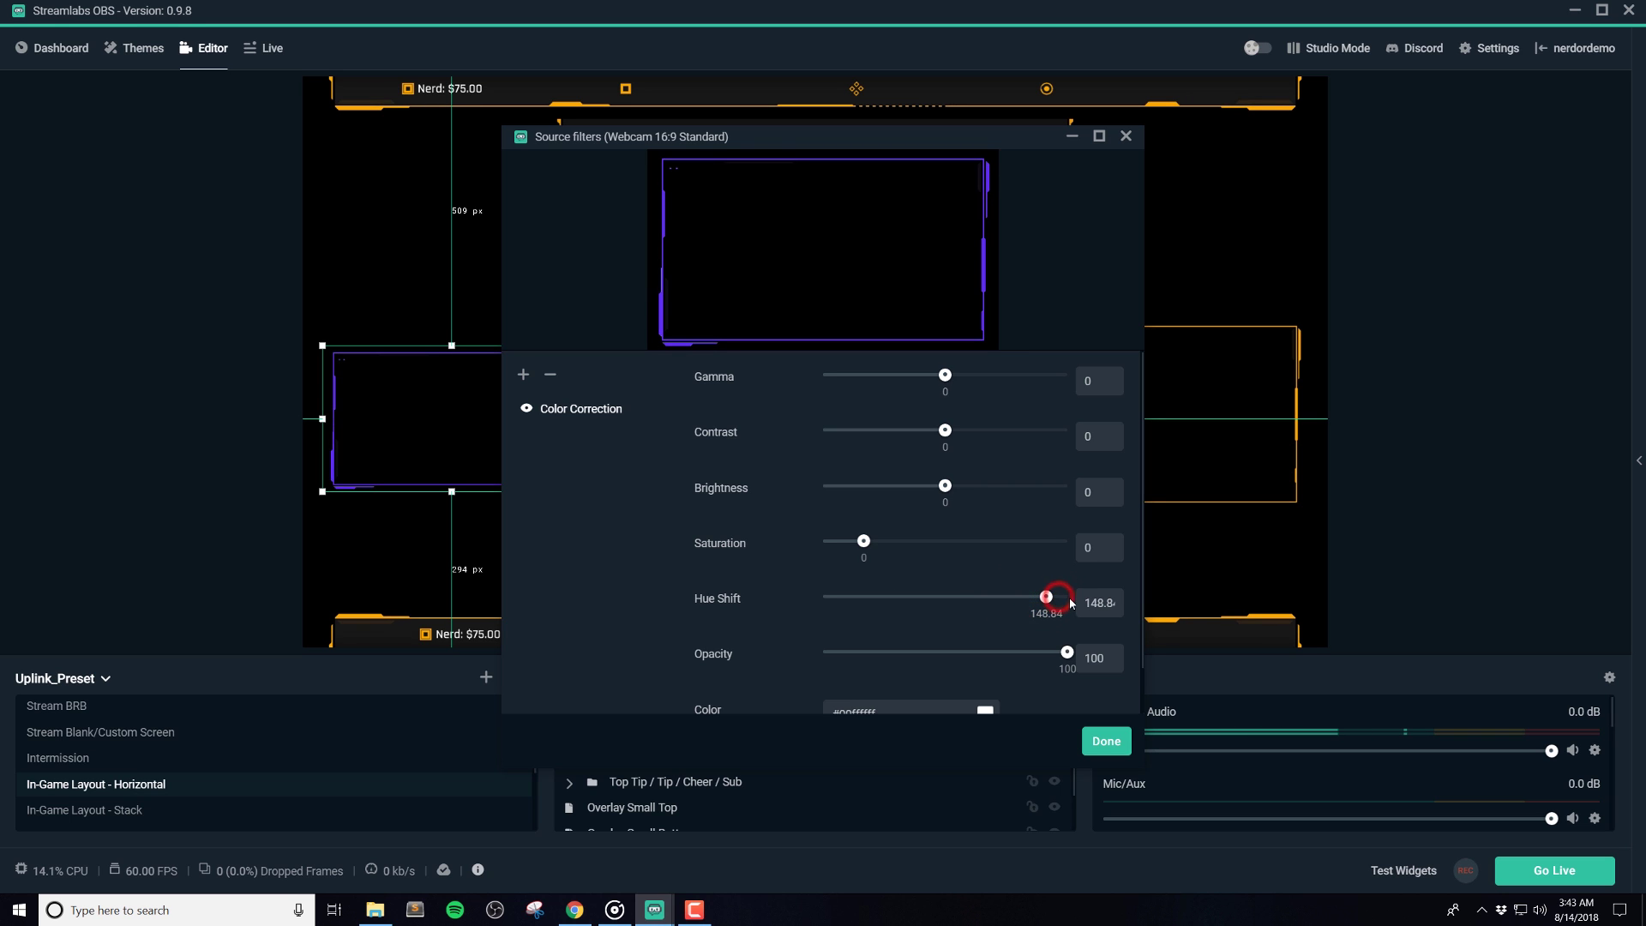
pyautogui.click(993, 605)
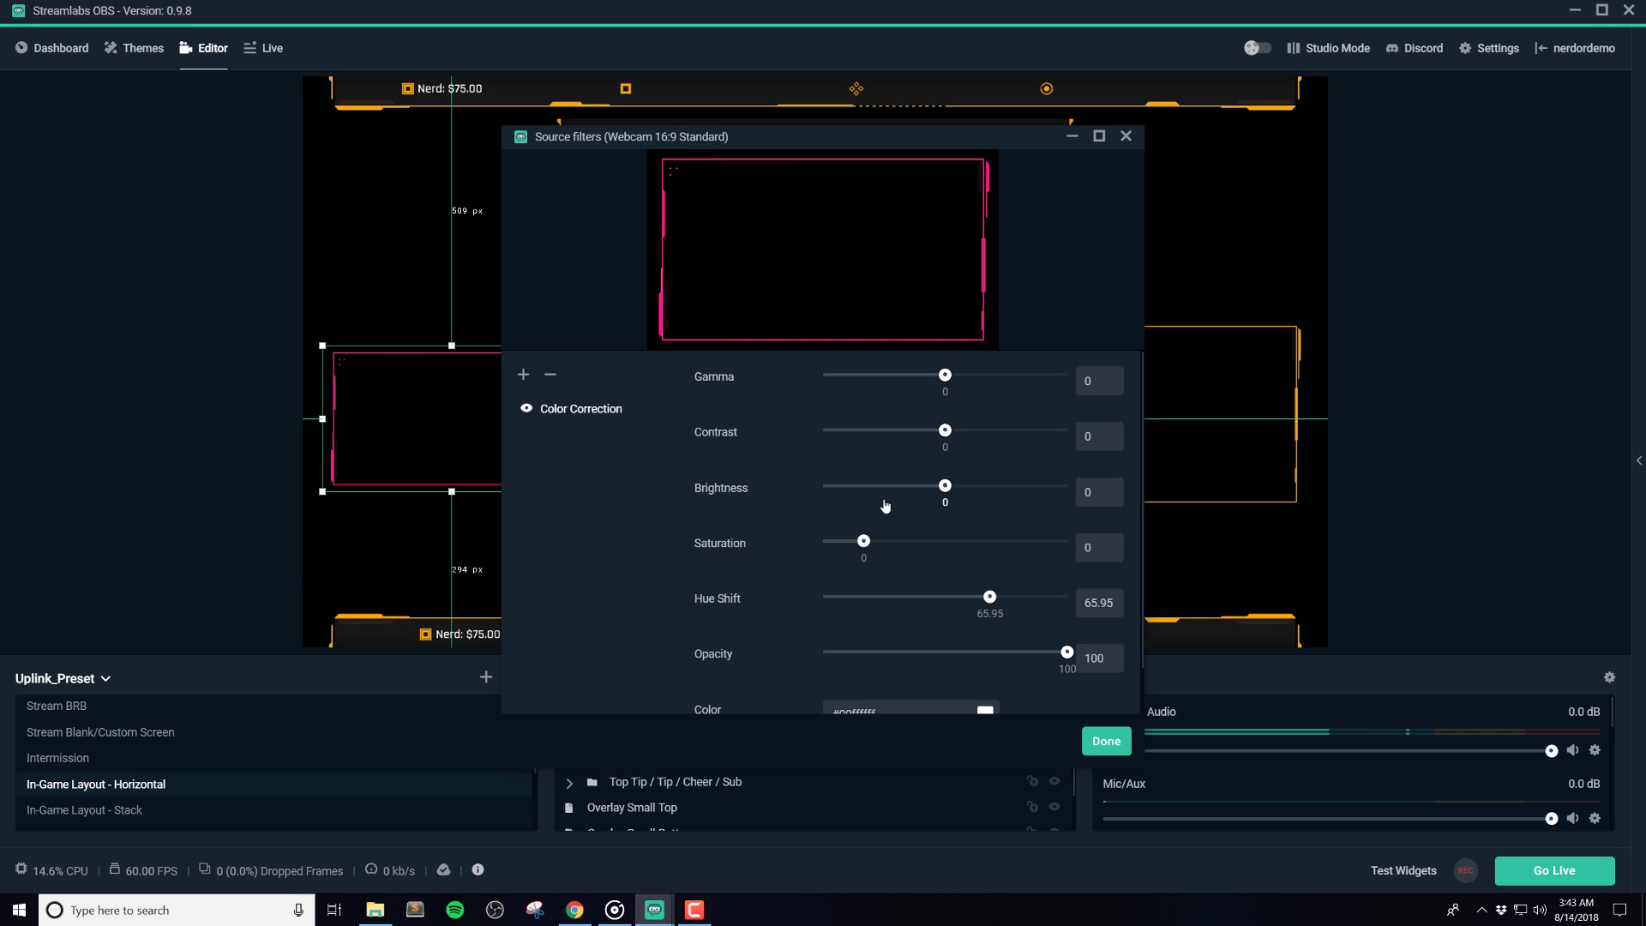
pyautogui.moveTo(866, 542); pyautogui.dragTo(918, 555)
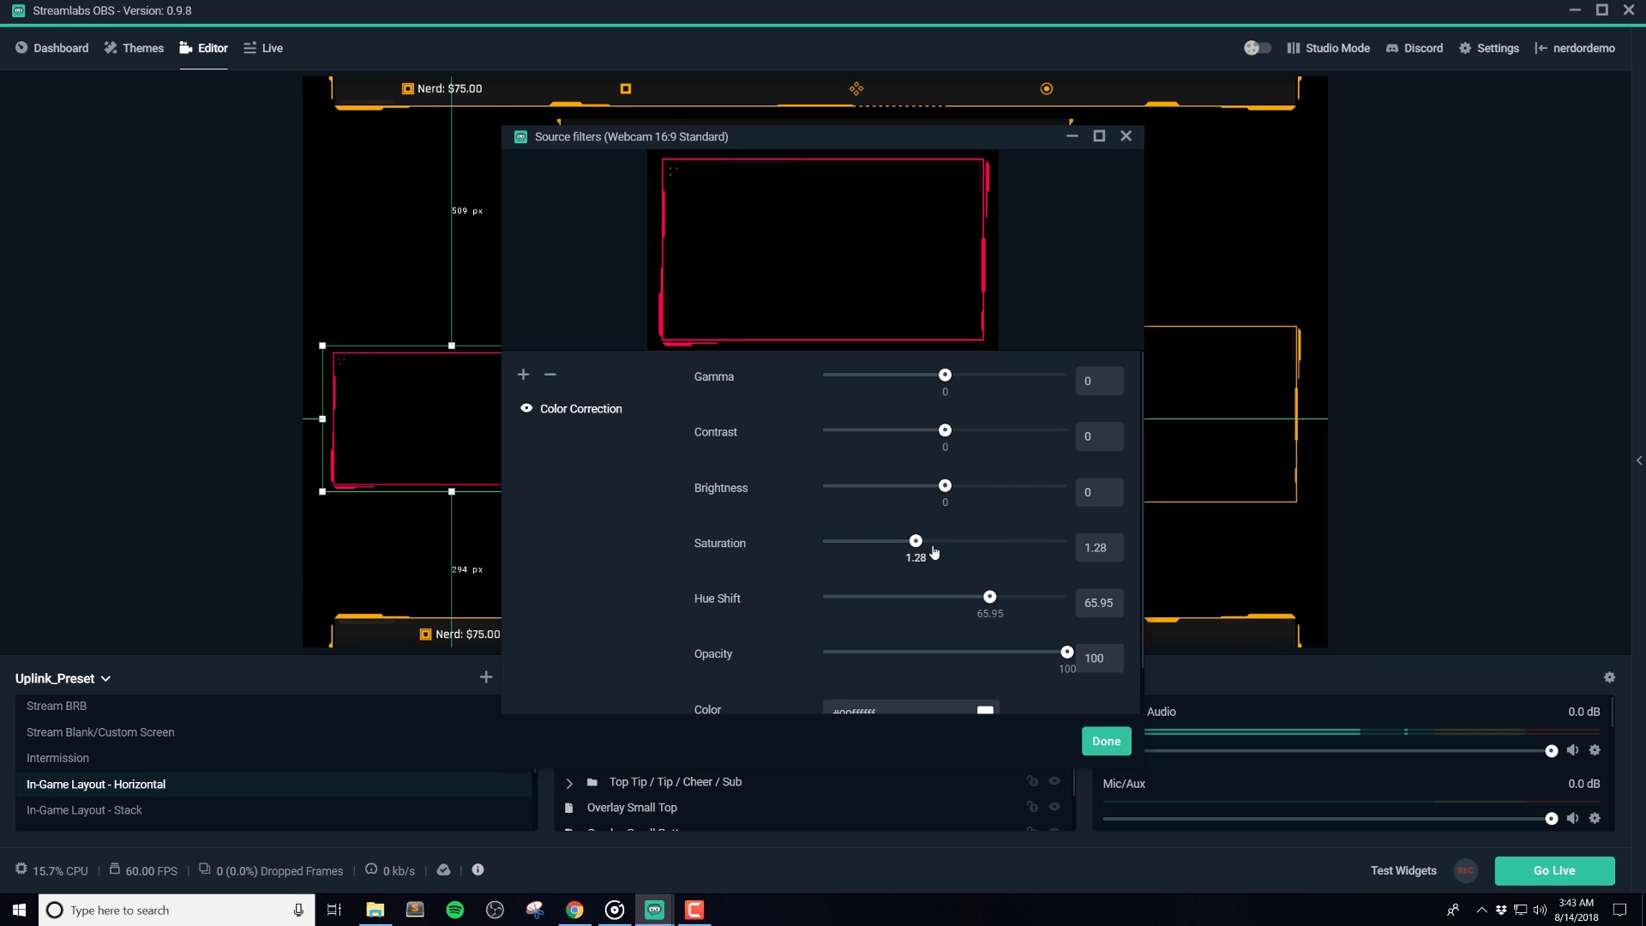
pyautogui.click(940, 542)
pyautogui.moveTo(944, 485); pyautogui.dragTo(955, 485)
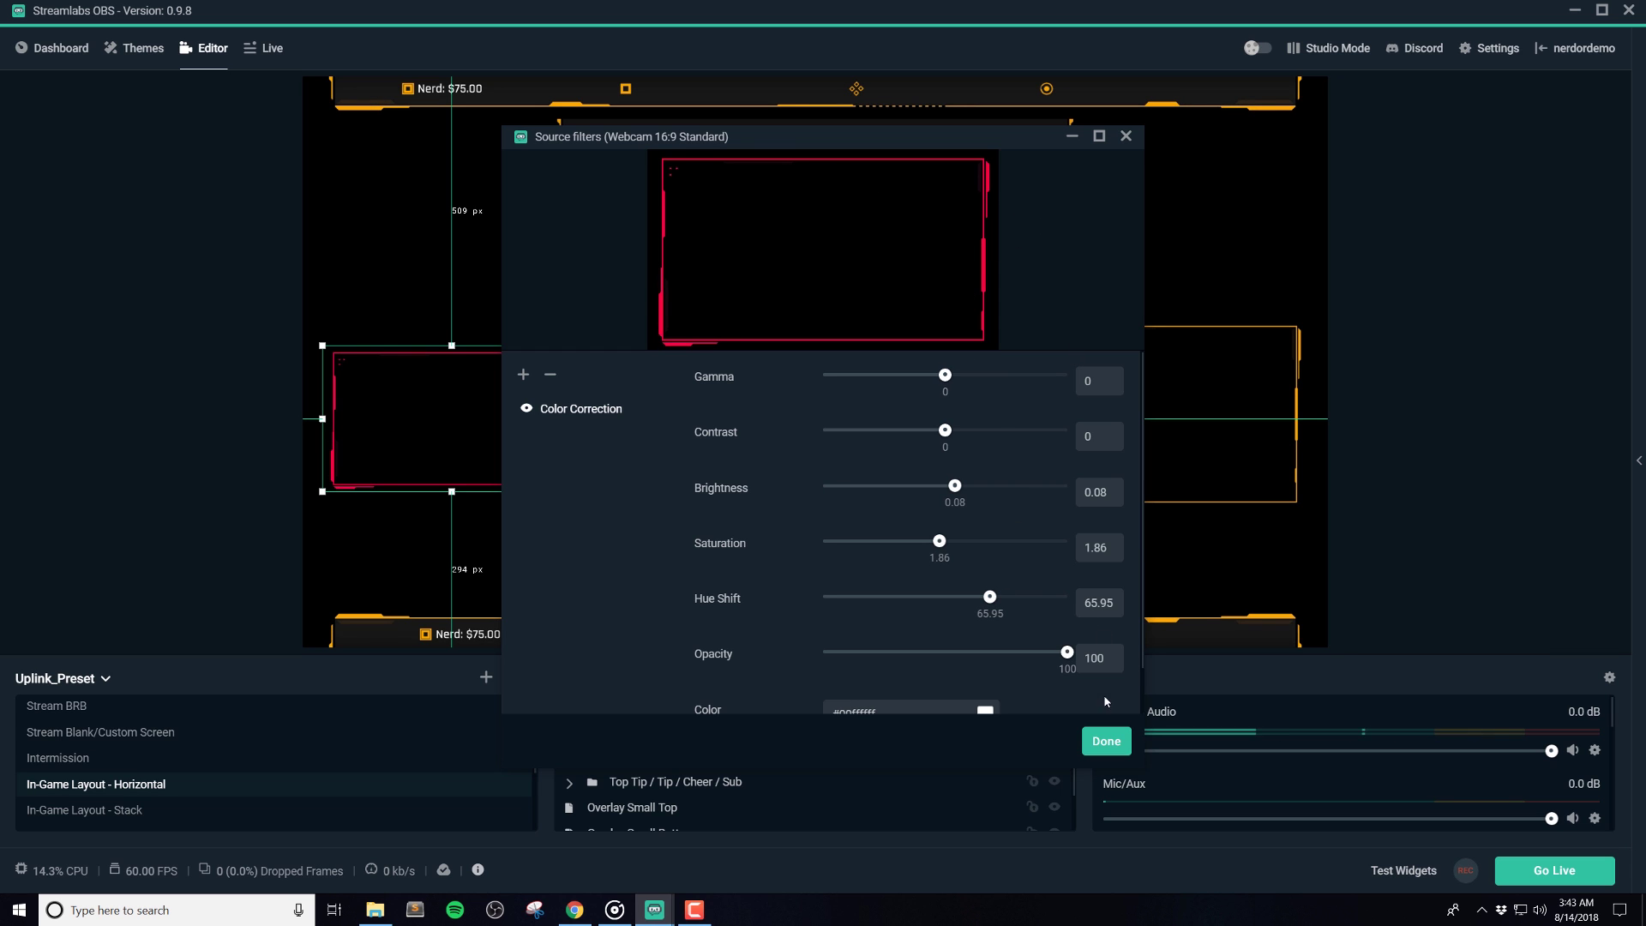
# Copy the webcam frame's red colour filters onto the Overlay Small Top bar
pyautogui.click(1112, 742)
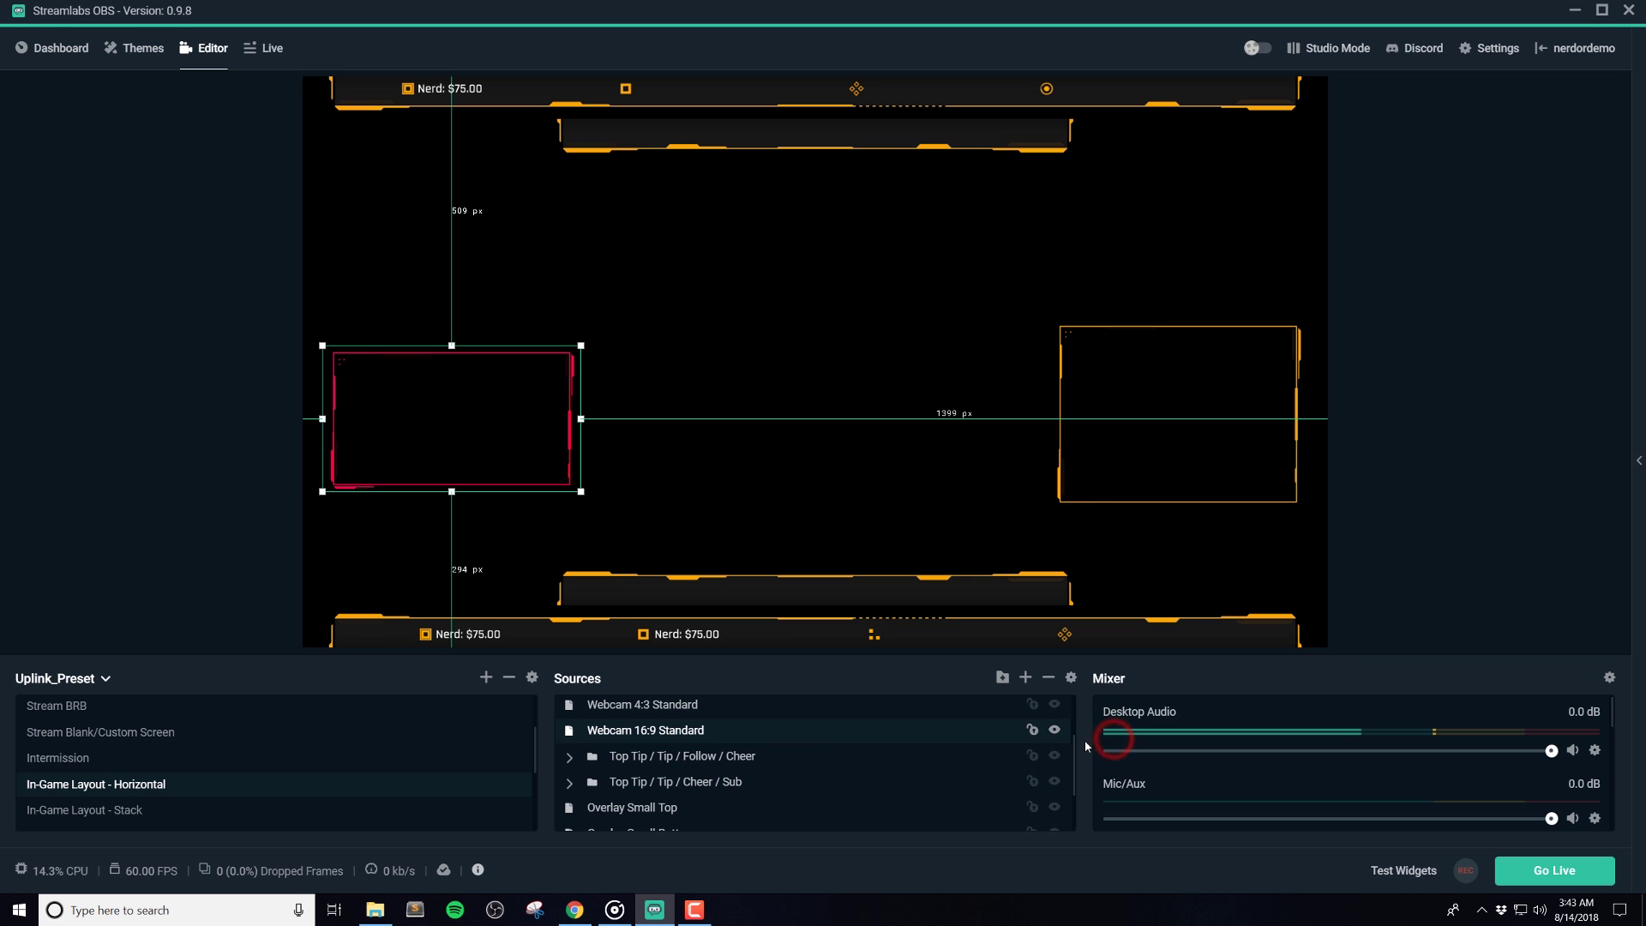
pyautogui.rightClick(824, 739)
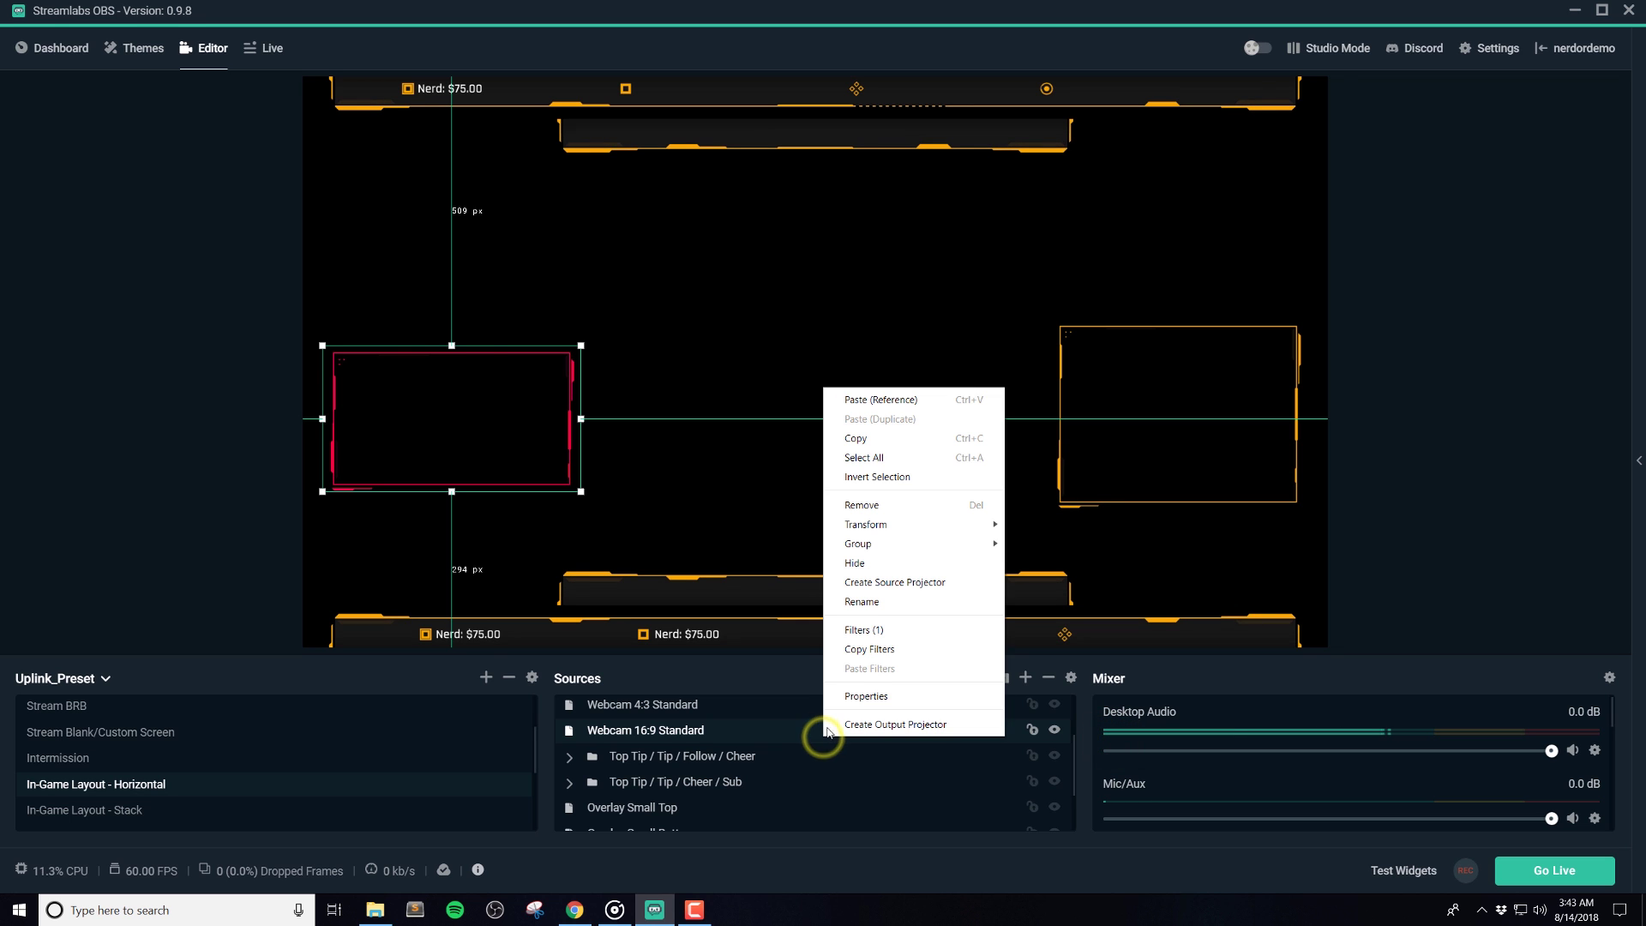
pyautogui.click(910, 653)
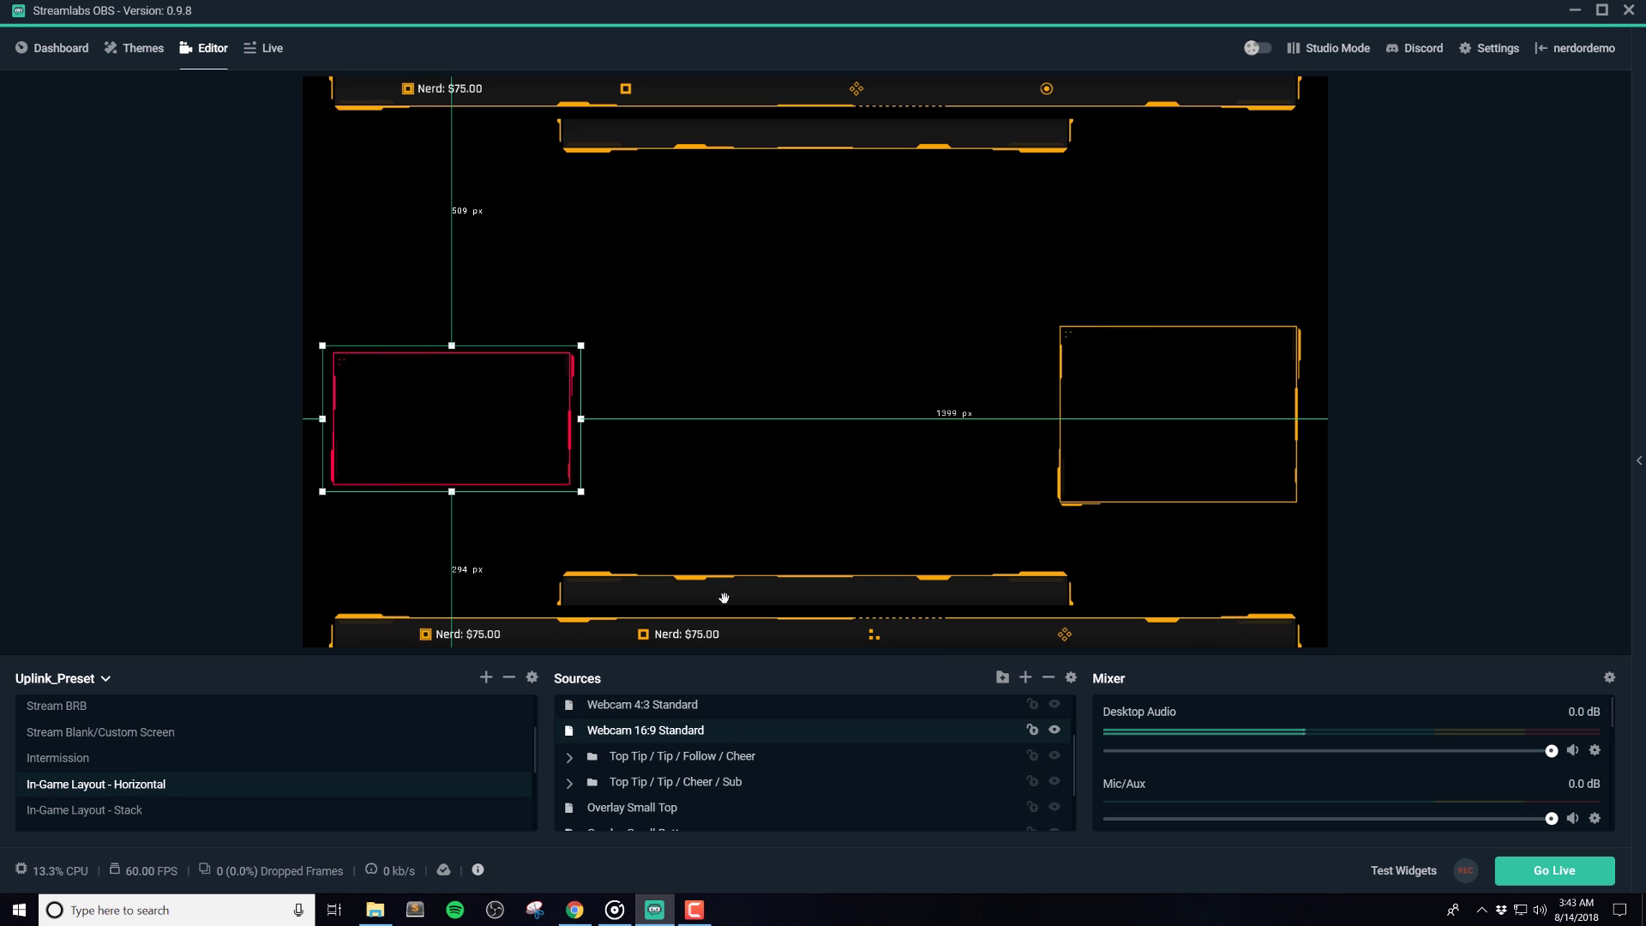
pyautogui.click(787, 142)
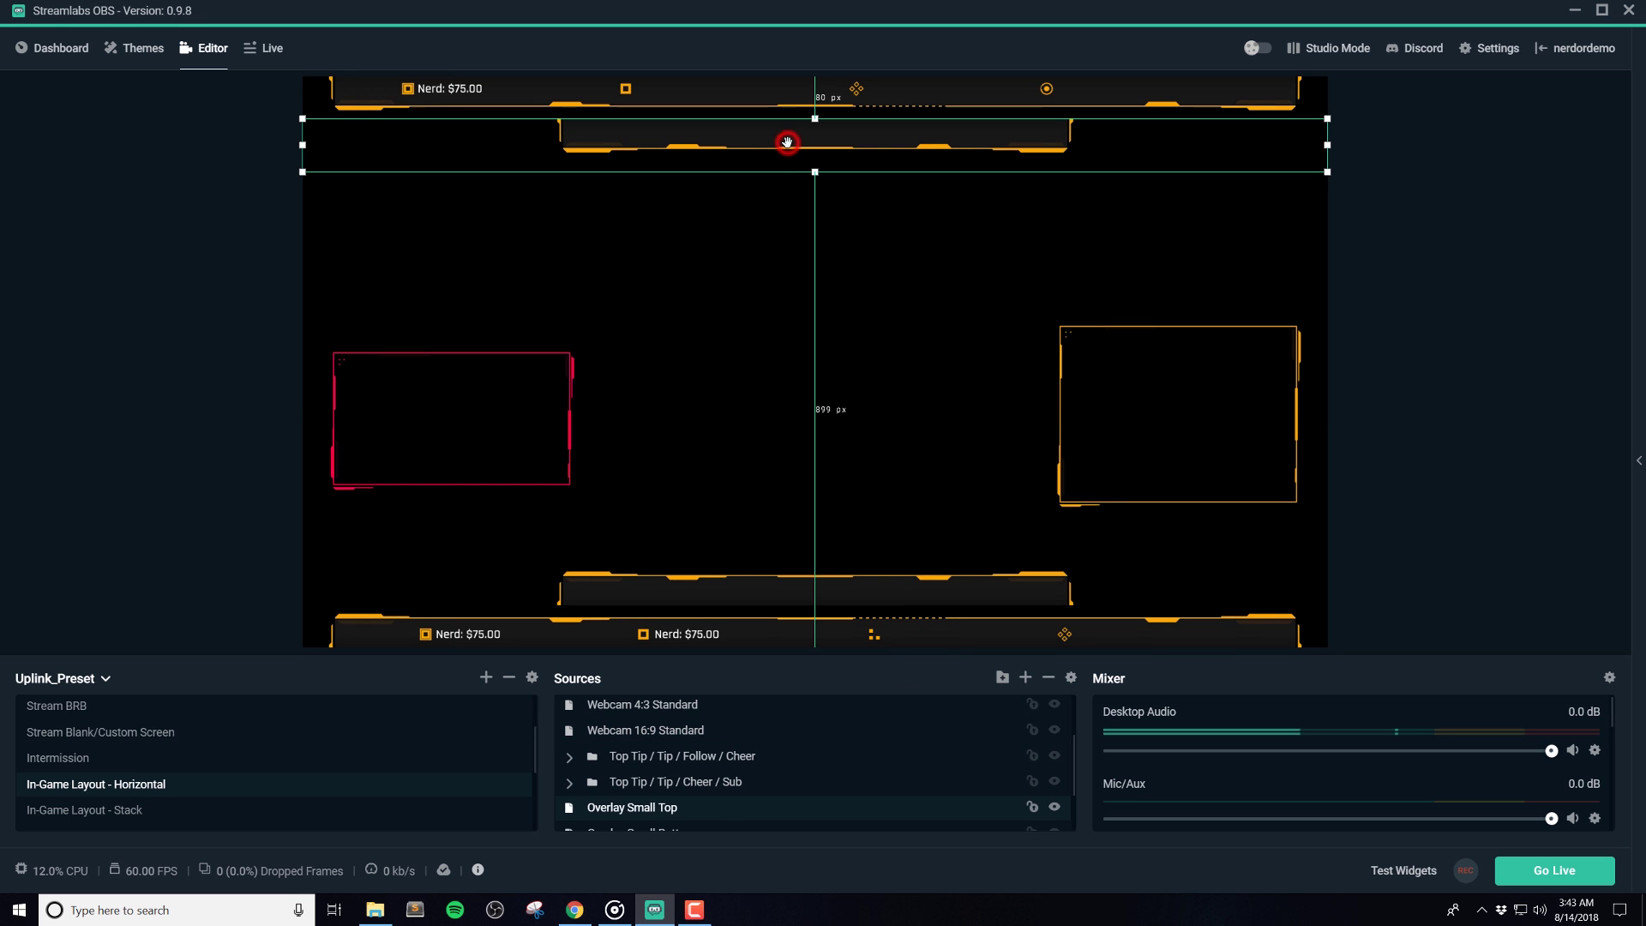
pyautogui.rightClick(718, 810)
pyautogui.click(768, 741)
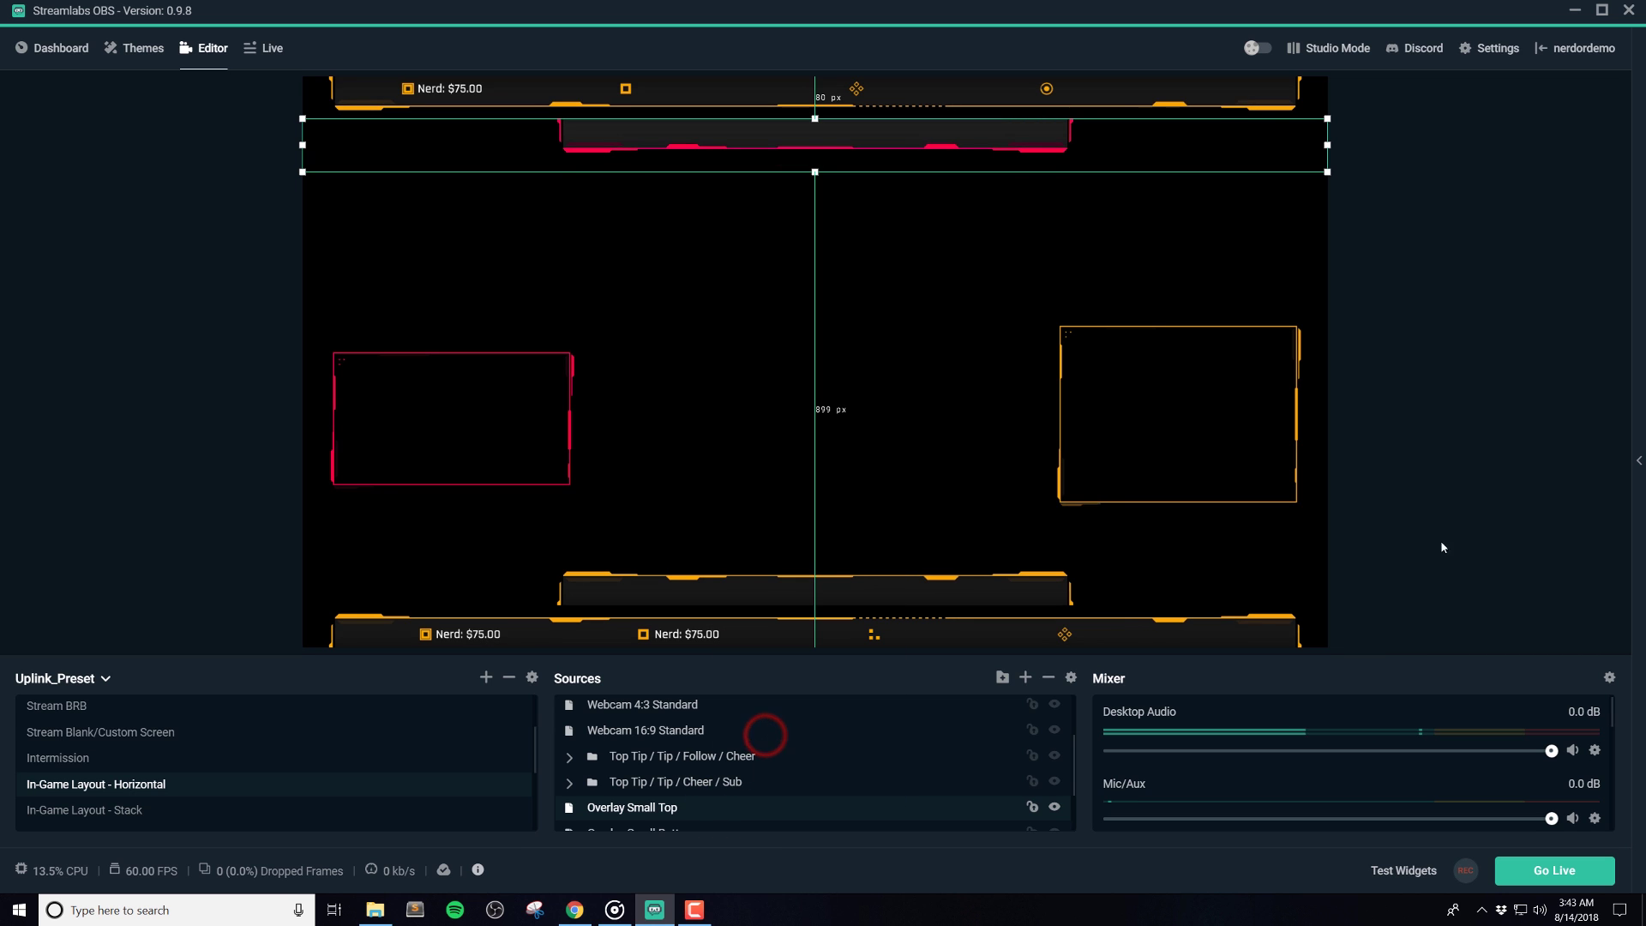
# Paste the same red colour filter onto the Overlay Small Bottom bar
pyautogui.click(1462, 508)
pyautogui.click(825, 591)
pyautogui.rightClick(741, 802)
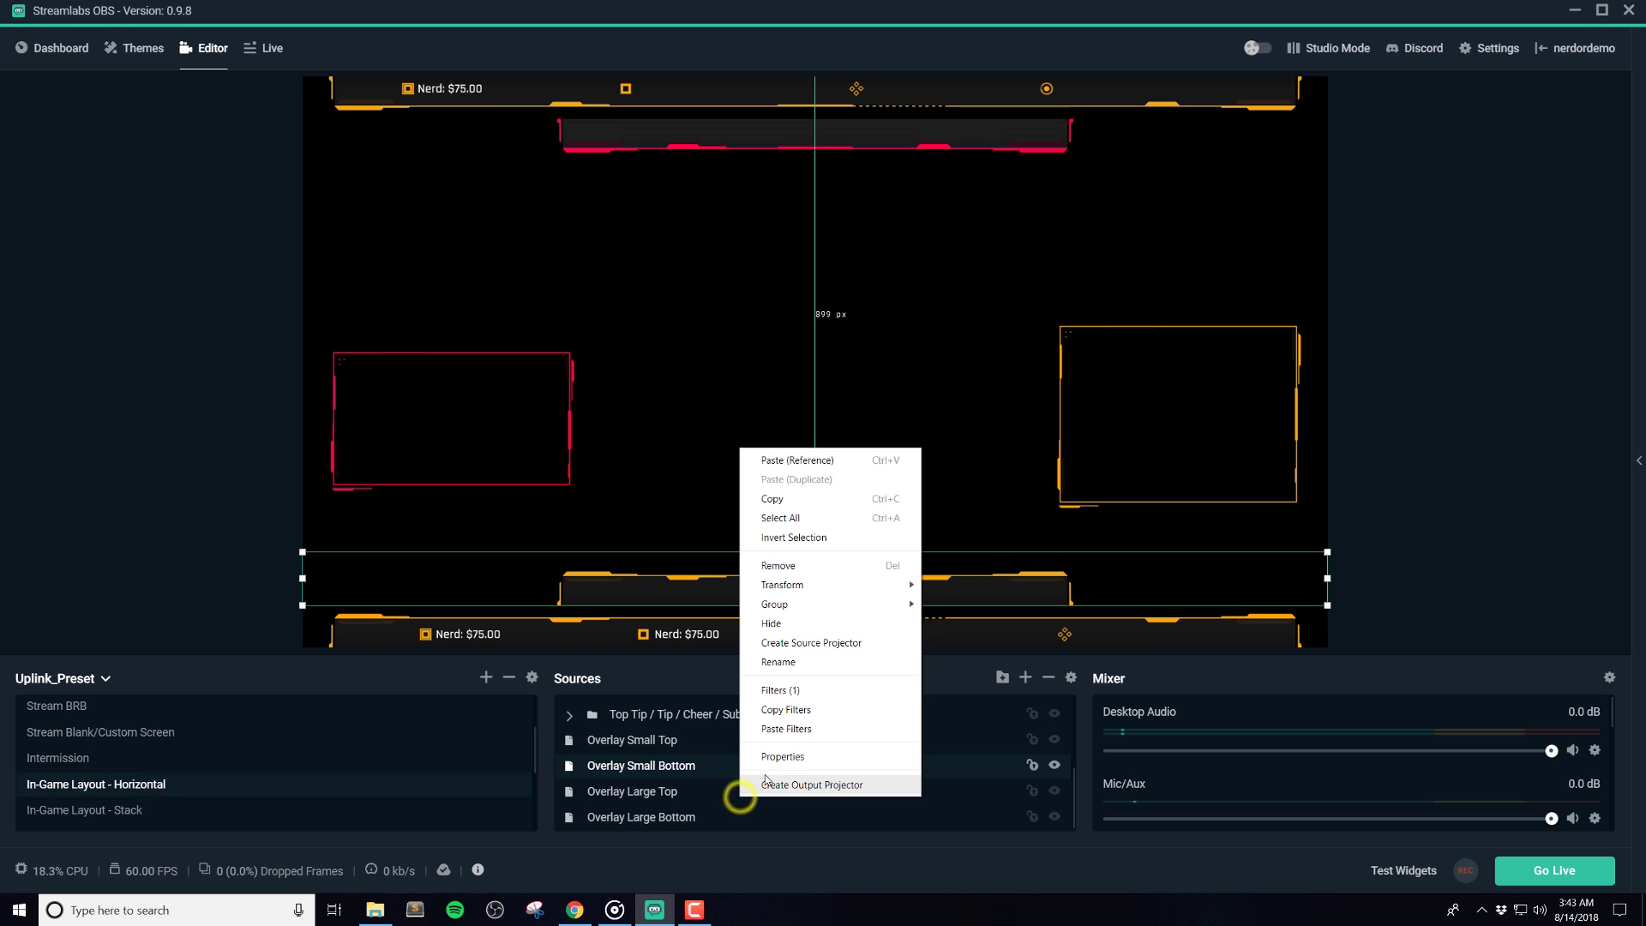
pyautogui.click(797, 731)
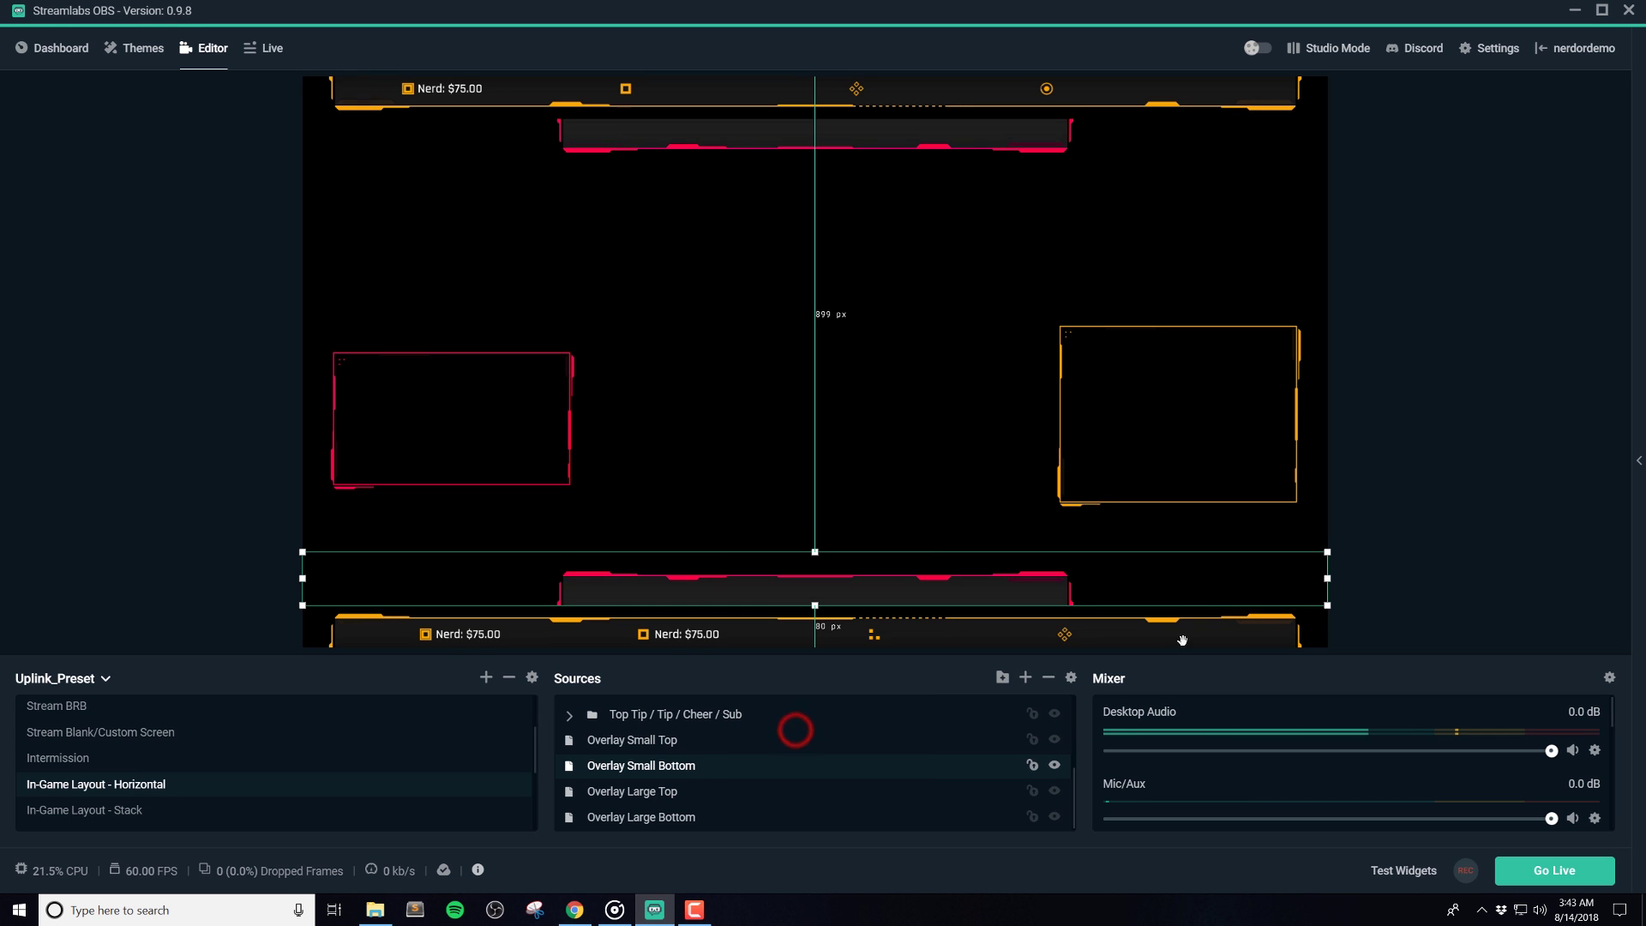
pyautogui.click(1417, 534)
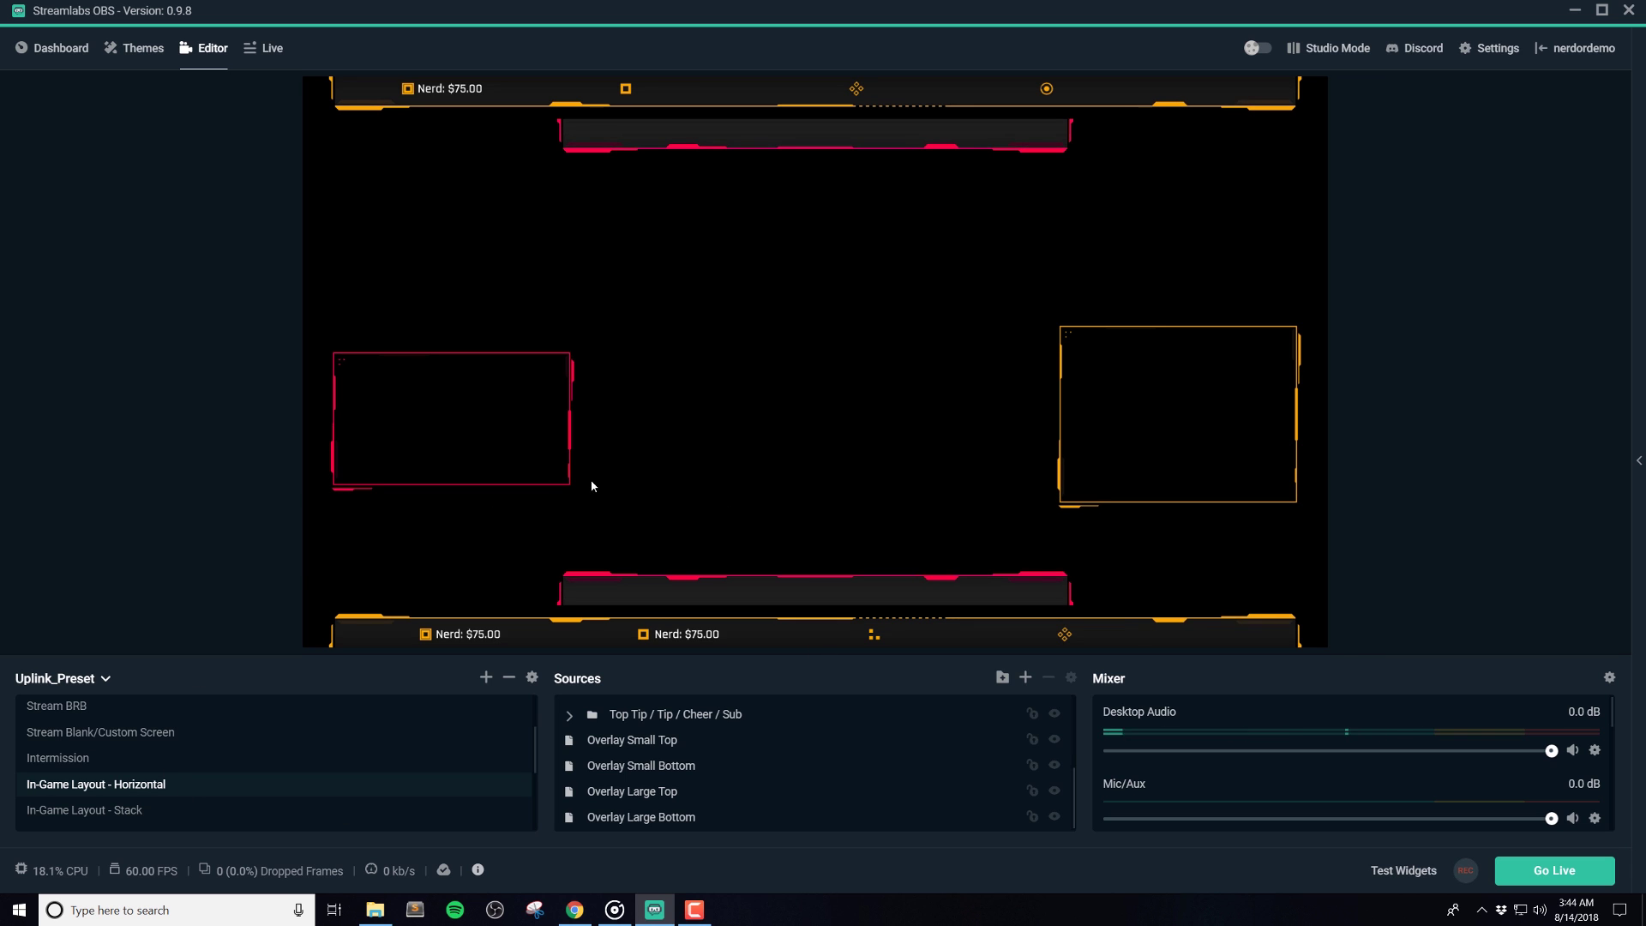
# Browse to White Theme > Webcam > 16-9 Ratio and preview the white outer webcam frame
pyautogui.click(375, 910)
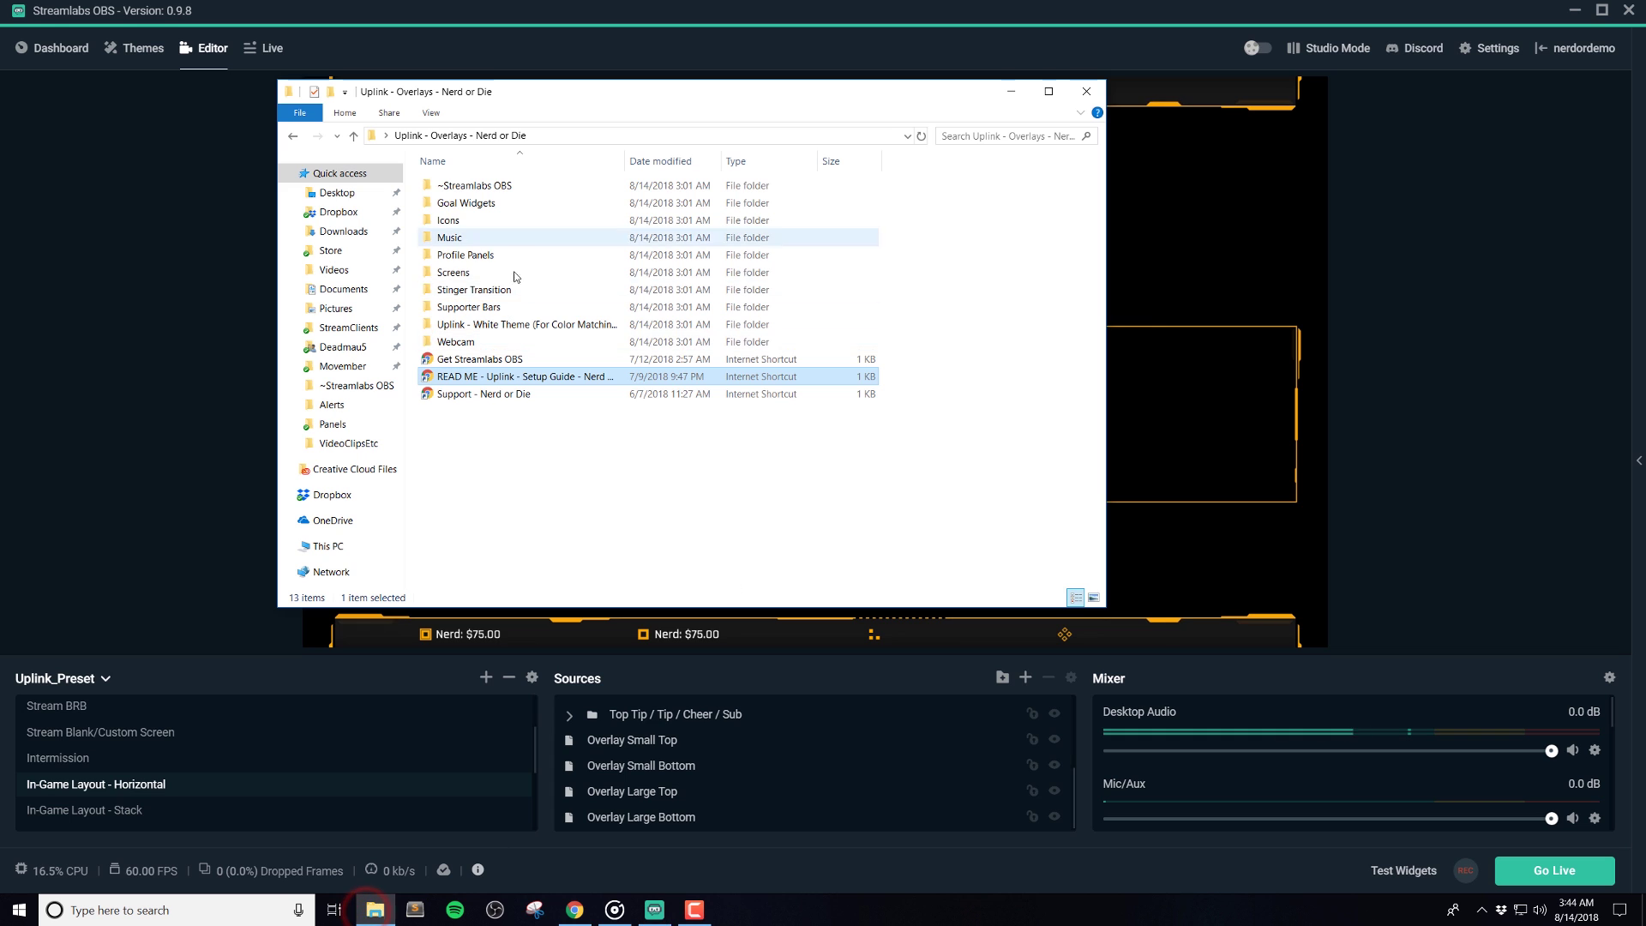
pyautogui.doubleClick(502, 327)
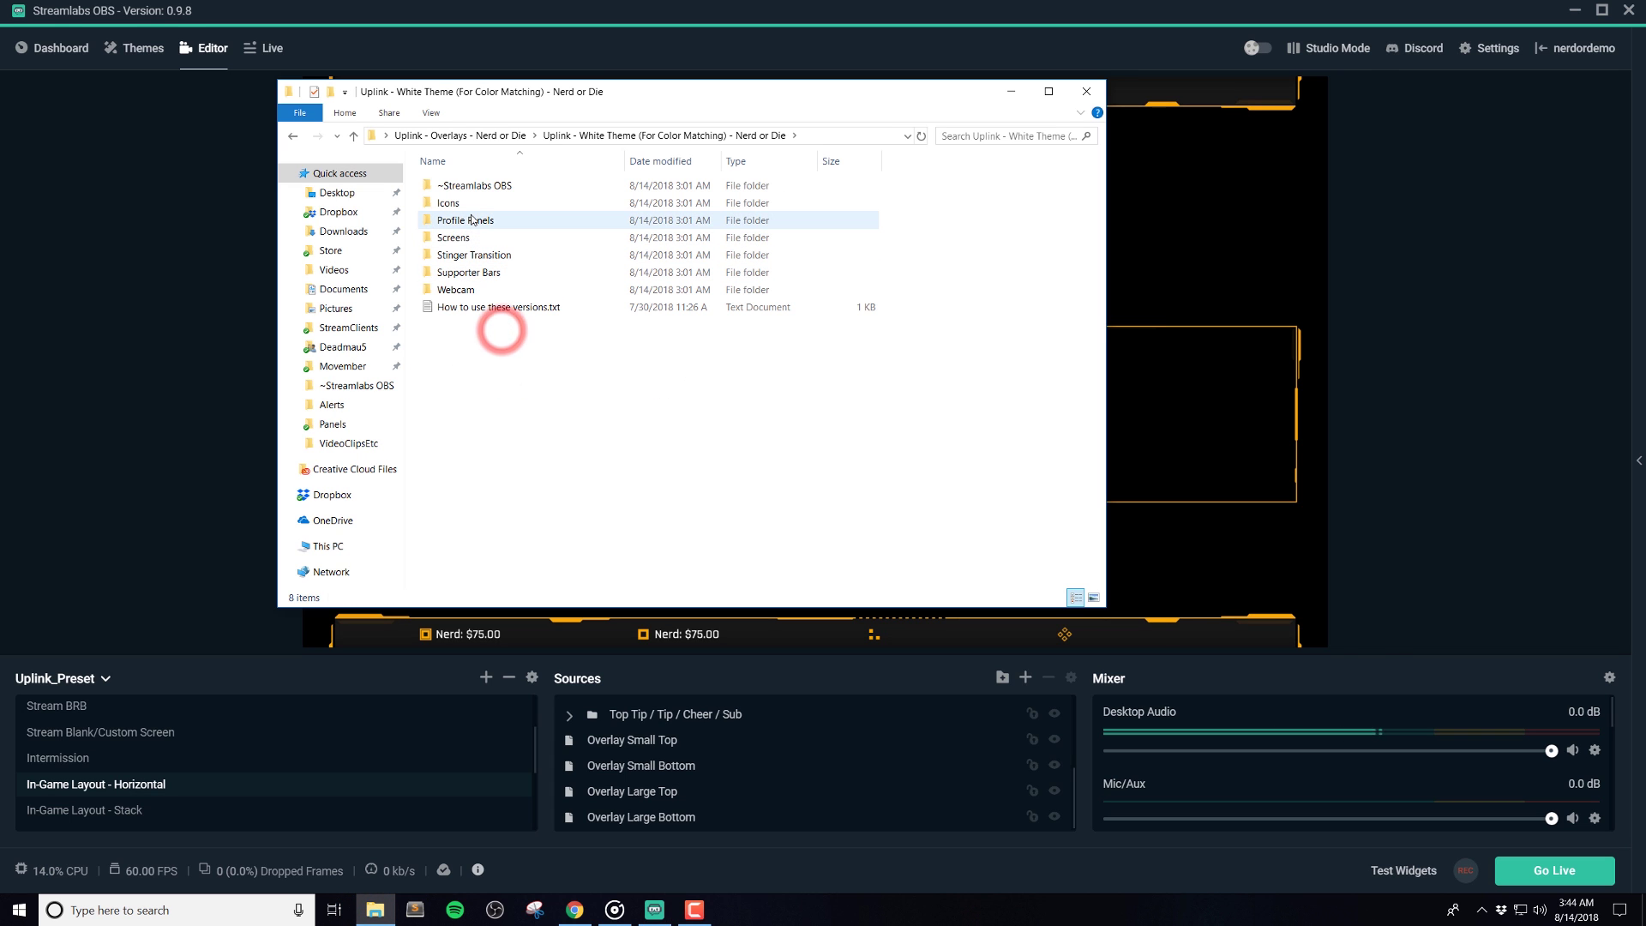
pyautogui.doubleClick(471, 292)
pyautogui.doubleClick(467, 207)
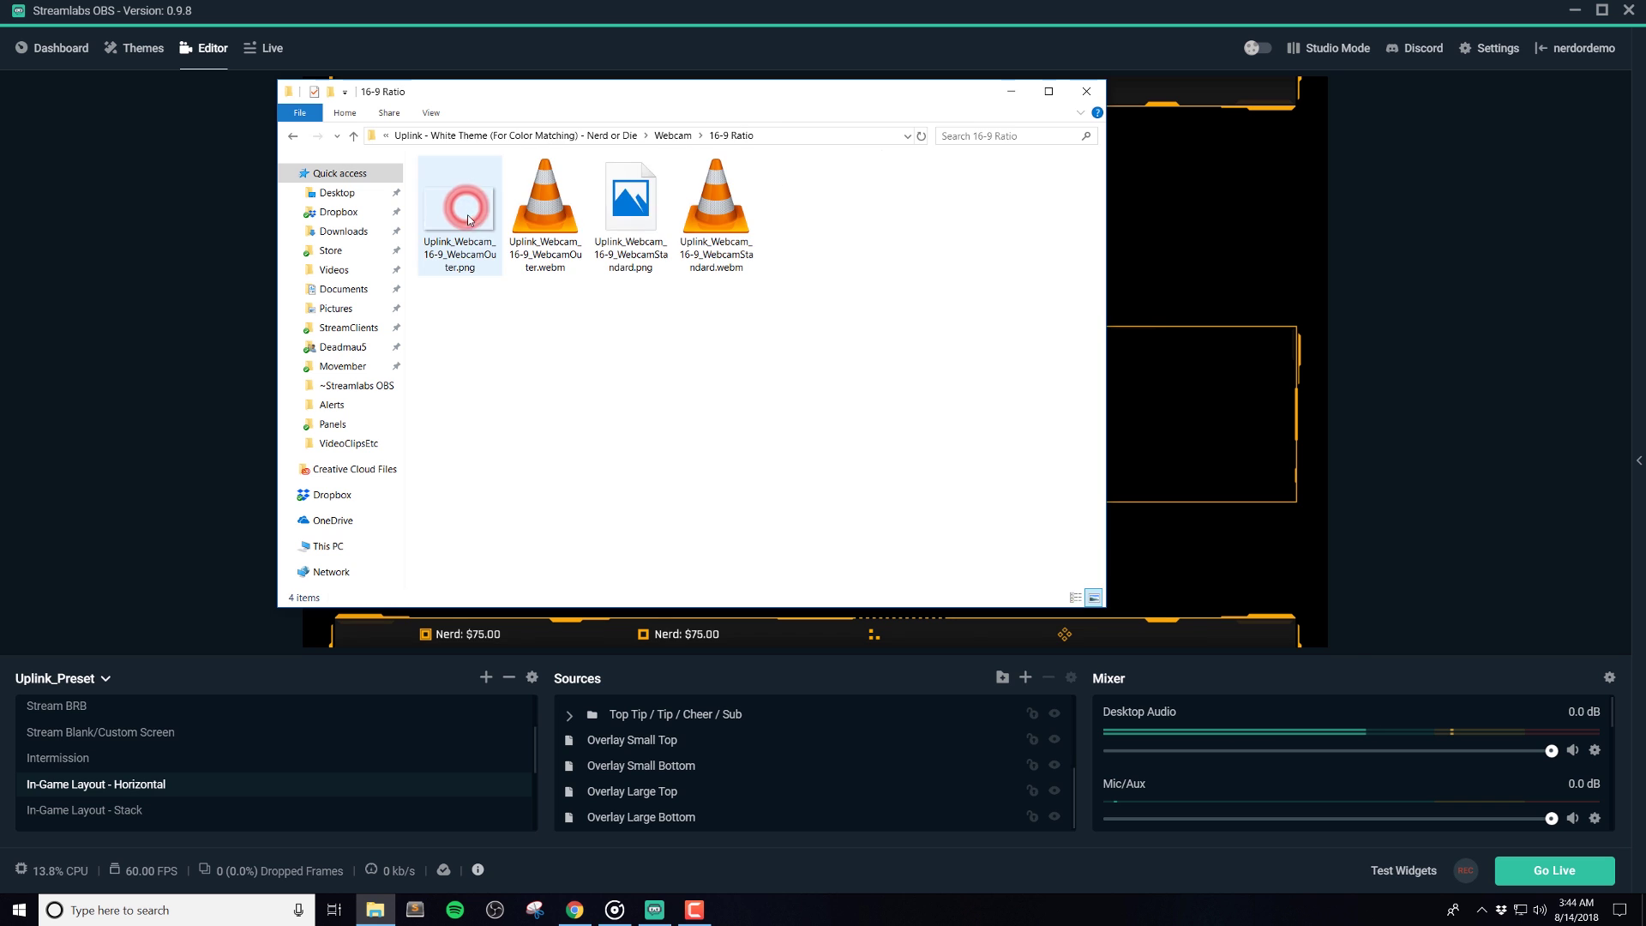
pyautogui.doubleClick(482, 216)
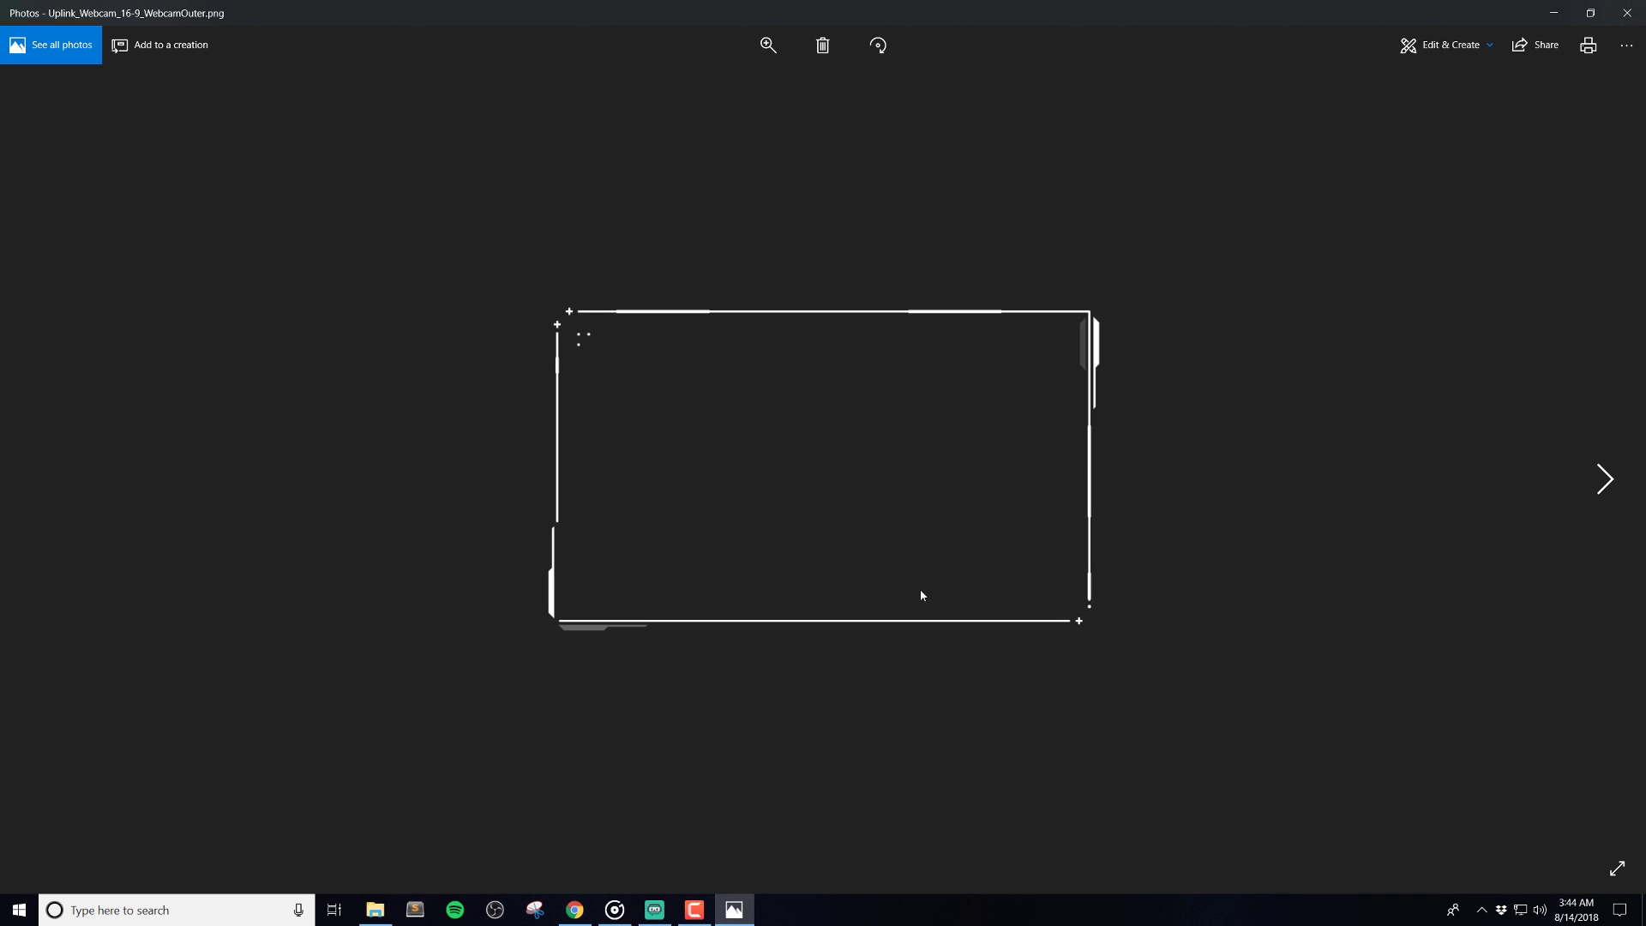
# Return to Streamlabs OBS and switch to the In-Game Layout - Stack scene
pyautogui.click(1628, 12)
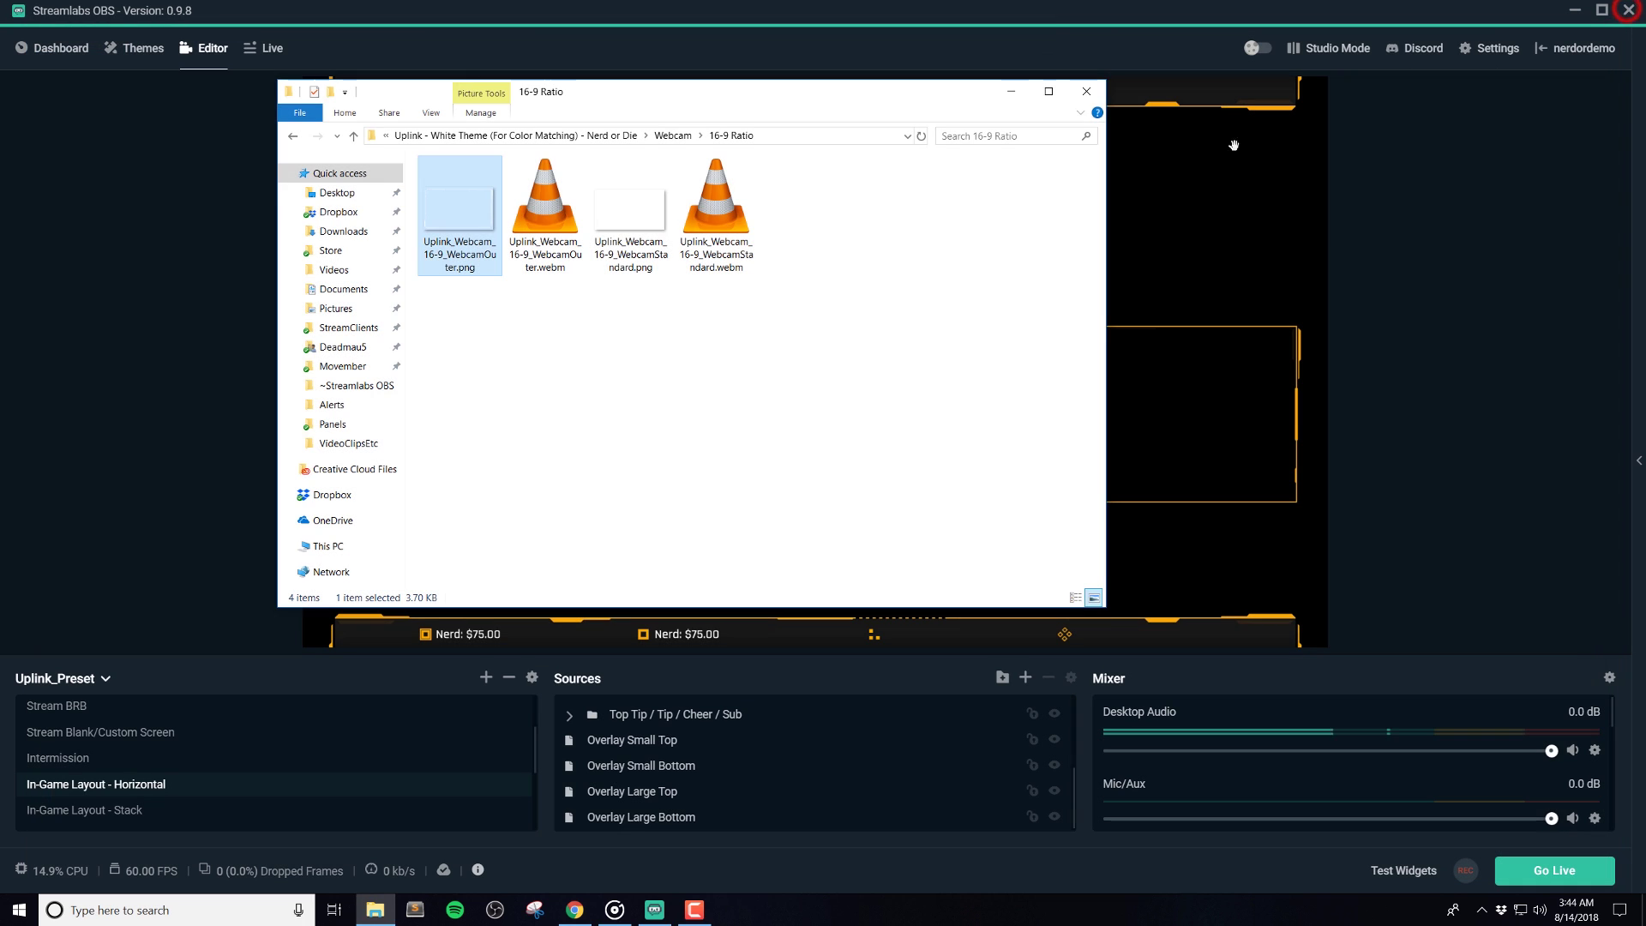
pyautogui.click(1044, 27)
pyautogui.click(152, 814)
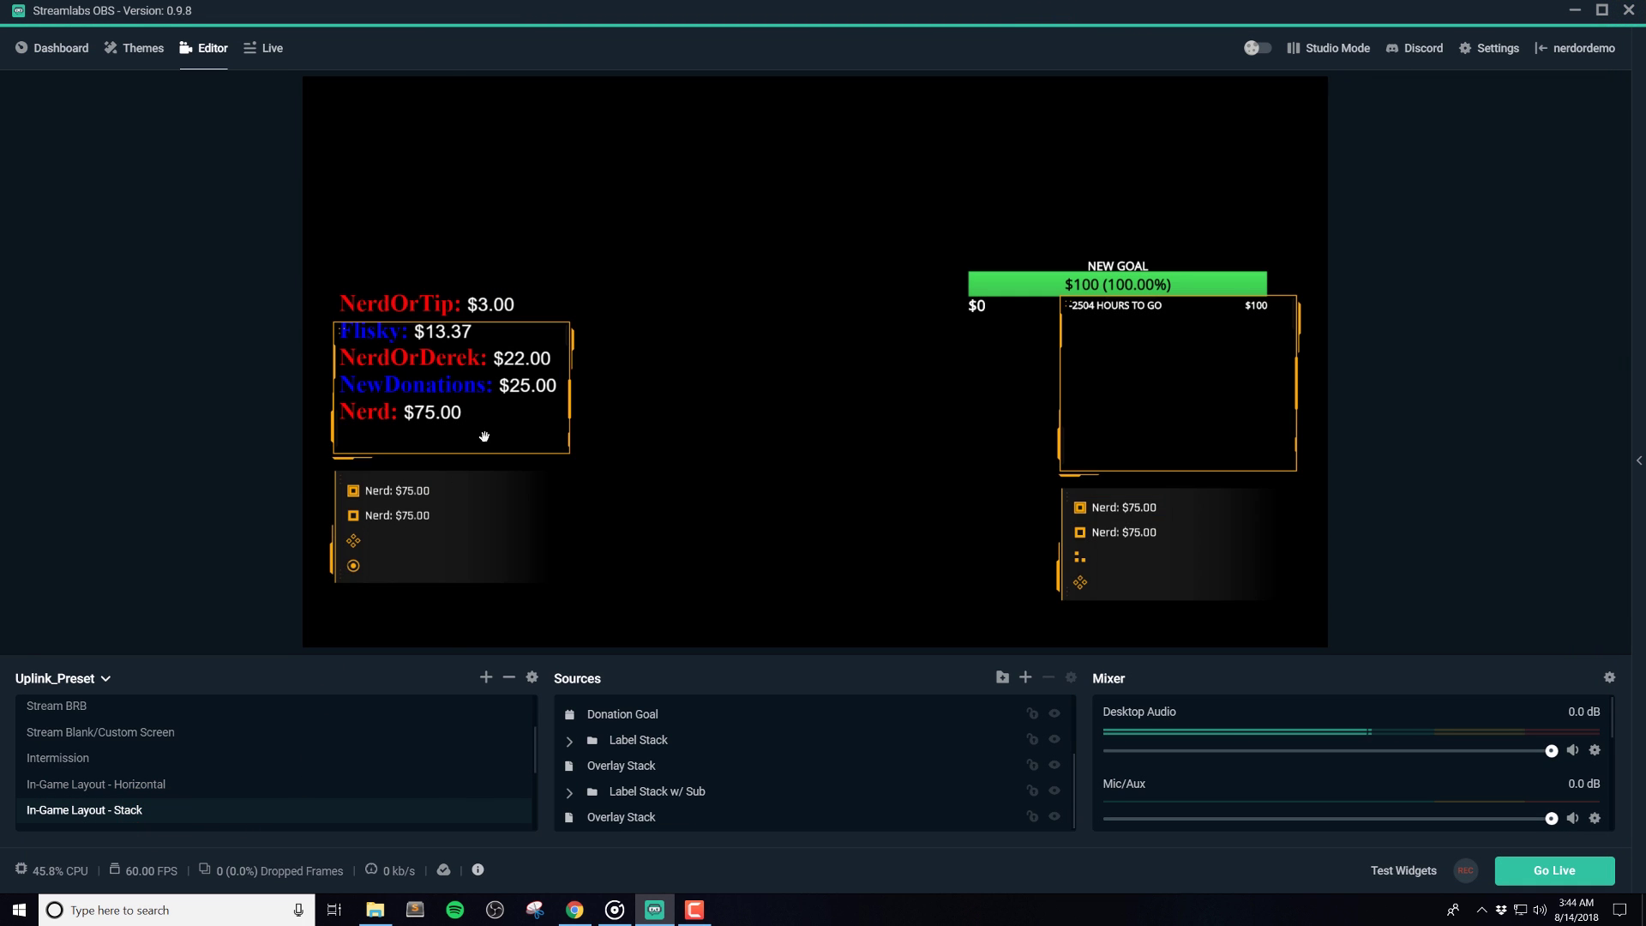
# Hide the Event List and Donation Goal sources
pyautogui.click(464, 397)
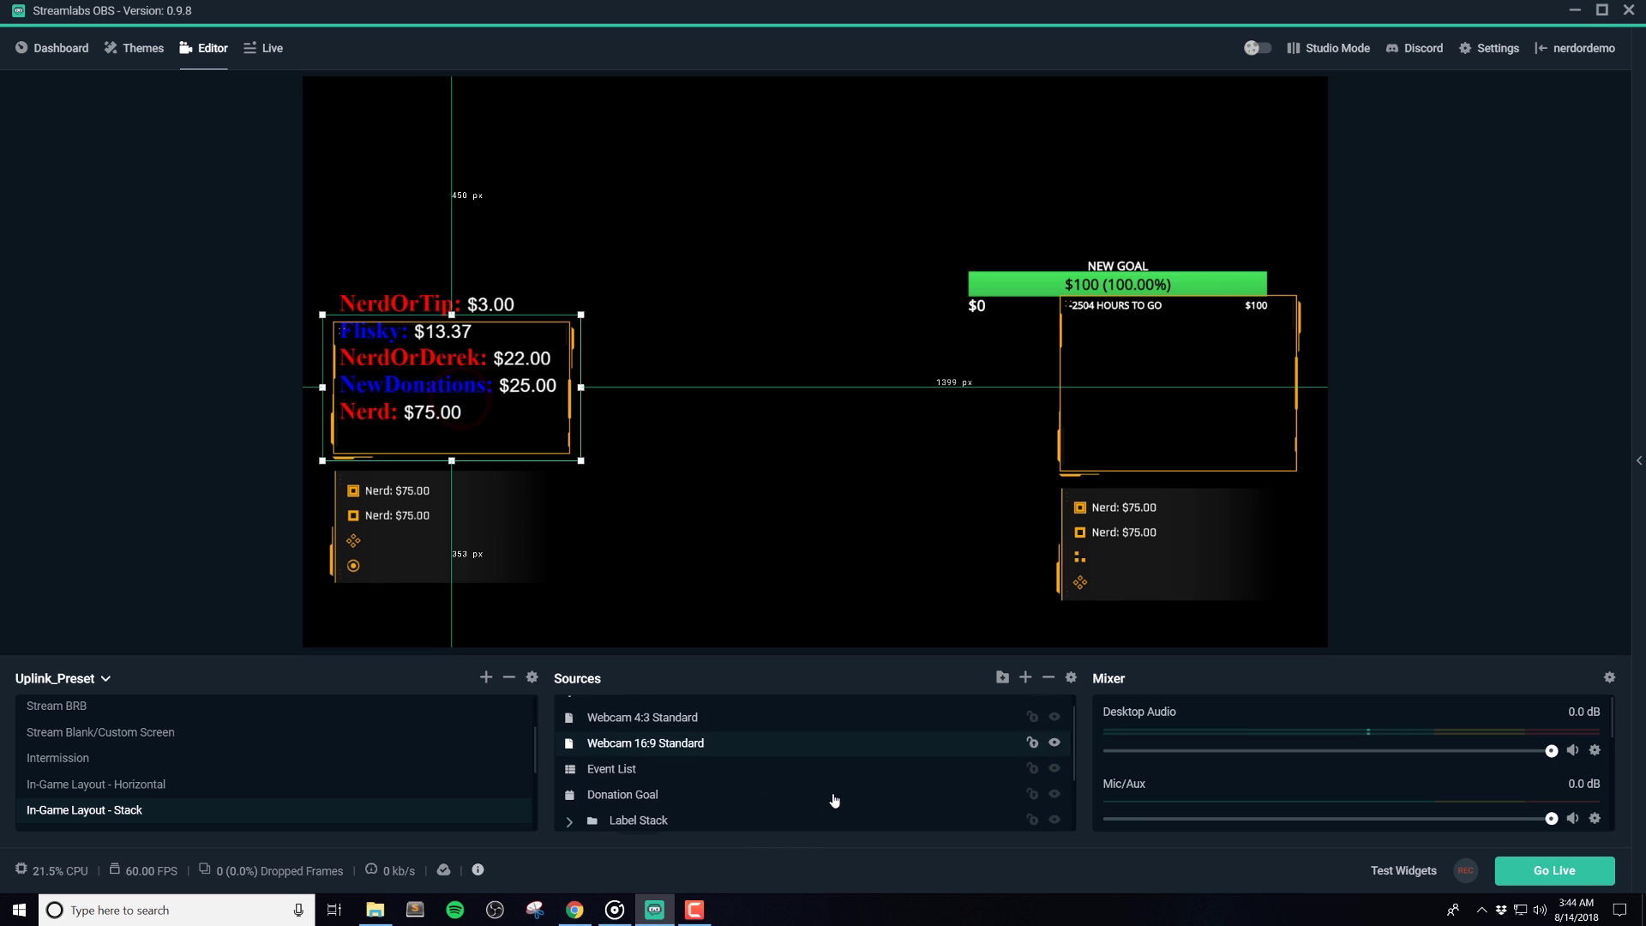
pyautogui.scroll(3, 835, 800)
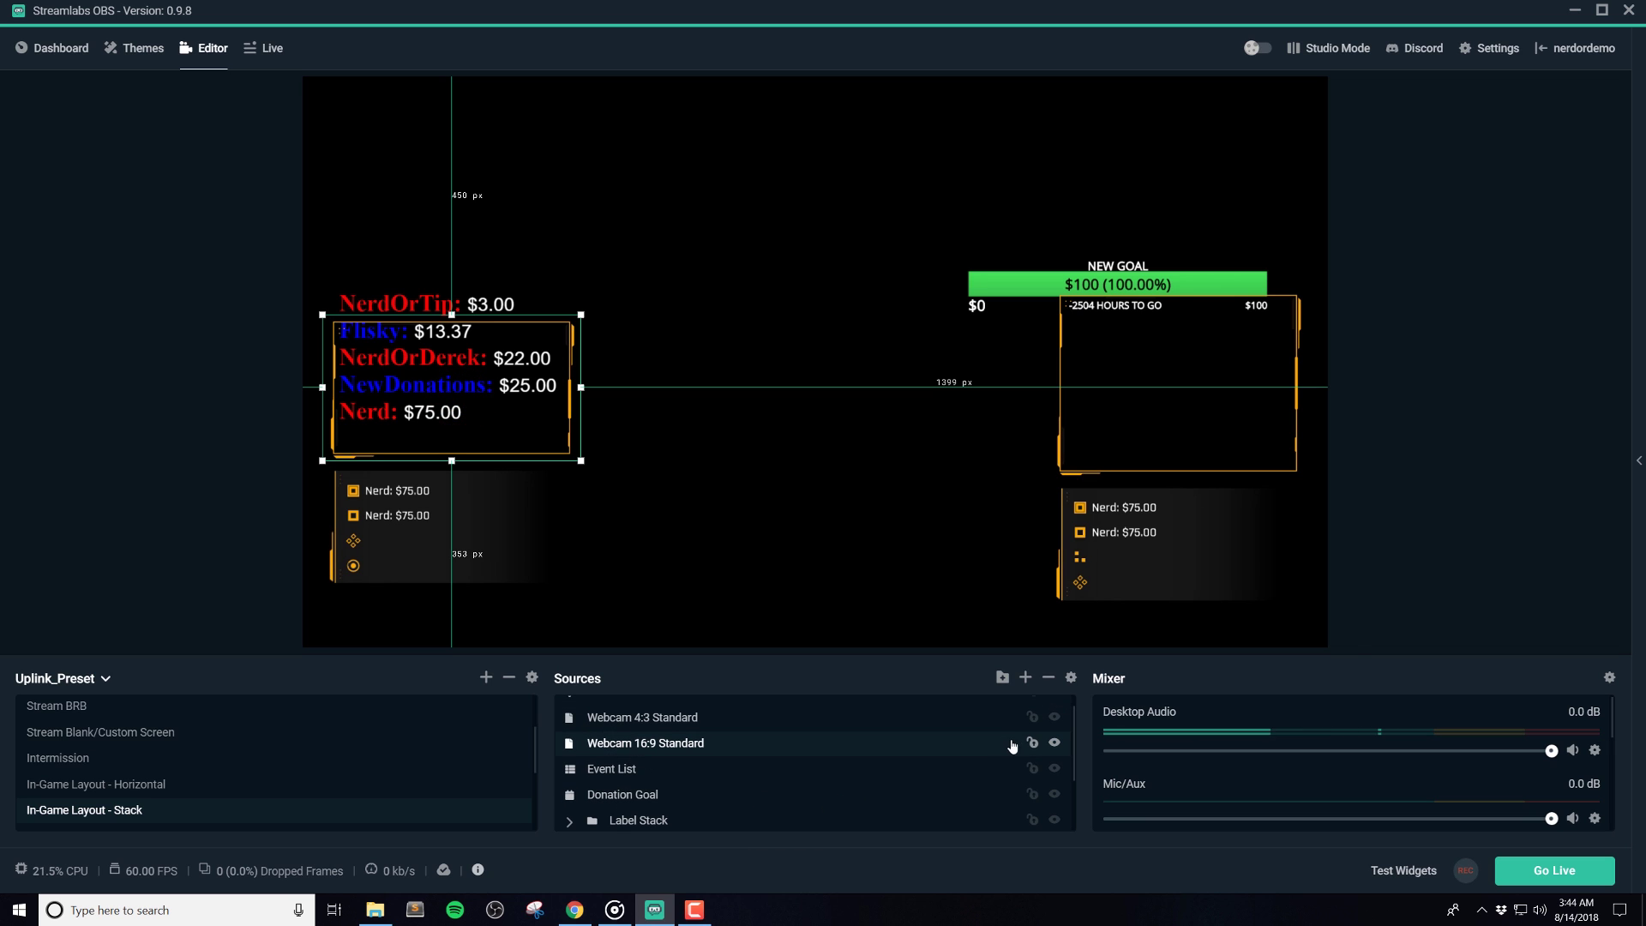
pyautogui.click(1054, 769)
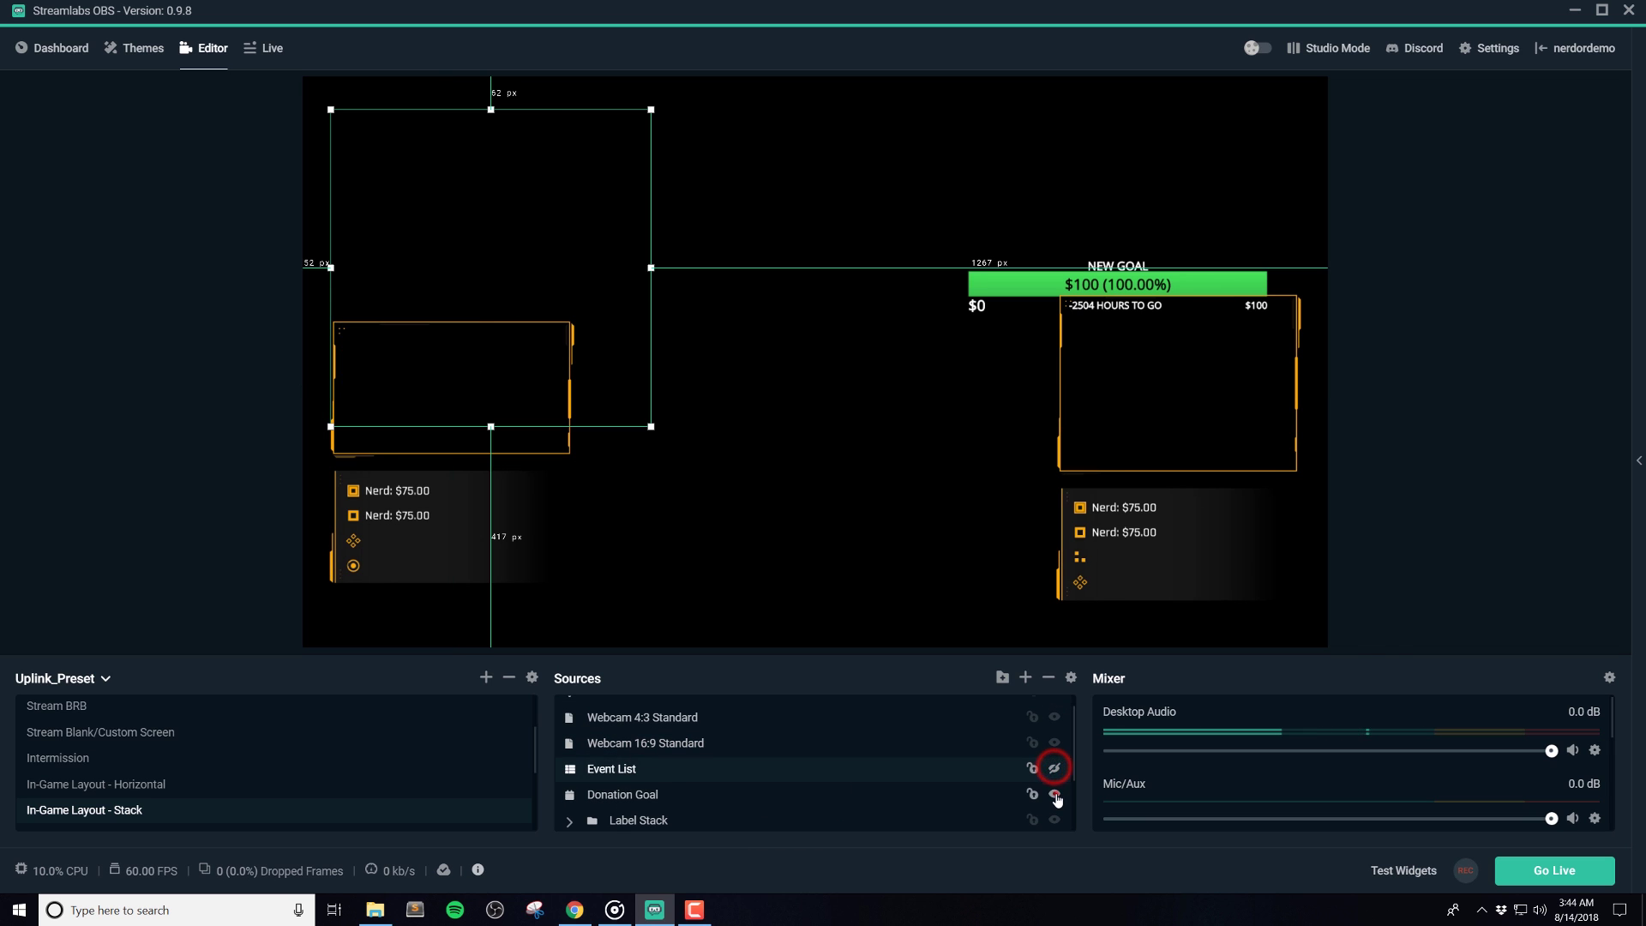
pyautogui.click(1055, 794)
# Set Webcam 16:9 Standard to the white theme's 16-9 Ratio Standard webm video
pyautogui.click(572, 337)
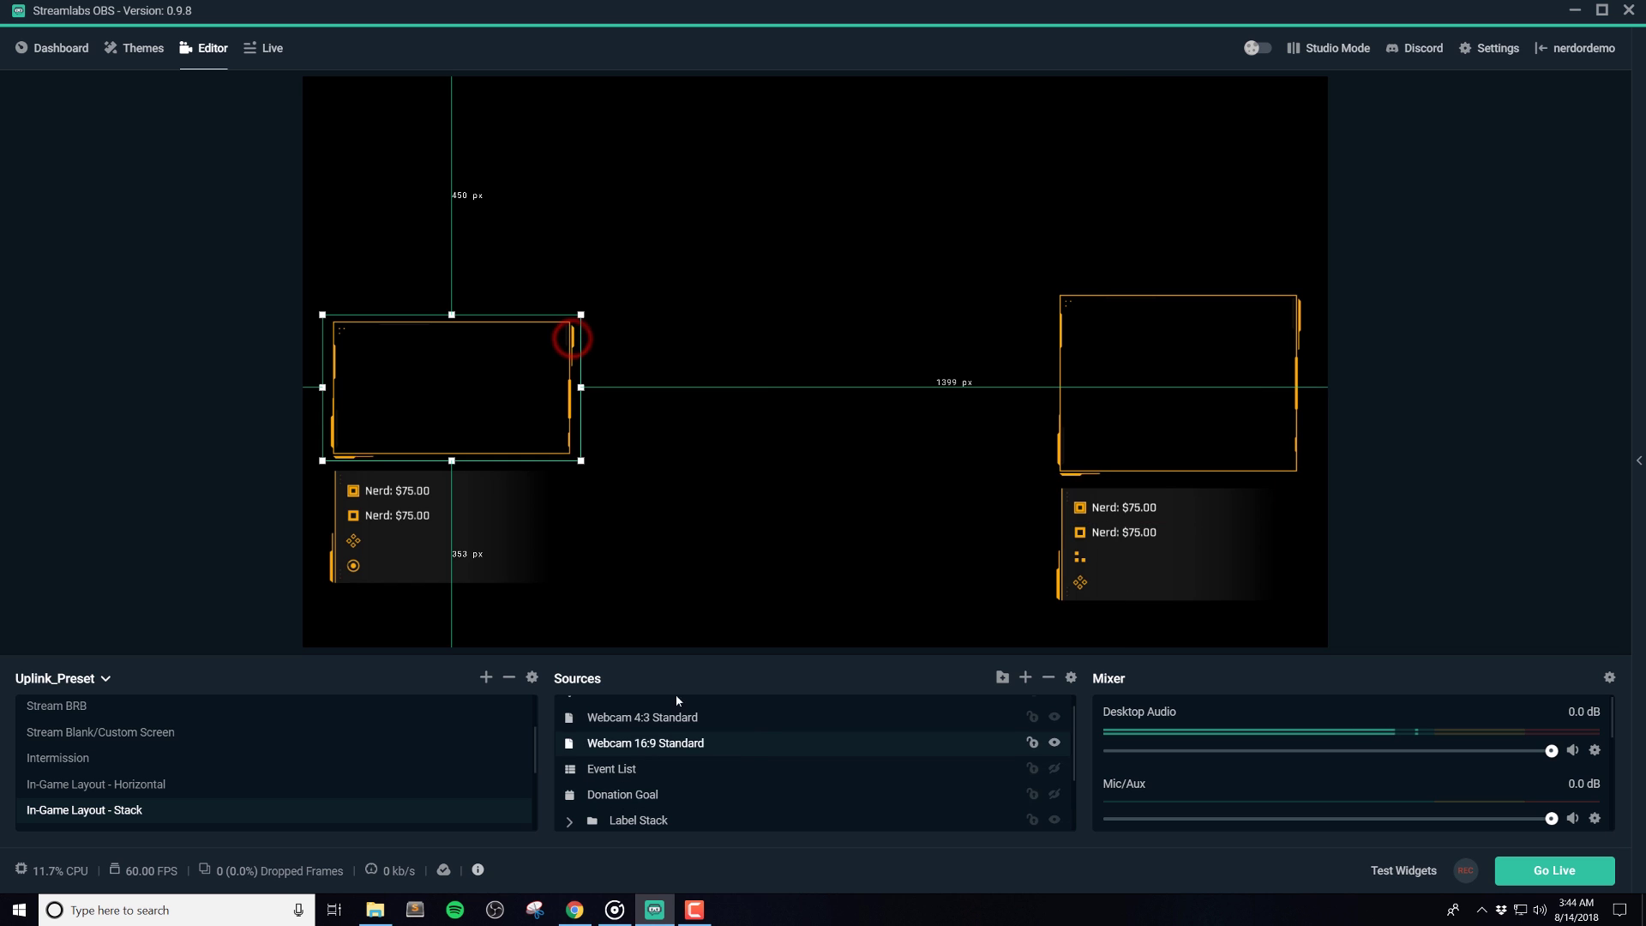
pyautogui.doubleClick(753, 743)
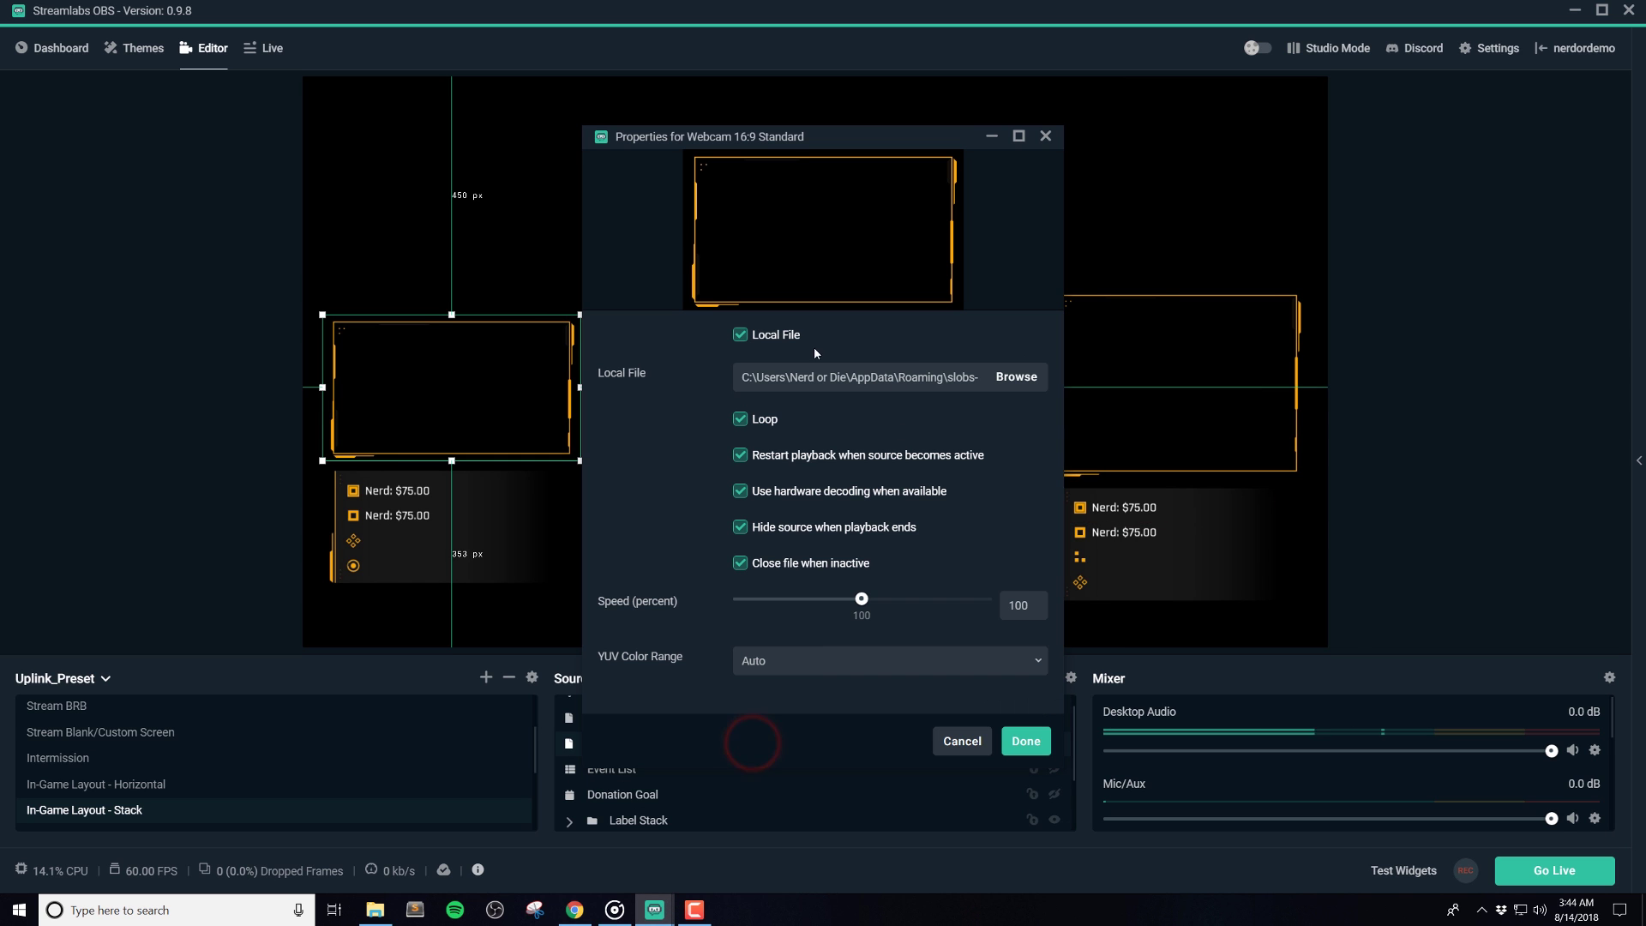
pyautogui.click(1020, 383)
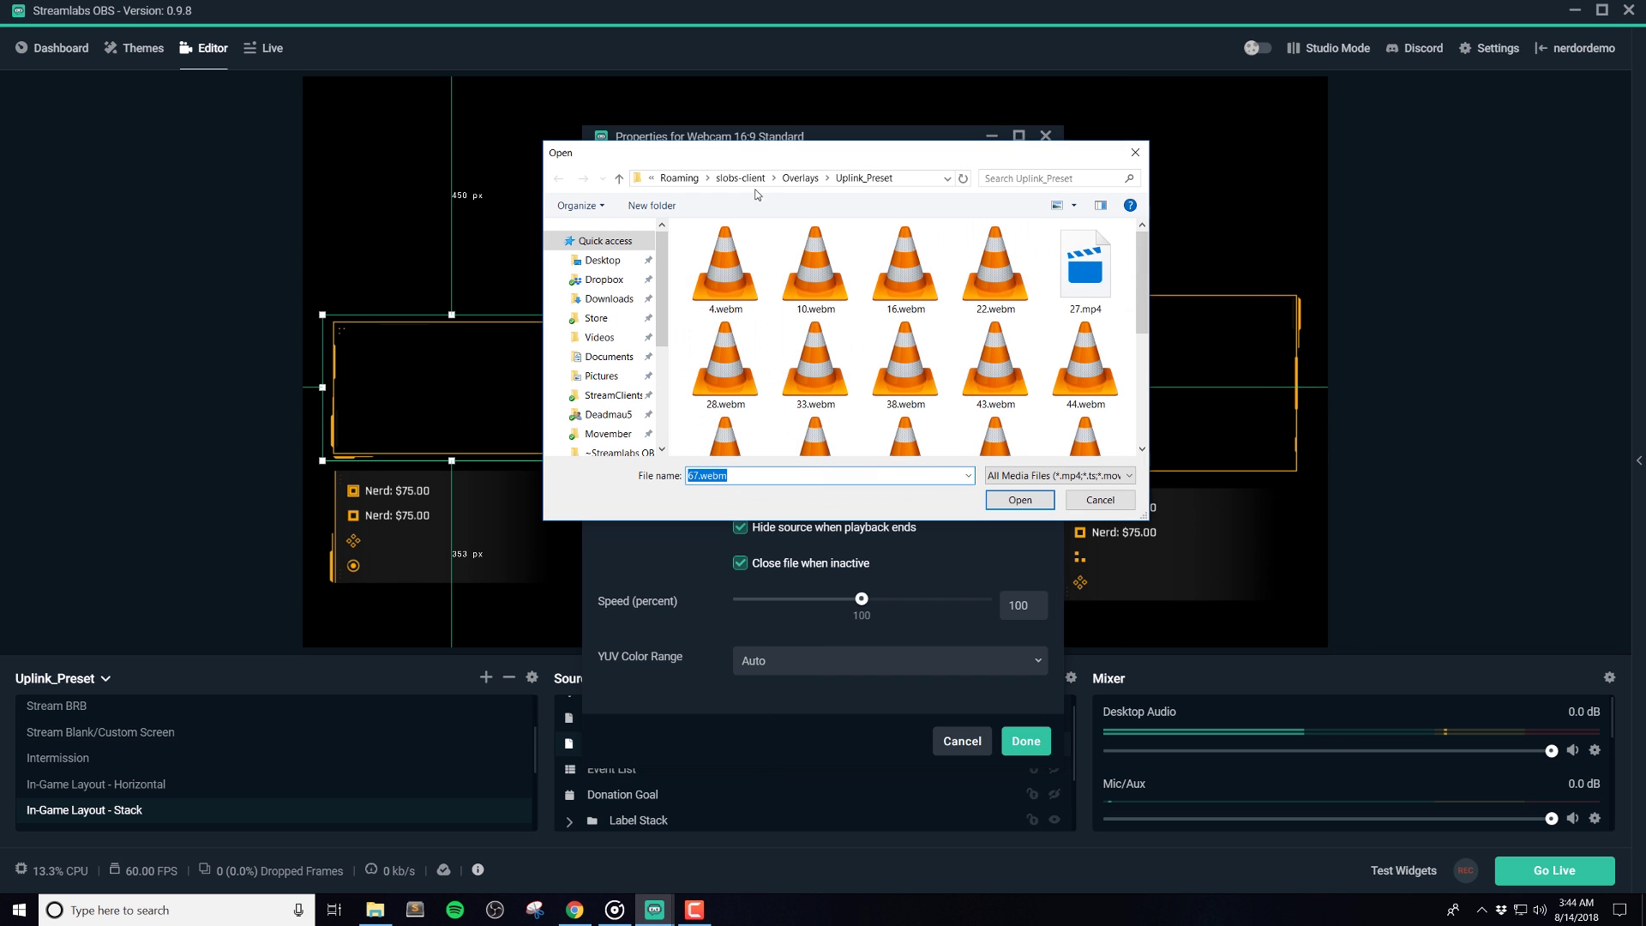
pyautogui.click(609, 261)
pyautogui.doubleClick(808, 276)
pyautogui.click(750, 392)
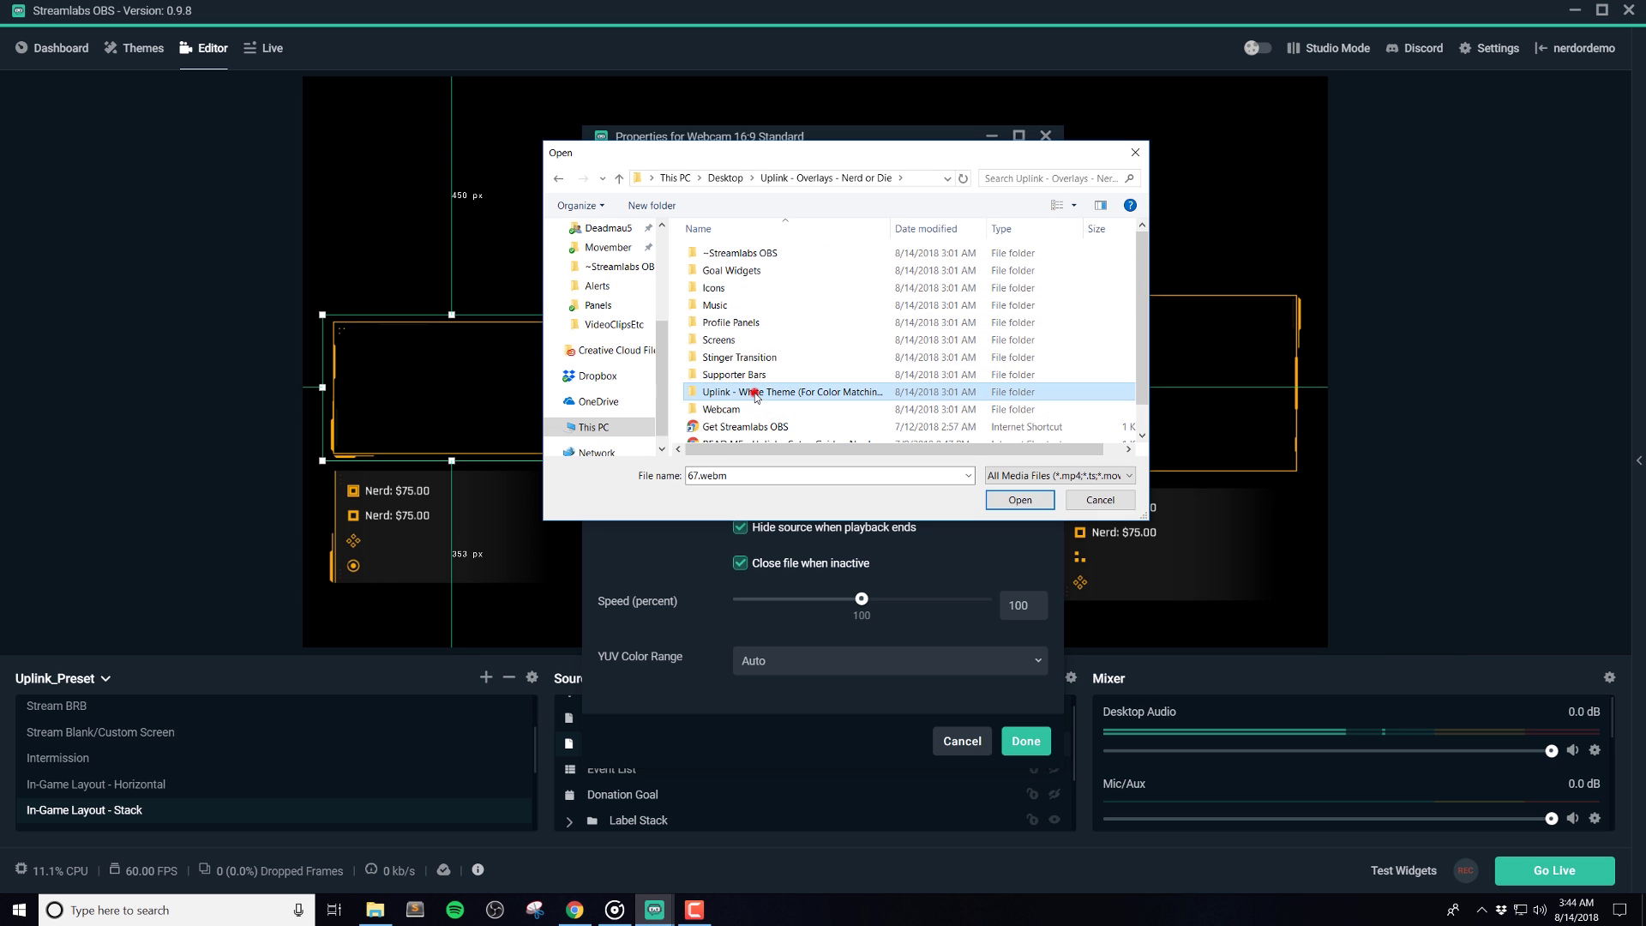
pyautogui.doubleClick(846, 392)
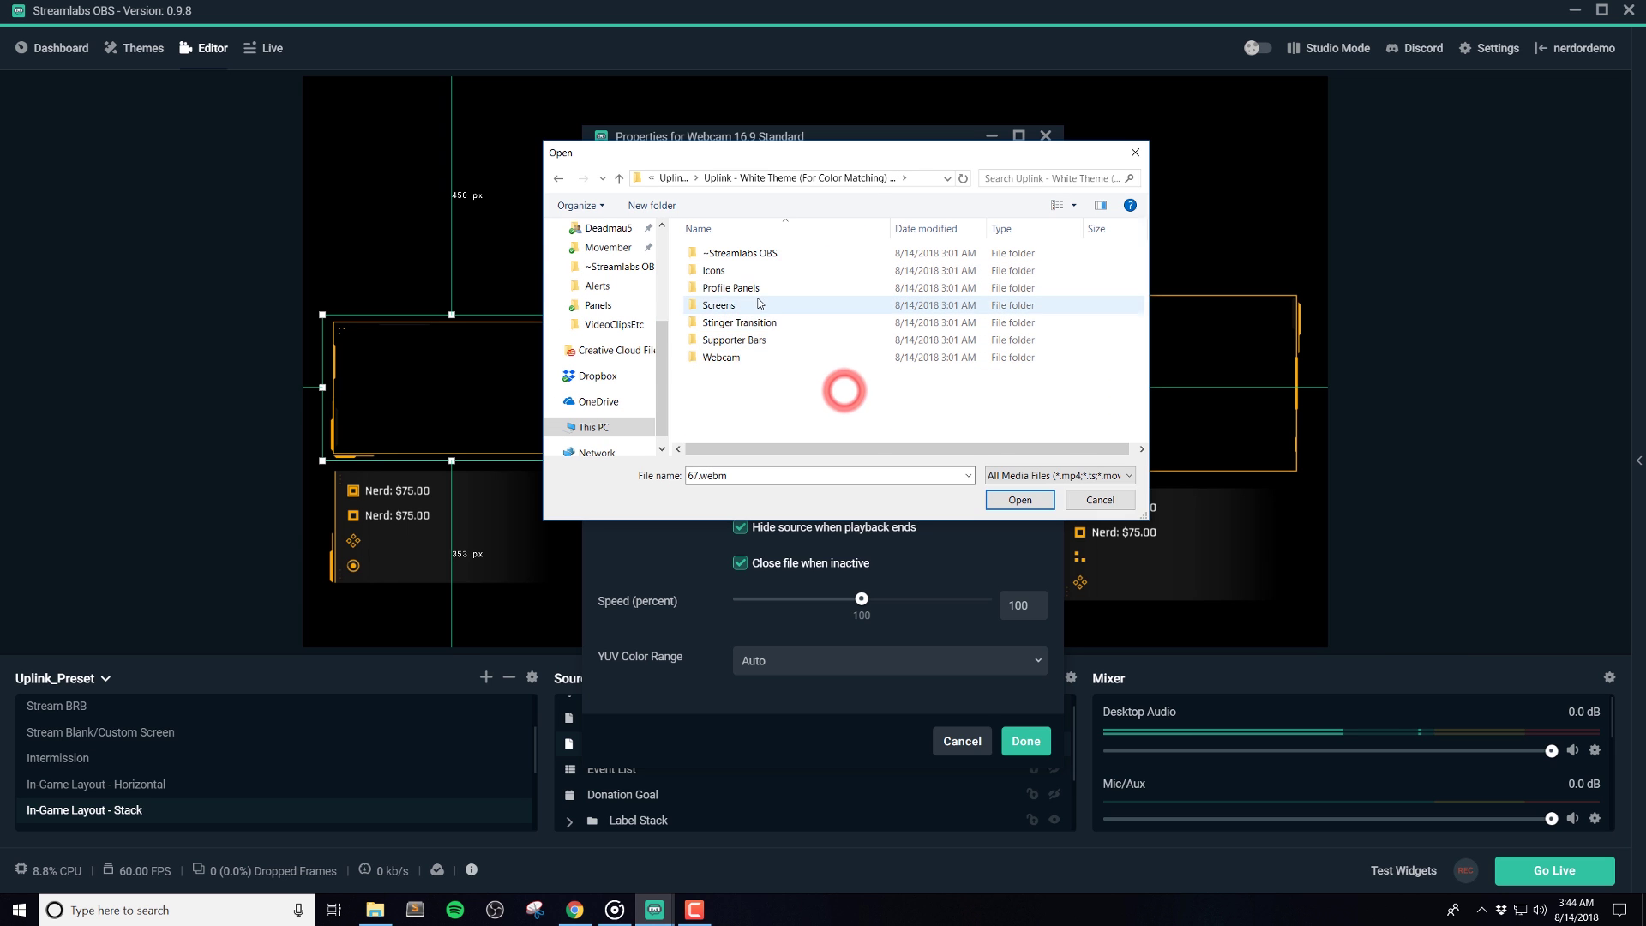
pyautogui.doubleClick(723, 359)
pyautogui.doubleClick(741, 273)
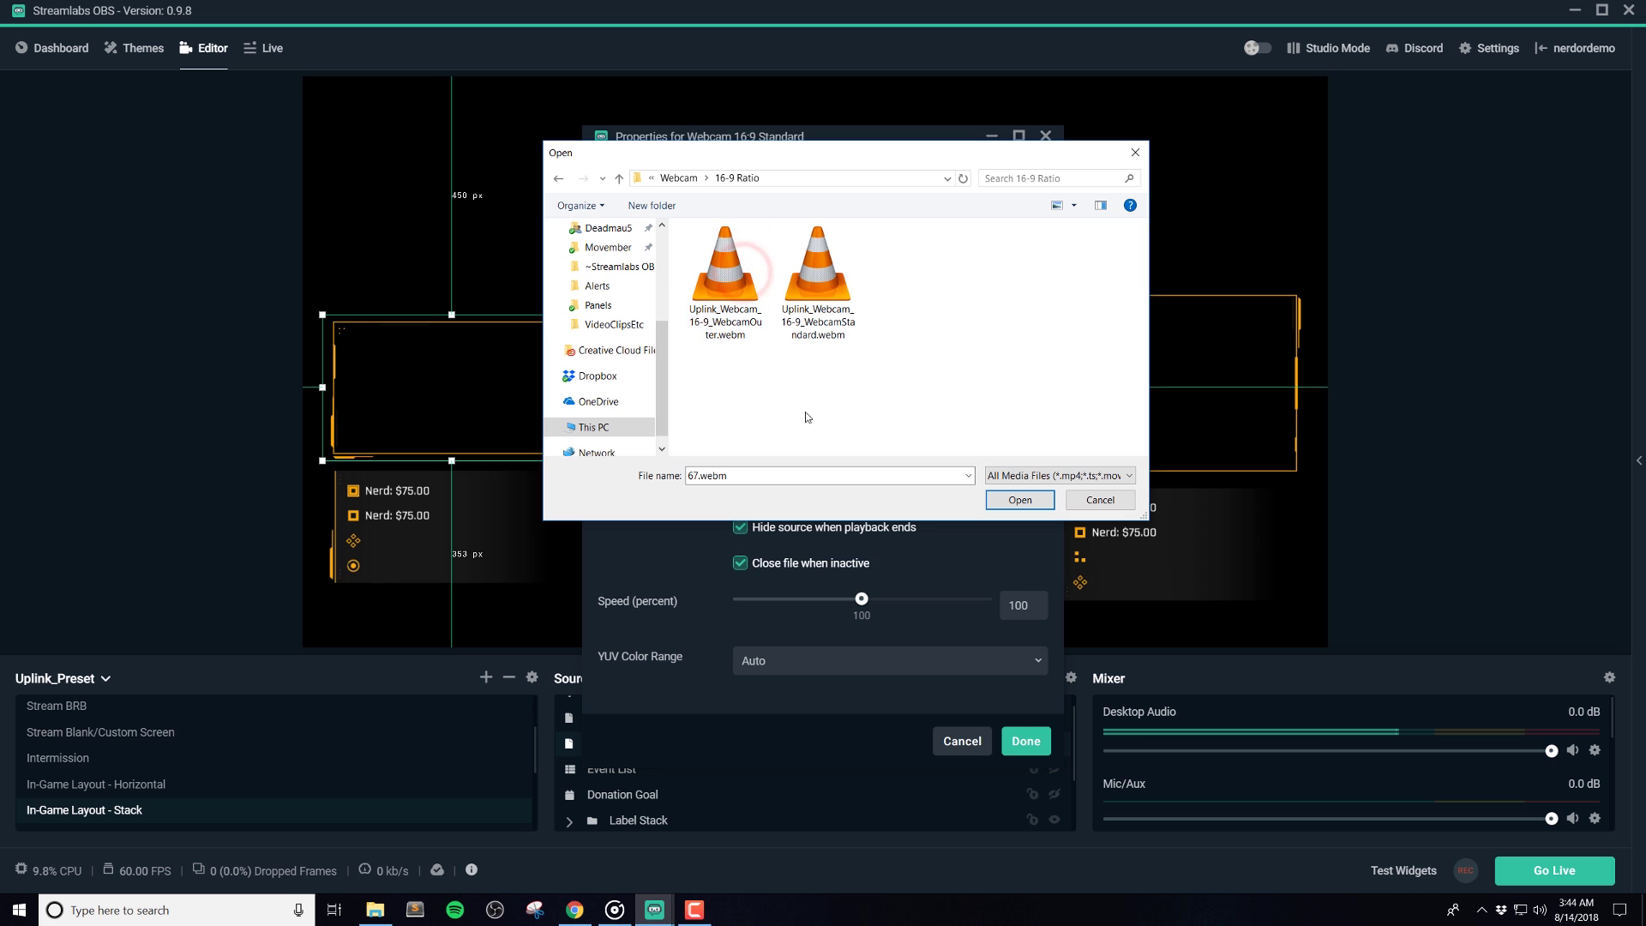
pyautogui.doubleClick(825, 287)
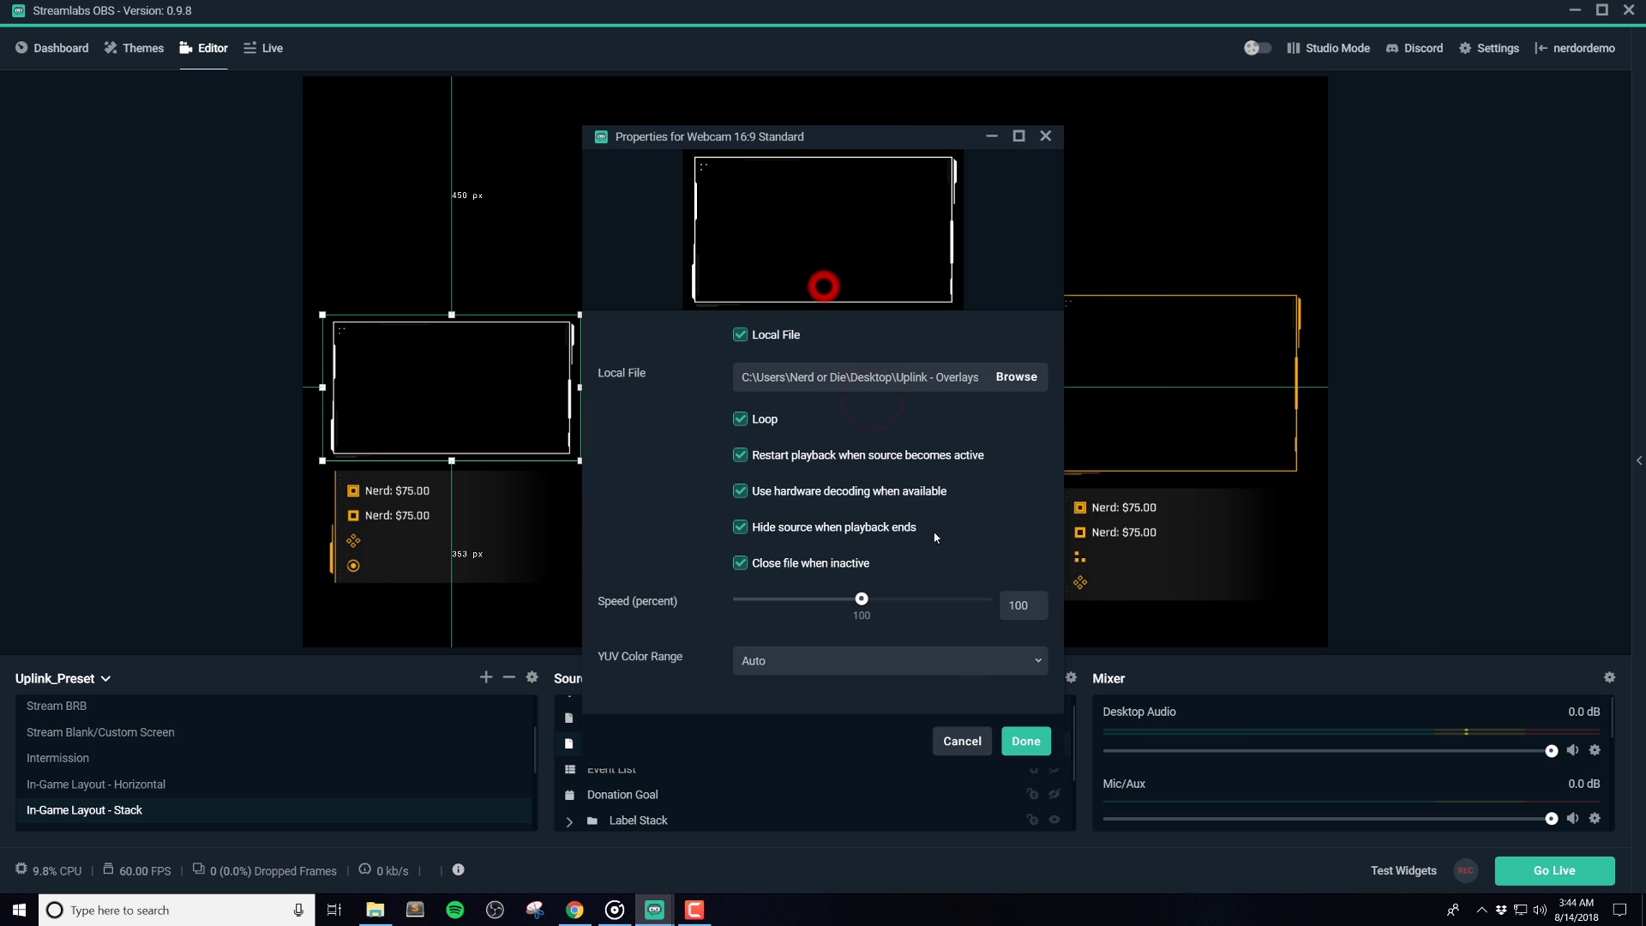
pyautogui.click(1012, 737)
pyautogui.click(216, 391)
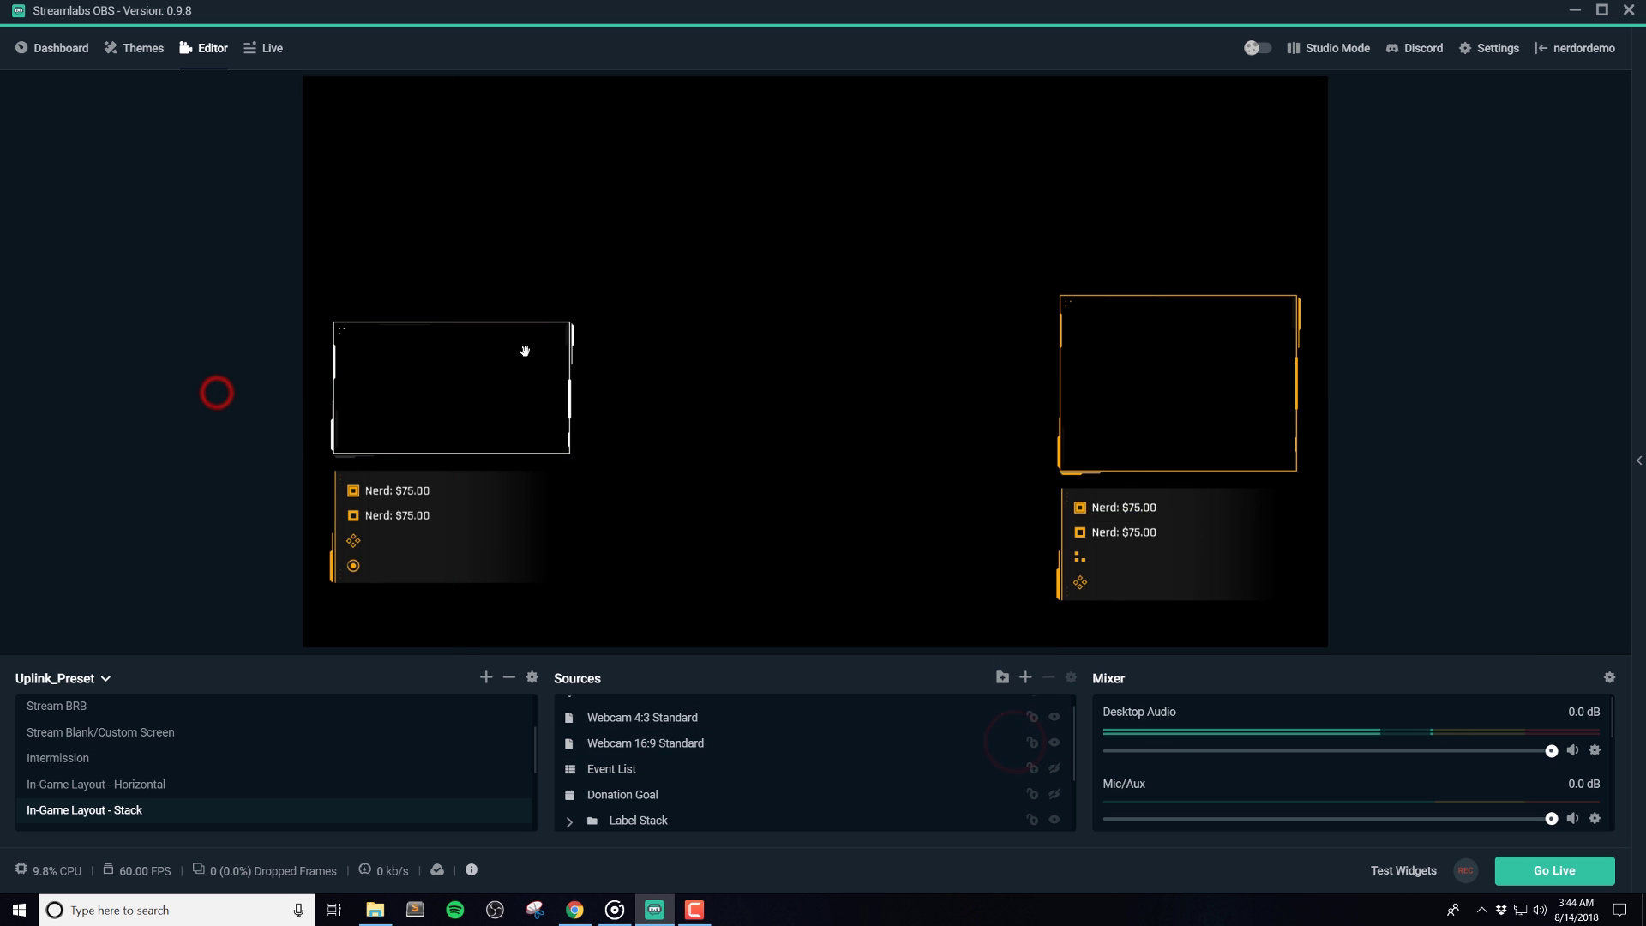
pyautogui.click(573, 356)
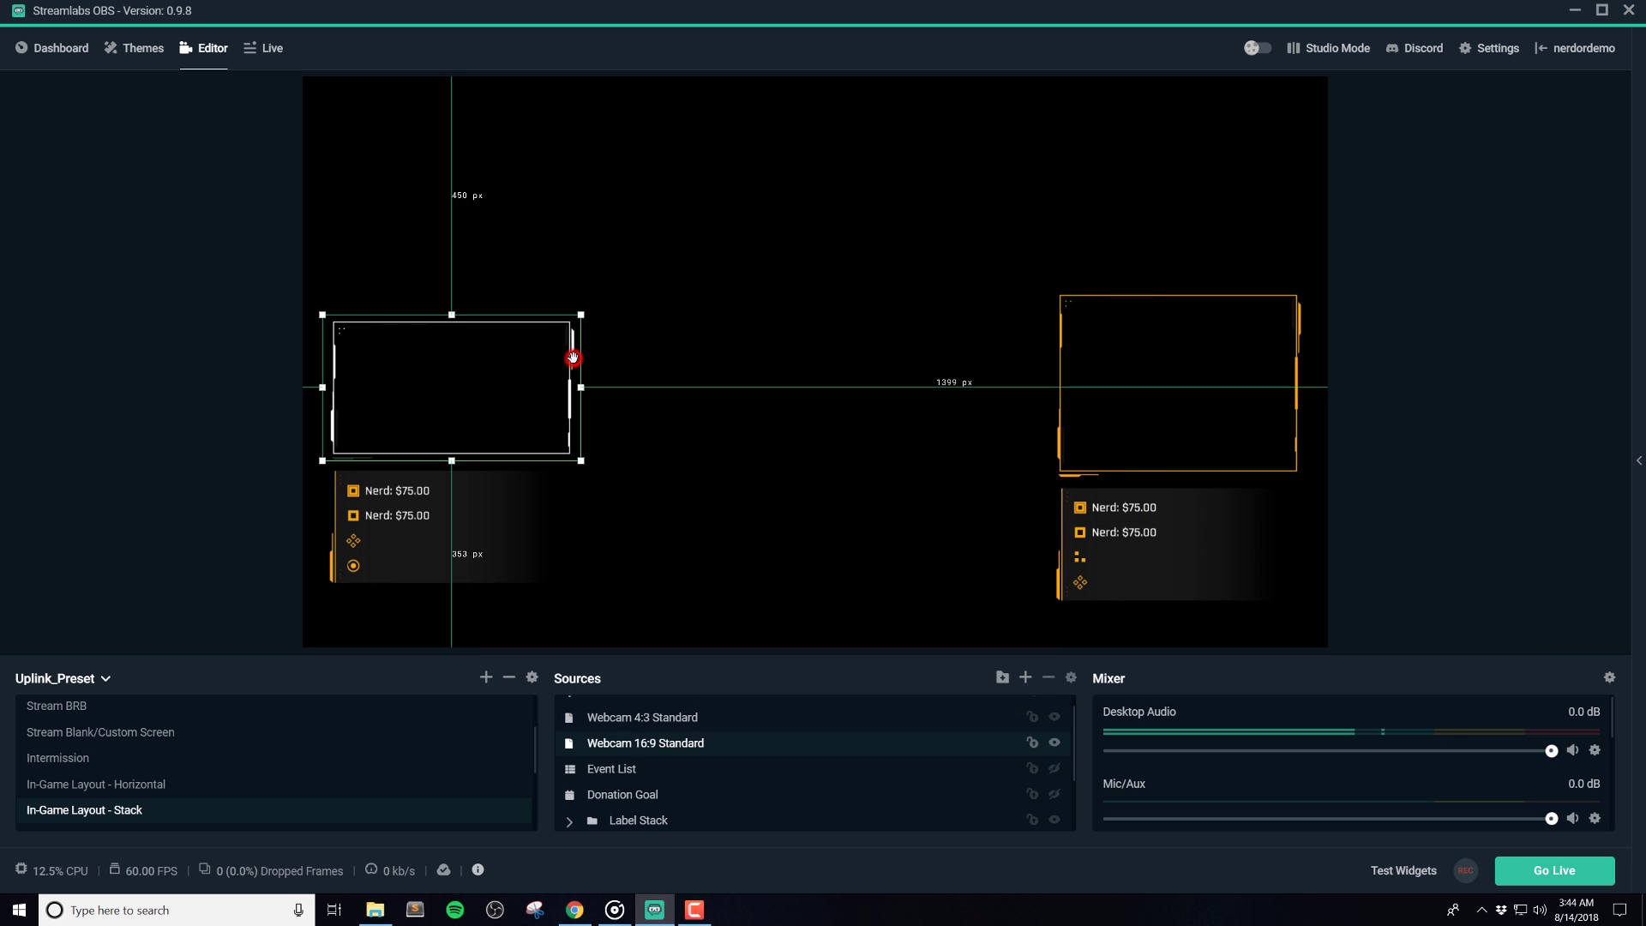
# Set the Webcam 16:9 Standard Color Correction filter colour to hex FF0000
pyautogui.click(766, 739)
pyautogui.rightClick(766, 739)
pyautogui.click(811, 634)
pyautogui.scroll(-1, 730, 600)
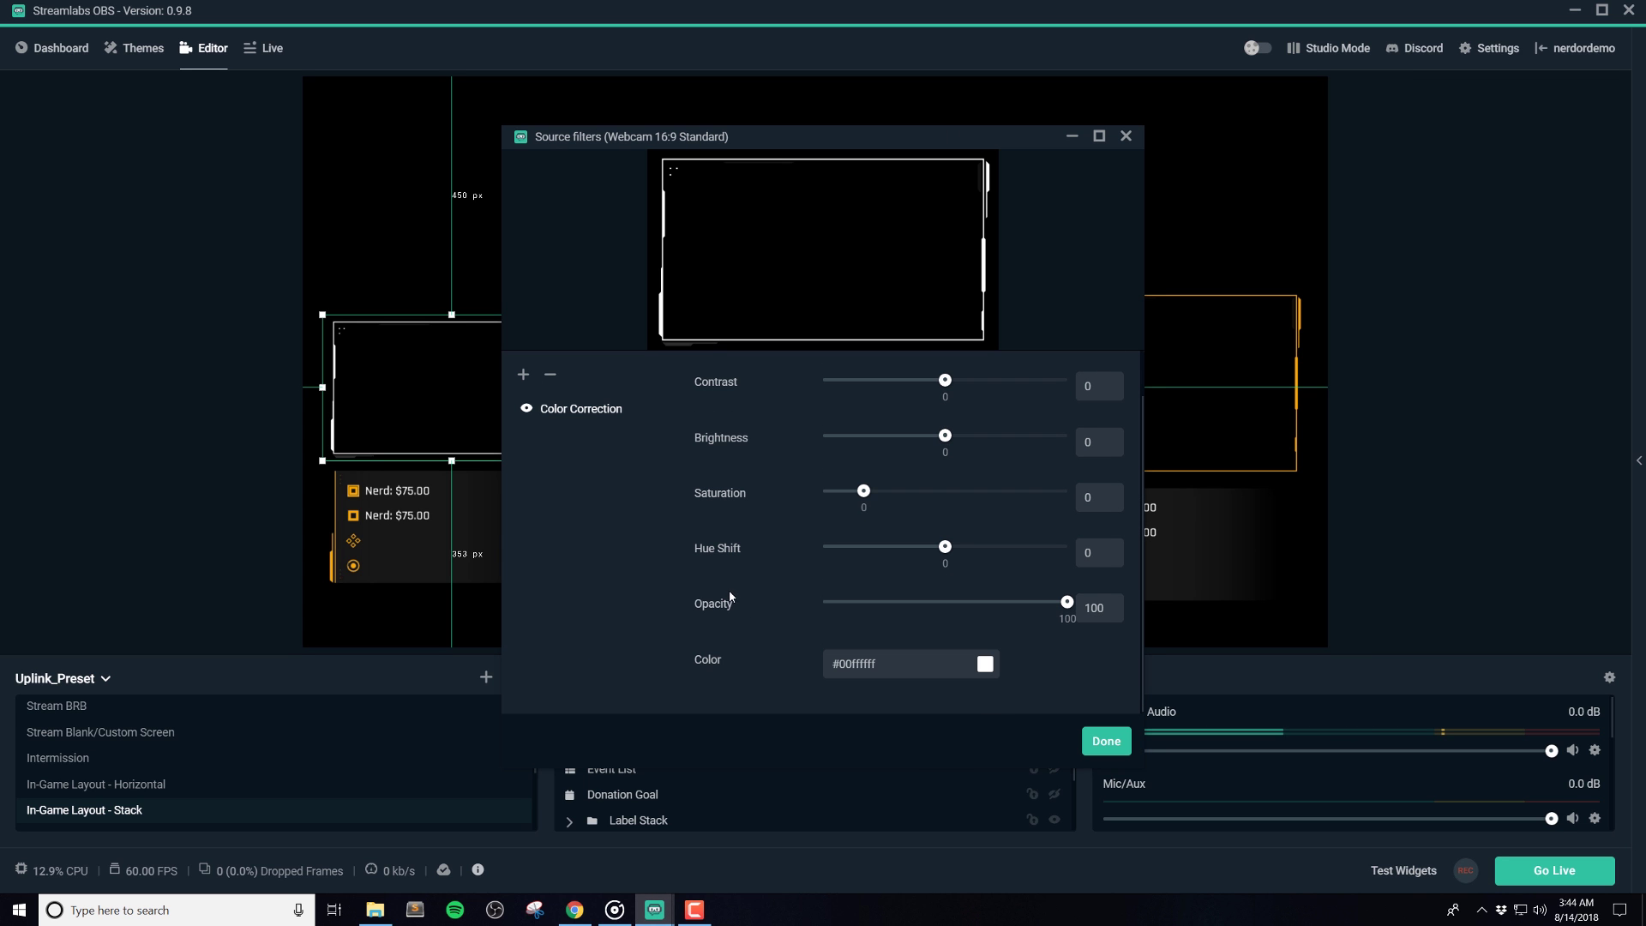
pyautogui.click(862, 664)
pyautogui.scroll(-3, 795, 620)
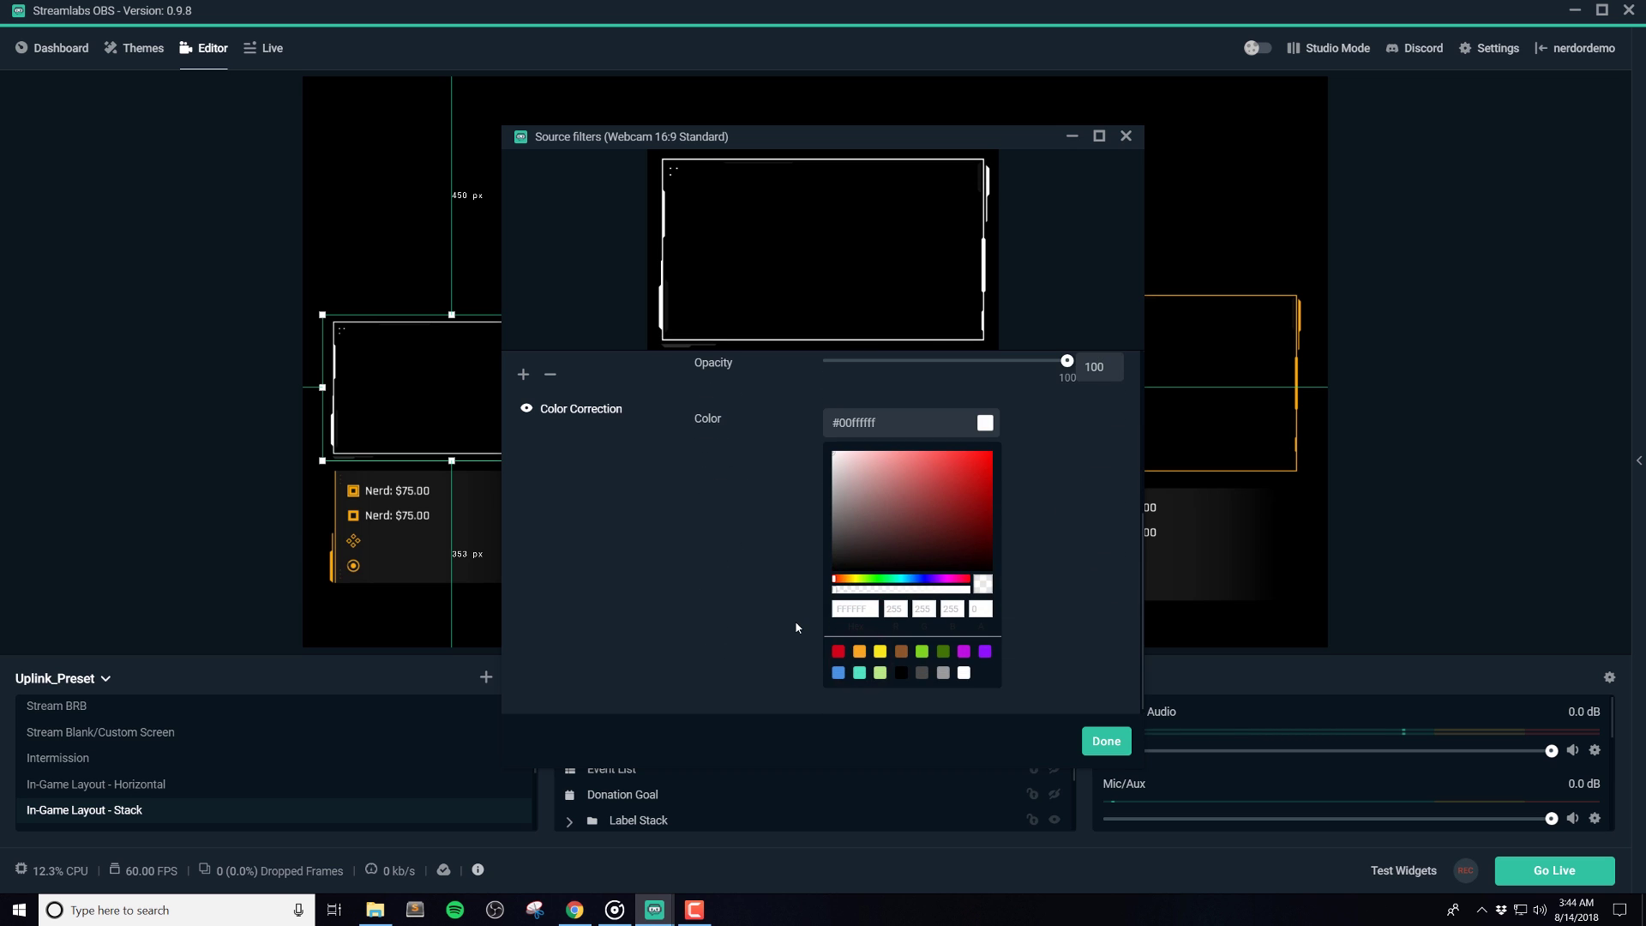
pyautogui.doubleClick(851, 610)
pyautogui.click(858, 656)
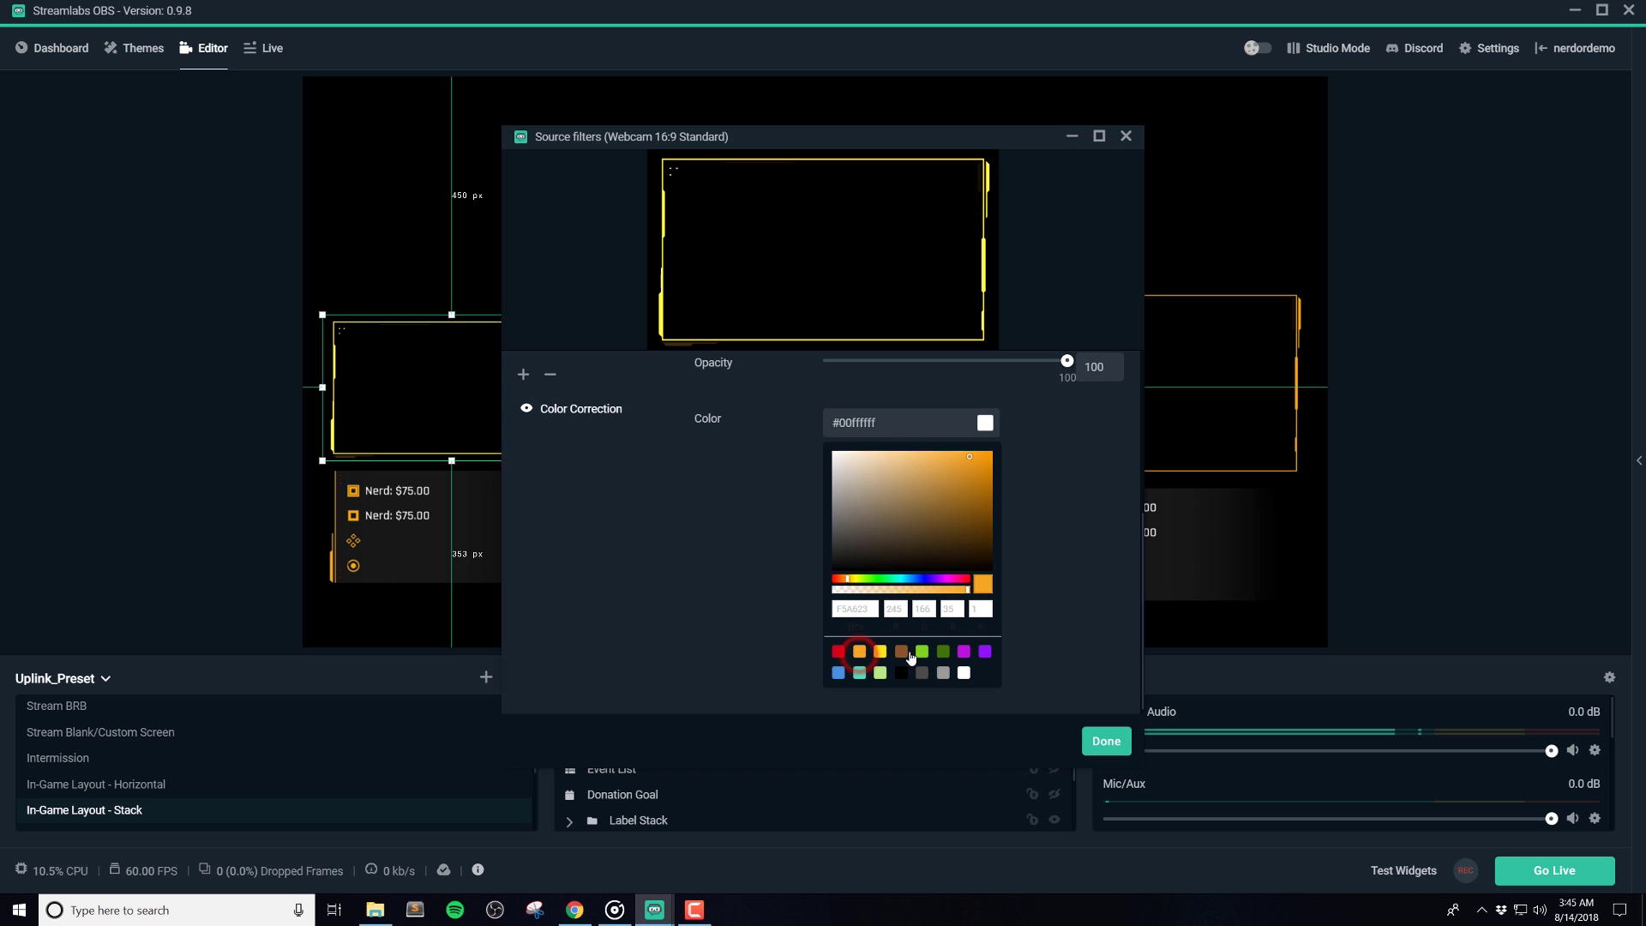
pyautogui.click(986, 653)
pyautogui.write('FF0000')
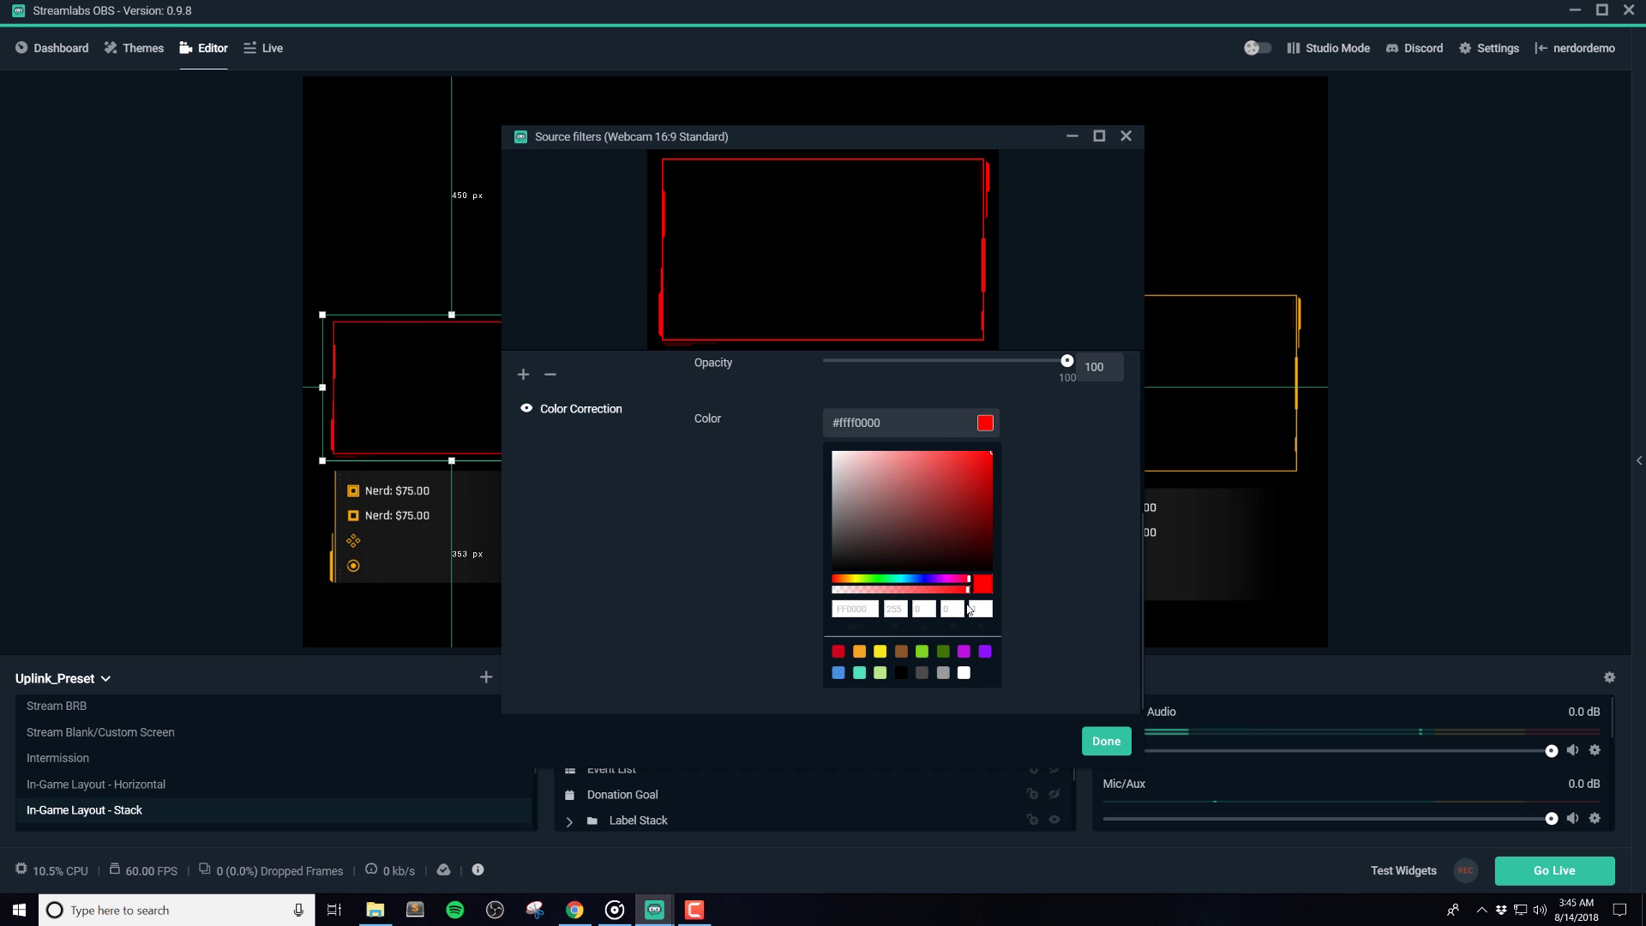
pyautogui.click(1028, 599)
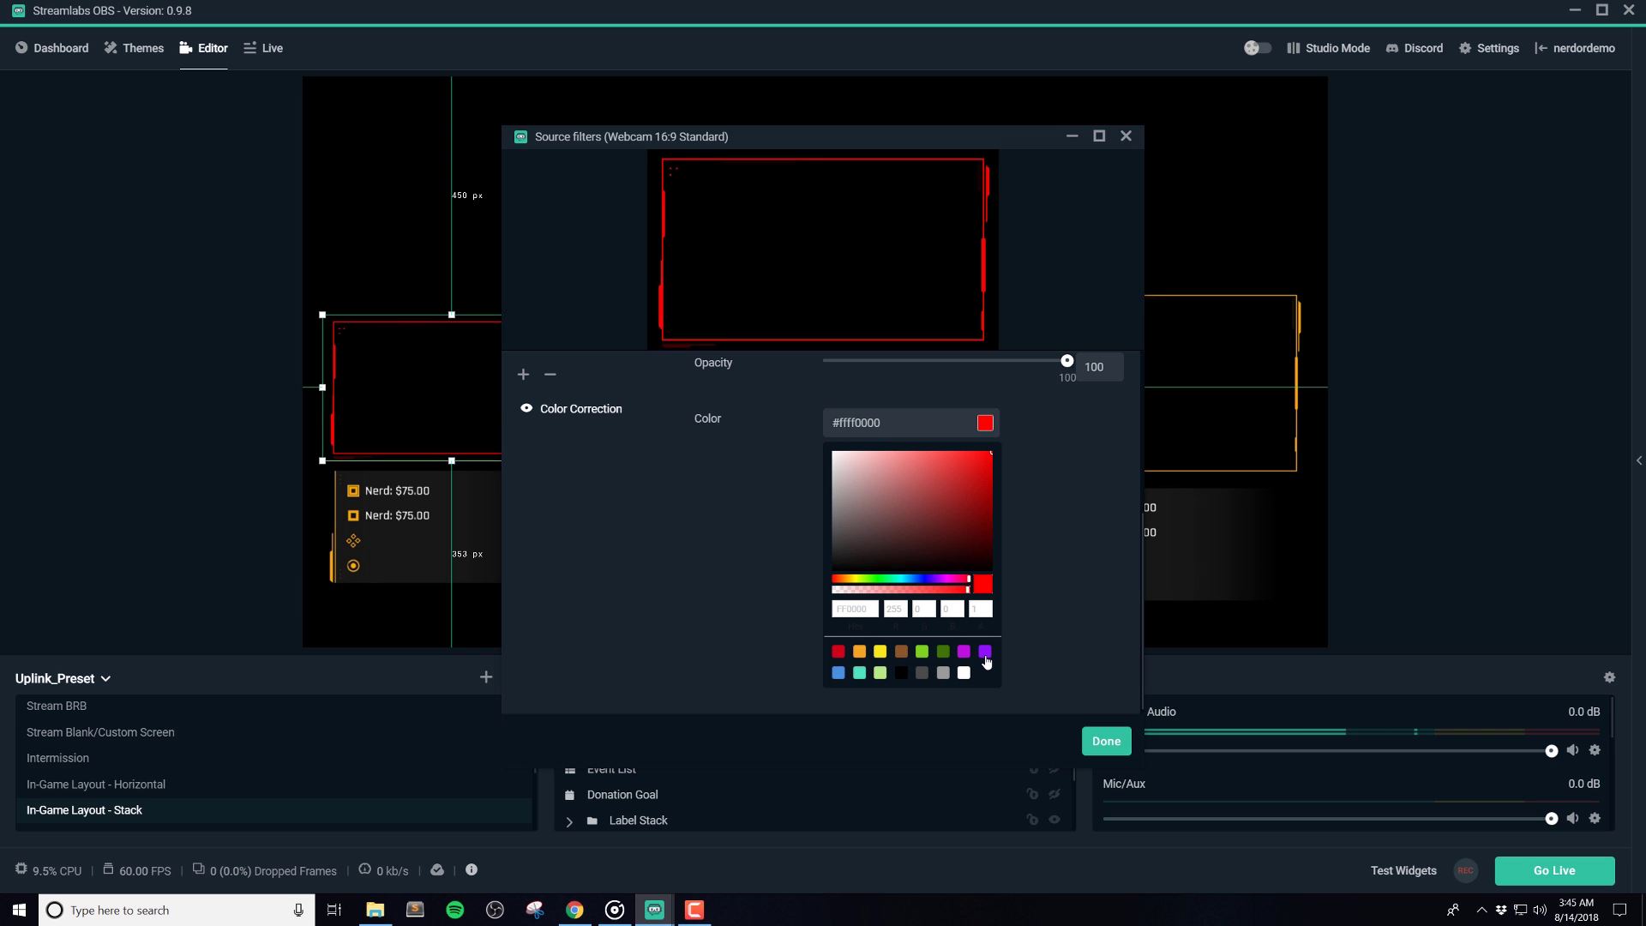
# Keep the red tint, select the Donation Goal source, and bring up the Uplink overlay folder
pyautogui.click(1112, 751)
pyautogui.click(1410, 538)
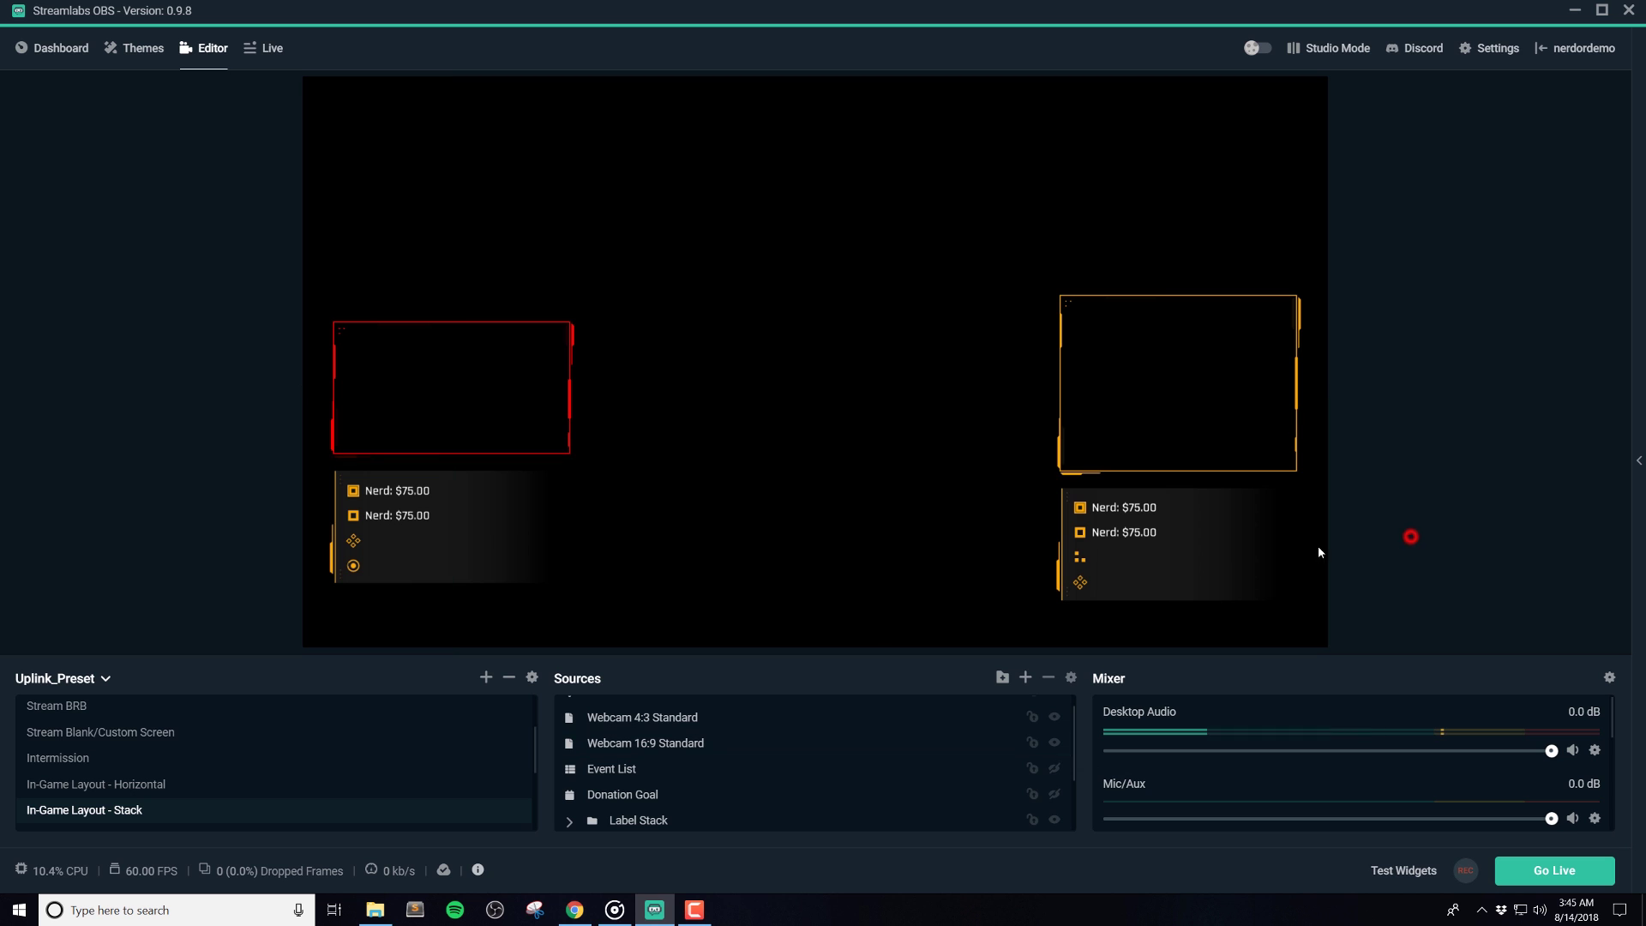
pyautogui.click(1158, 577)
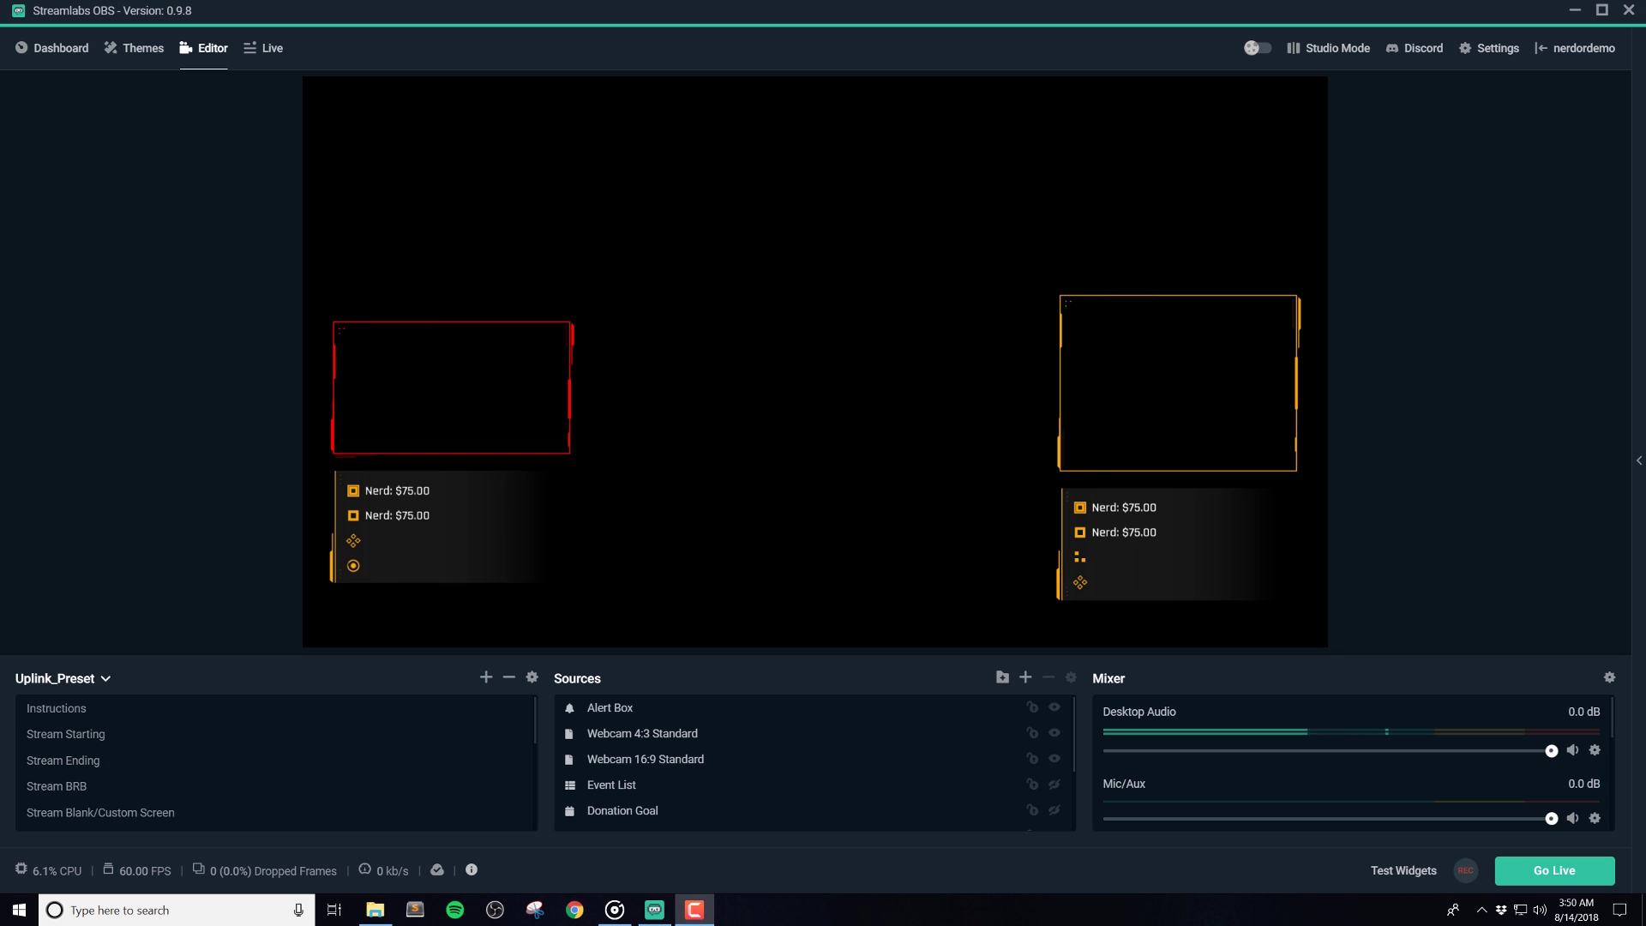
pyautogui.click(662, 811)
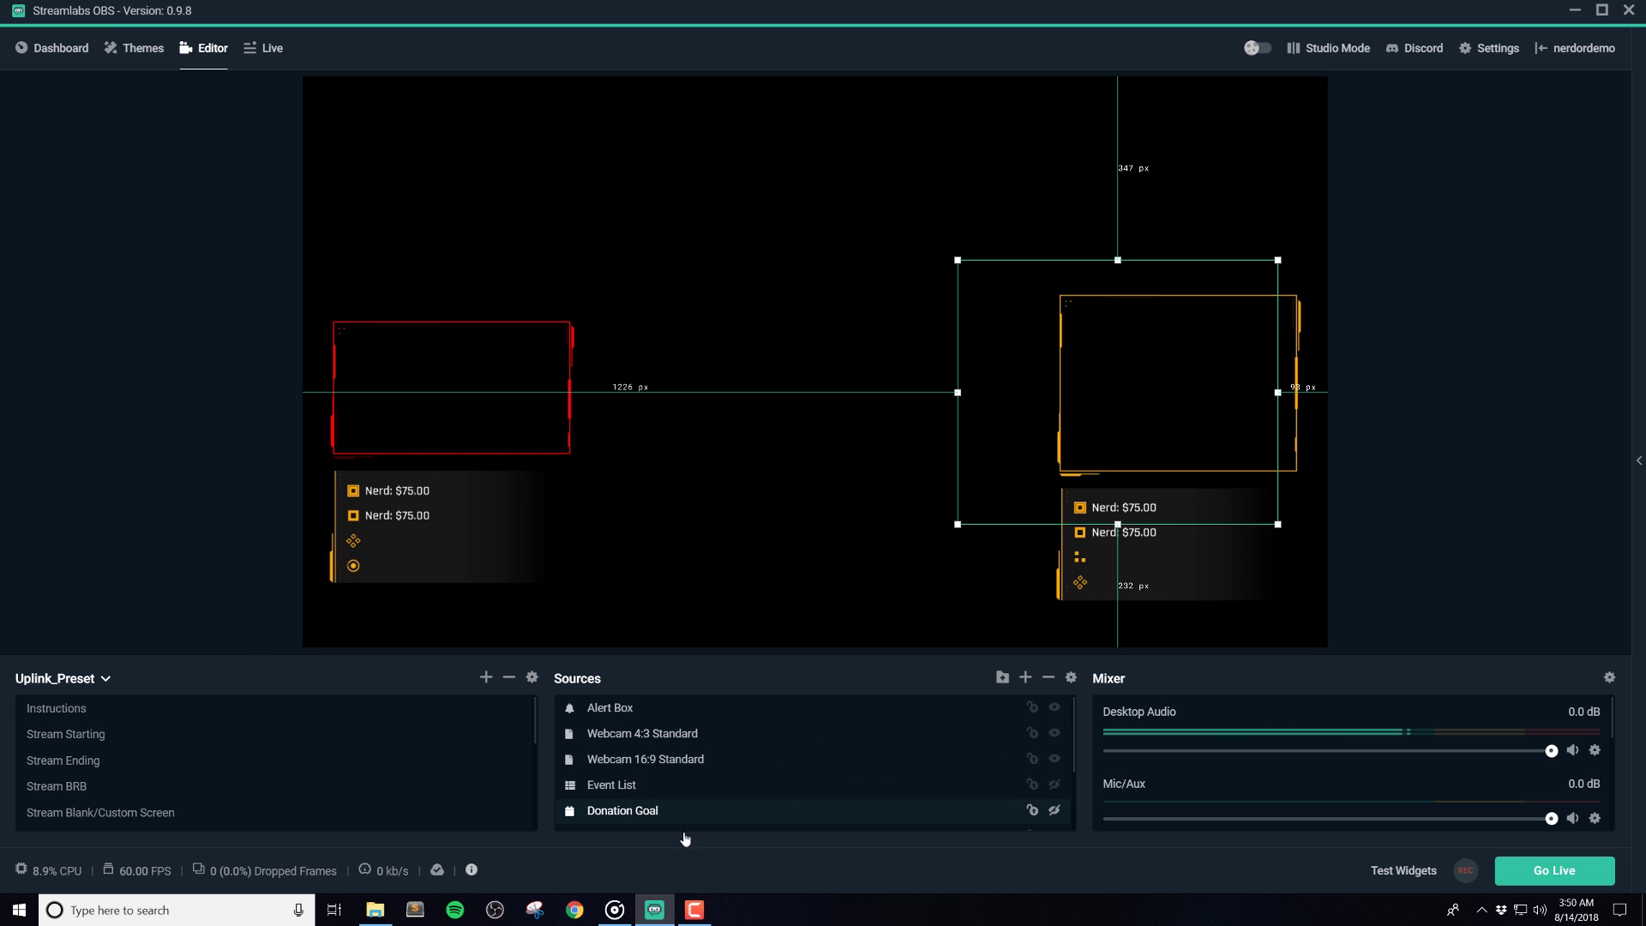
pyautogui.click(374, 910)
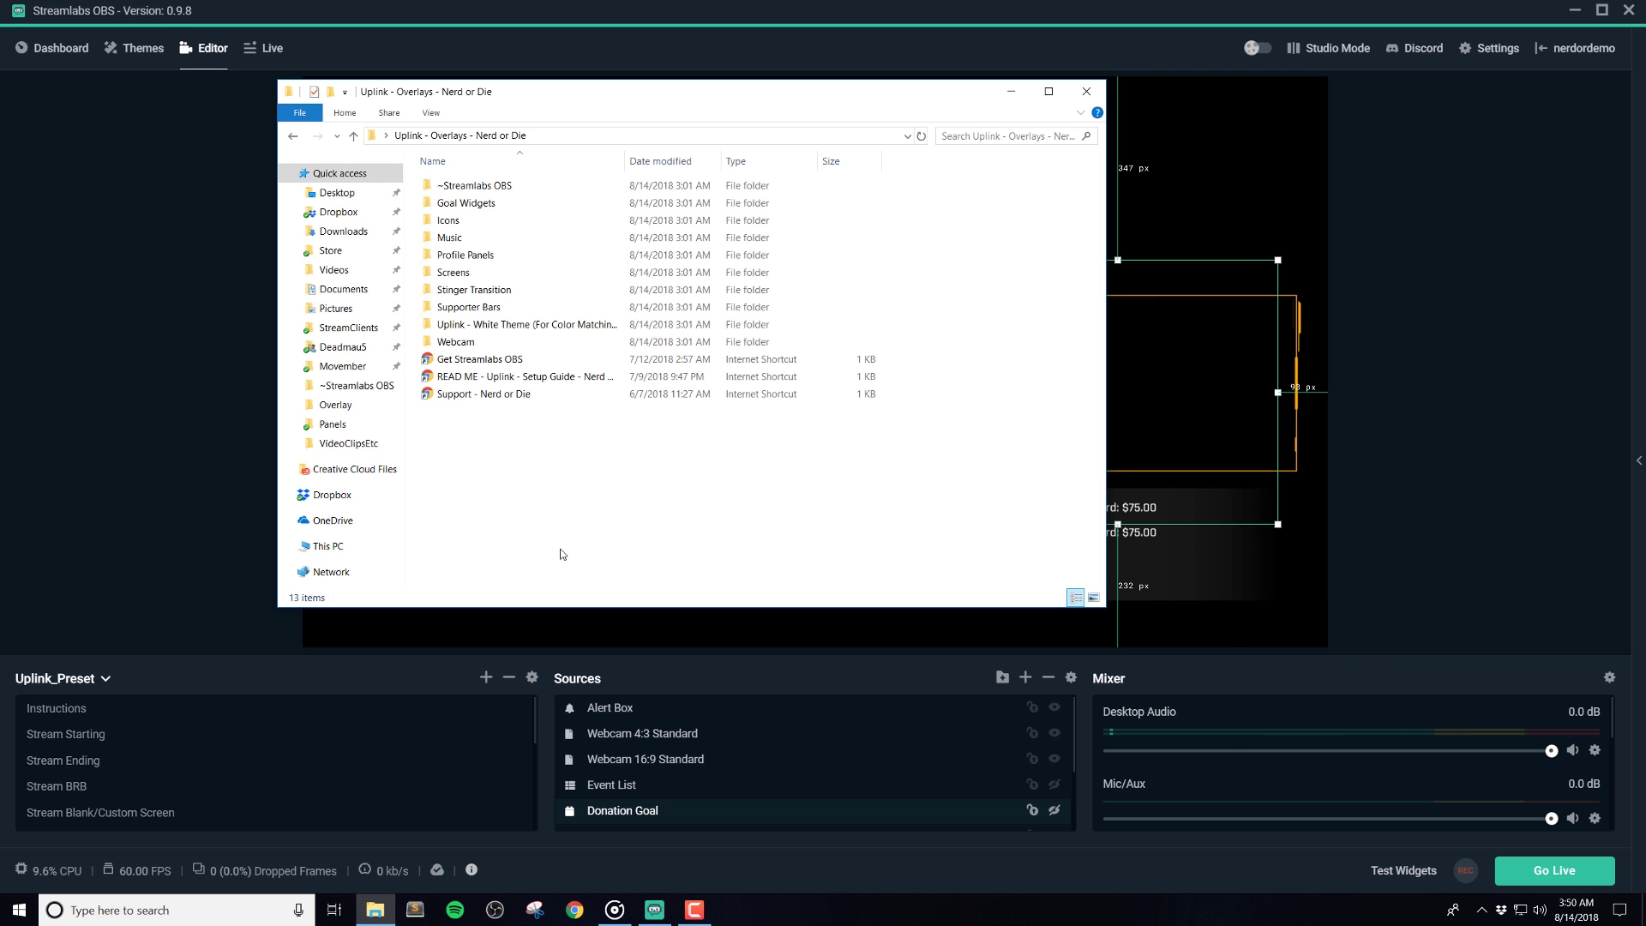
# Open the Goal Widgets folder and launch a goal shortcut to the Streamlabs Widget Themes page
pyautogui.click(466, 137)
pyautogui.doubleClick(494, 203)
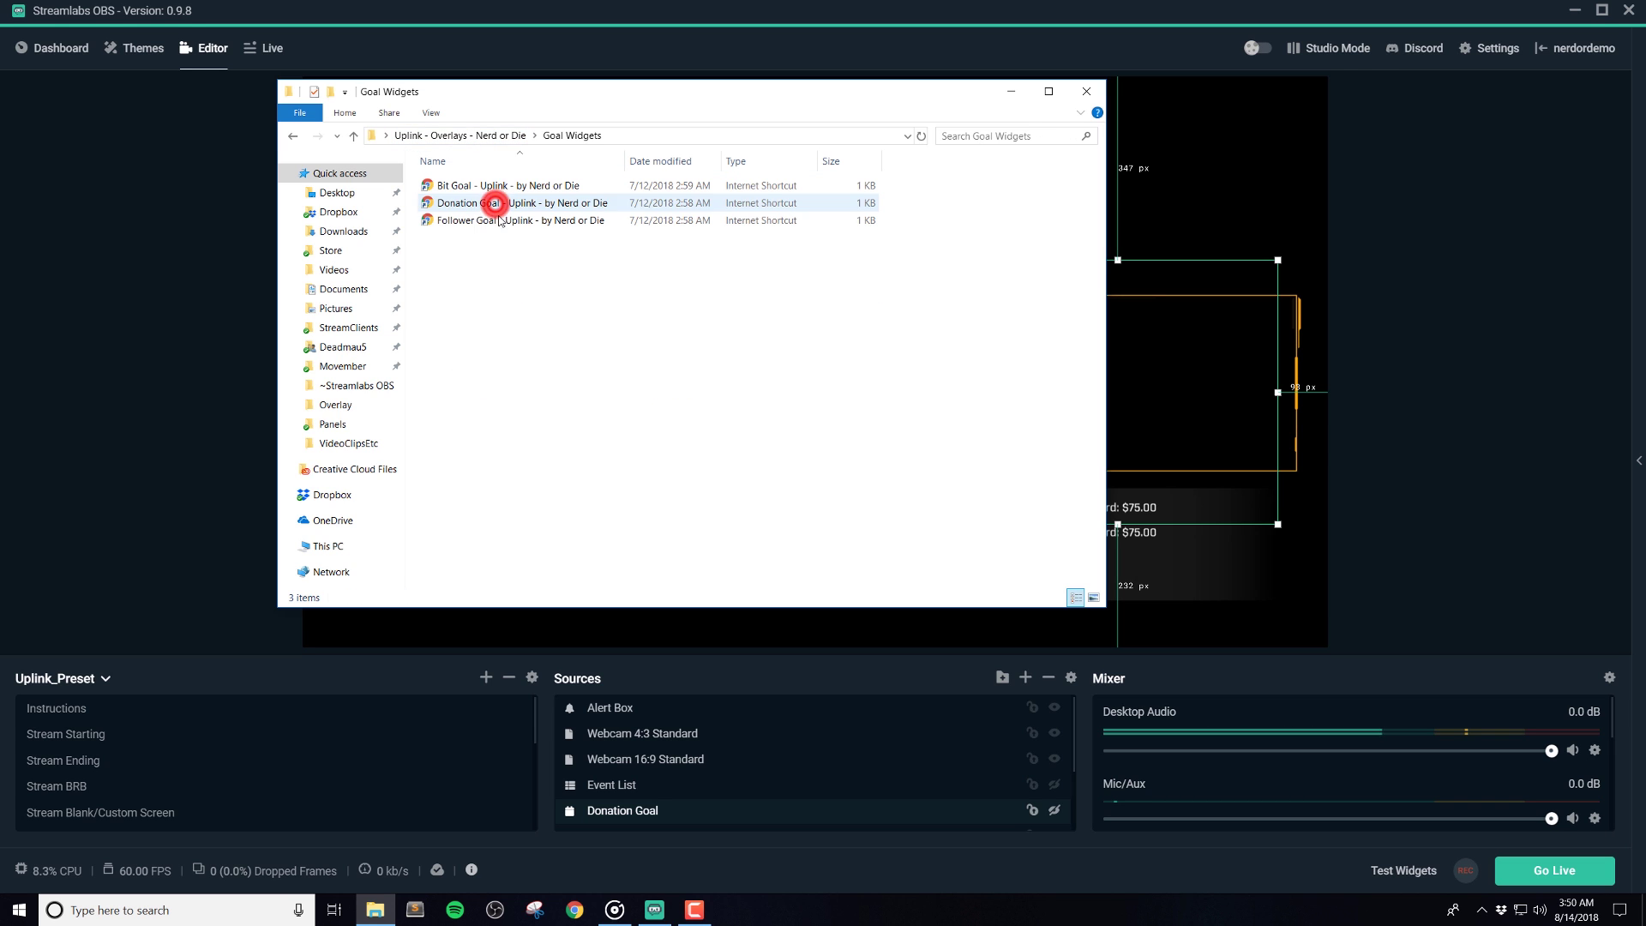
pyautogui.click(649, 326)
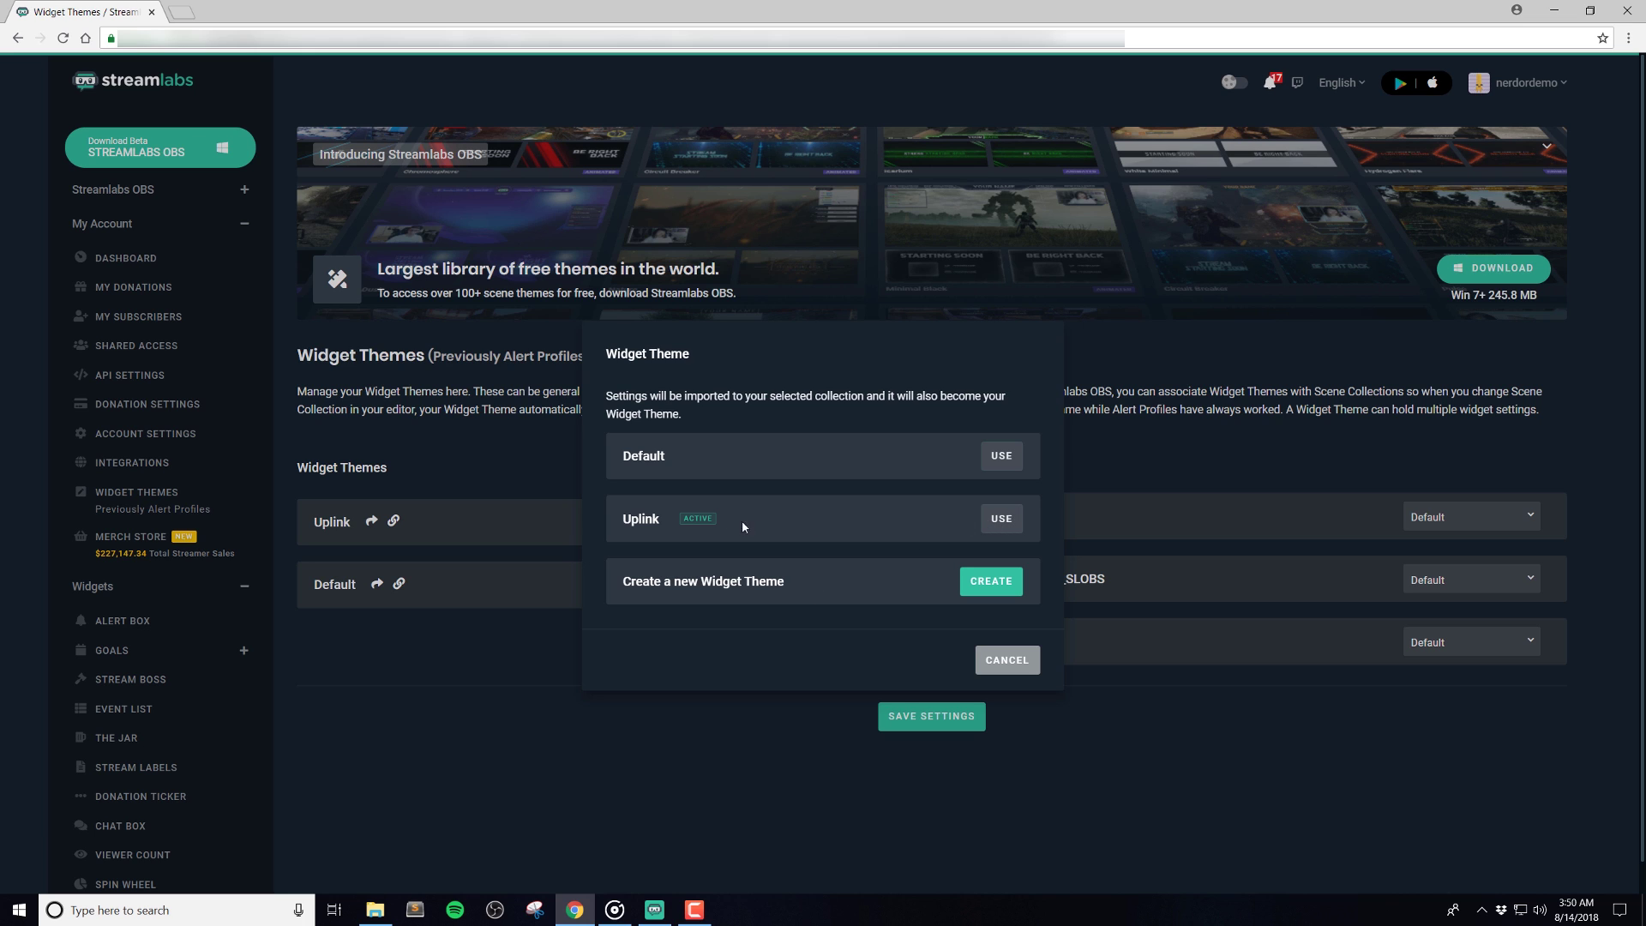
# Apply the Uplink widget theme, copy the Donation Goal widget URL, and return to Streamlabs OBS
pyautogui.click(998, 520)
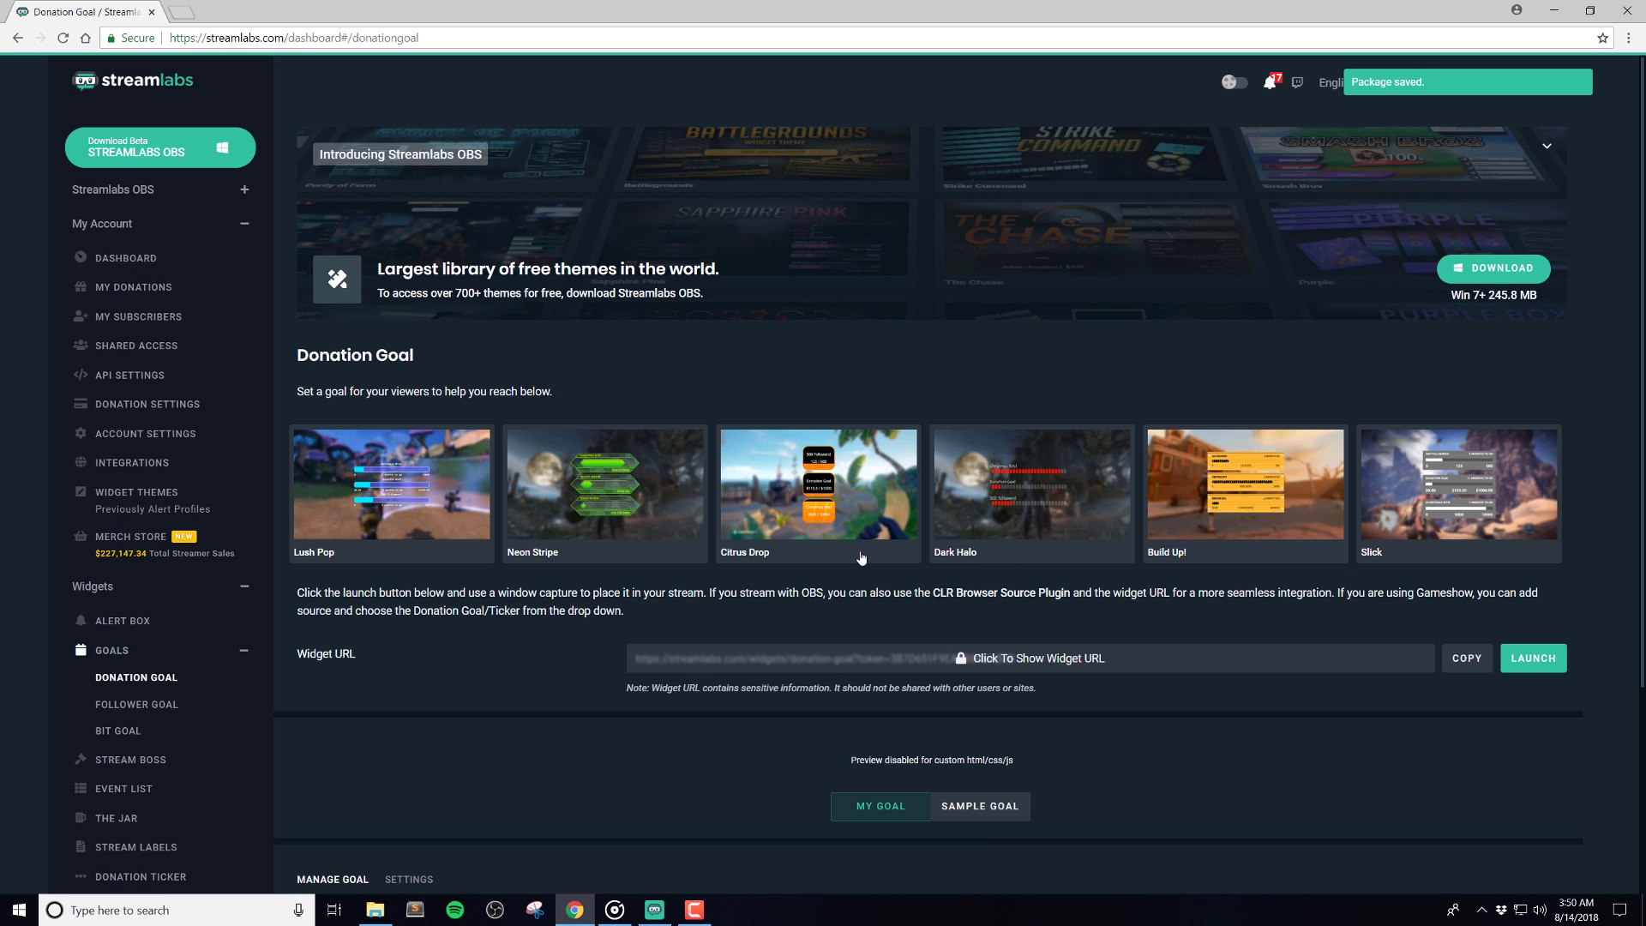
pyautogui.scroll(-3, 807, 562)
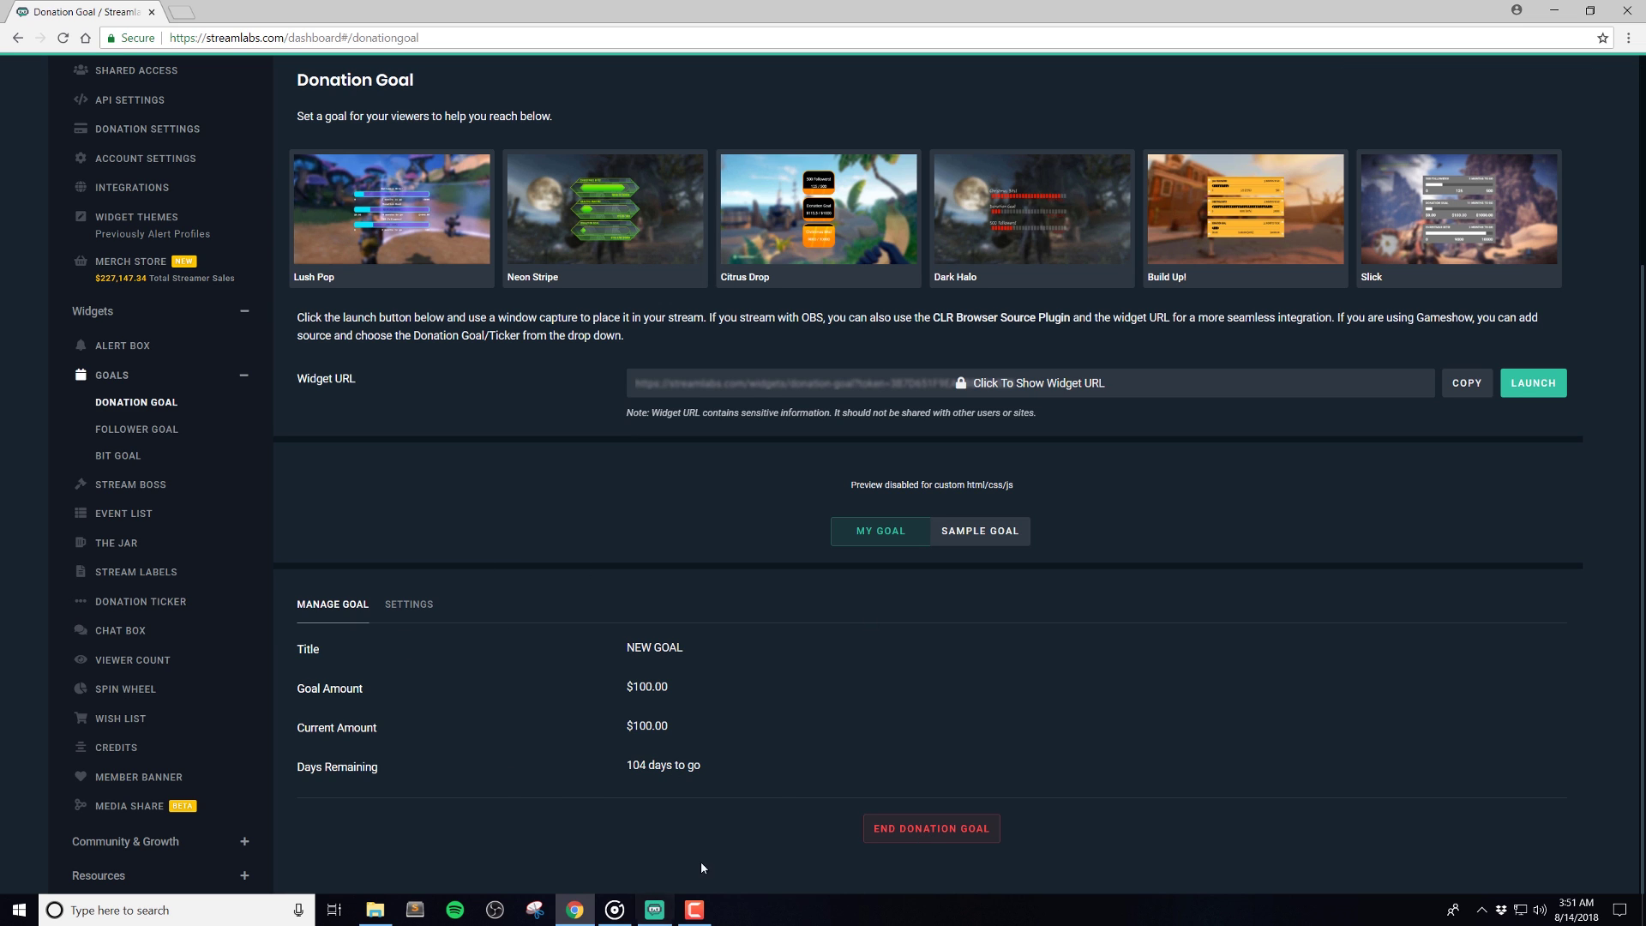
pyautogui.click(1449, 391)
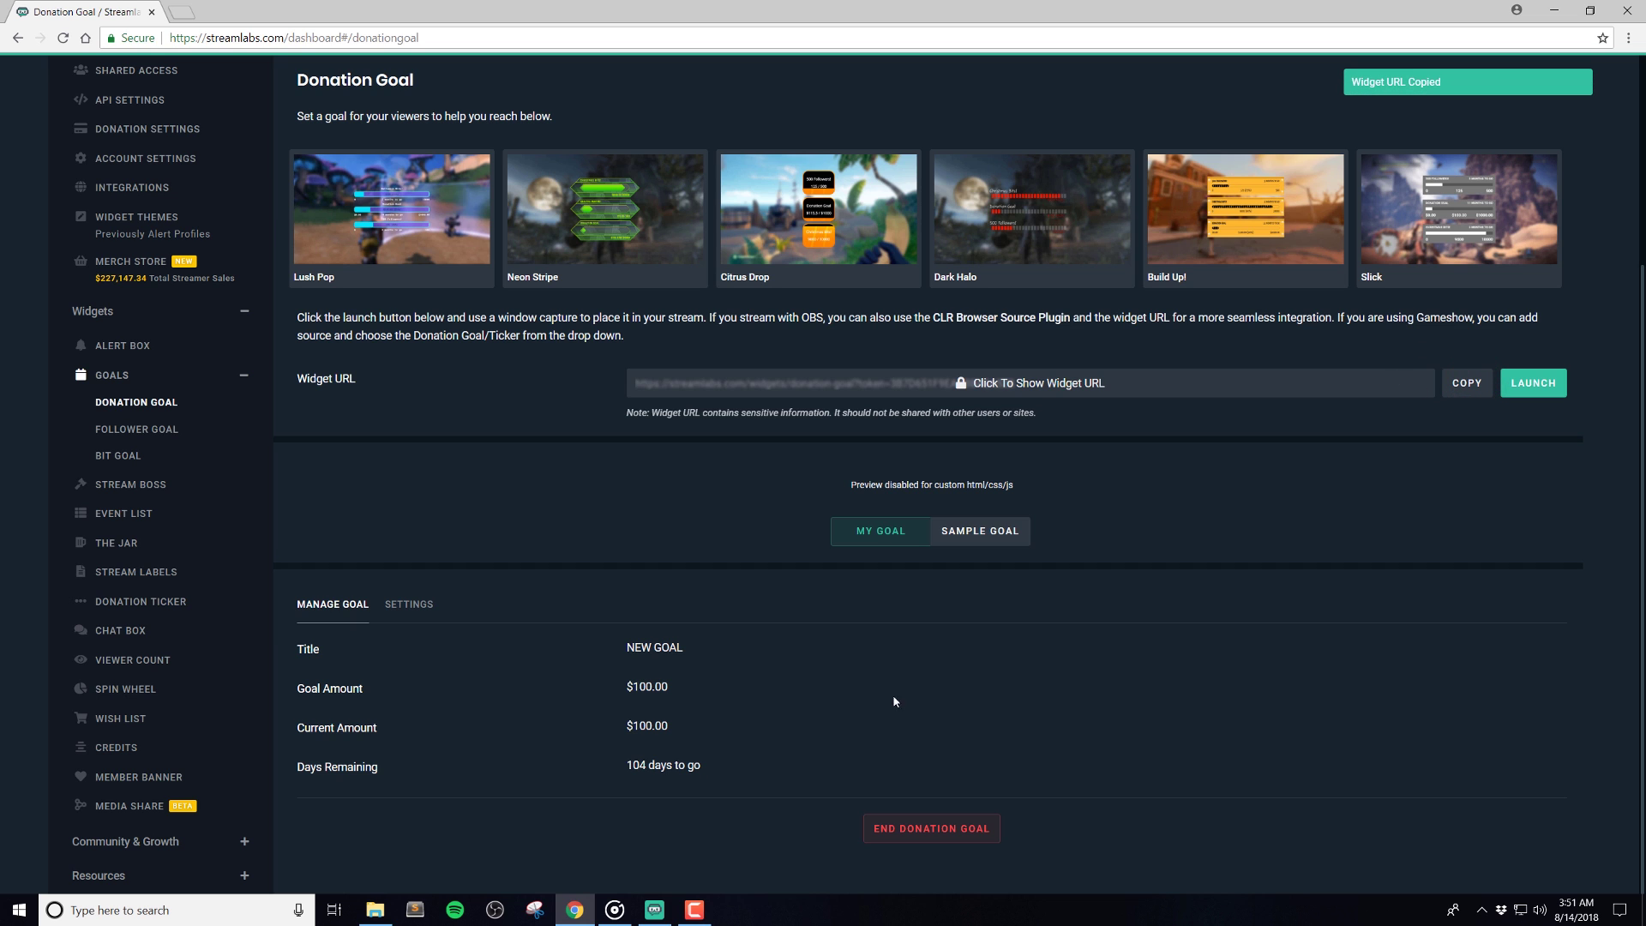
pyautogui.click(654, 909)
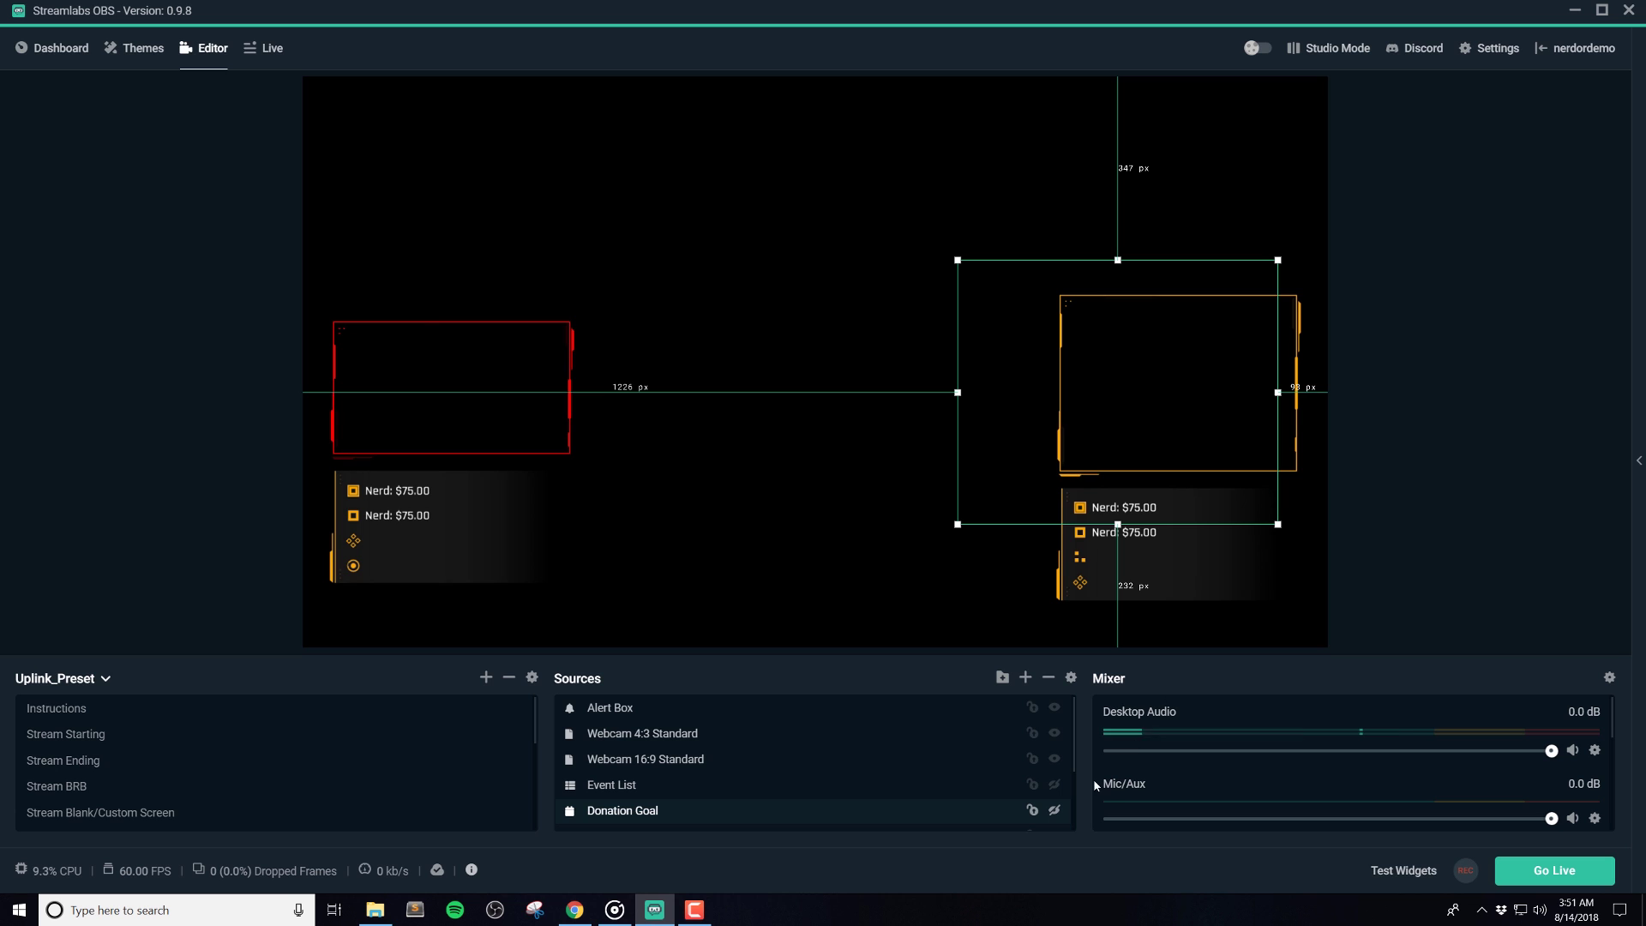
# Unhide and select the $100 Donation Goal widget, then bring up the Add Source list
pyautogui.click(1055, 811)
pyautogui.click(683, 805)
pyautogui.click(1490, 343)
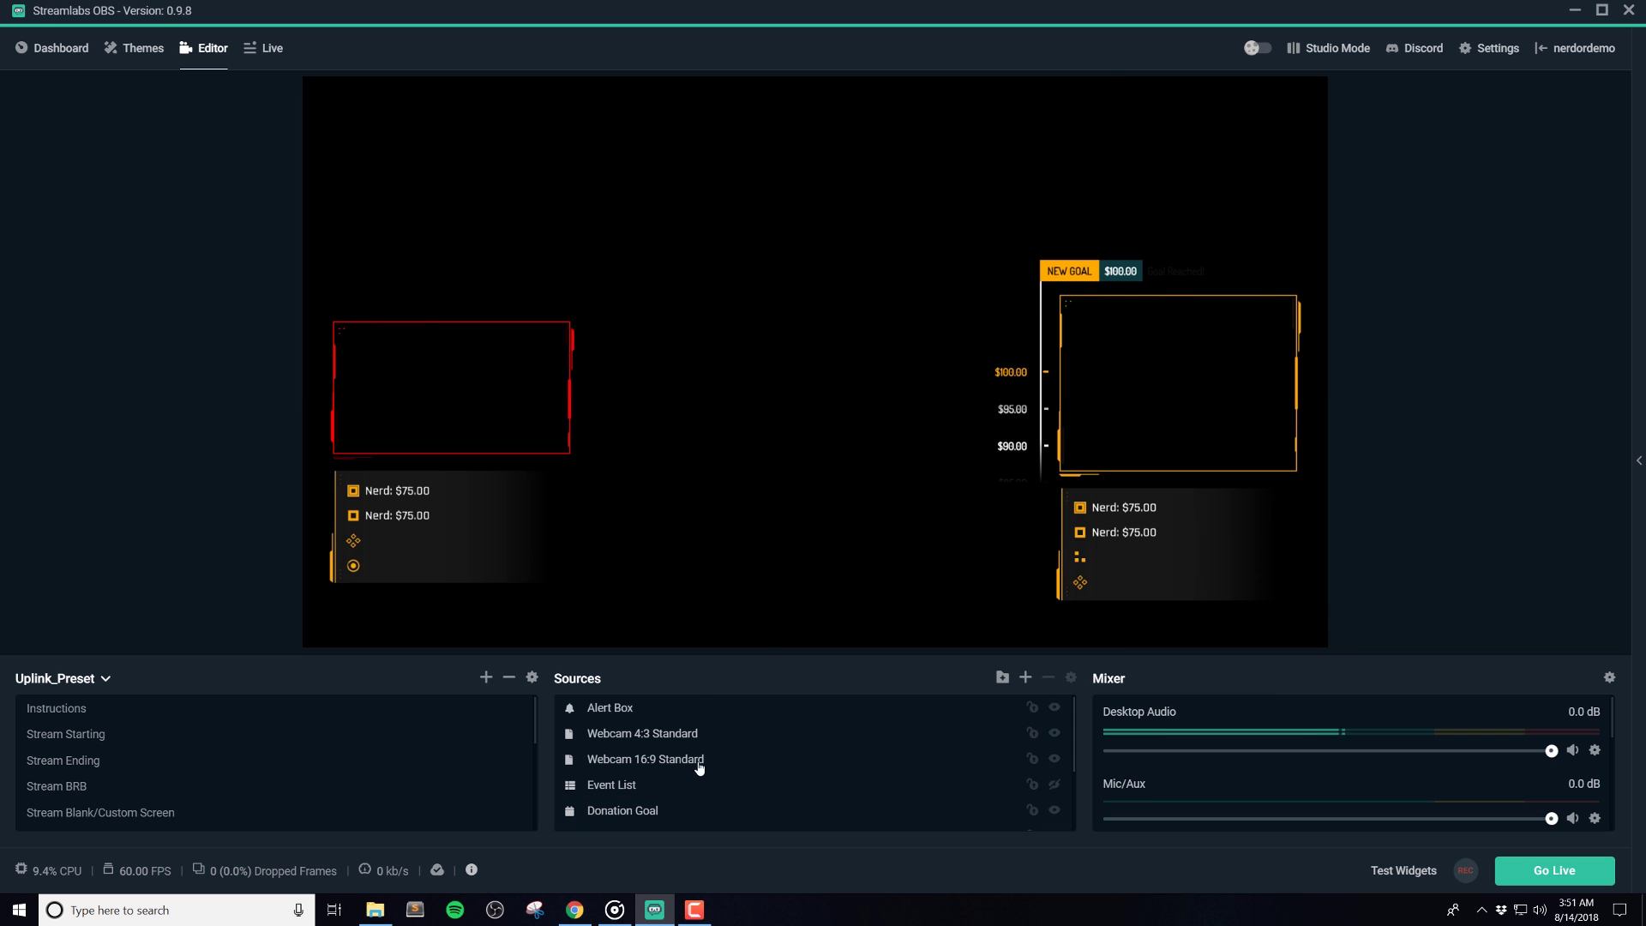
pyautogui.click(836, 822)
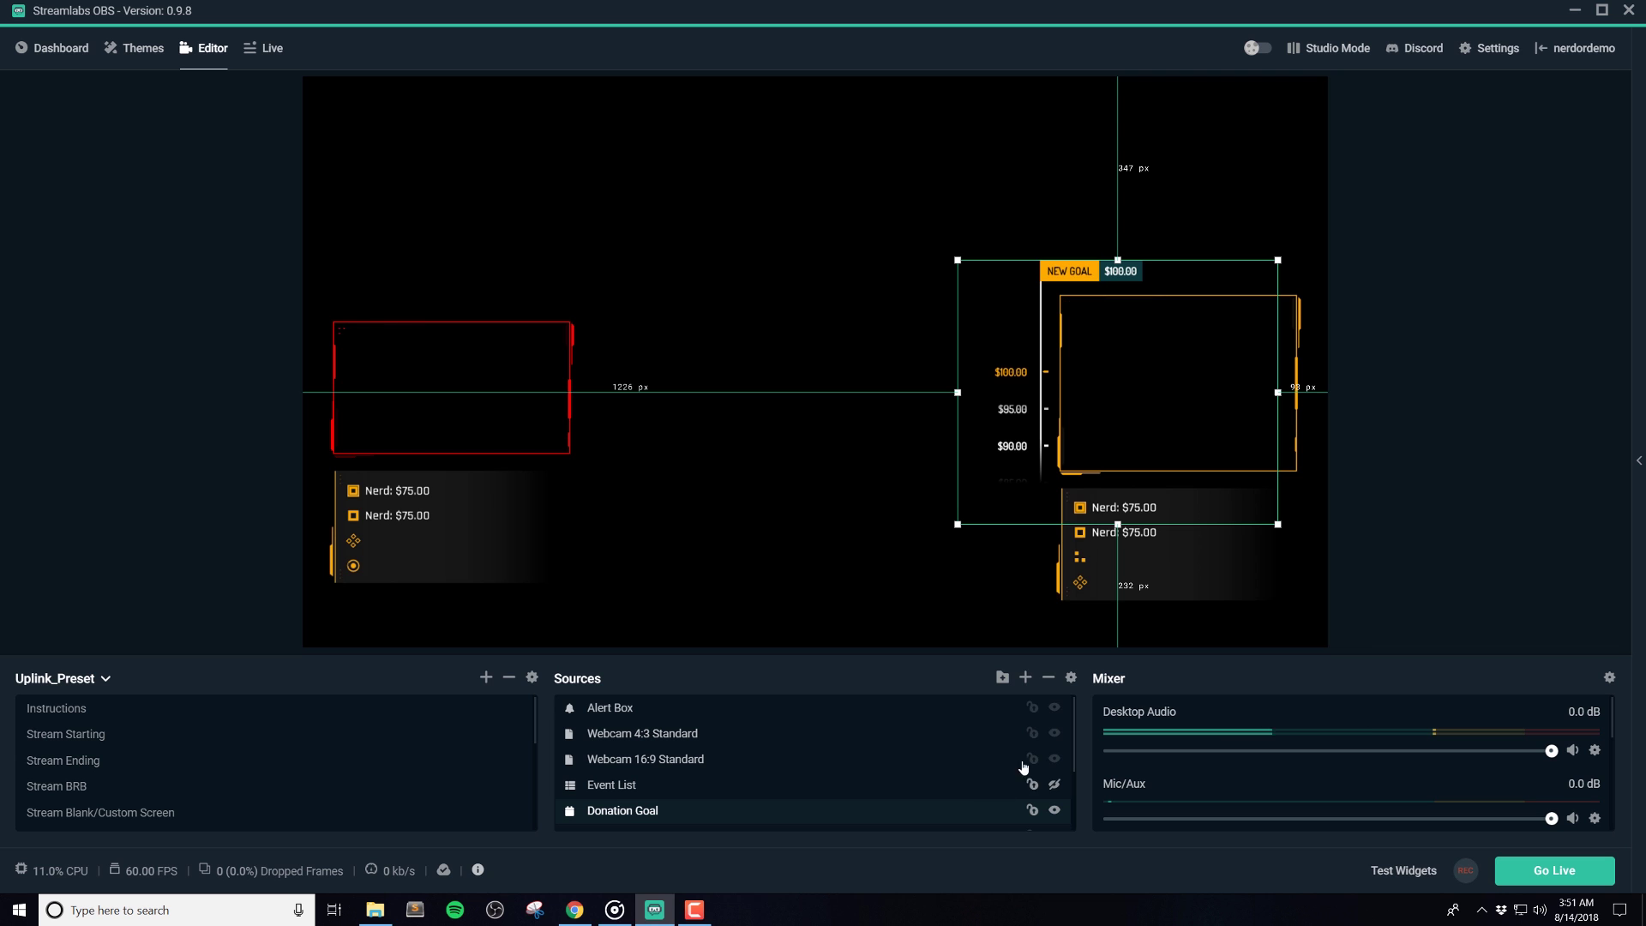
pyautogui.click(1025, 678)
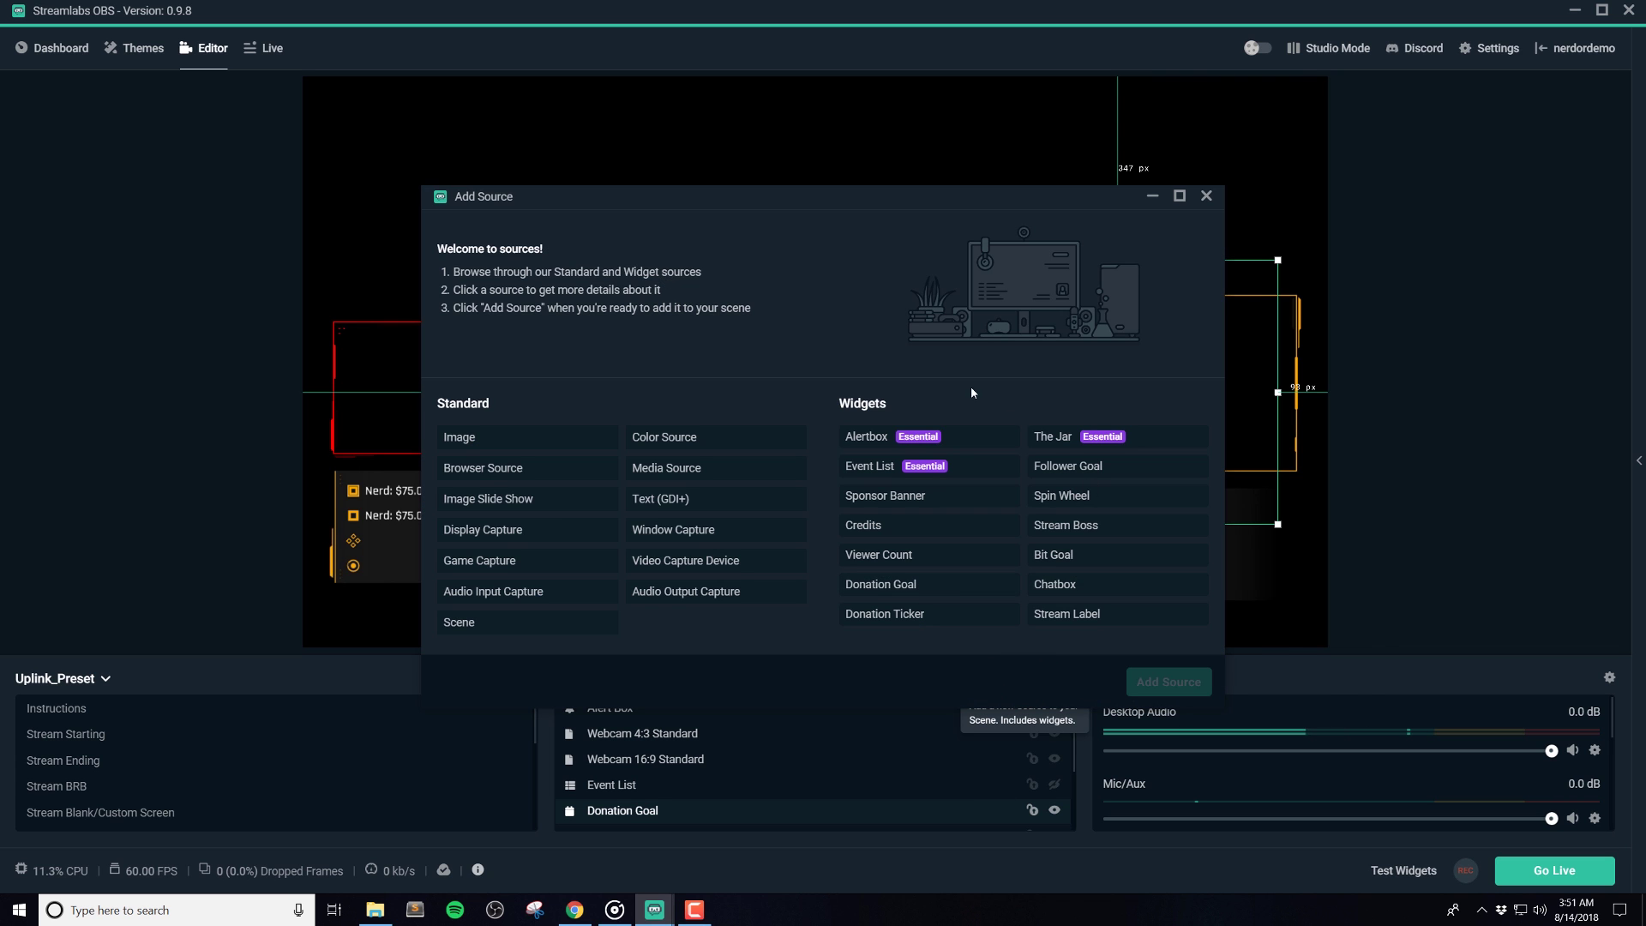
# Add a new Donation Goal widget source with height 500
pyautogui.click(918, 590)
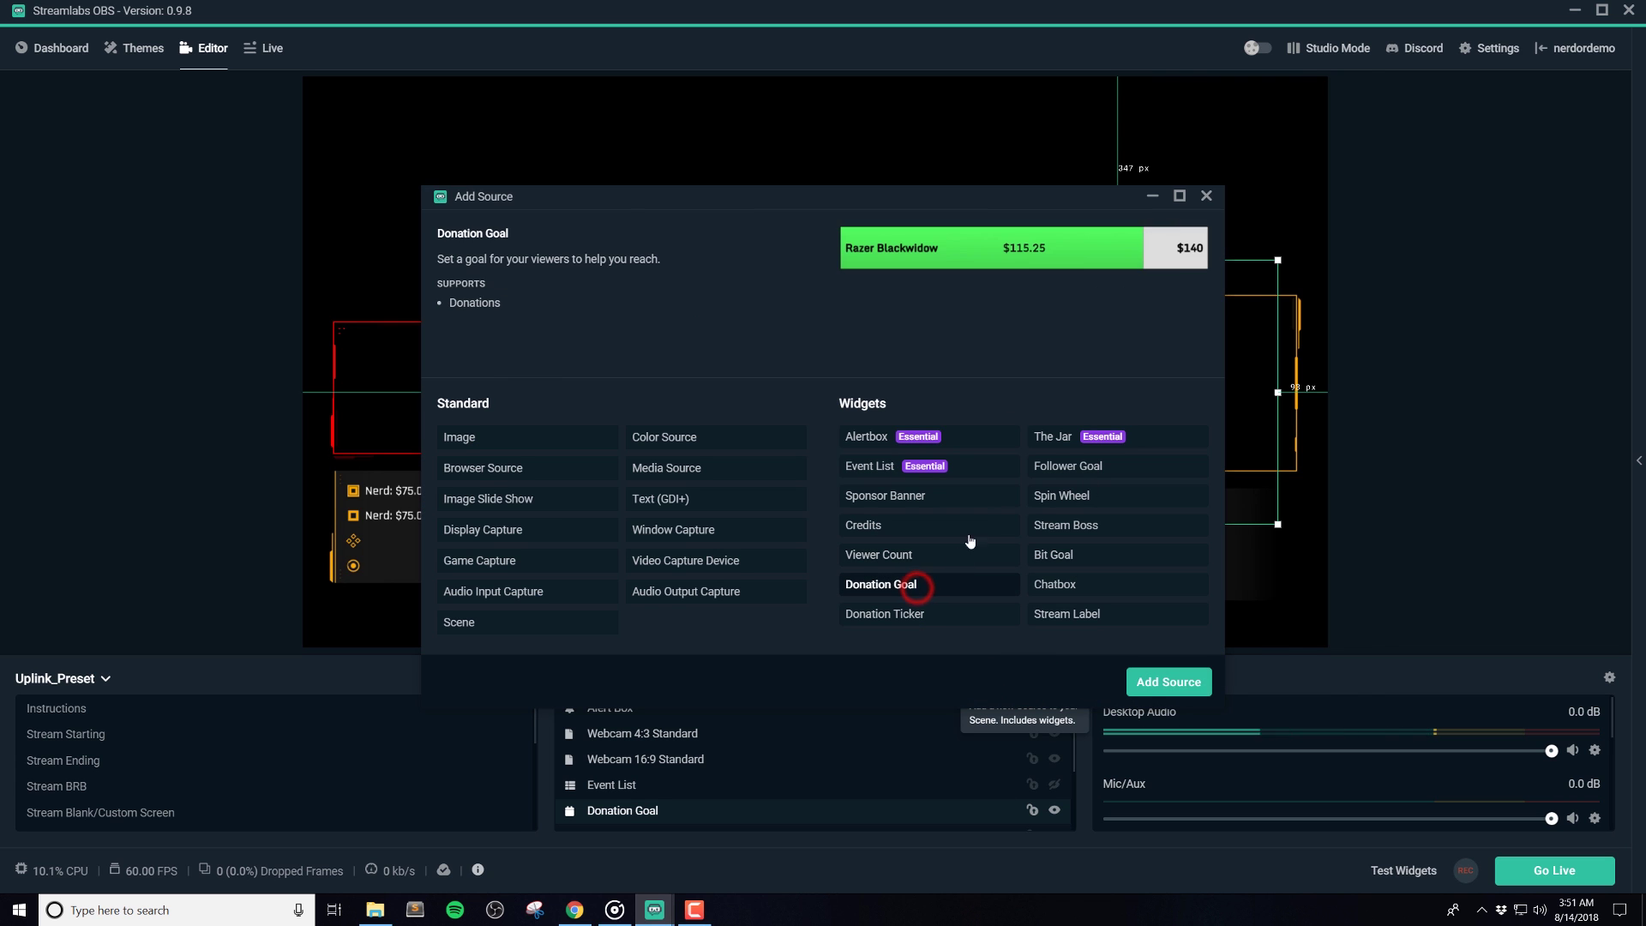
pyautogui.click(1153, 686)
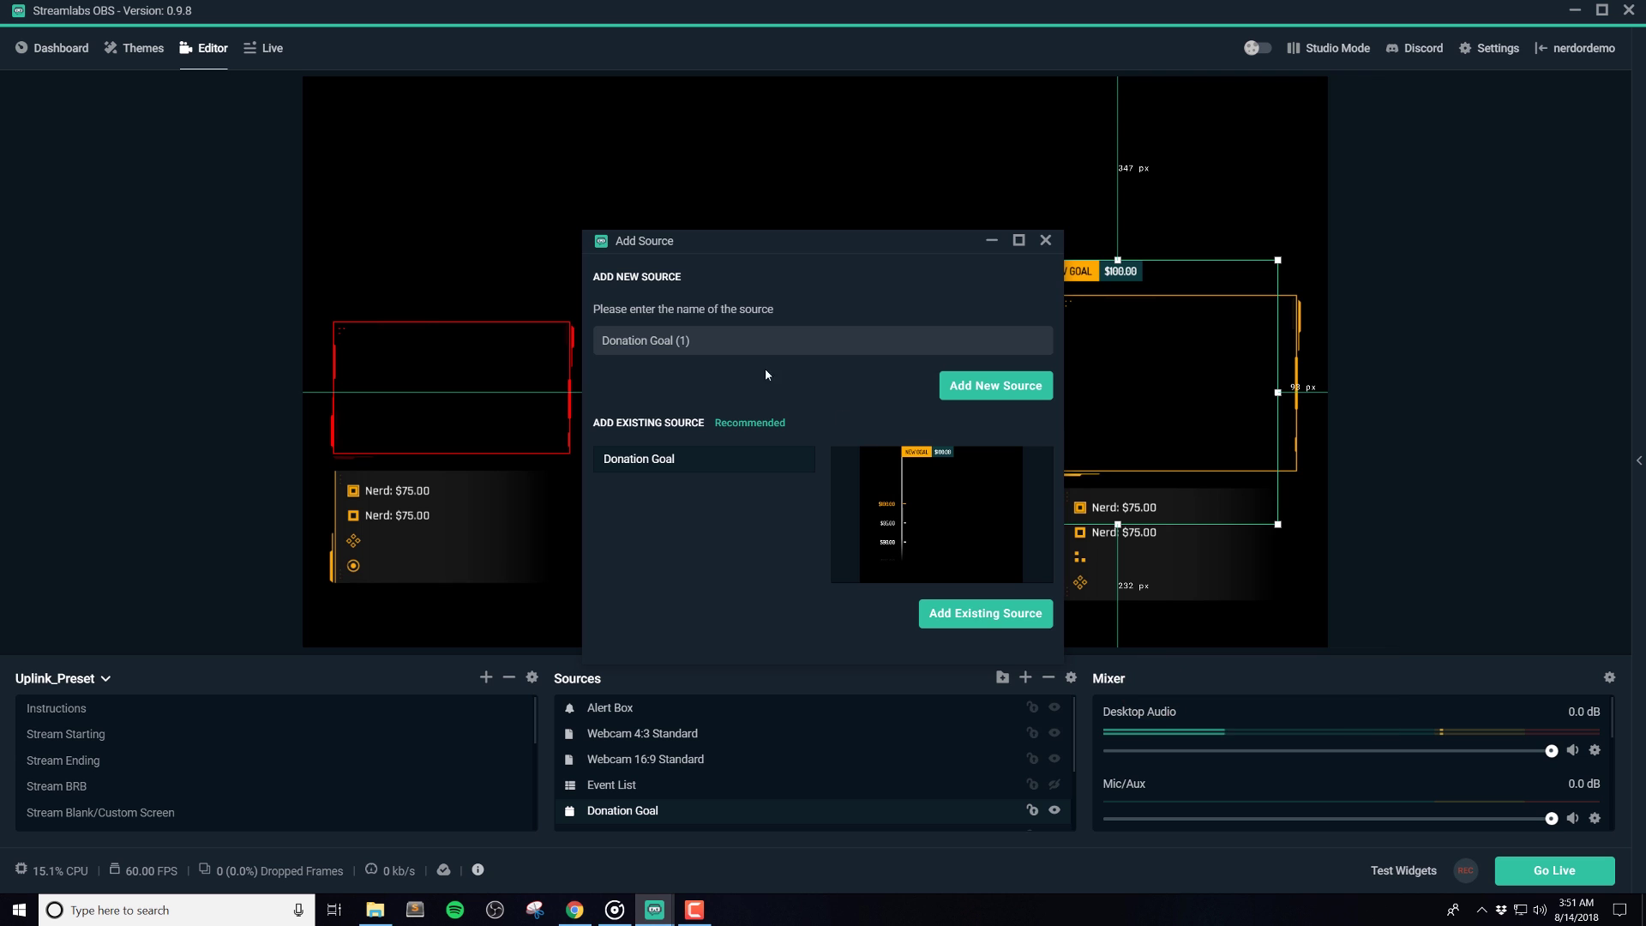
pyautogui.click(1010, 388)
pyautogui.doubleClick(808, 440)
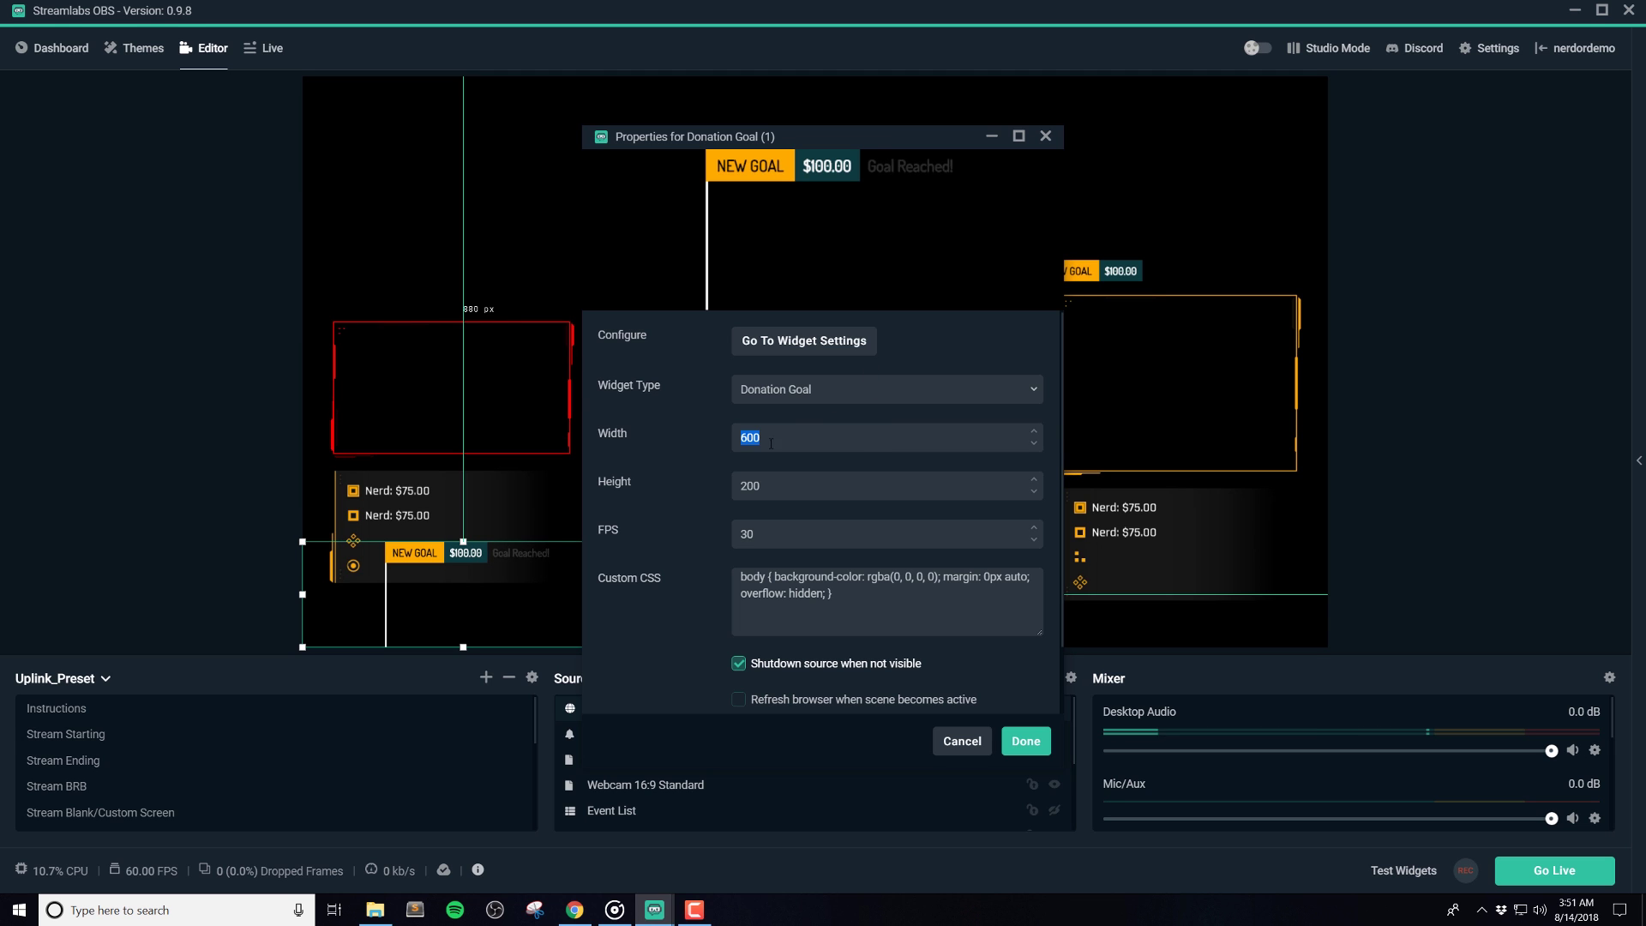
pyautogui.doubleClick(776, 485)
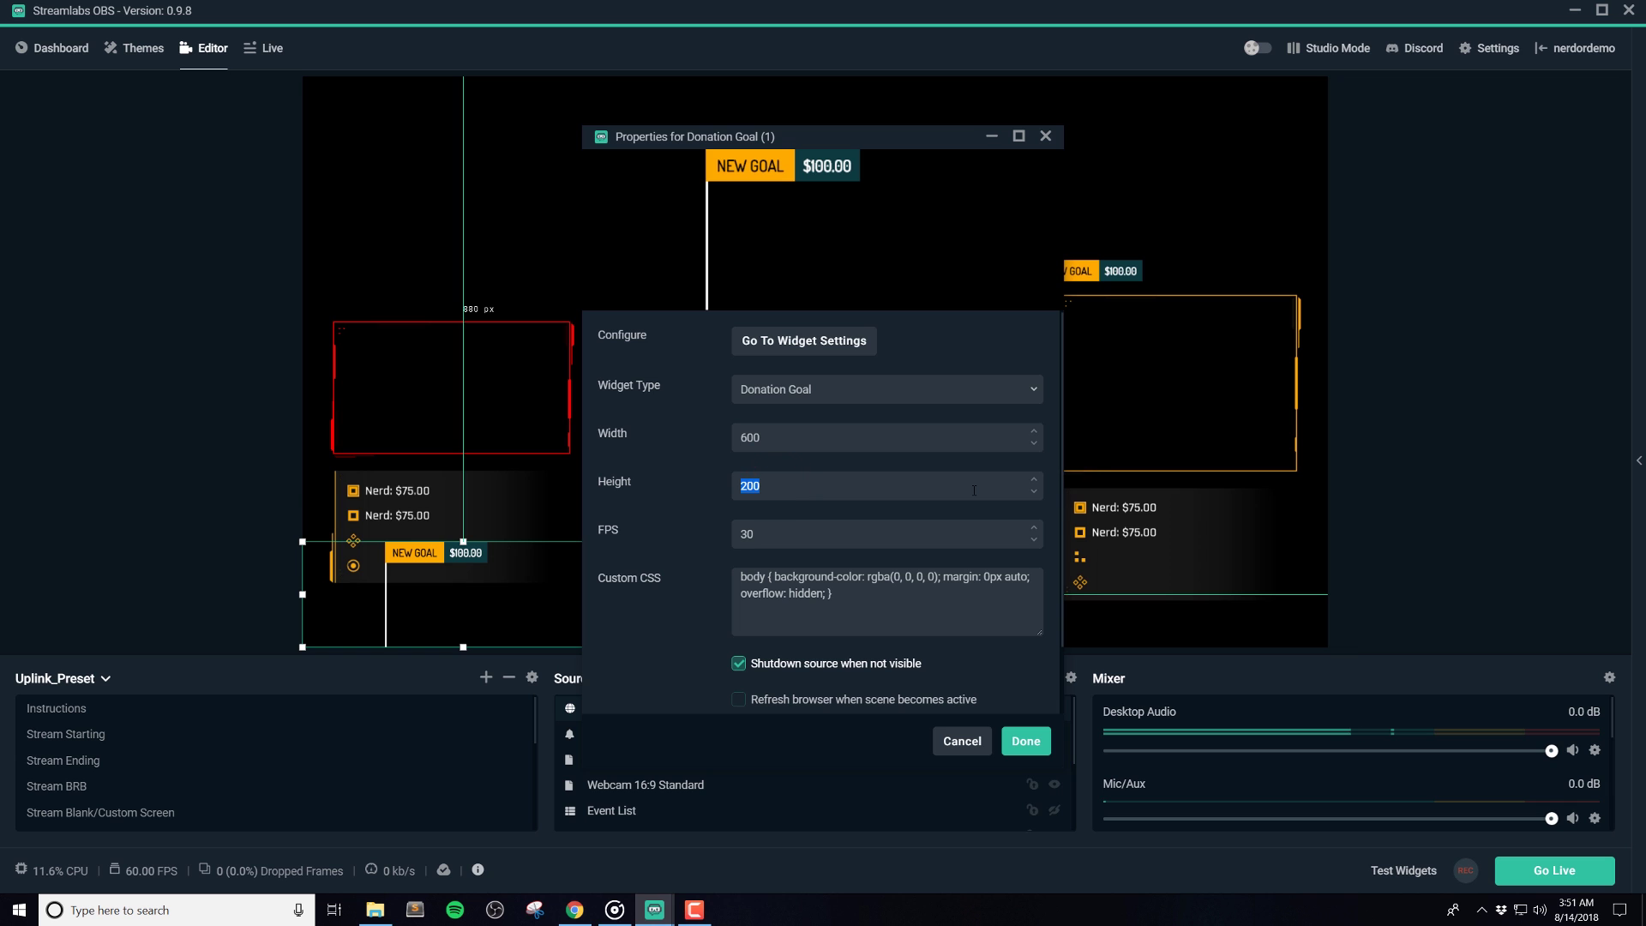
pyautogui.write('500')
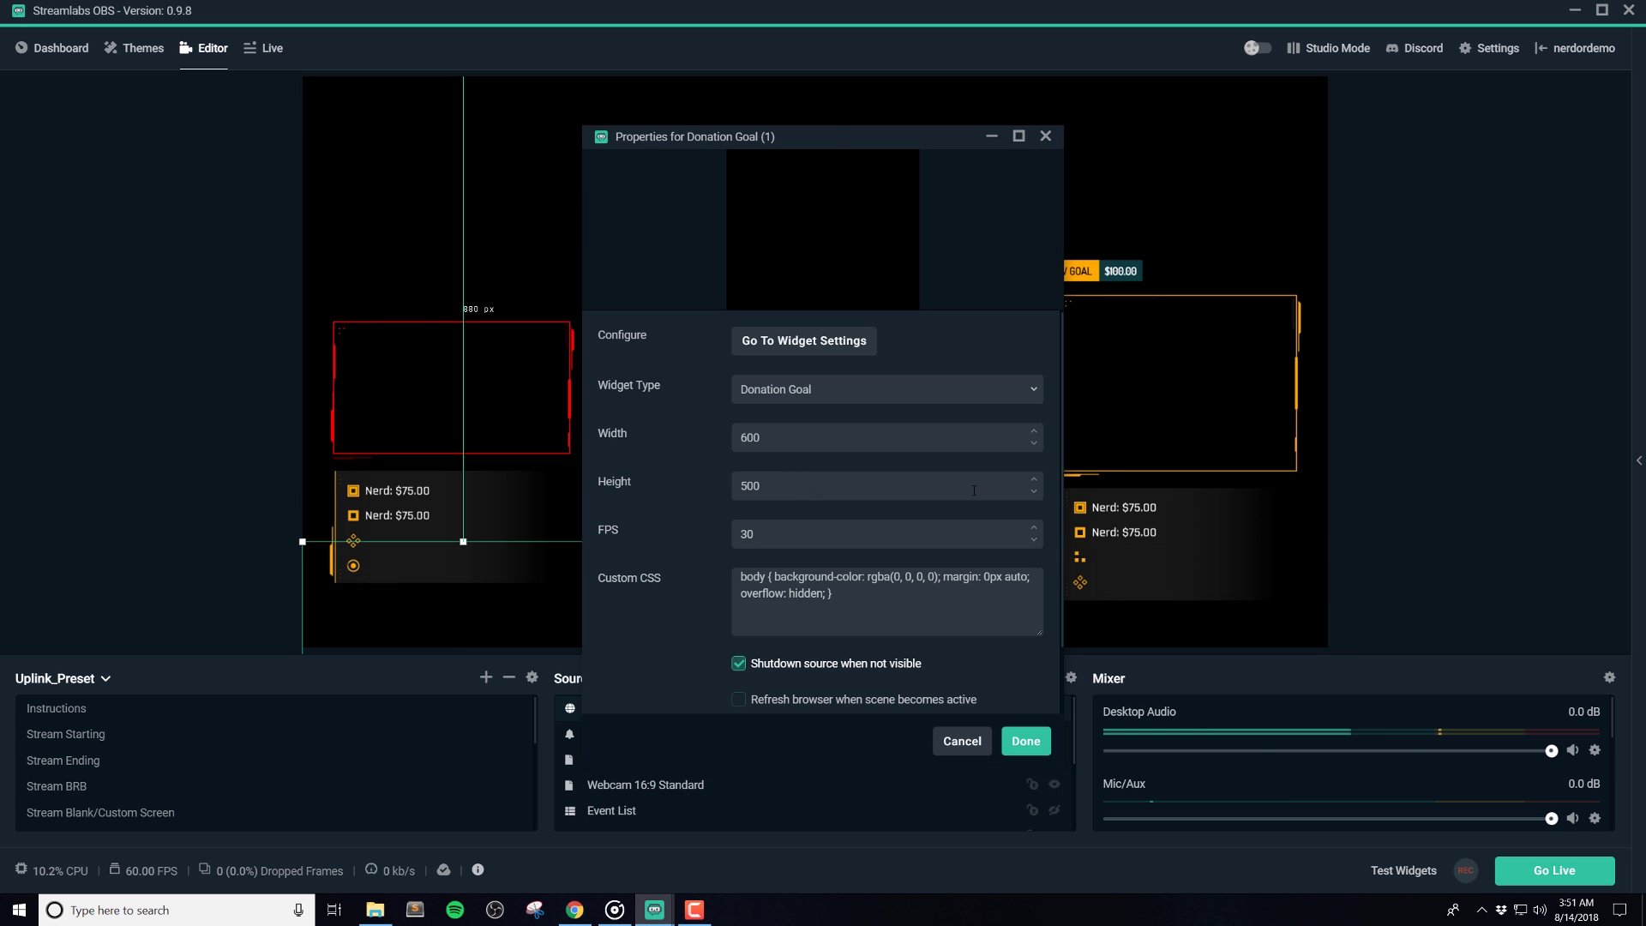
pyautogui.click(1023, 742)
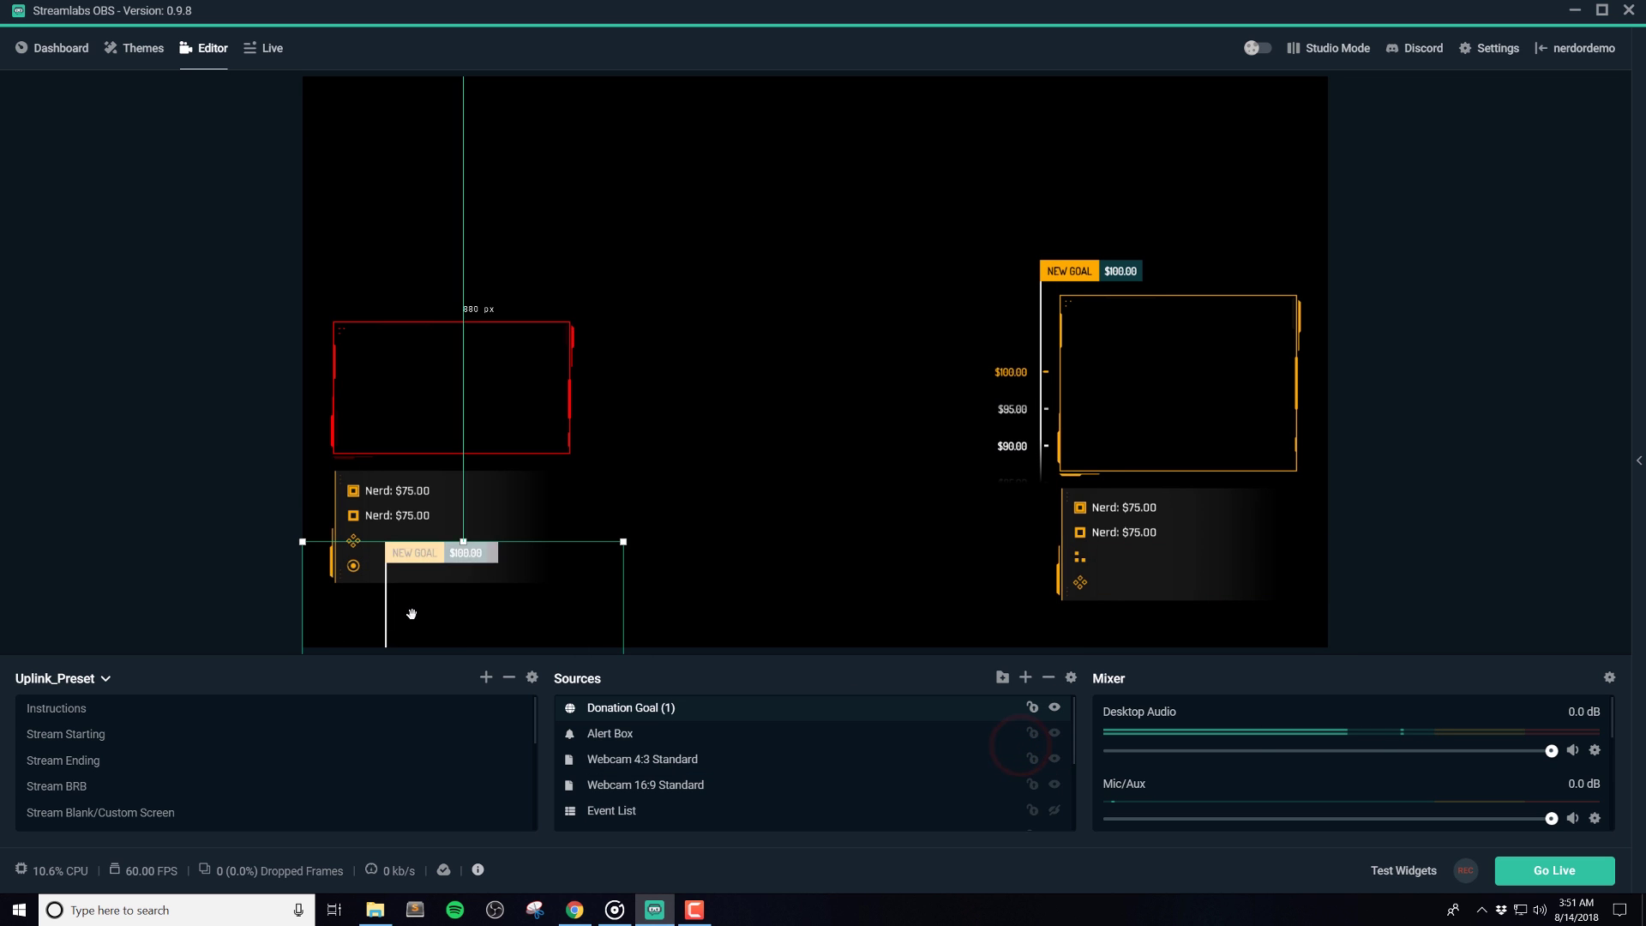
# Move Donation Goal (1) to the canvas centre, then delete it
pyautogui.moveTo(413, 614)
pyautogui.mouseDown()
pyautogui.moveTo(685, 394)
pyautogui.moveTo(749, 278)
pyautogui.moveTo(762, 296)
pyautogui.mouseUp()
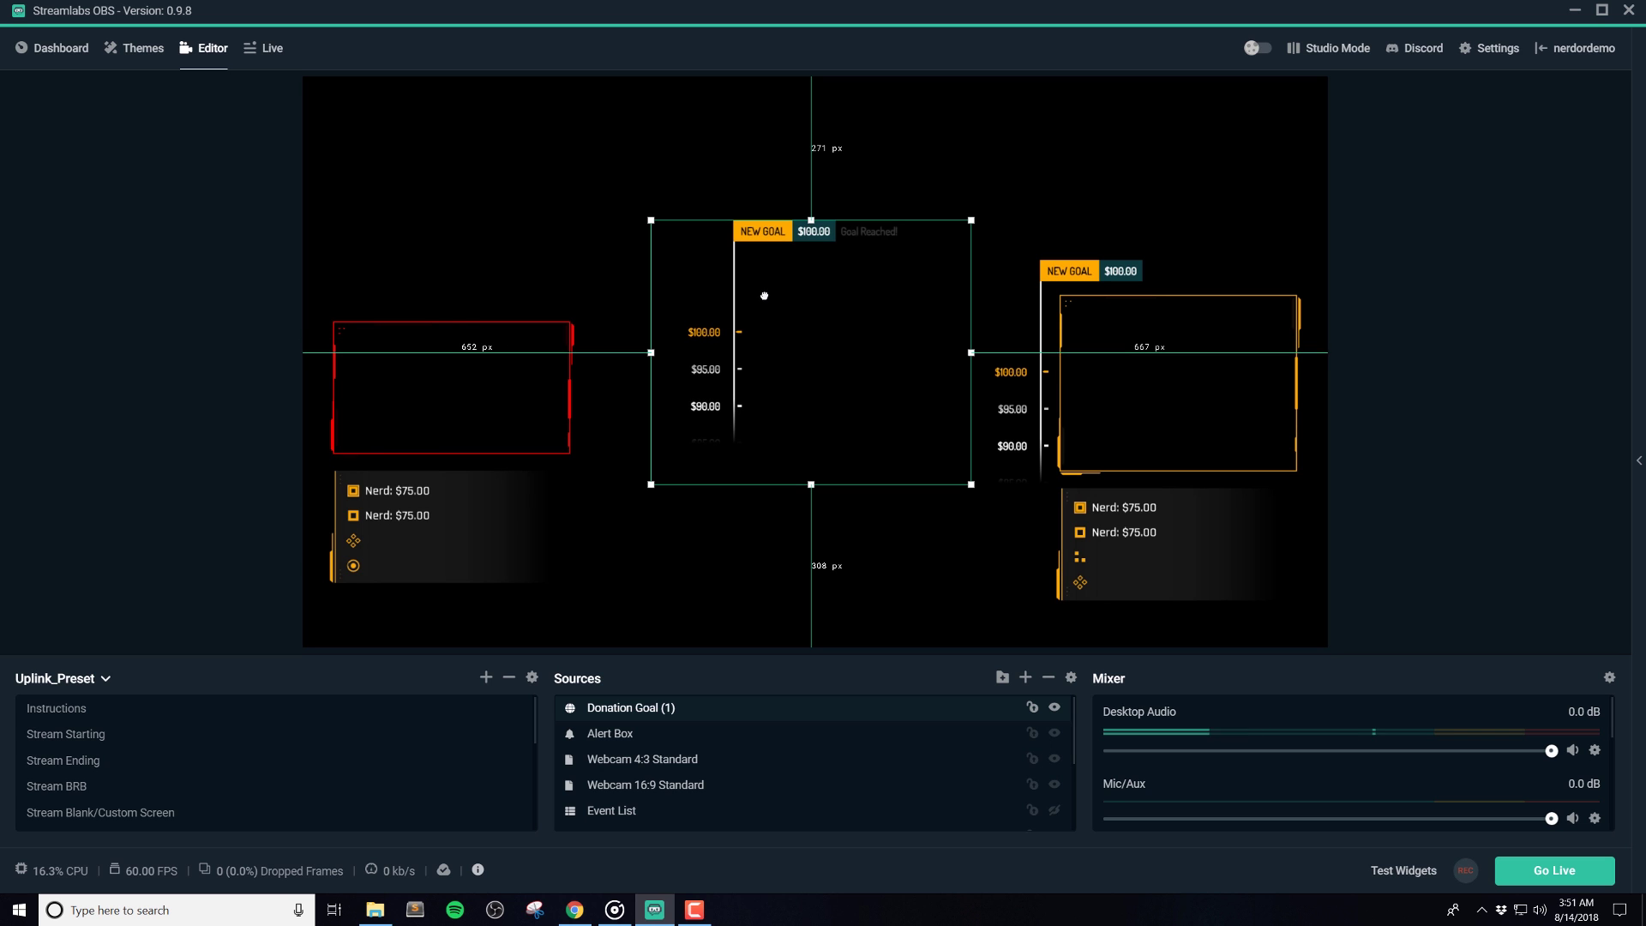
pyautogui.click(798, 715)
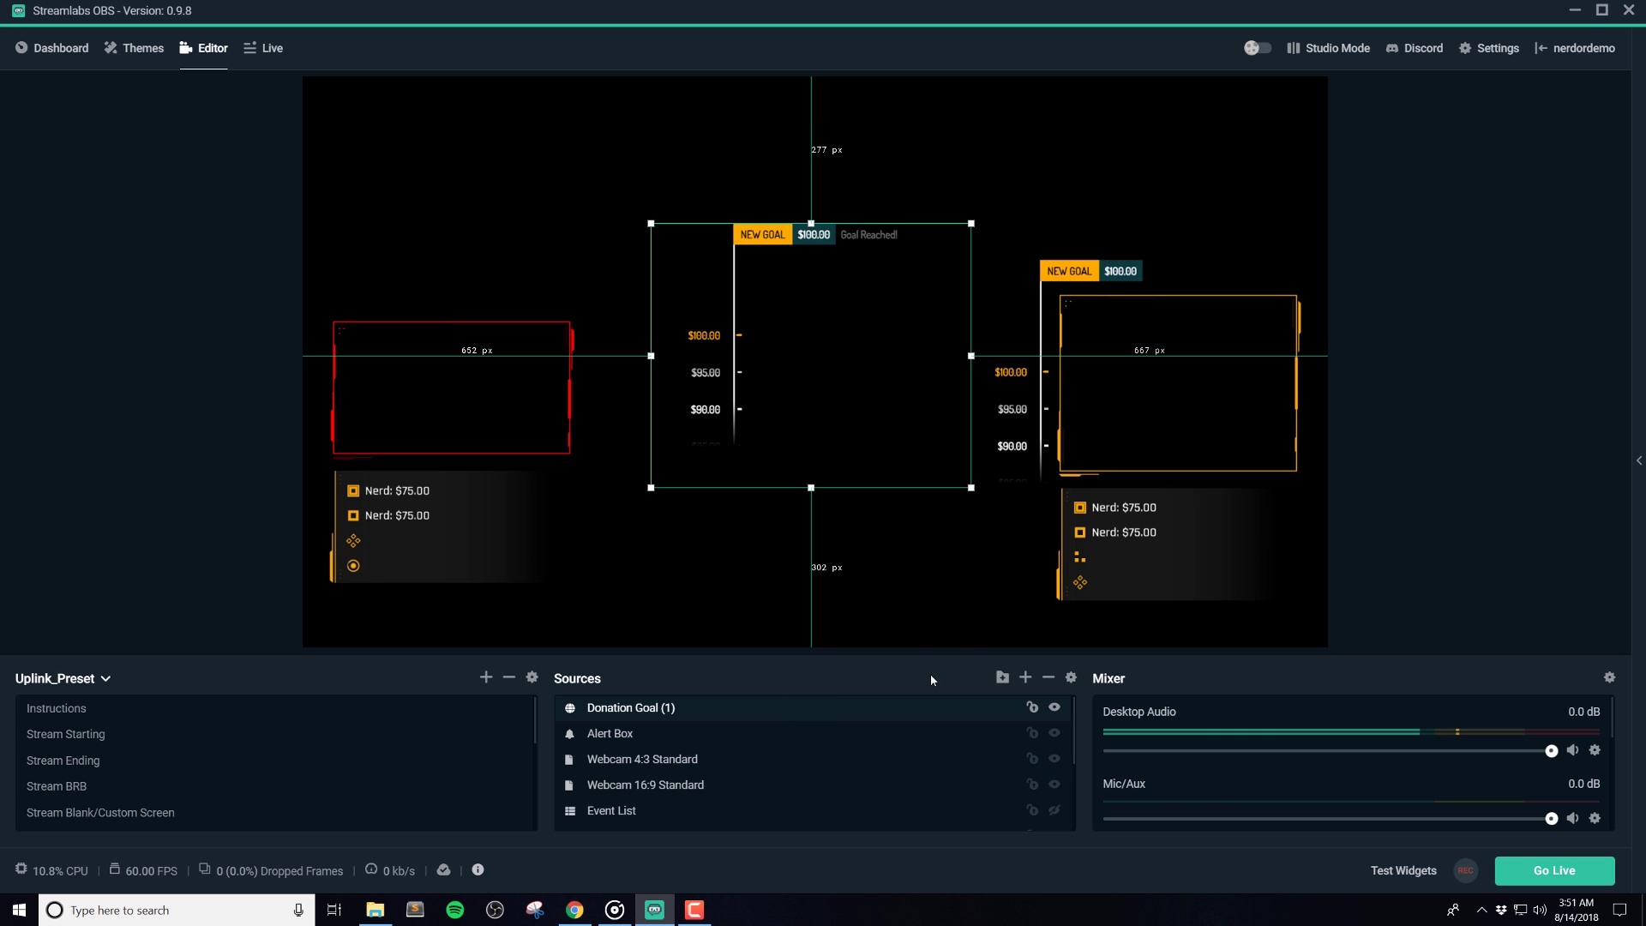
pyautogui.press('Delete')
pyautogui.click(872, 457)
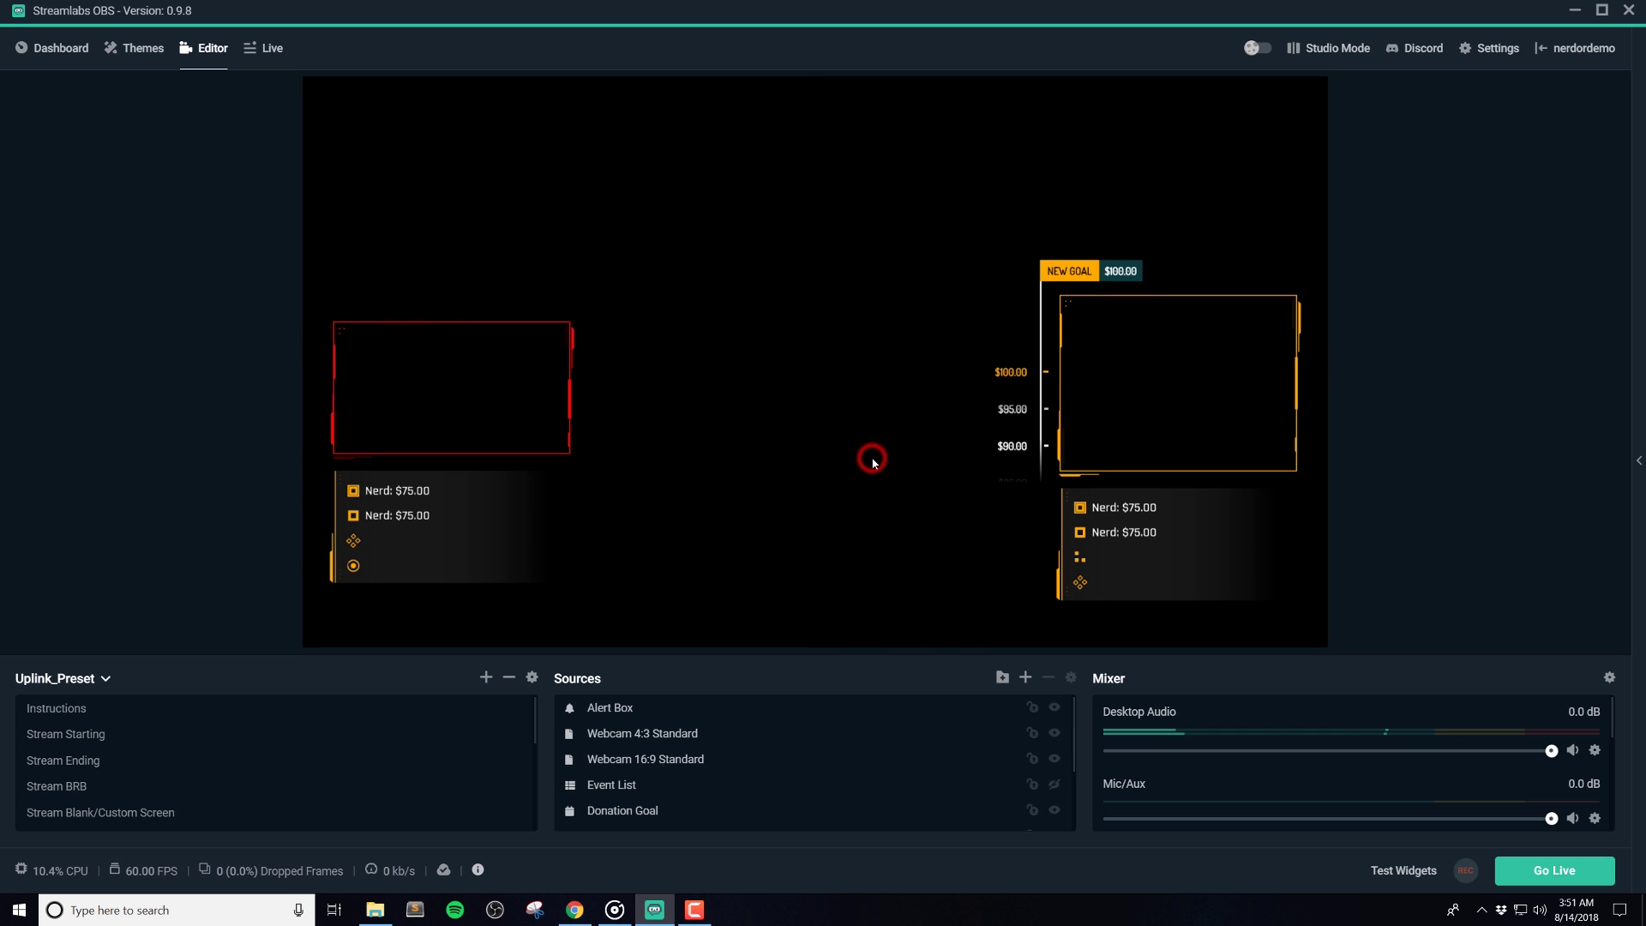
pyautogui.click(1027, 364)
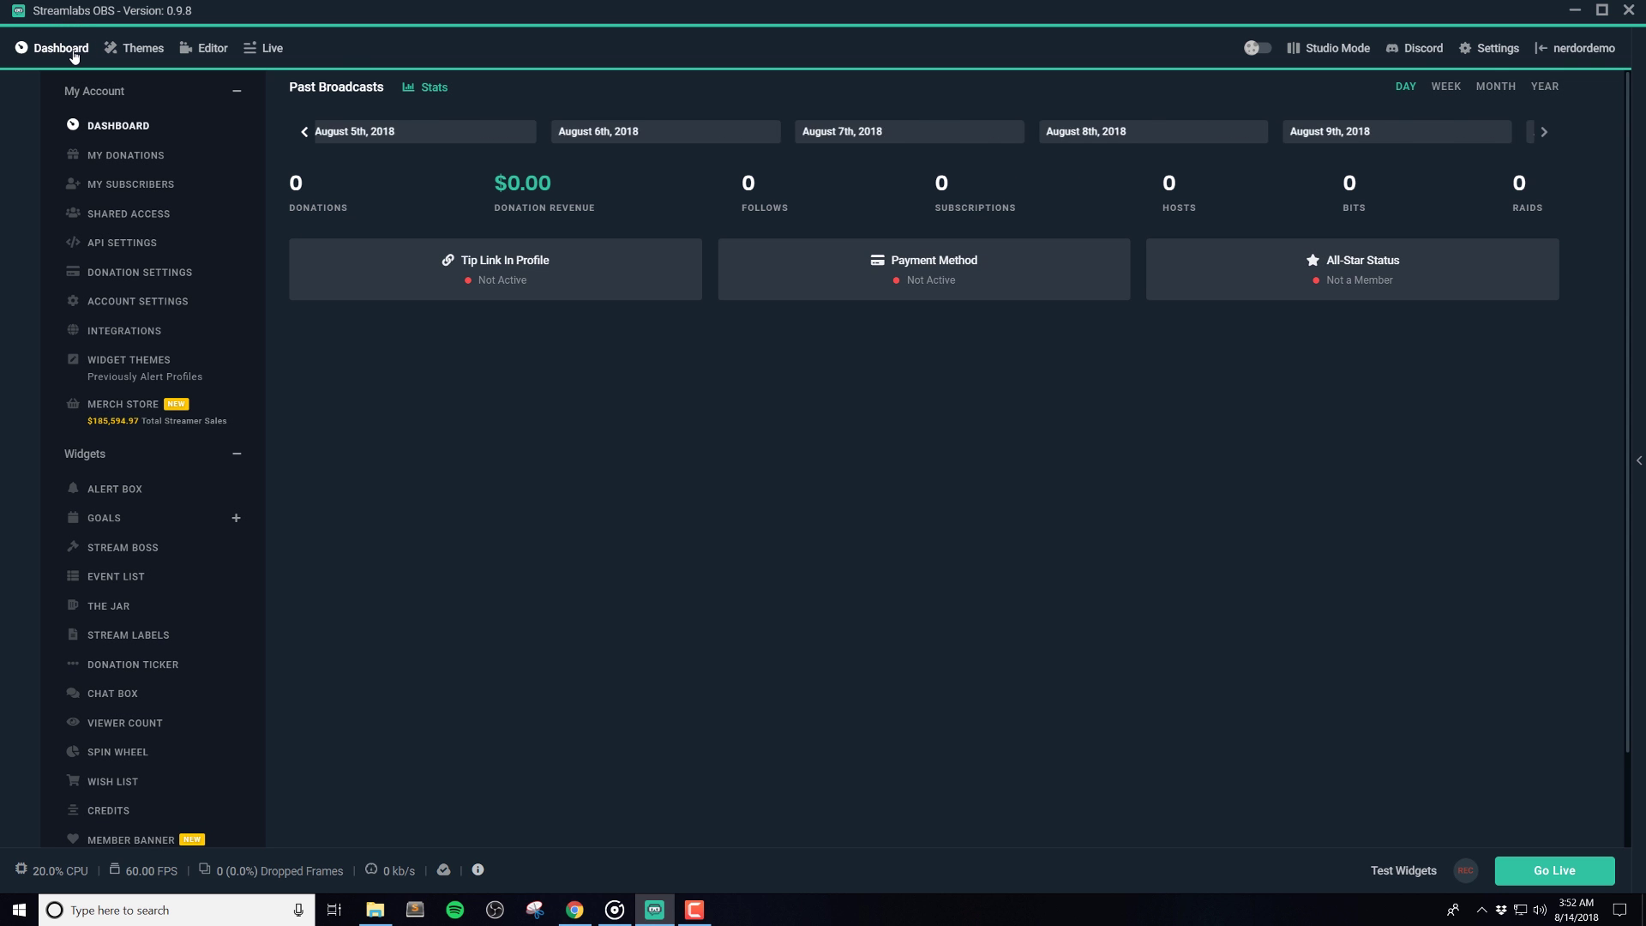
# Open the Dashboard's Donation Goal settings and end the current goal
pyautogui.click(137, 520)
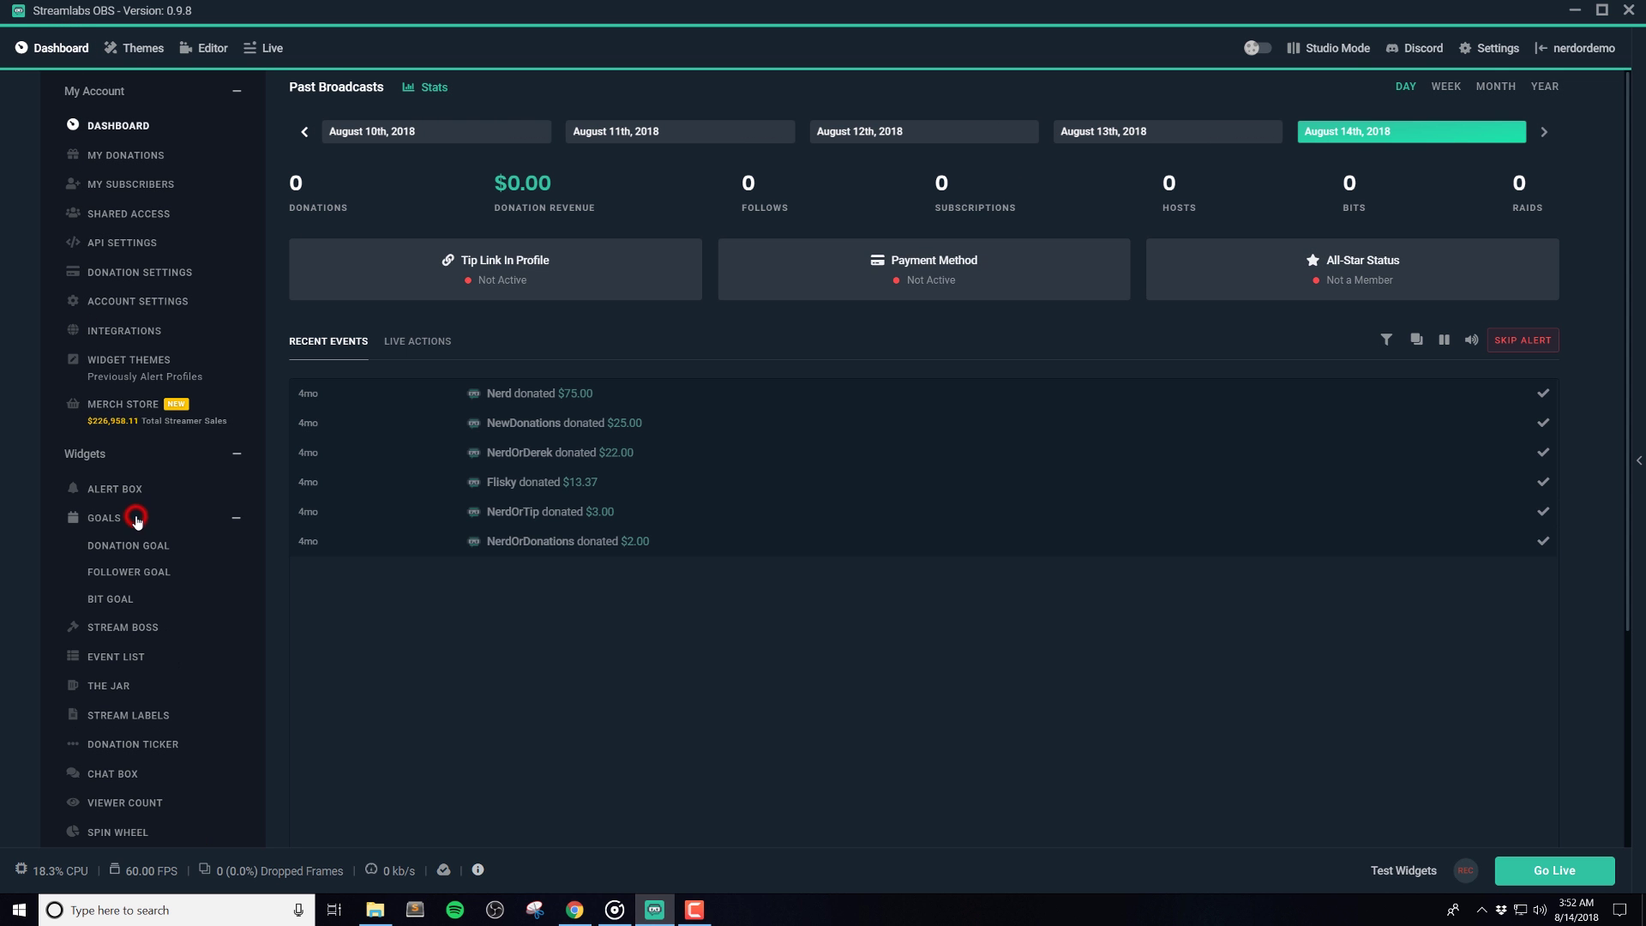
pyautogui.click(133, 545)
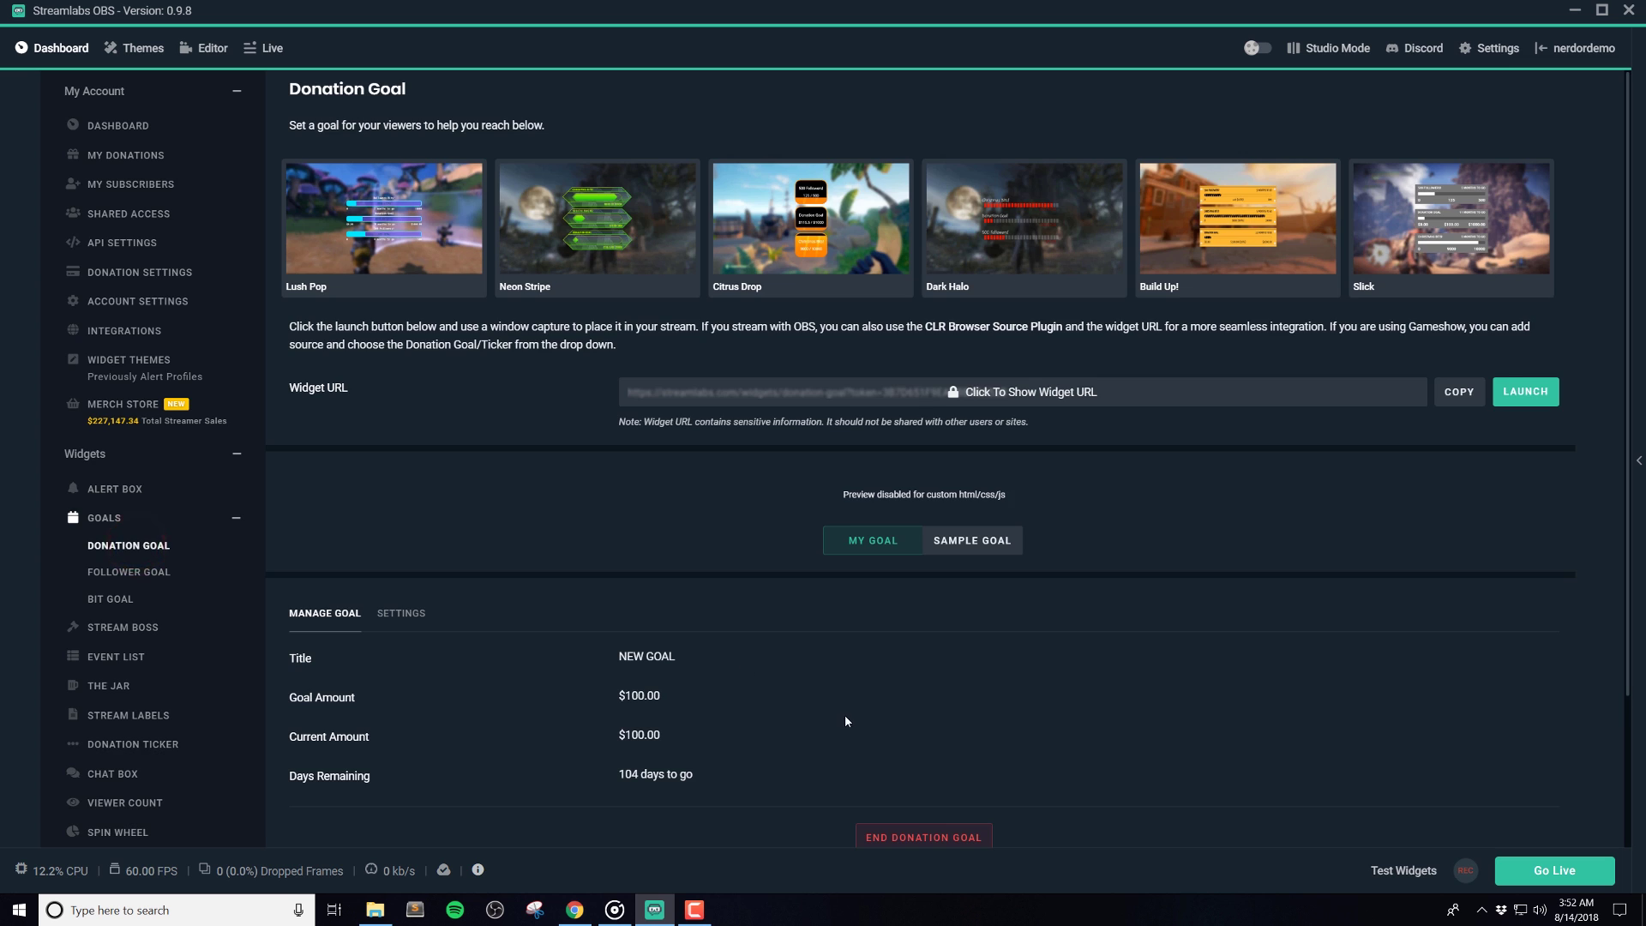
pyautogui.scroll(-2, 928, 712)
pyautogui.click(929, 679)
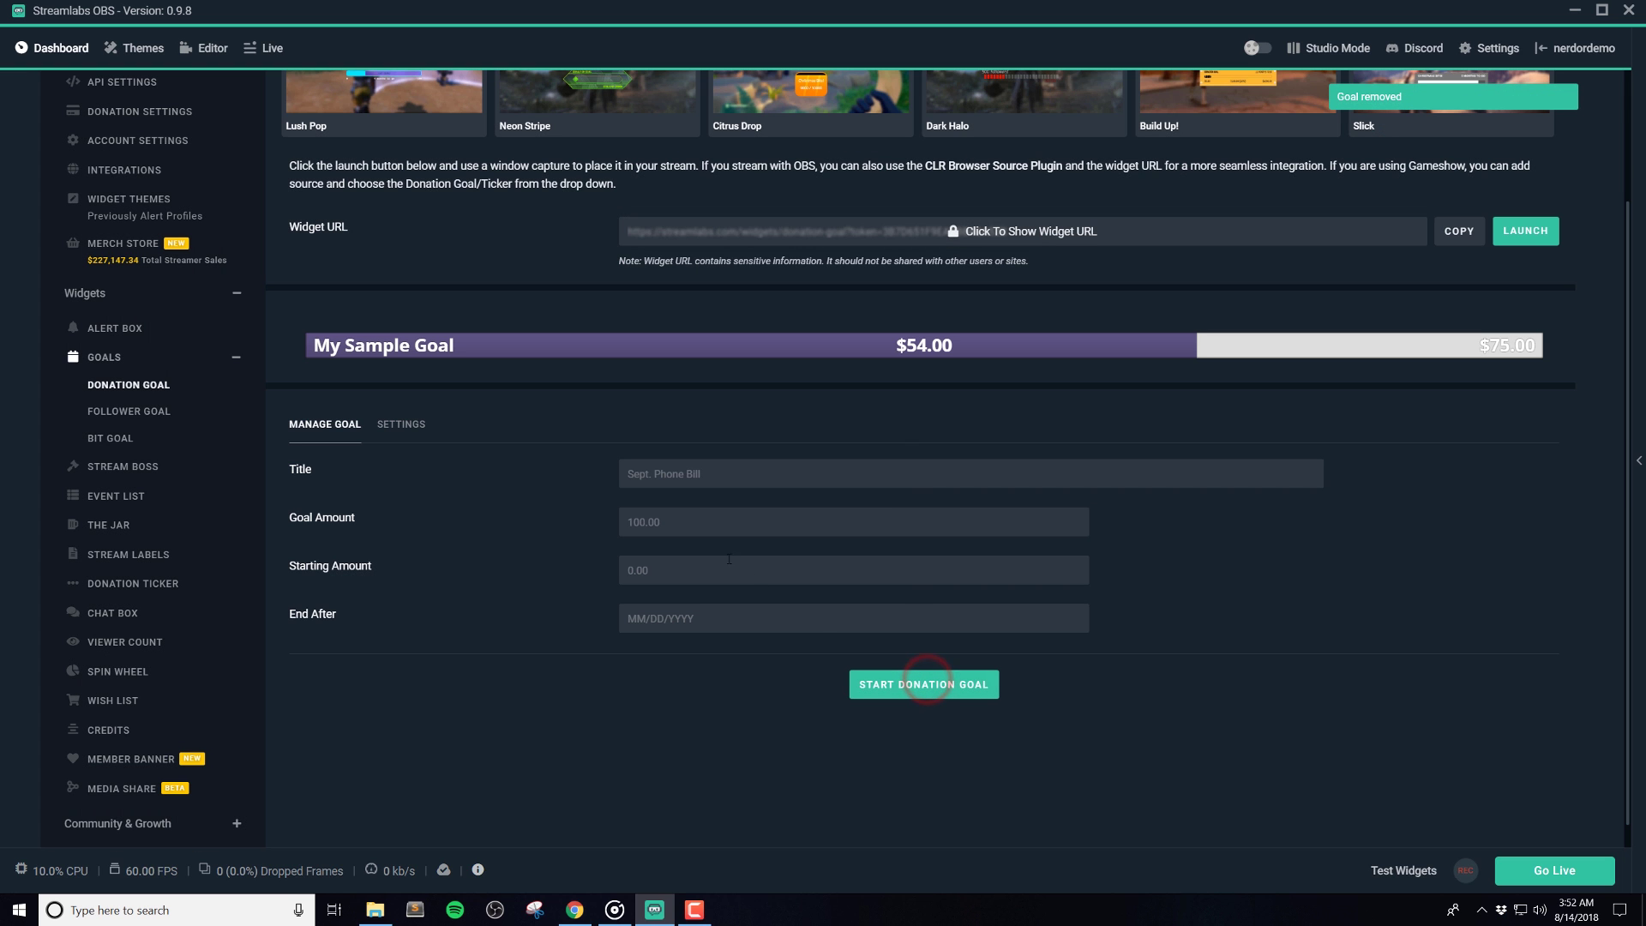
# Start 'New Goal' with a $100 target, $0 starting amount, ending 03/08/2019
pyautogui.click(681, 471)
pyautogui.write('New Goal')
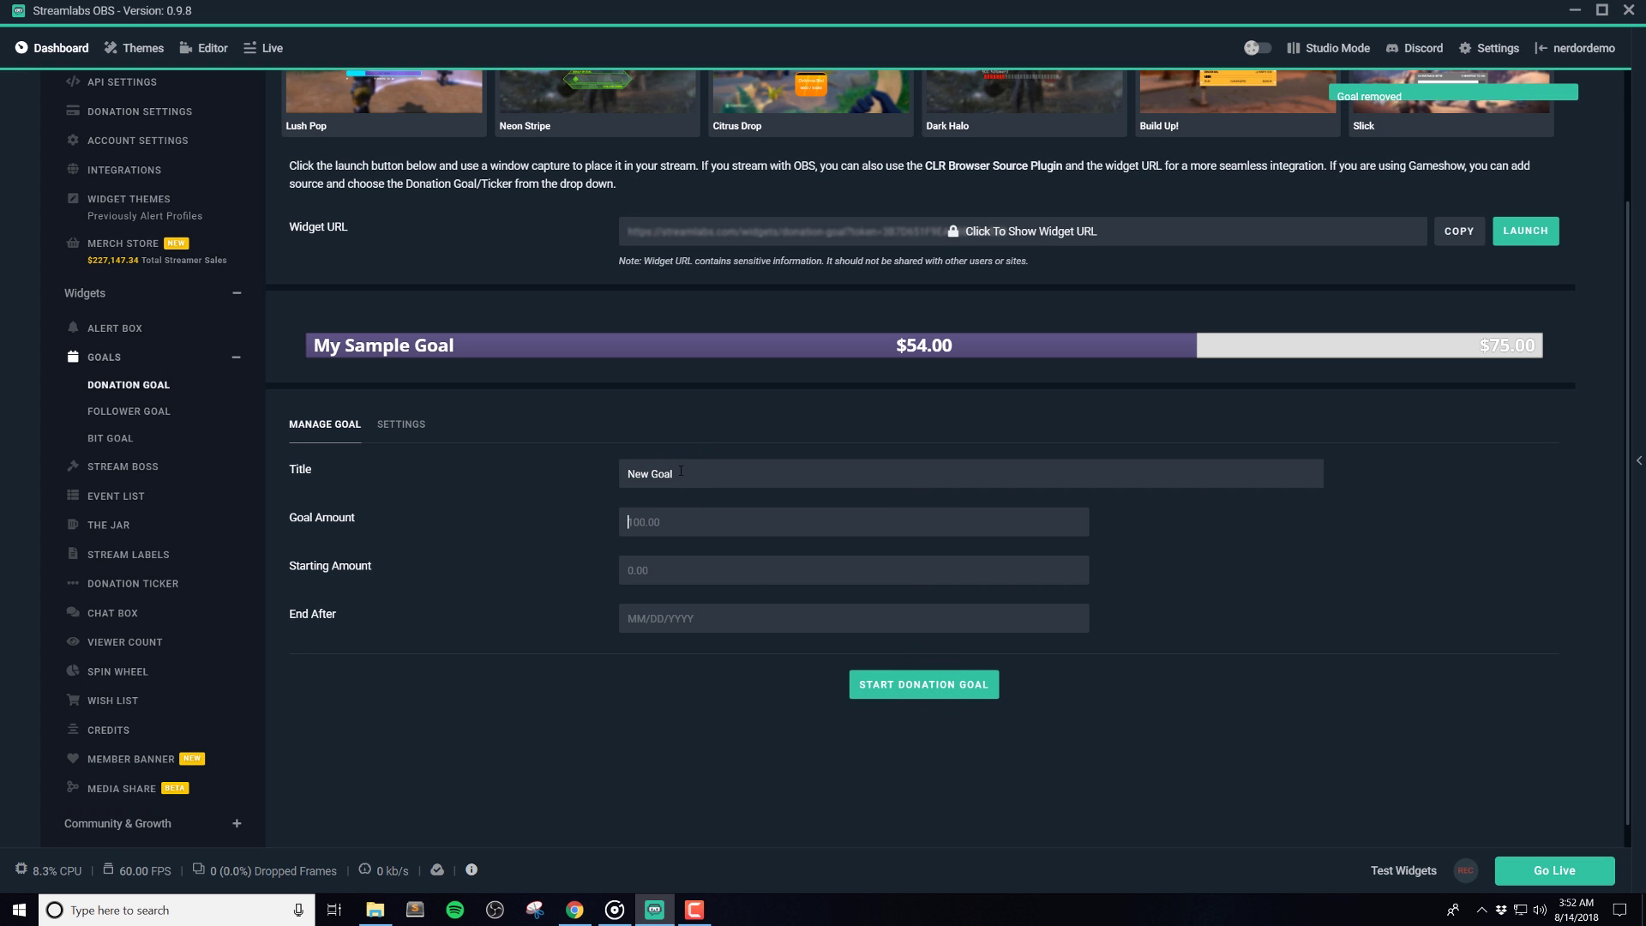
pyautogui.press('Tab')
pyautogui.write('1')
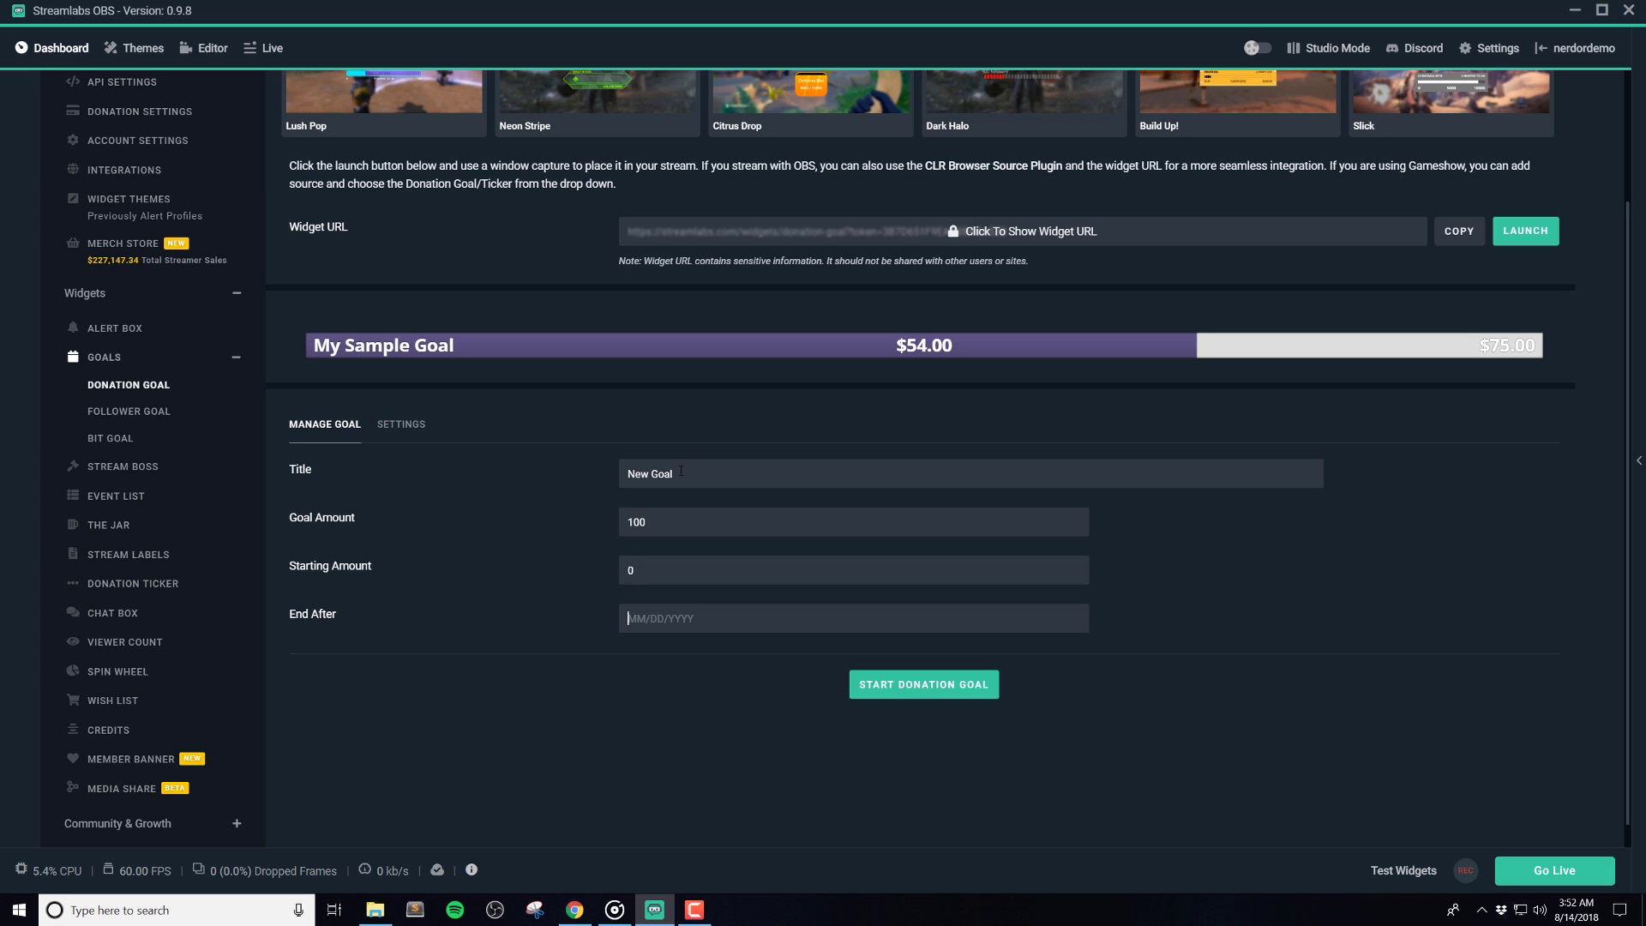
pyautogui.write('03/08/')
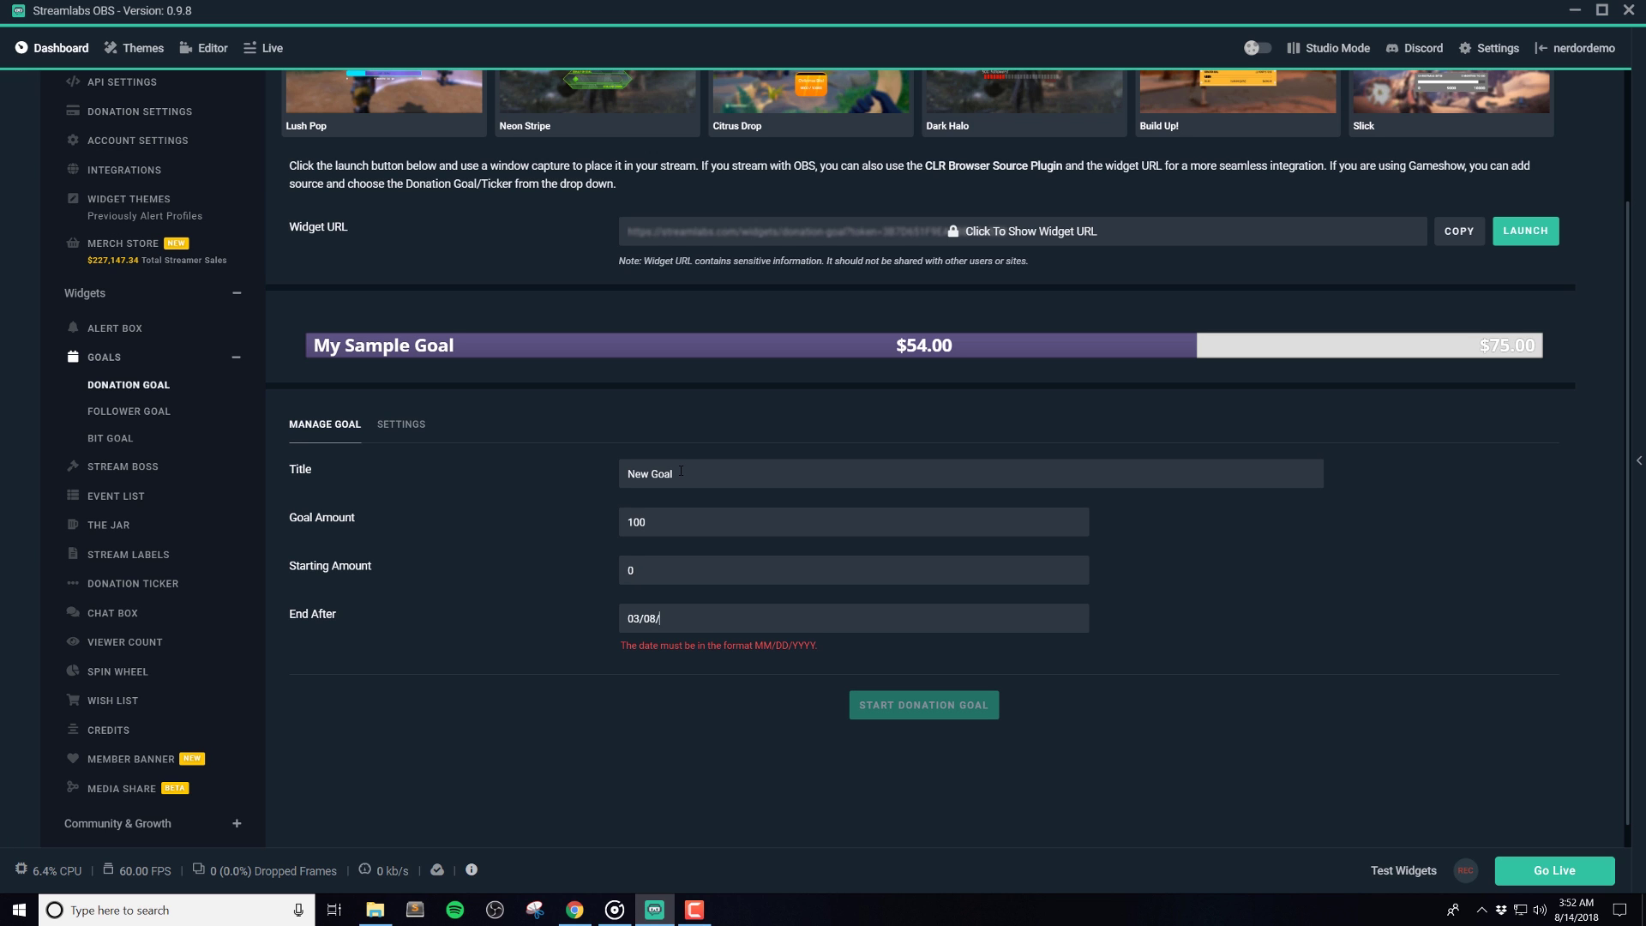
pyautogui.write('2019')
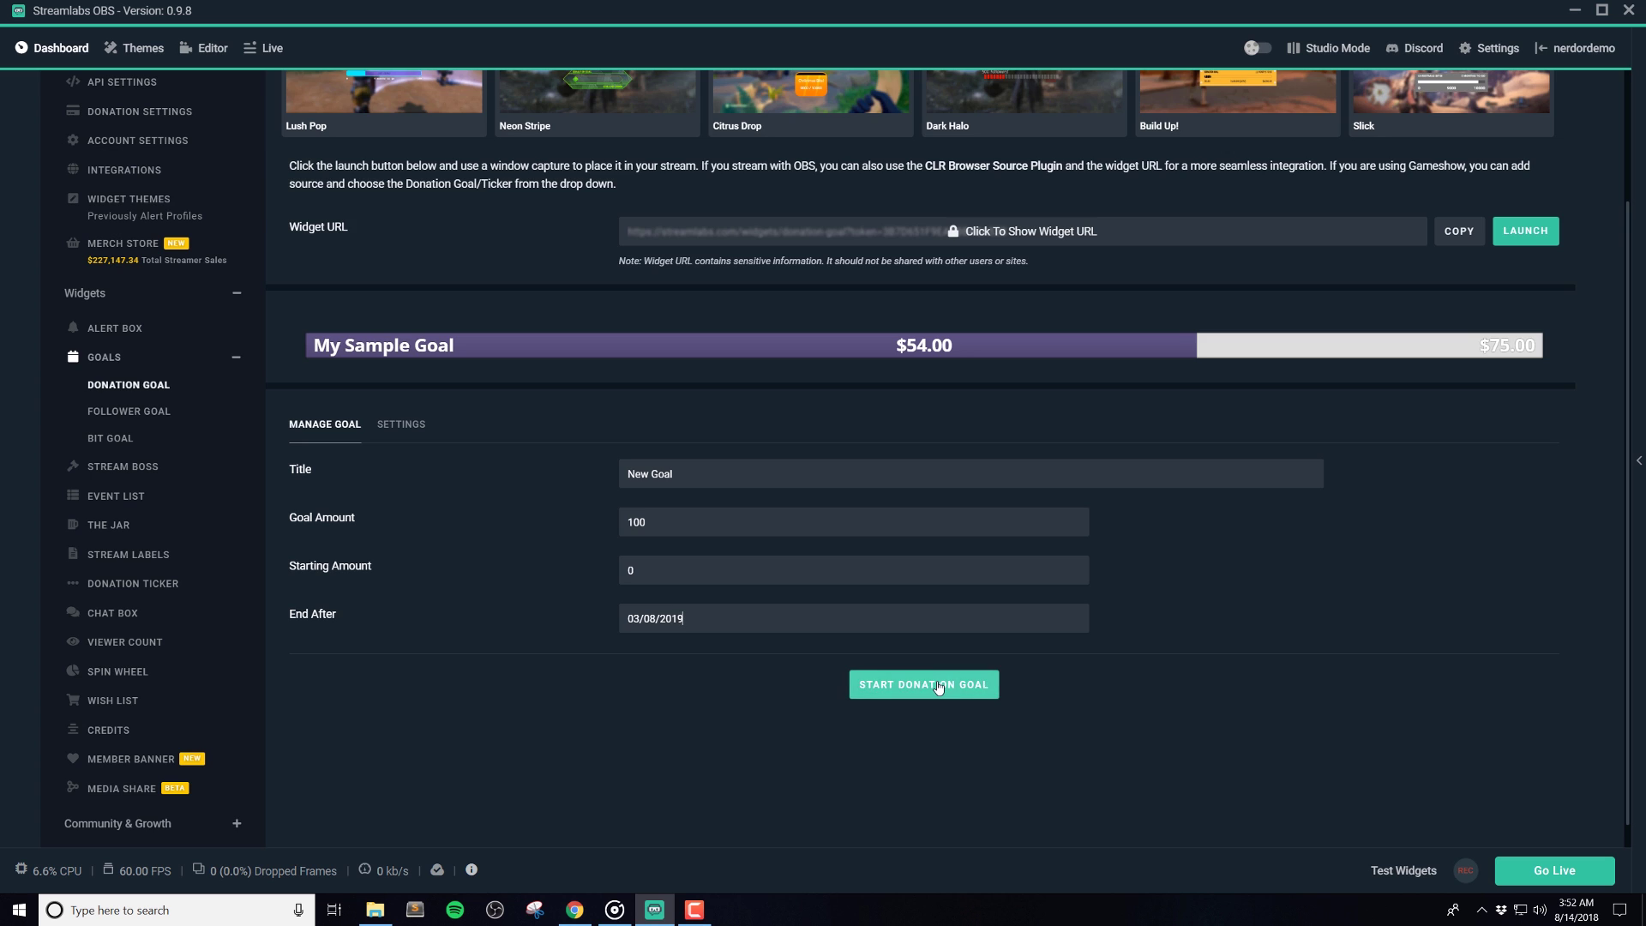
pyautogui.click(944, 683)
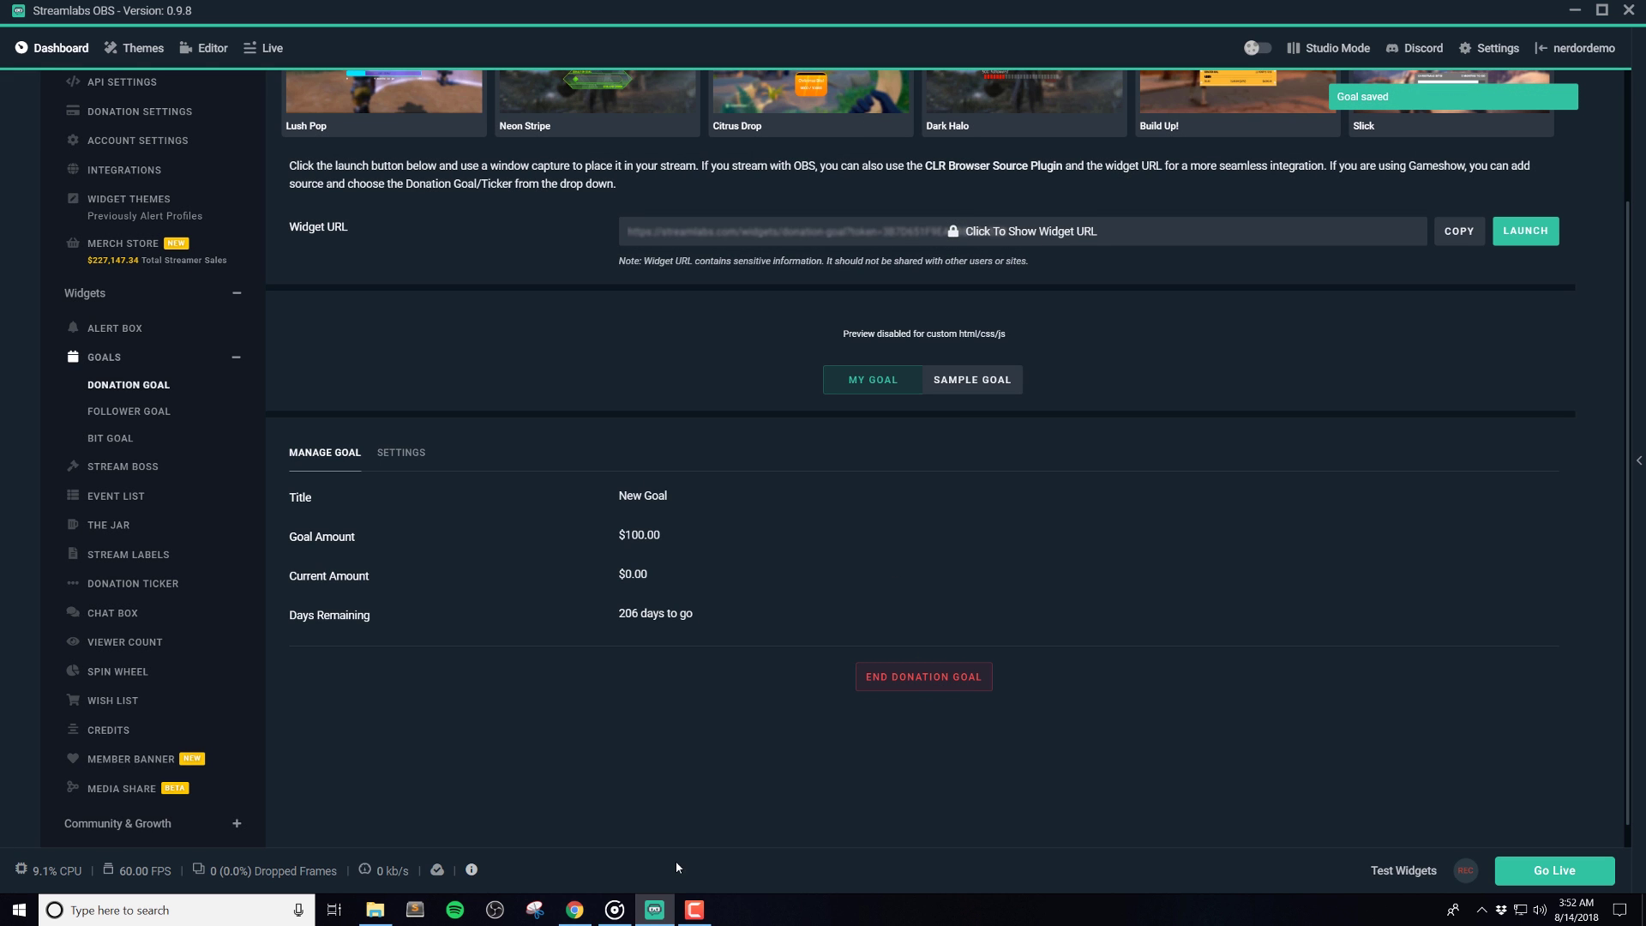
# In the editor, refresh the Donation Goal source's cached page and close its properties
pyautogui.click(228, 47)
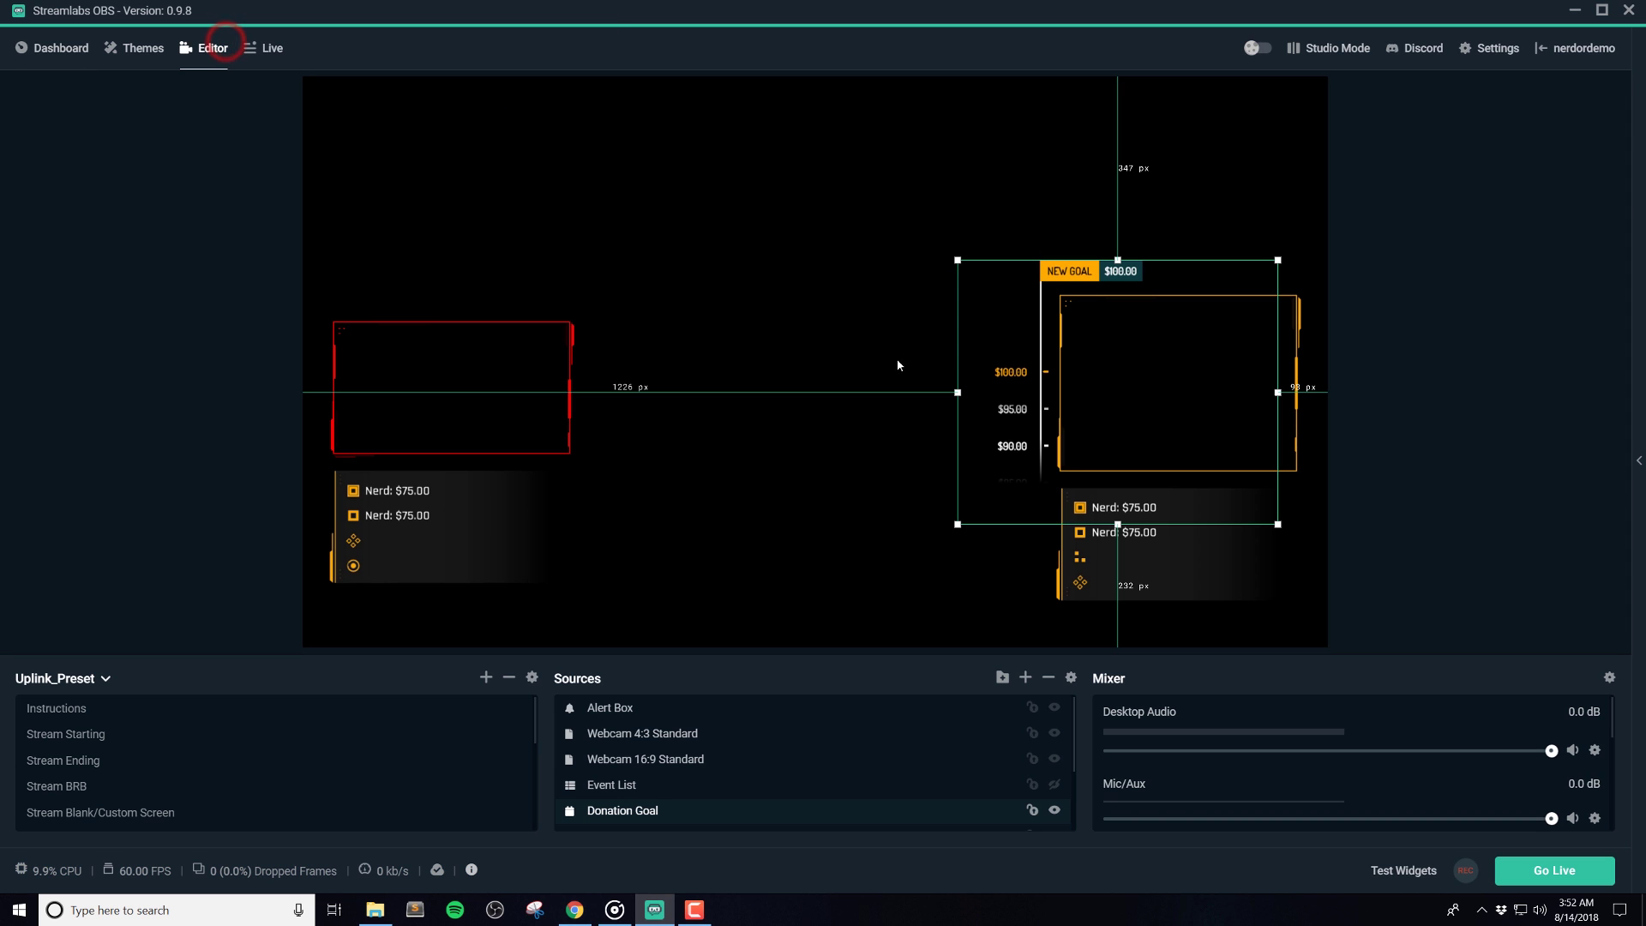
pyautogui.click(725, 809)
pyautogui.doubleClick(725, 808)
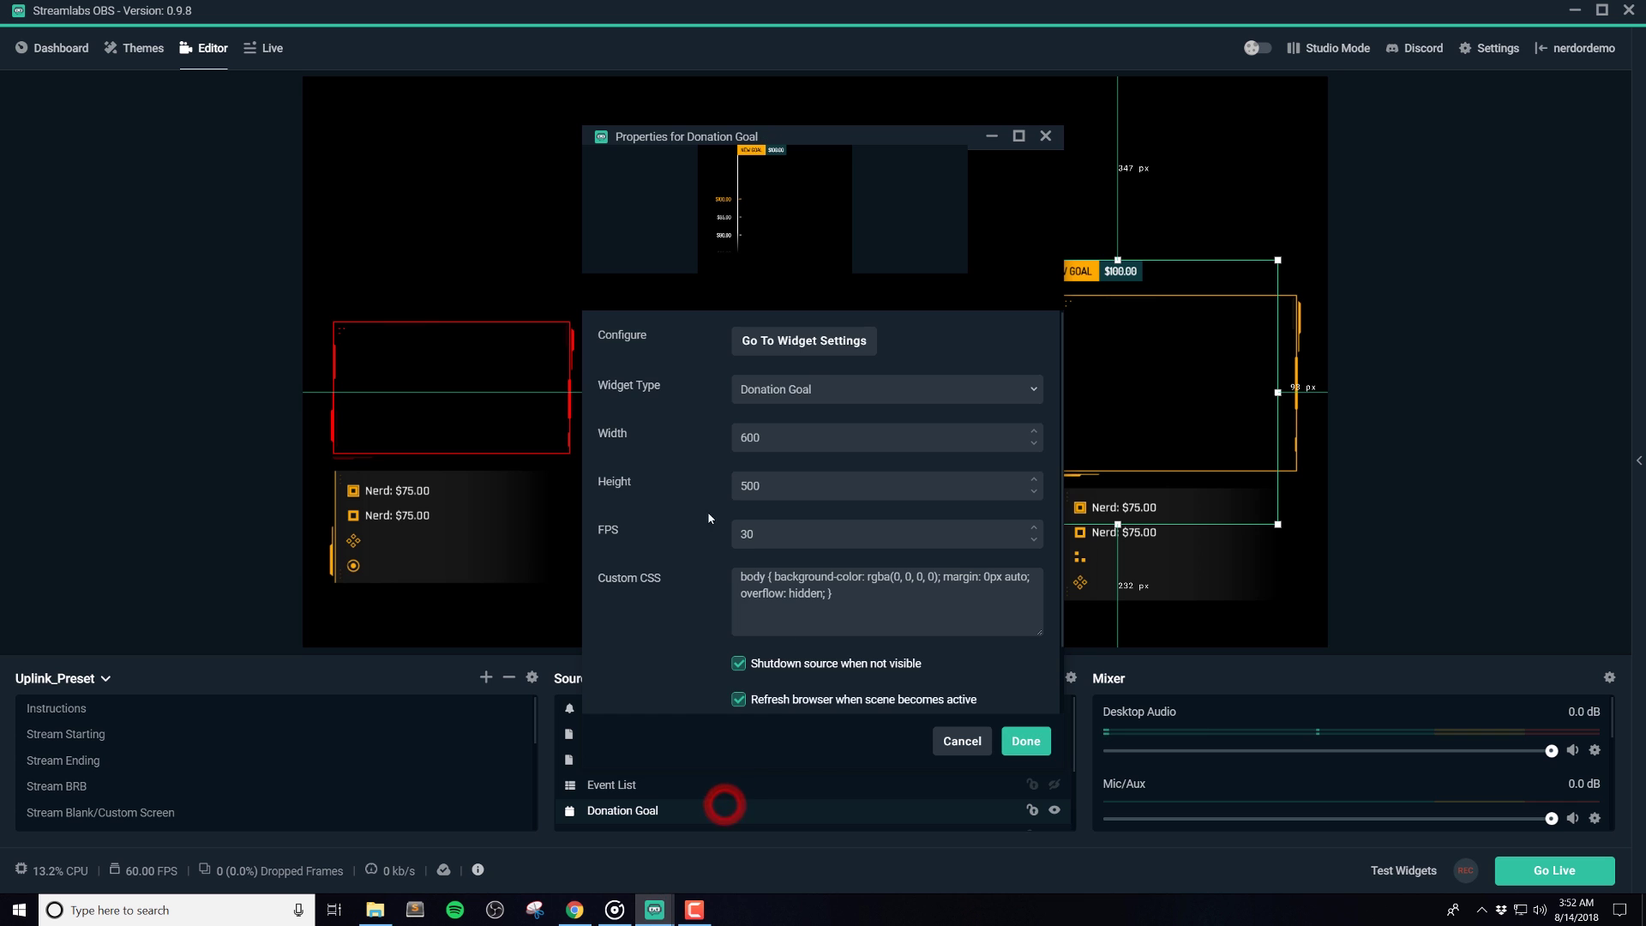
pyautogui.scroll(-2, 667, 541)
pyautogui.click(862, 674)
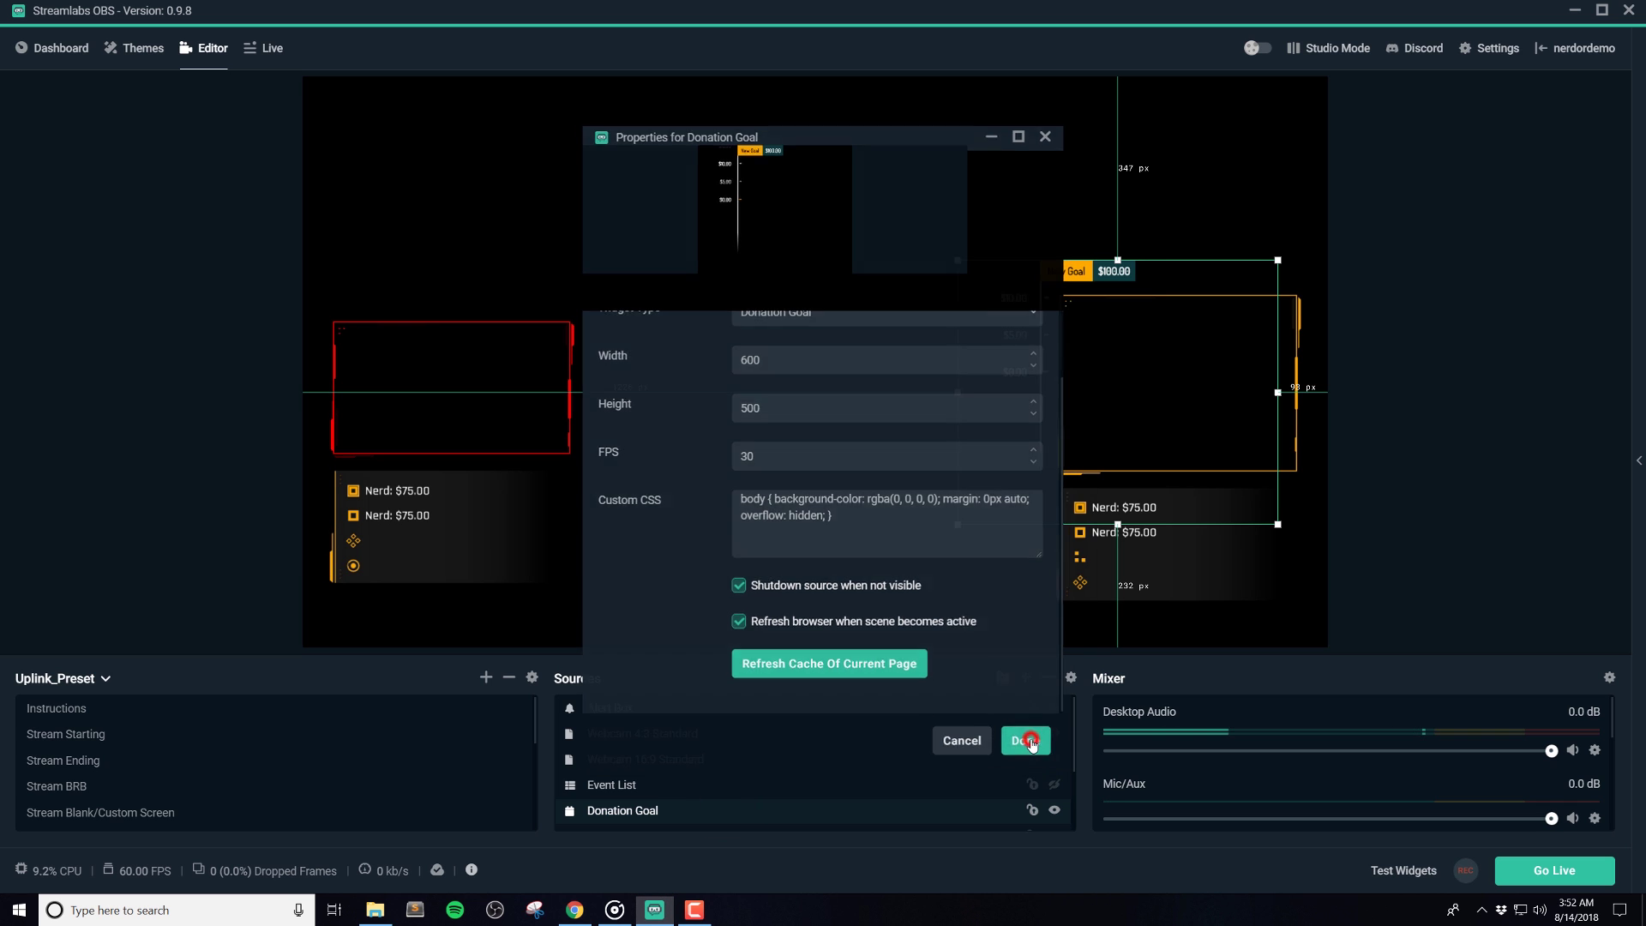
pyautogui.click(1029, 741)
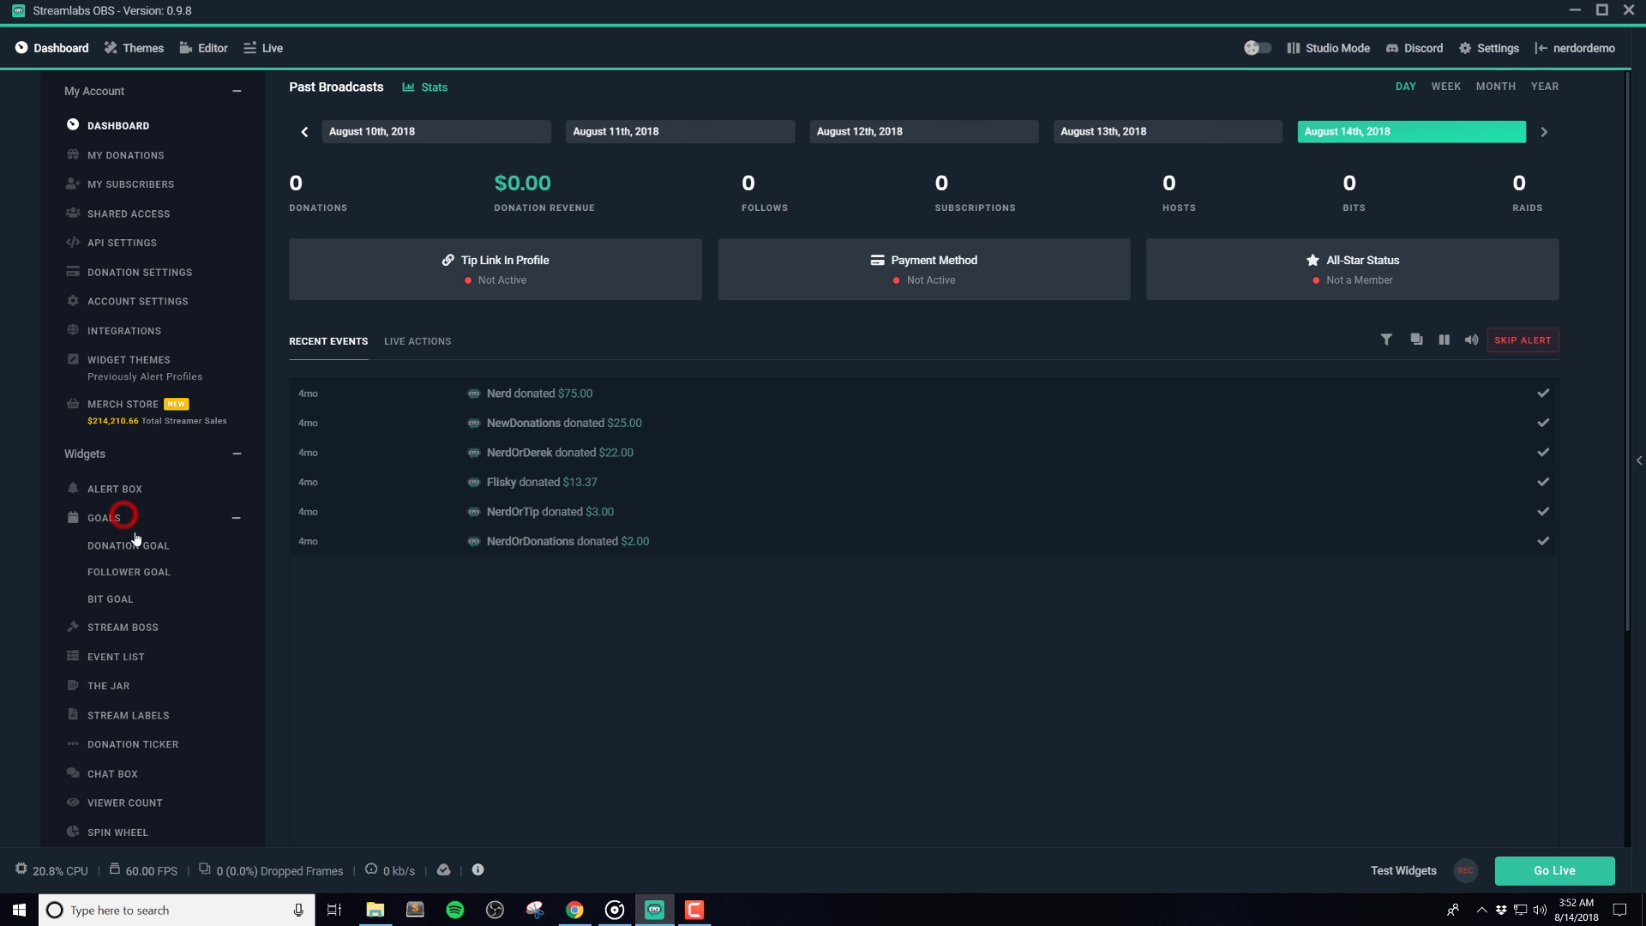
# Show the donation goal's custom fields: Dosis font, #FFAA00 accent, #0D3B3D decorative colour
pyautogui.click(133, 545)
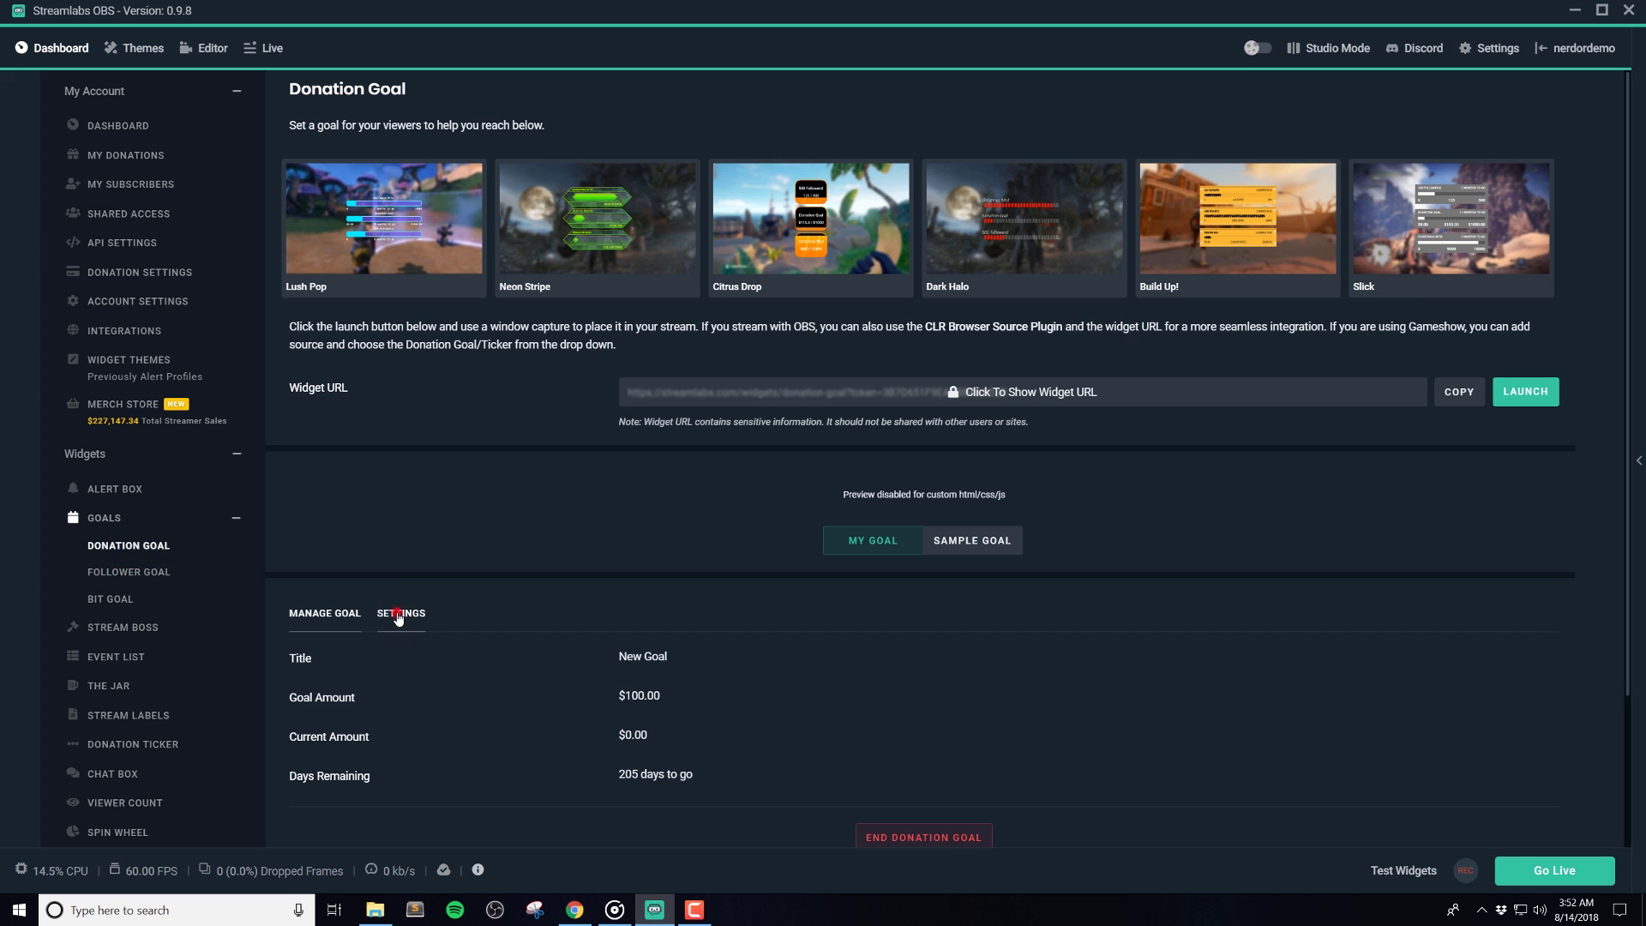
pyautogui.click(399, 616)
pyautogui.scroll(-1, 433, 489)
pyautogui.scroll(-4, 433, 489)
pyautogui.scroll(-3, 433, 485)
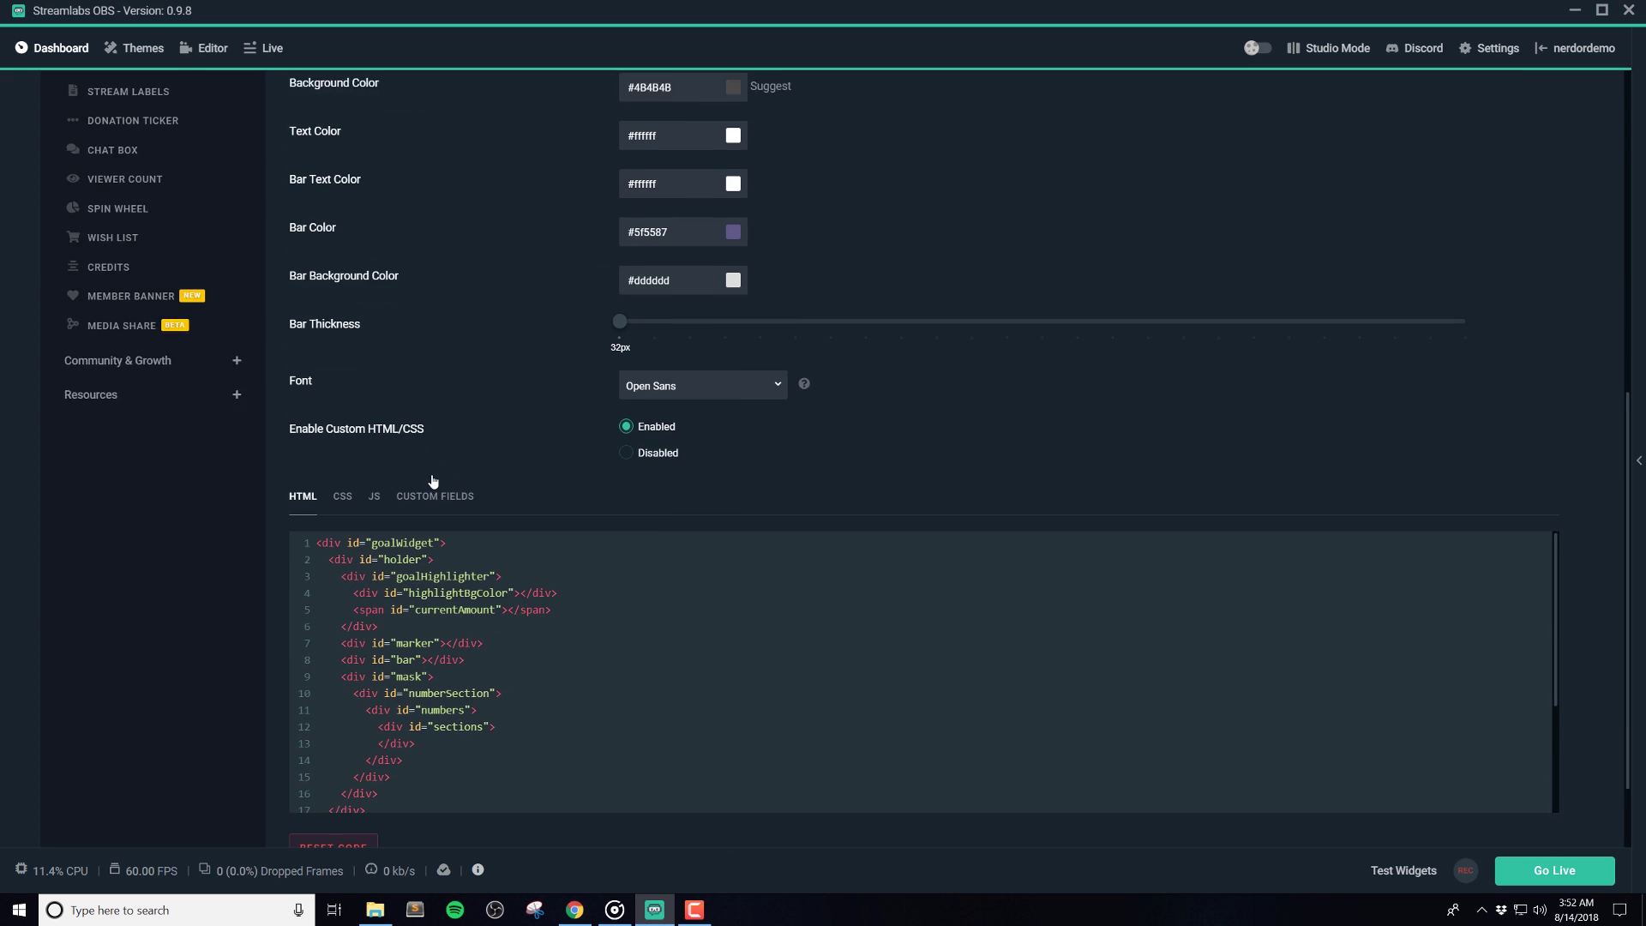
pyautogui.click(433, 480)
pyautogui.scroll(-1, 429, 485)
pyautogui.scroll(-3, 426, 489)
pyautogui.scroll(-1, 426, 489)
pyautogui.scroll(-1, 426, 488)
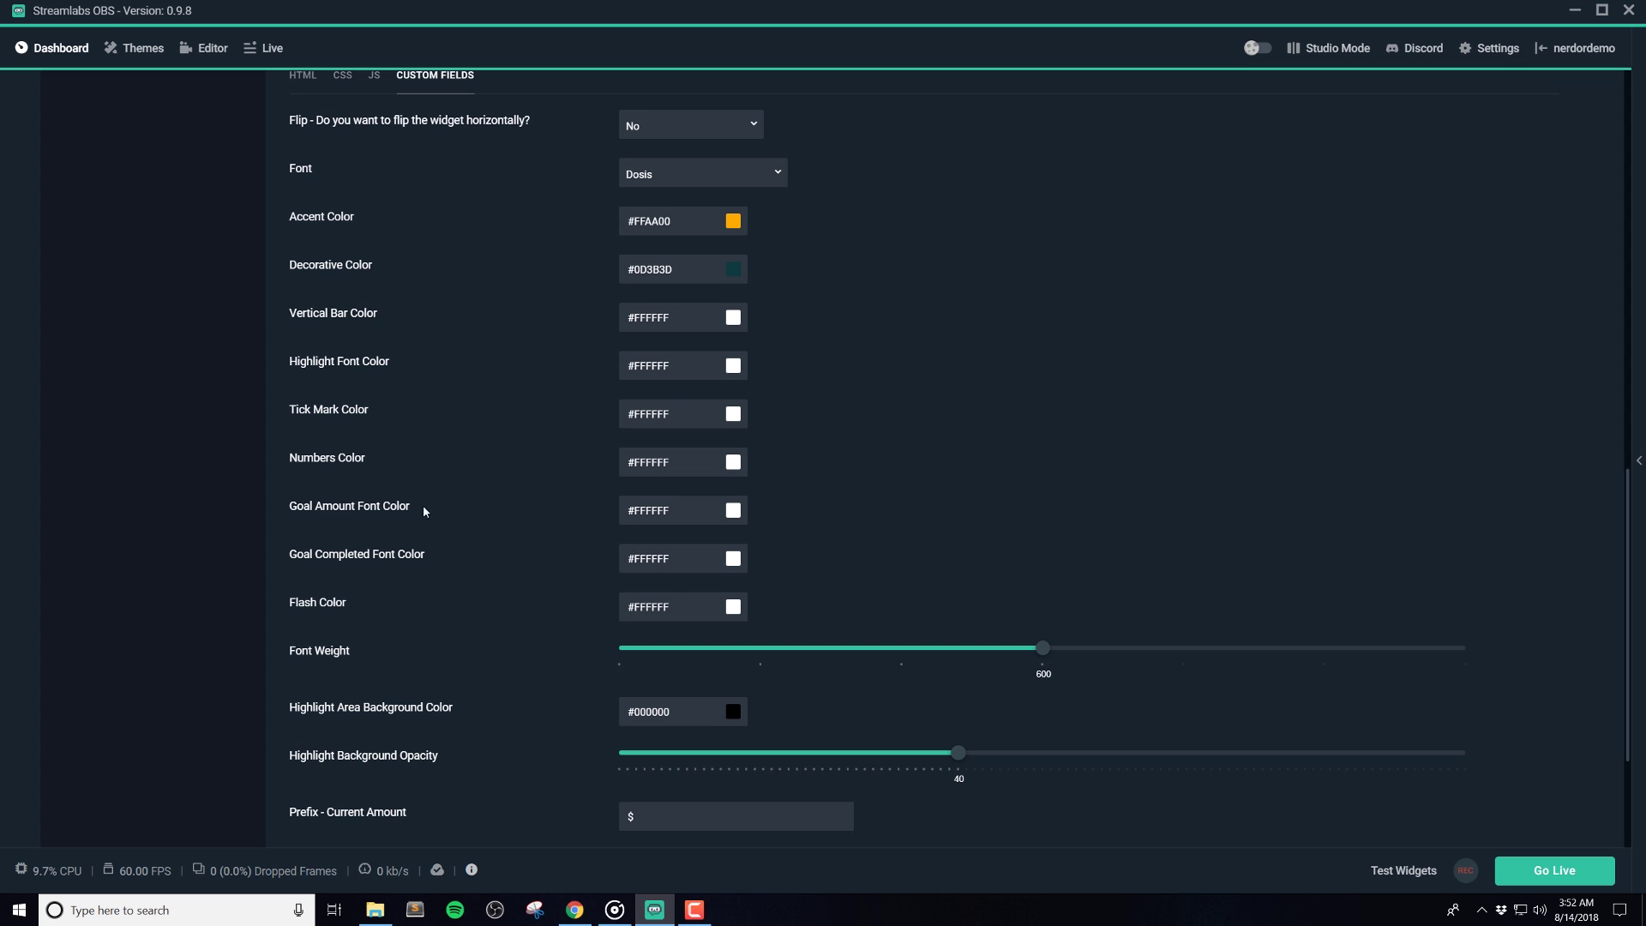
# Read the Goal Widgets setup instructions in the Uplink guide, then return to the settings
pyautogui.click(374, 910)
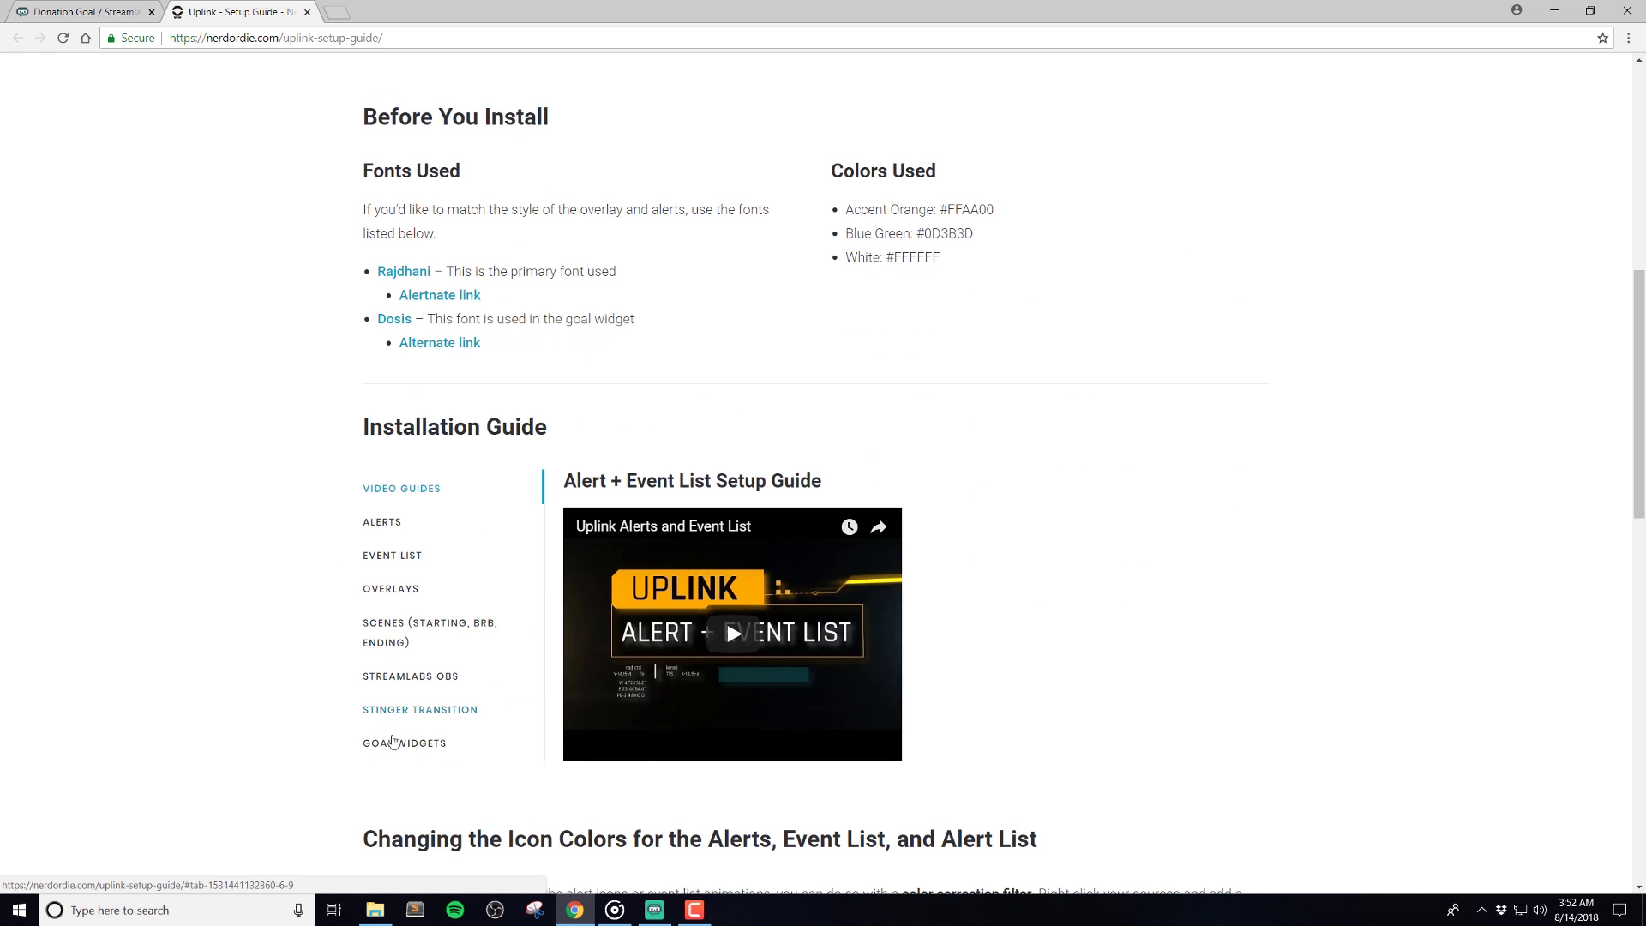
pyautogui.click(394, 744)
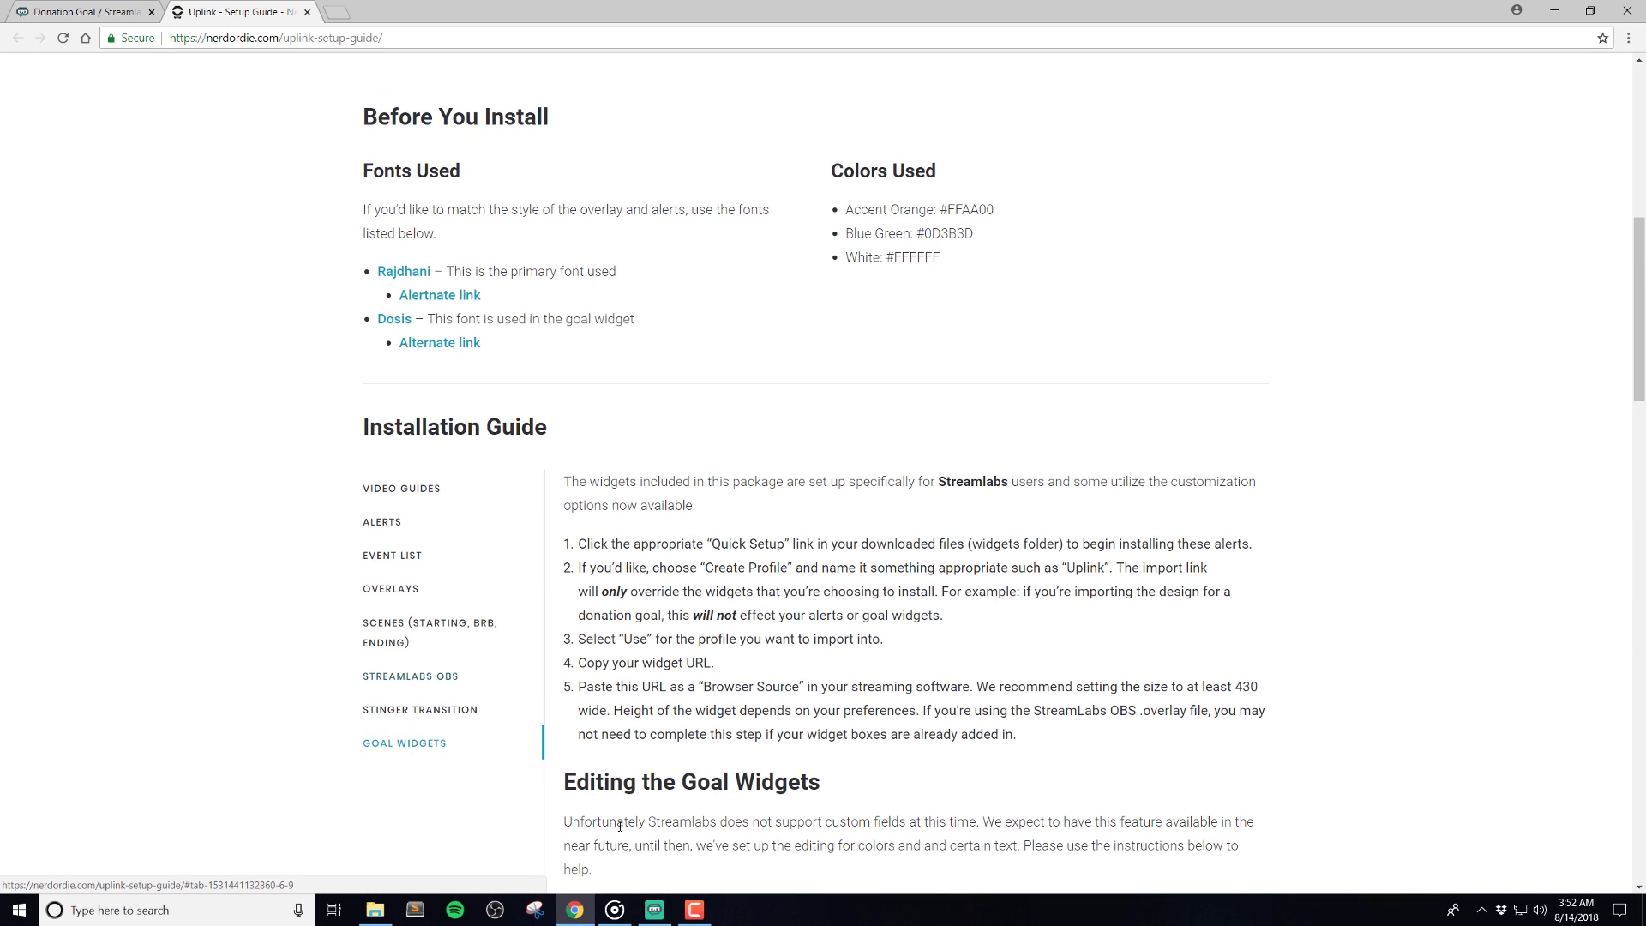
pyautogui.click(654, 910)
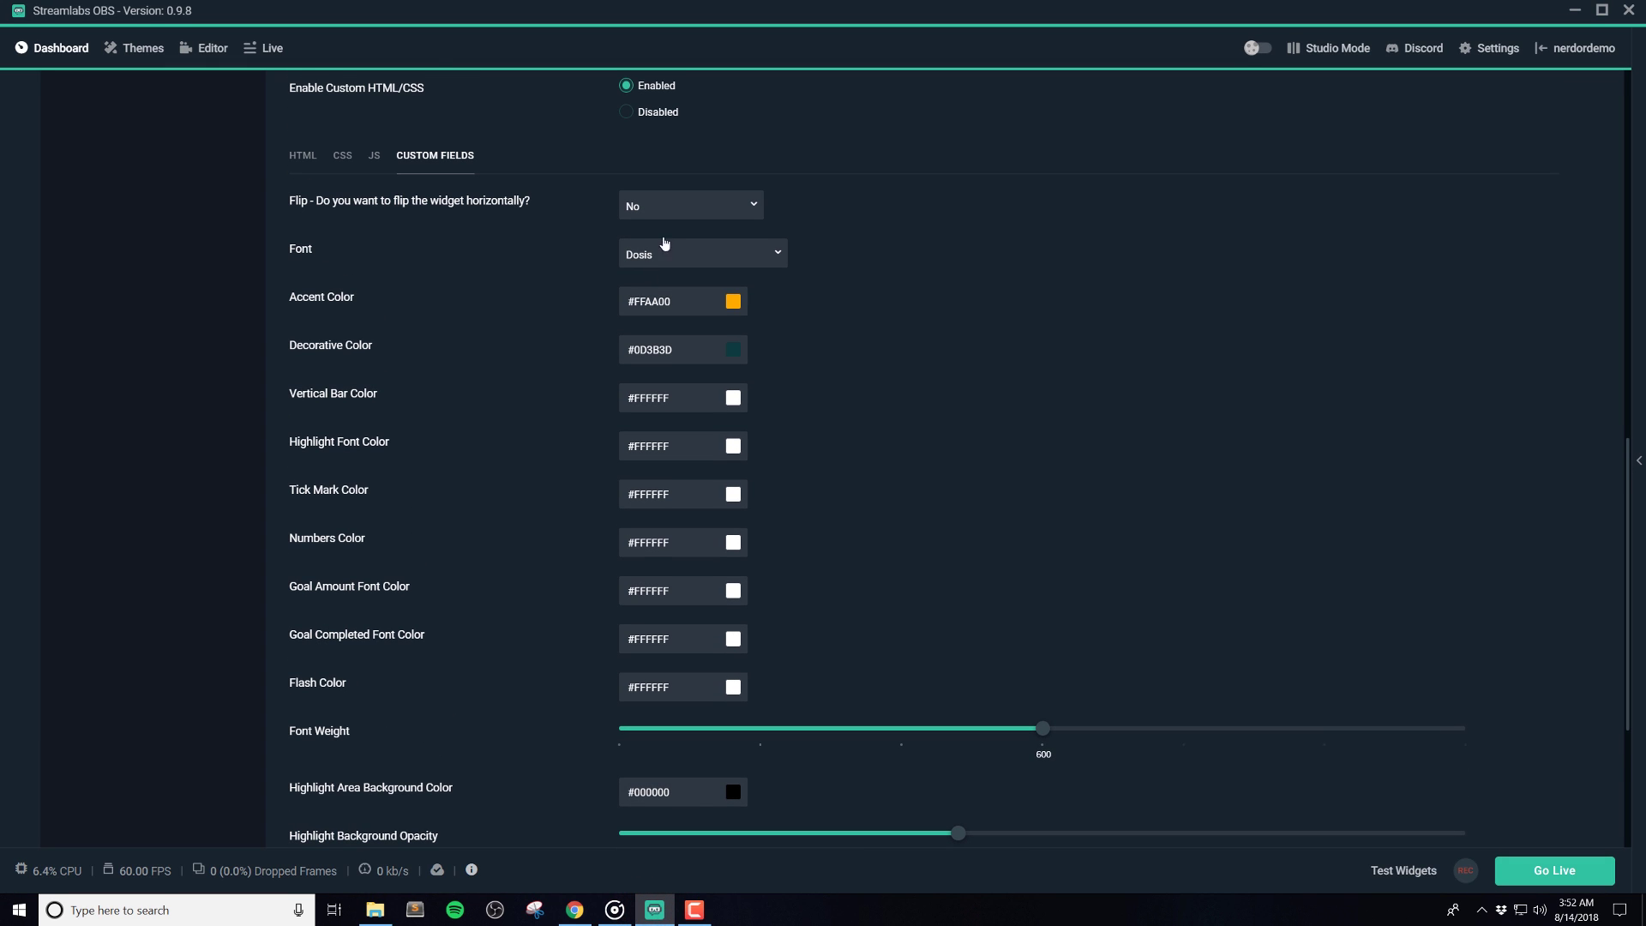
# Set Flip to Yes, keep the Dosis font, and change the accent colour to FF0000
pyautogui.click(662, 202)
pyautogui.click(648, 278)
pyautogui.click(624, 254)
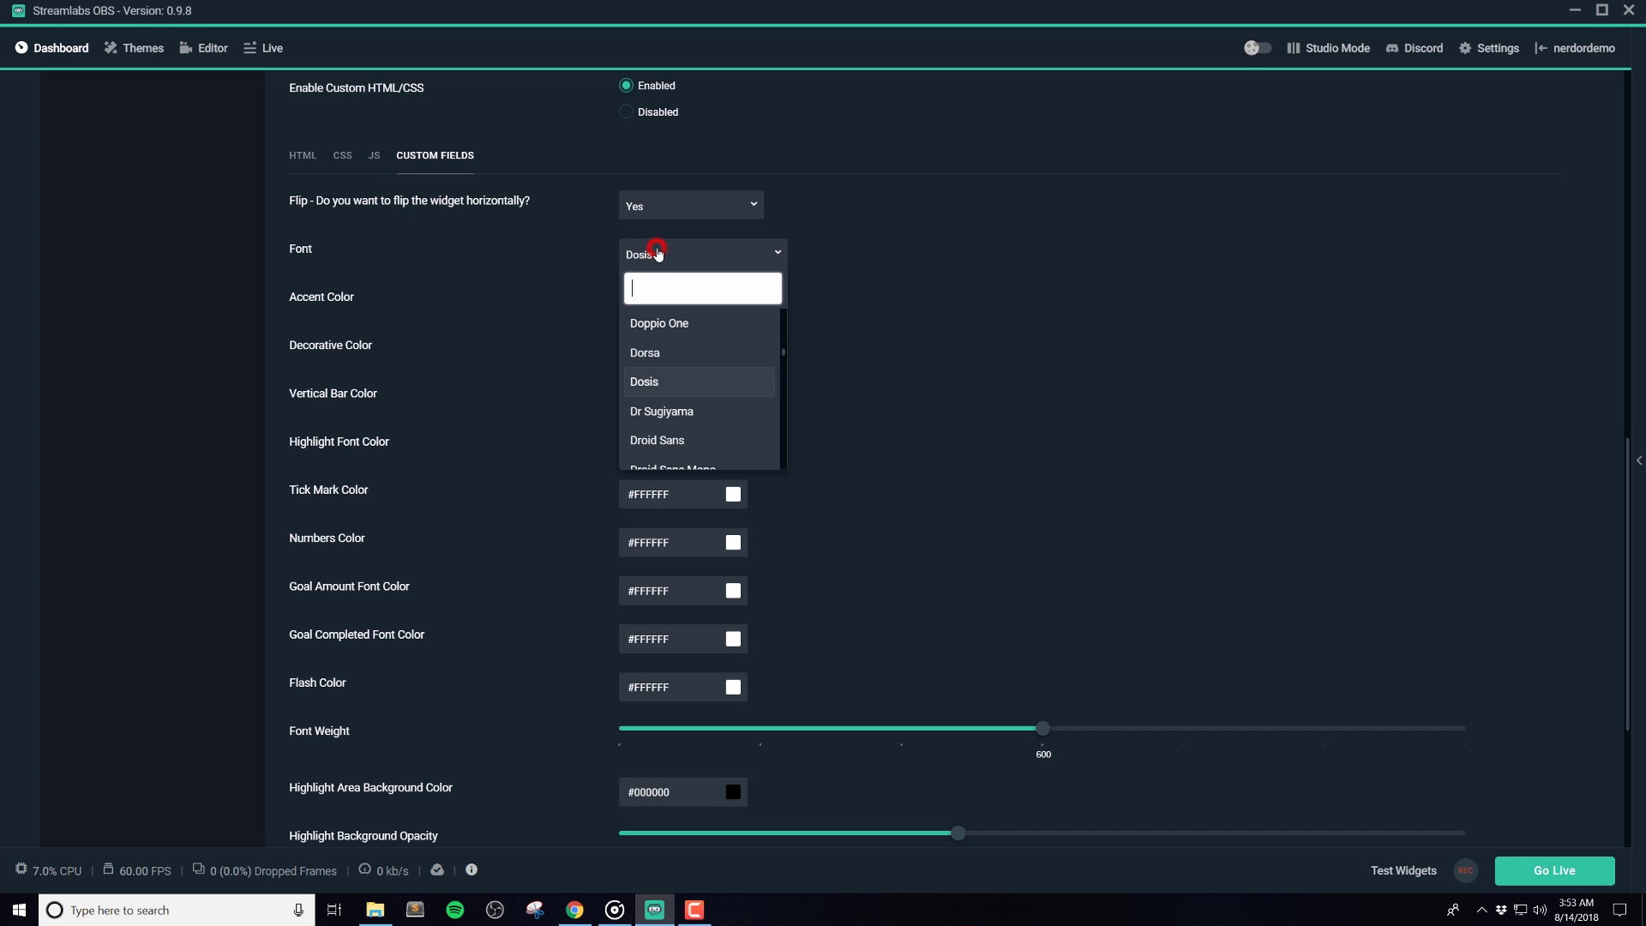
pyautogui.click(645, 384)
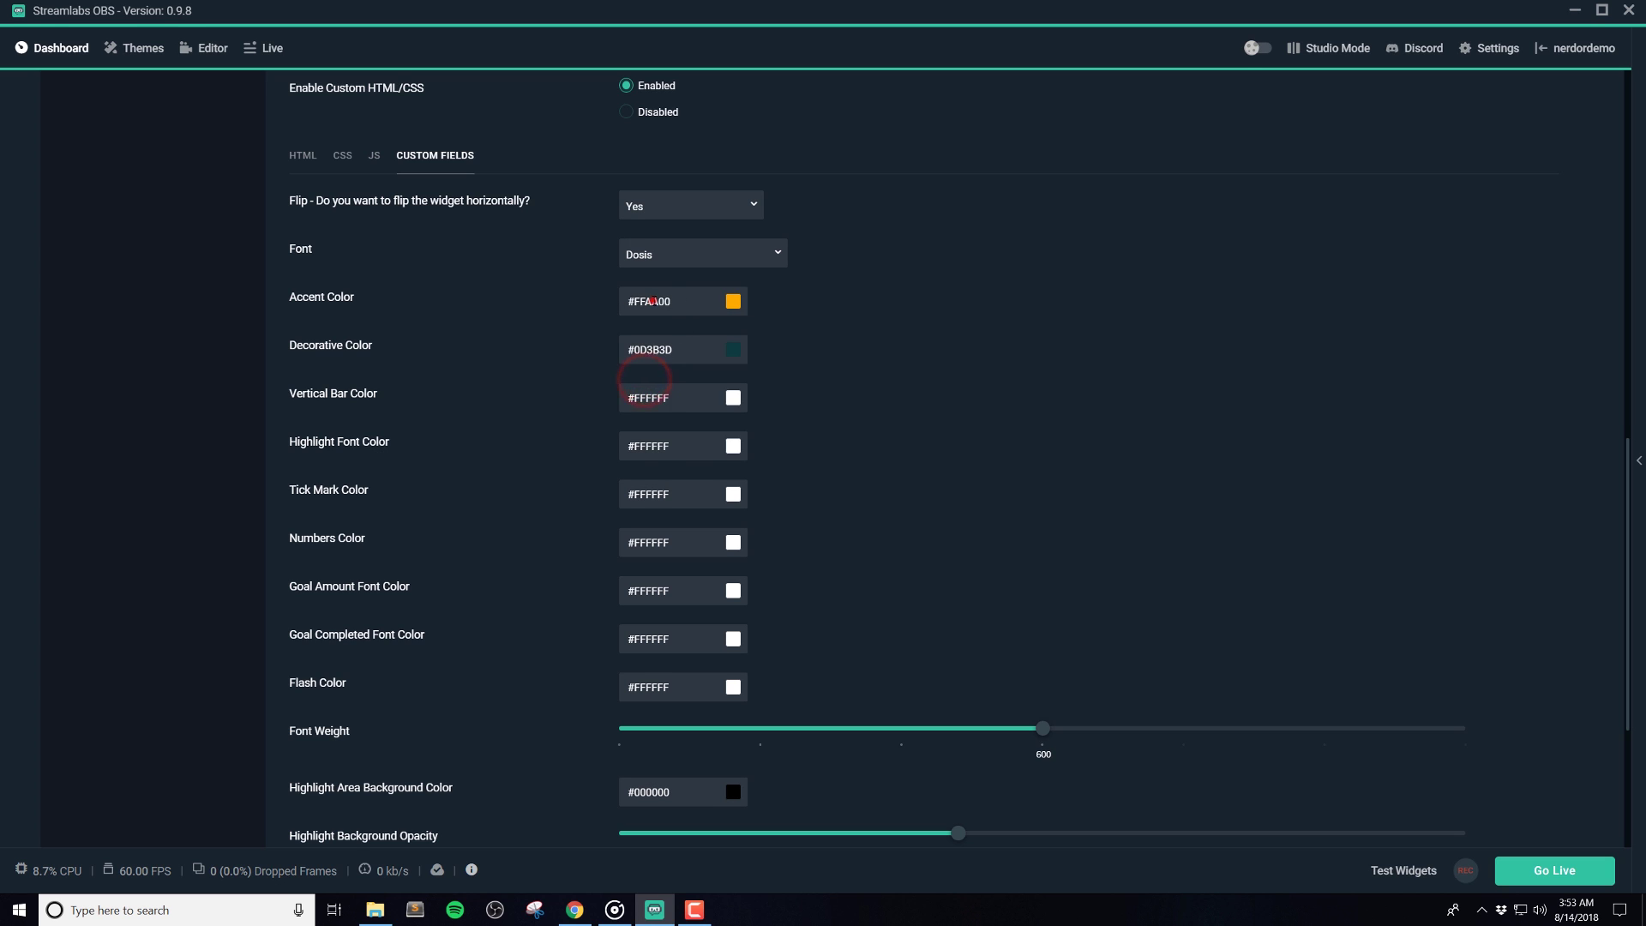
pyautogui.doubleClick(651, 301)
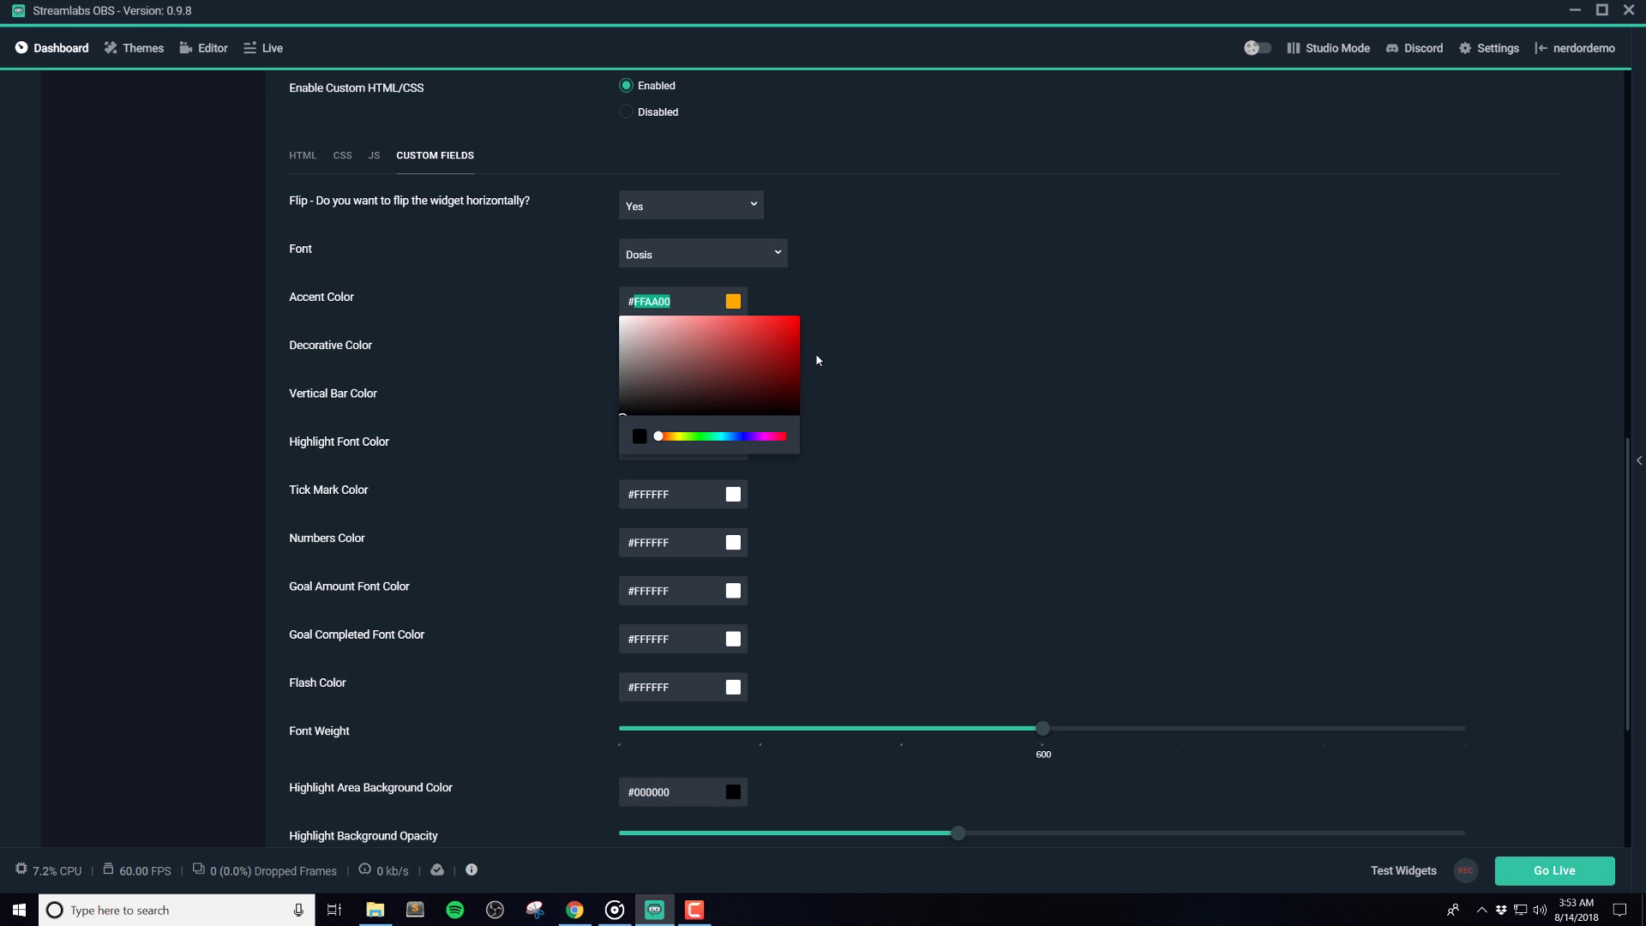
pyautogui.write('FF0000')
pyautogui.click(920, 364)
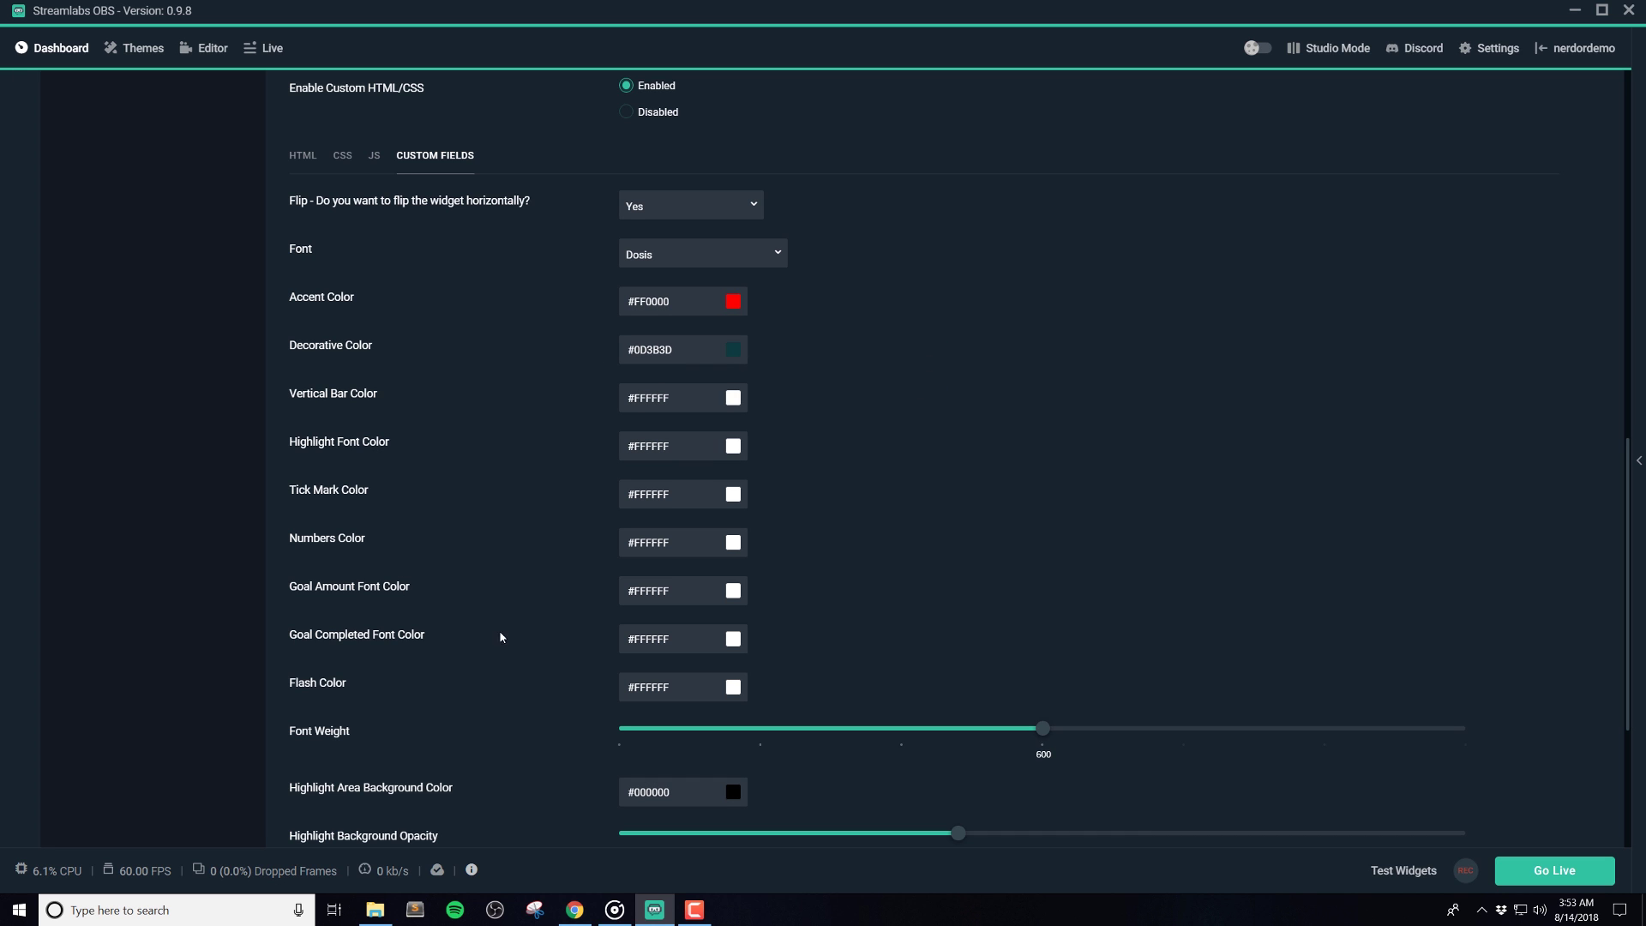
# Raise the Highlight Background Opacity to 60, leaving the background colour unchanged
pyautogui.scroll(-1, 938, 471)
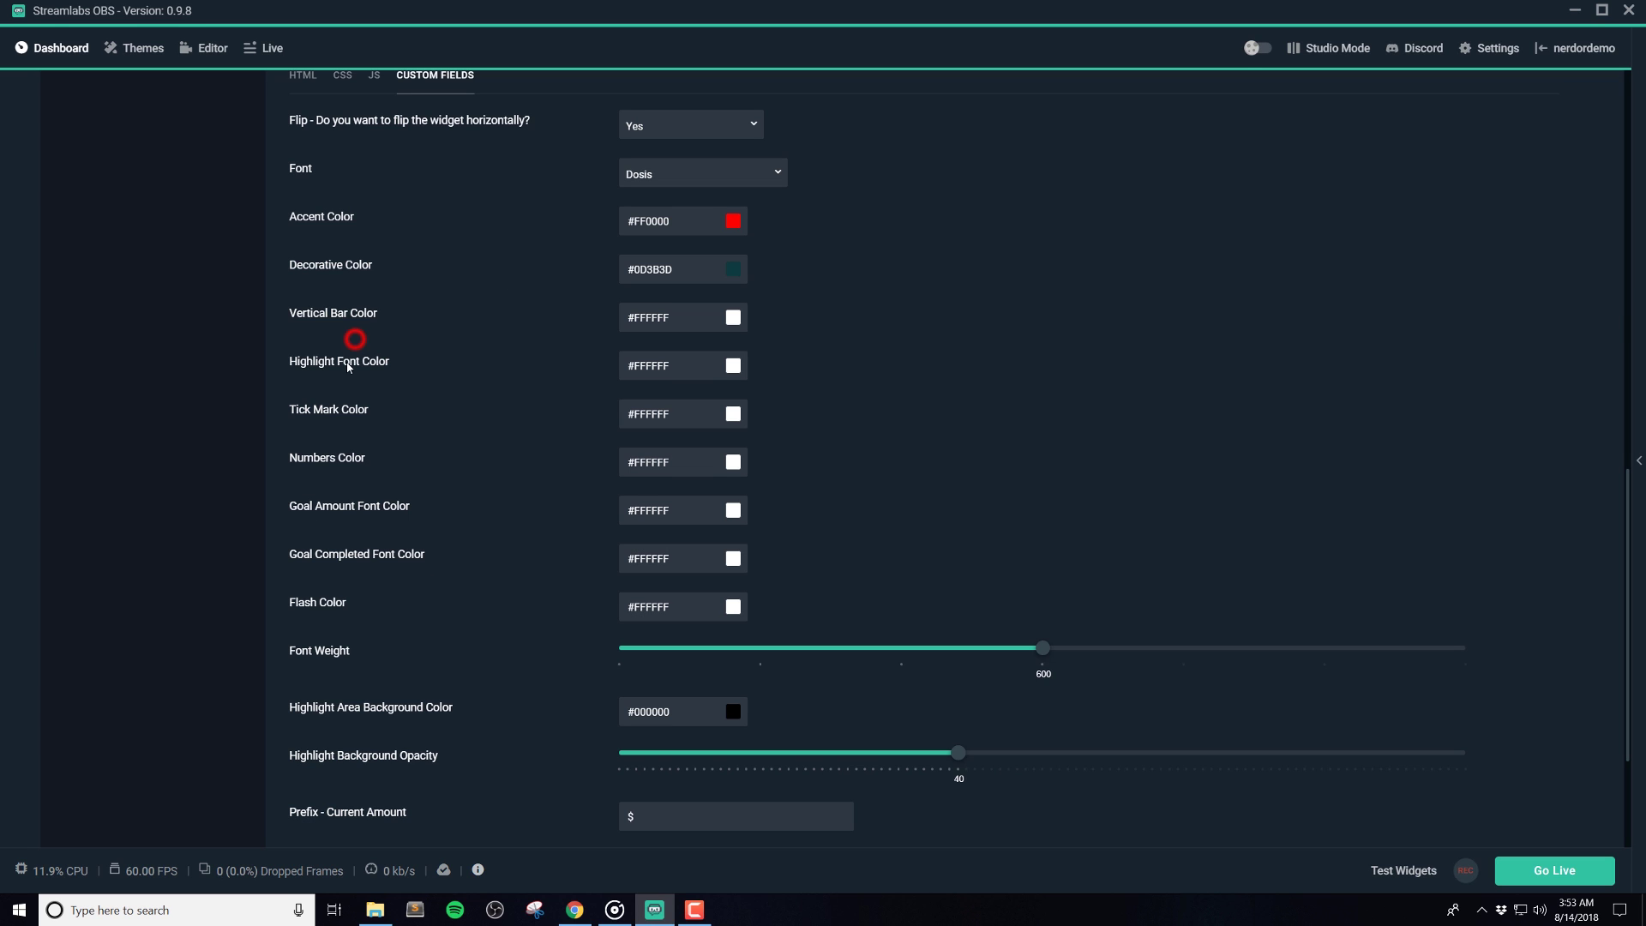
pyautogui.click(334, 603)
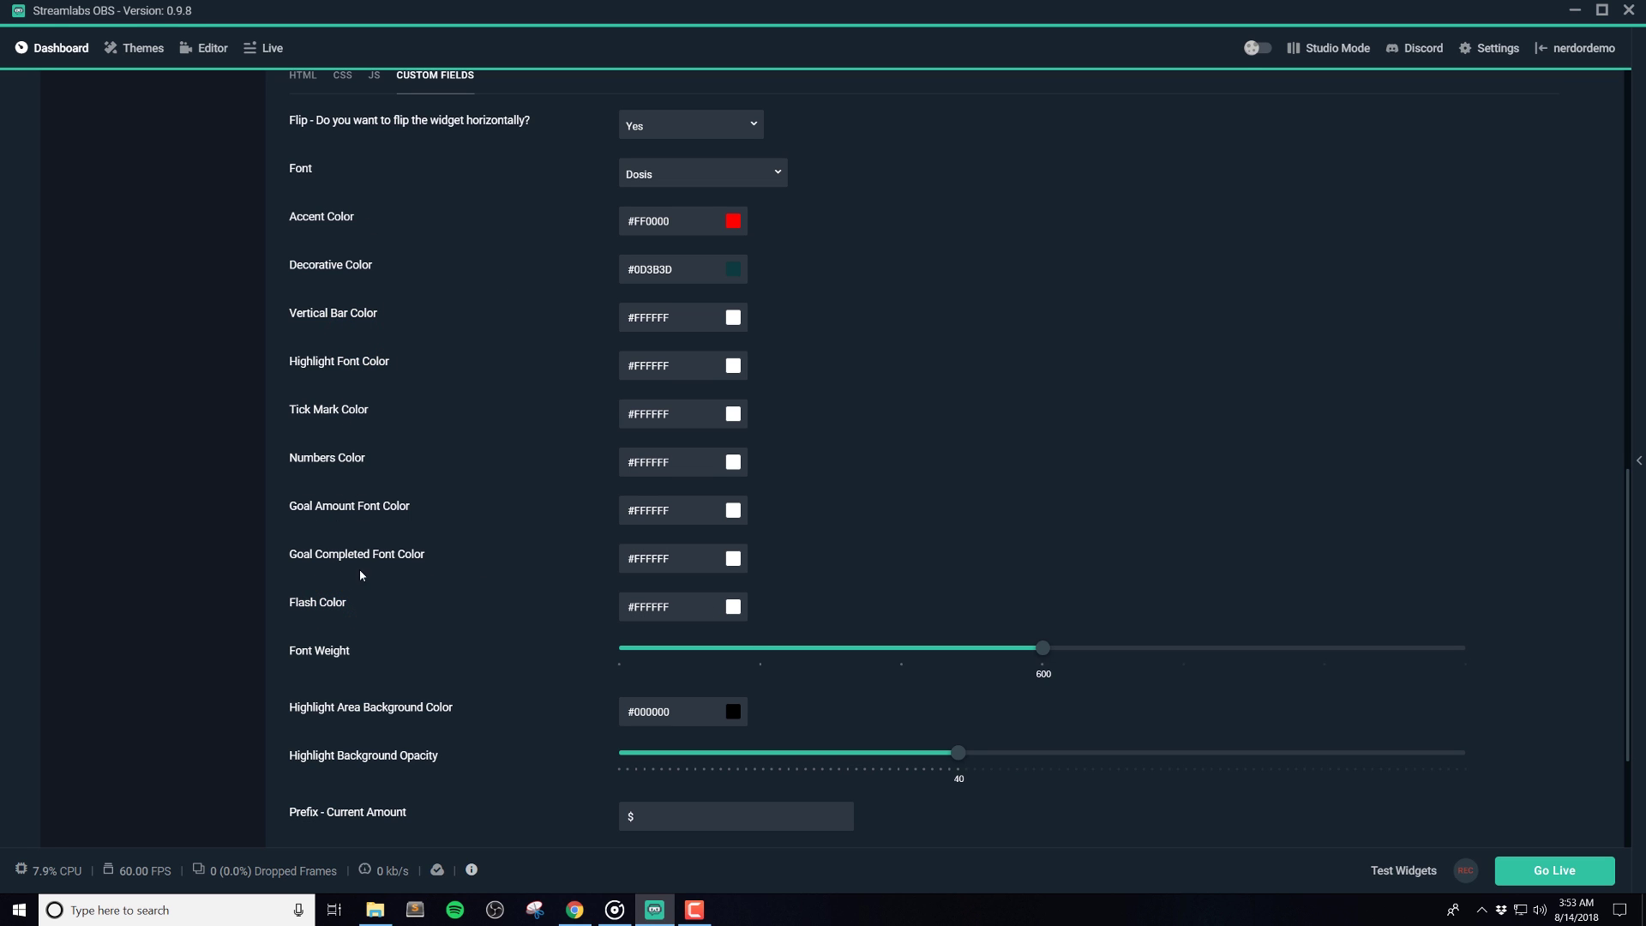
pyautogui.scroll(-2, 987, 489)
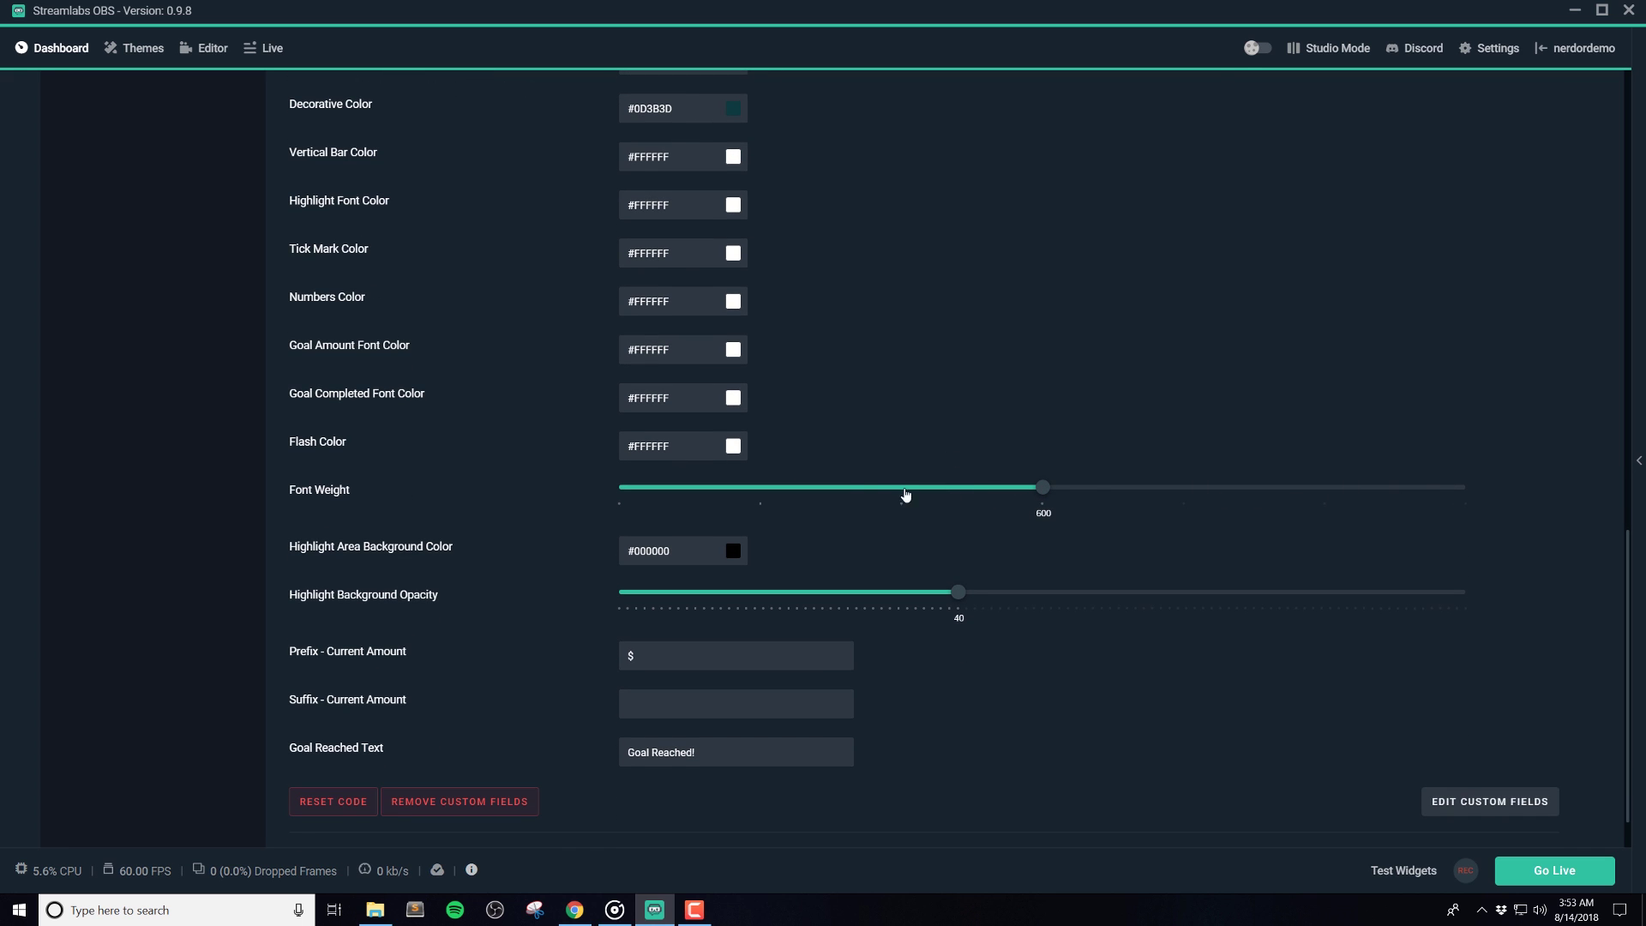
pyautogui.moveTo(1045, 497)
pyautogui.mouseDown()
pyautogui.moveTo(651, 496)
pyautogui.moveTo(1377, 514)
pyautogui.moveTo(1025, 496)
pyautogui.mouseUp()
pyautogui.scroll(-1, 550, 431)
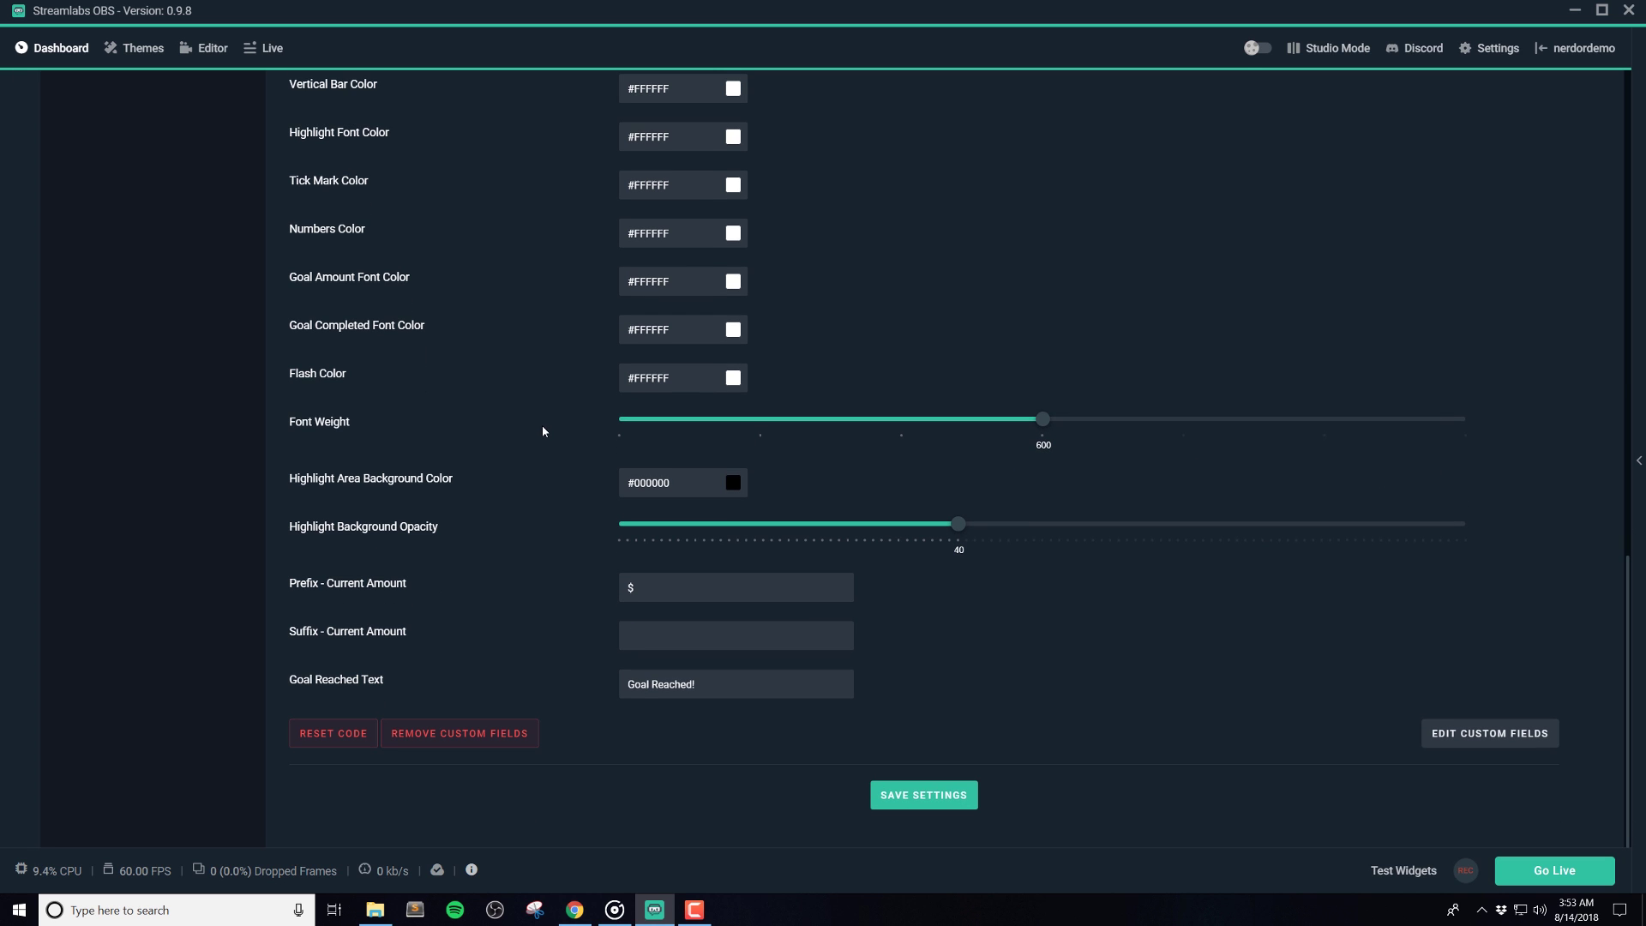
pyautogui.click(736, 484)
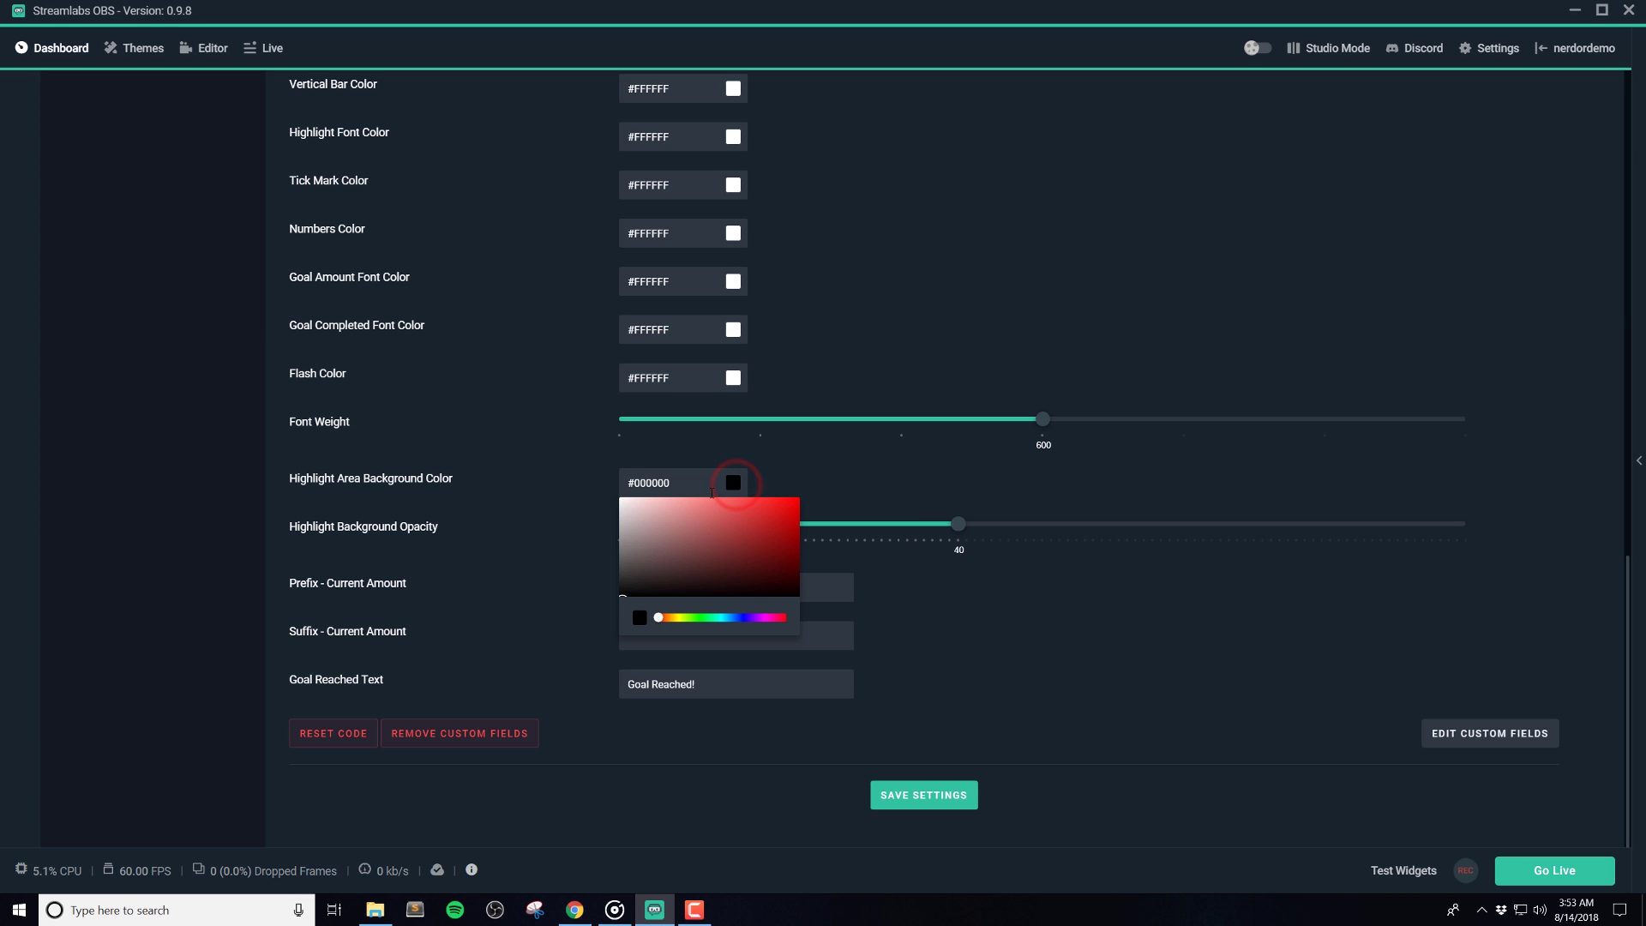
pyautogui.click(532, 481)
pyautogui.moveTo(1041, 537)
pyautogui.mouseDown()
pyautogui.moveTo(1144, 540)
pyautogui.moveTo(853, 540)
pyautogui.moveTo(1129, 558)
pyautogui.mouseUp()
pyautogui.click(482, 541)
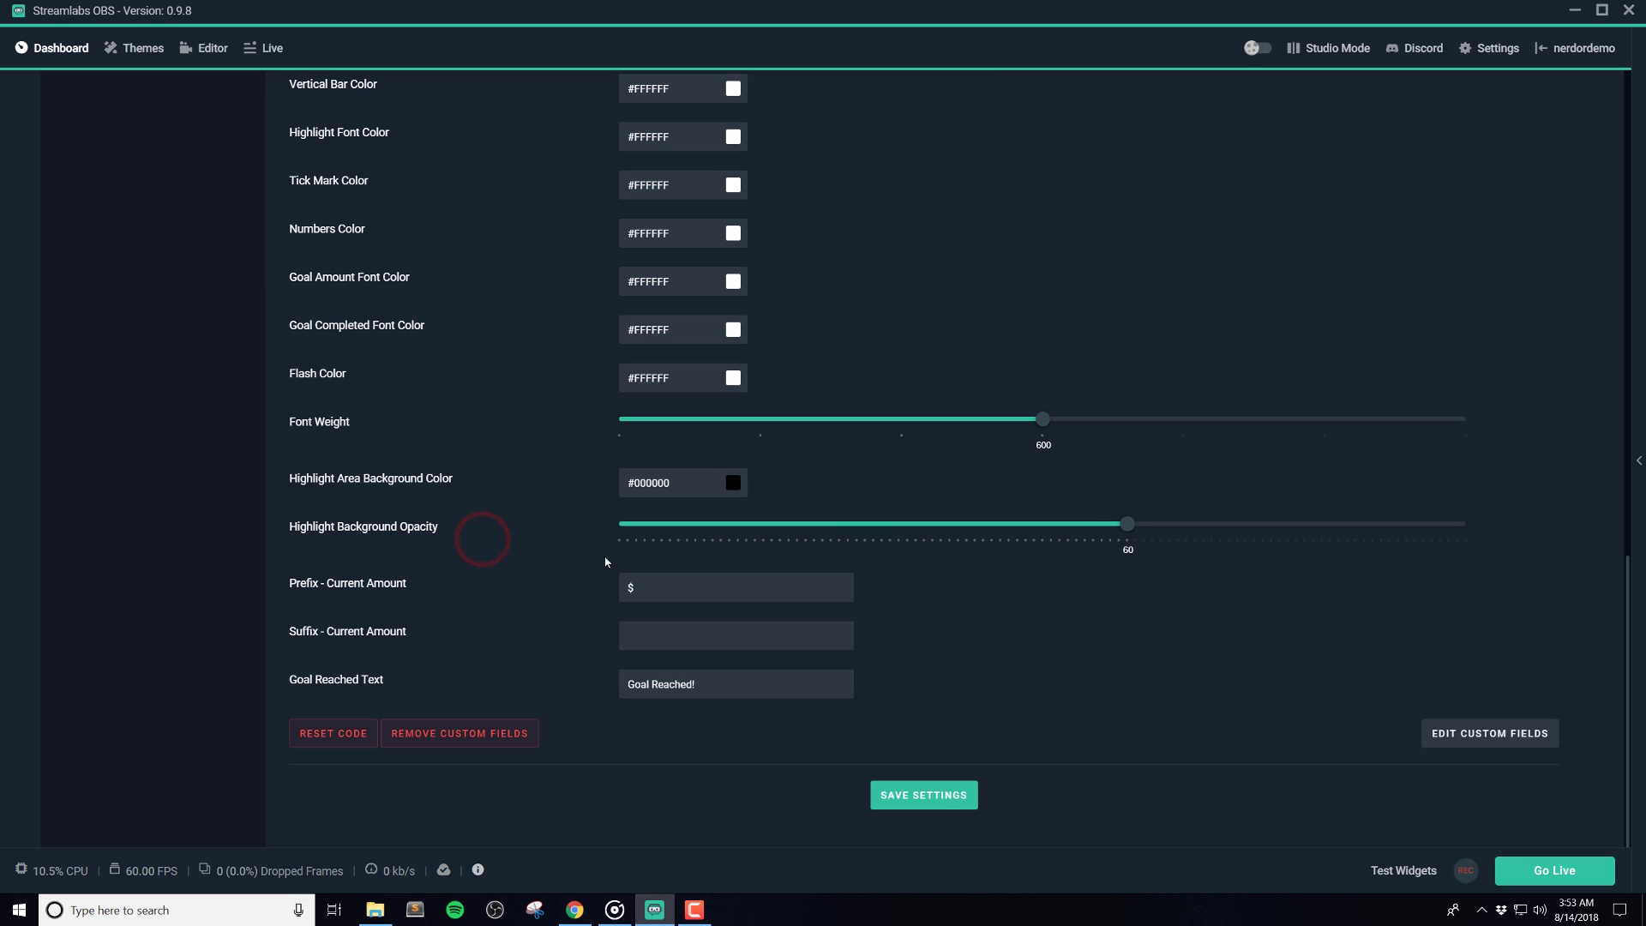
# Review the $ prefix, empty suffix and 'Goal Reached!' text, then save the widget settings
pyautogui.doubleClick(637, 584)
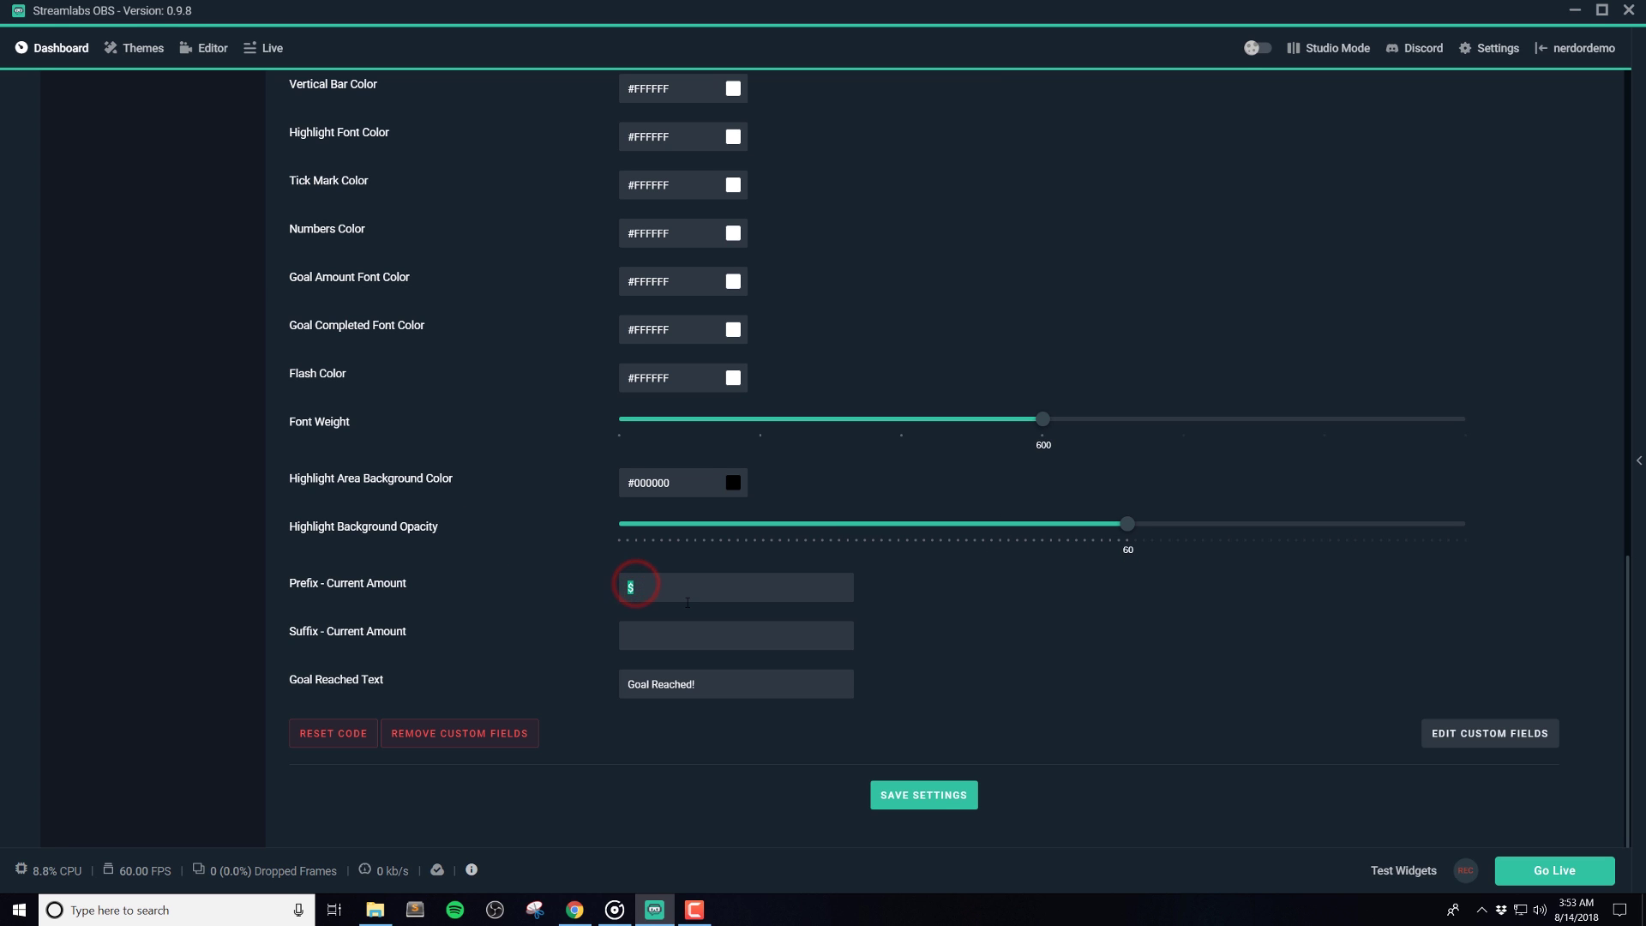
pyautogui.click(659, 641)
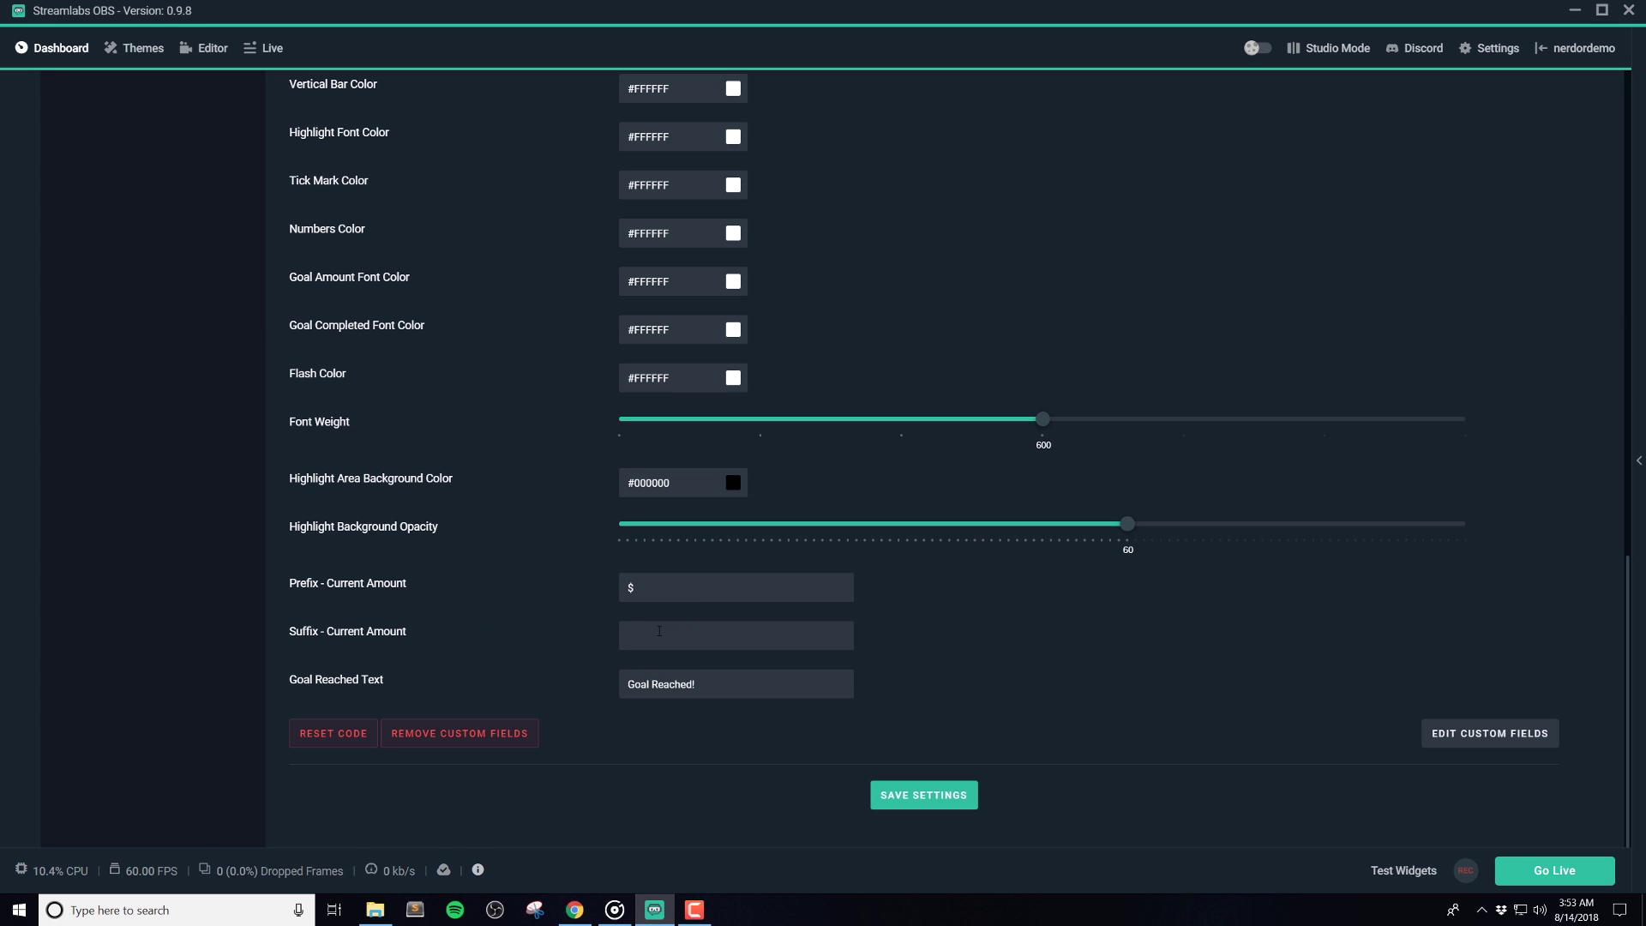
pyautogui.tripleClick(719, 683)
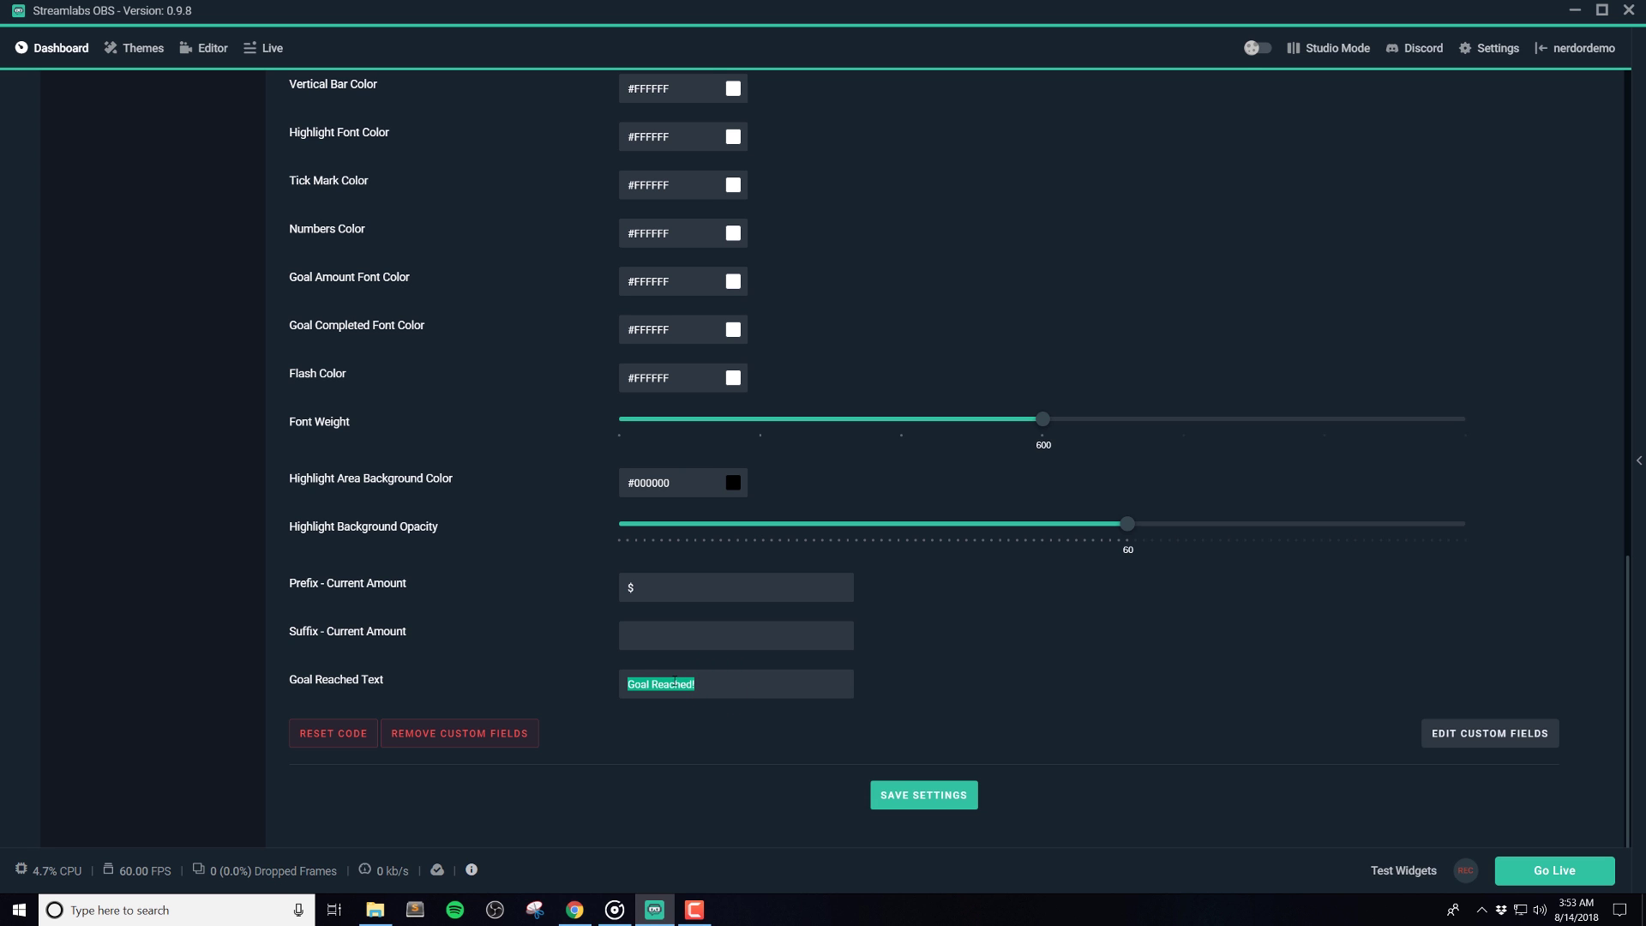
pyautogui.click(718, 683)
pyautogui.click(920, 799)
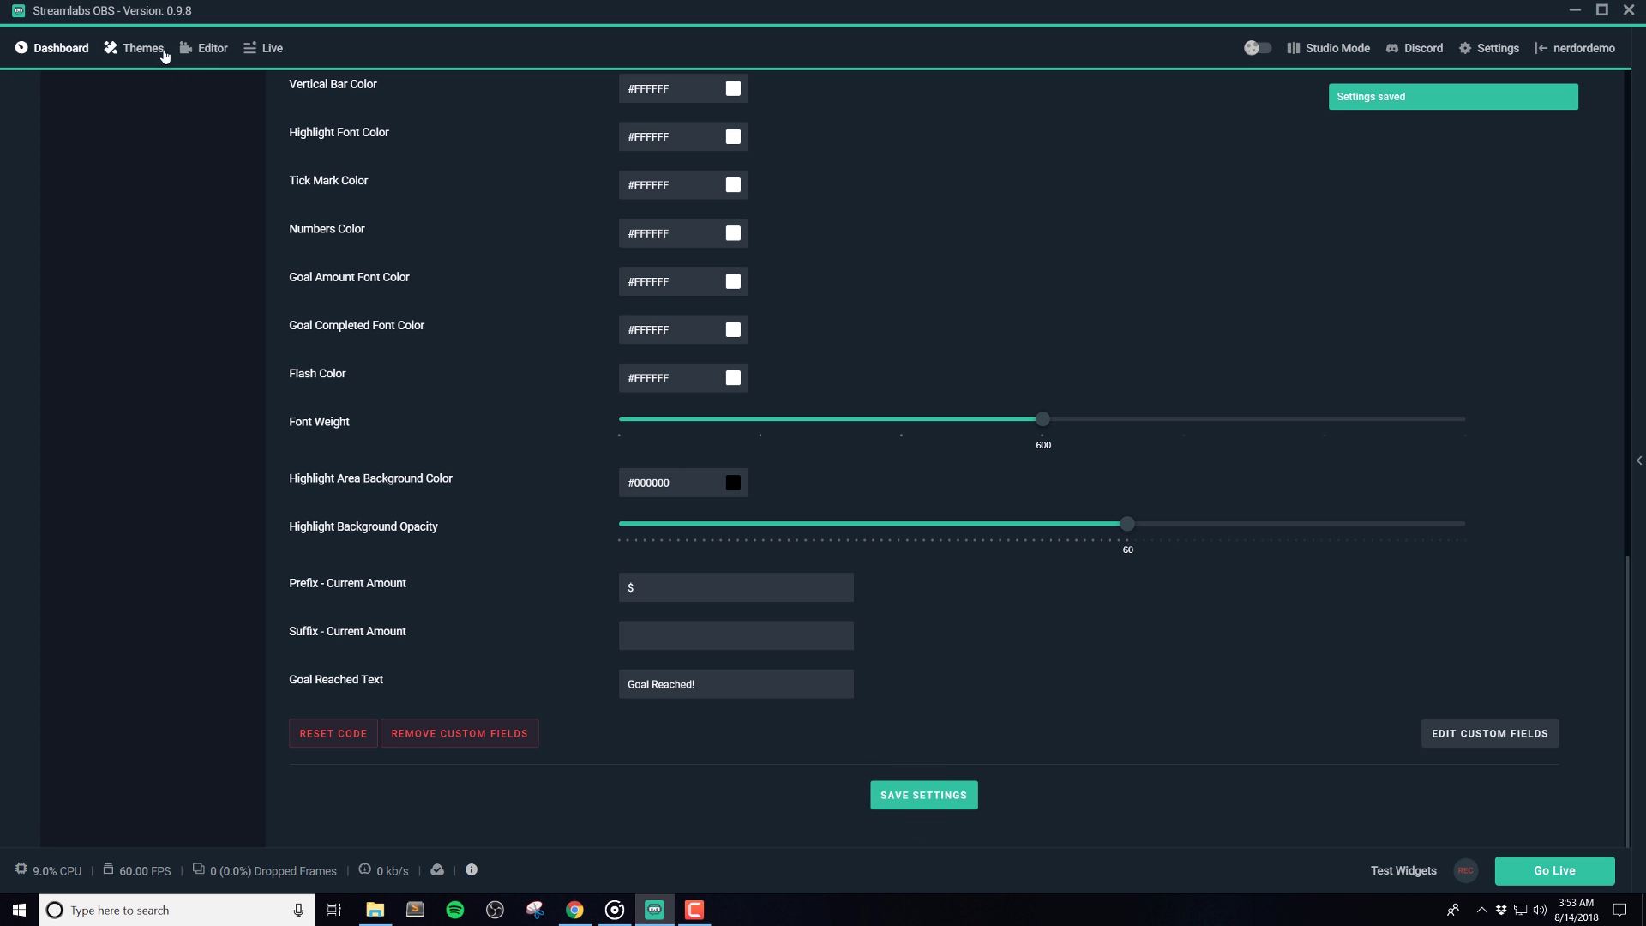
pyautogui.click(206, 49)
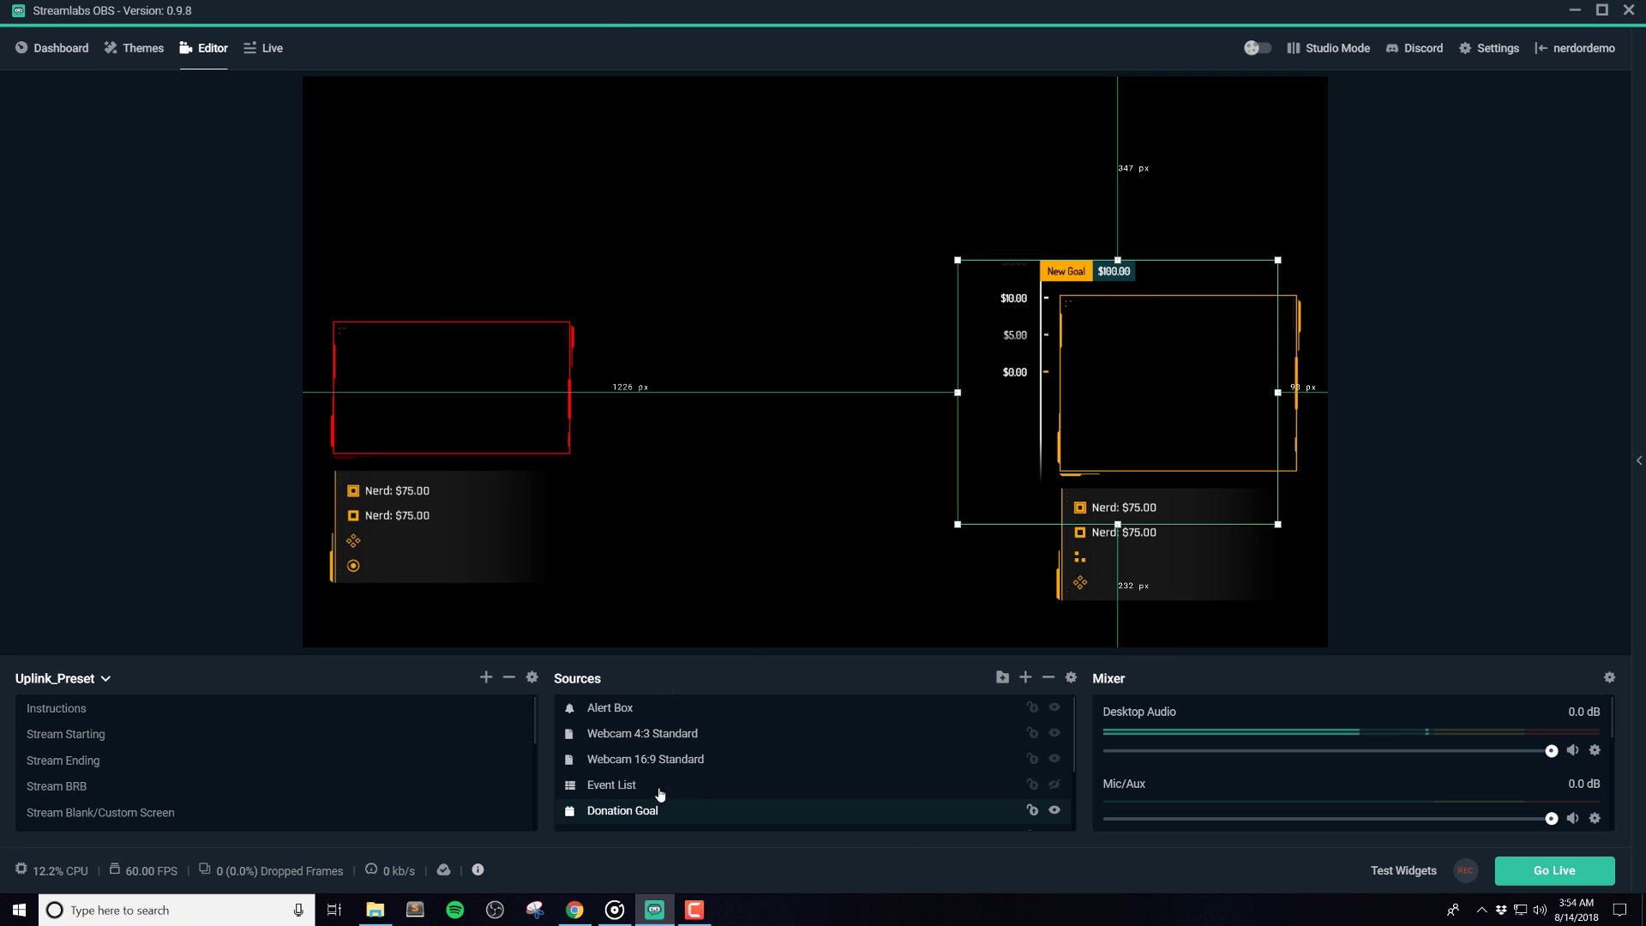
# Refresh the Donation Goal source's cache so the widget shows red
pyautogui.doubleClick(686, 811)
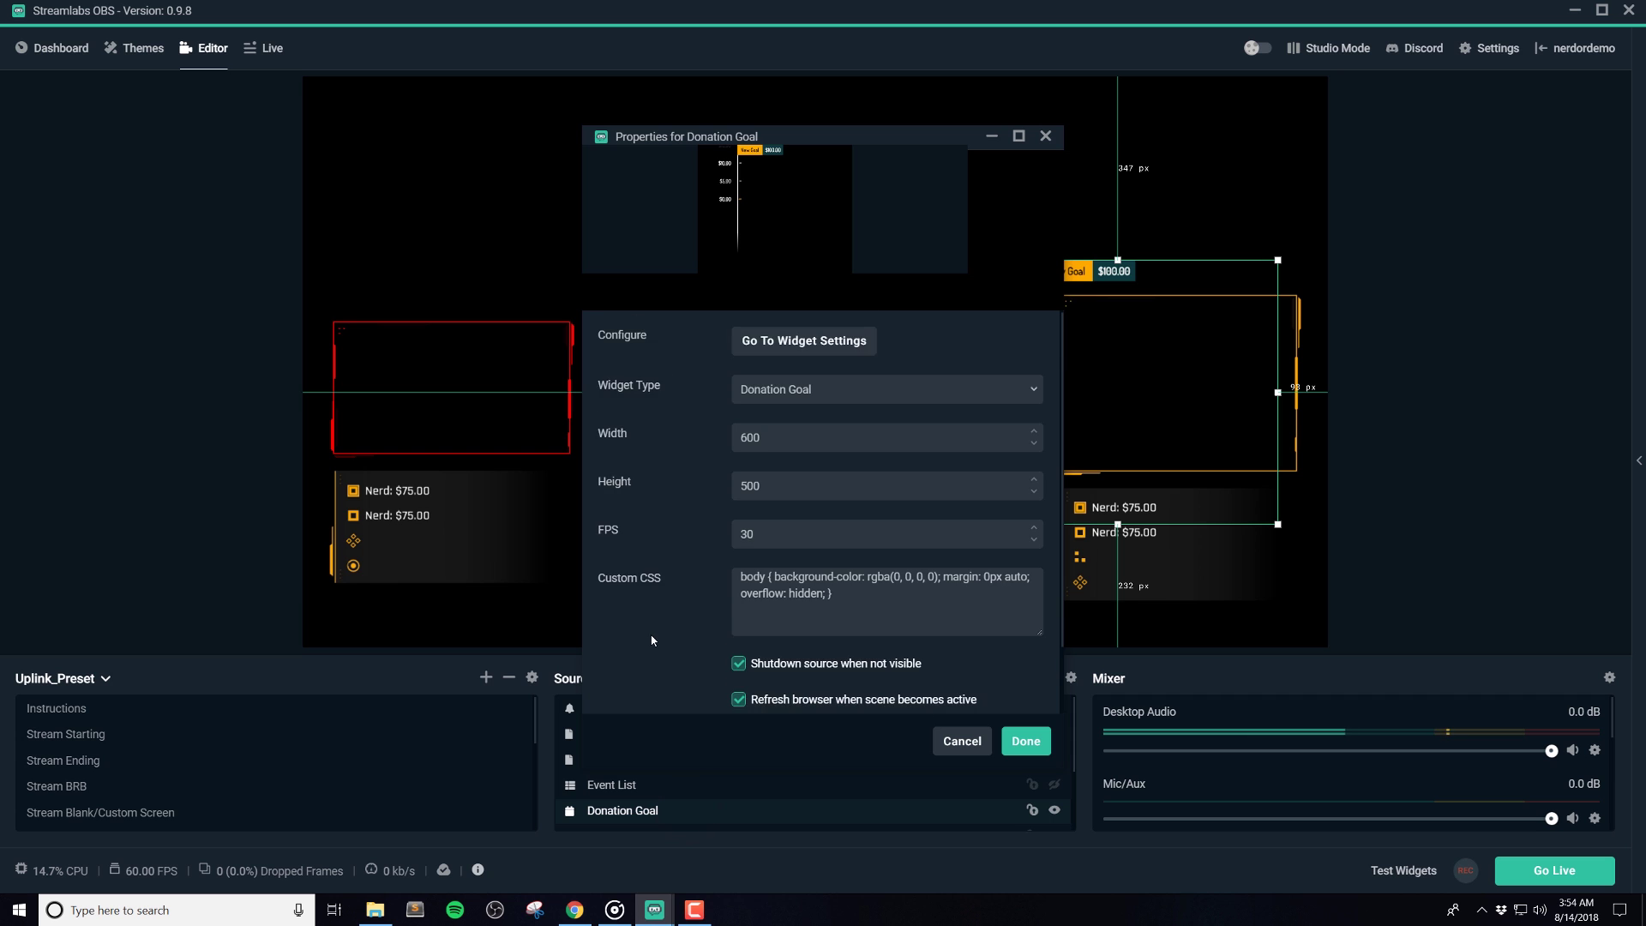
pyautogui.scroll(-1, 652, 640)
pyautogui.scroll(-1, 652, 639)
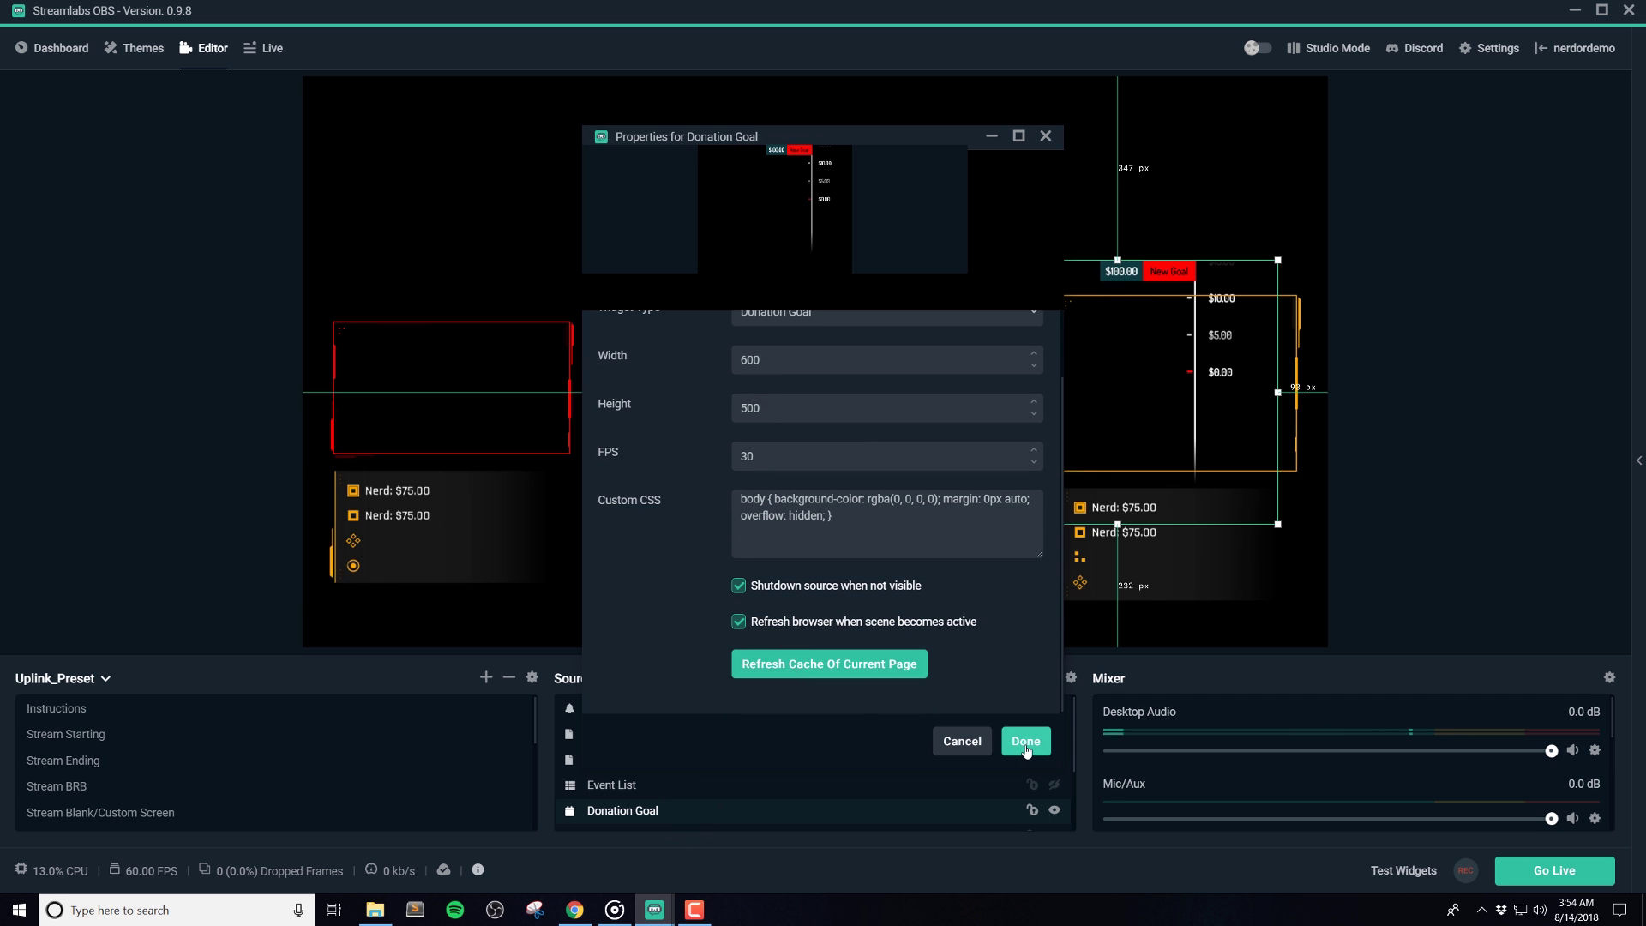
pyautogui.click(1026, 743)
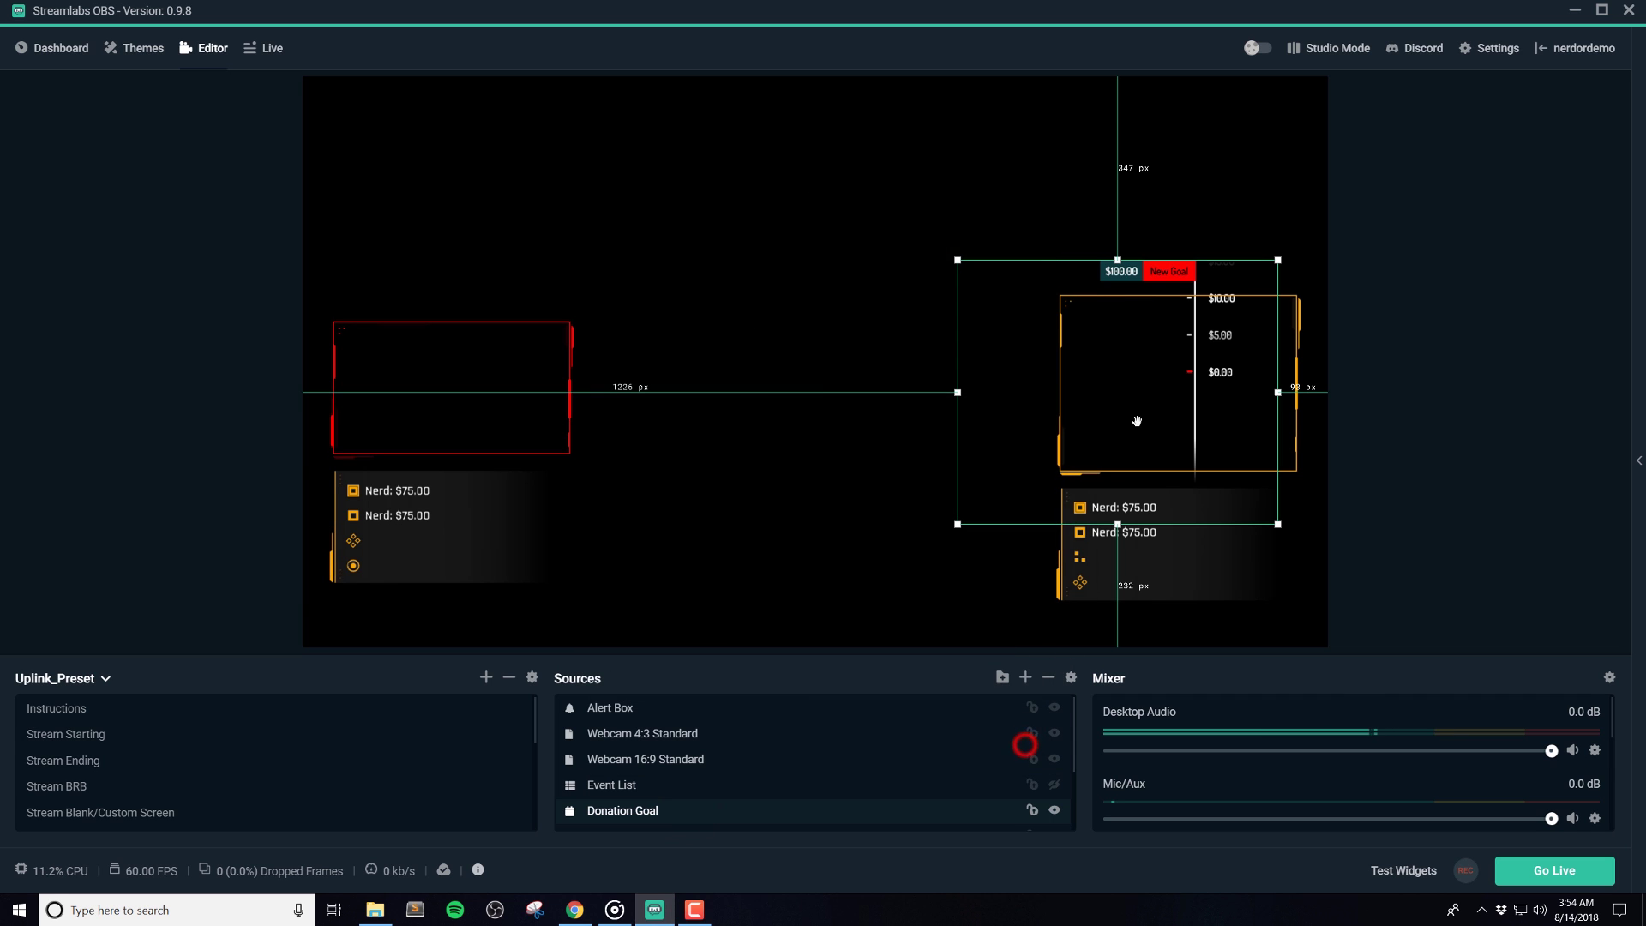
# Drag the donation goal widget to the left side of the canvas
pyautogui.click(1181, 288)
pyautogui.moveTo(1148, 273); pyautogui.dragTo(540, 296)
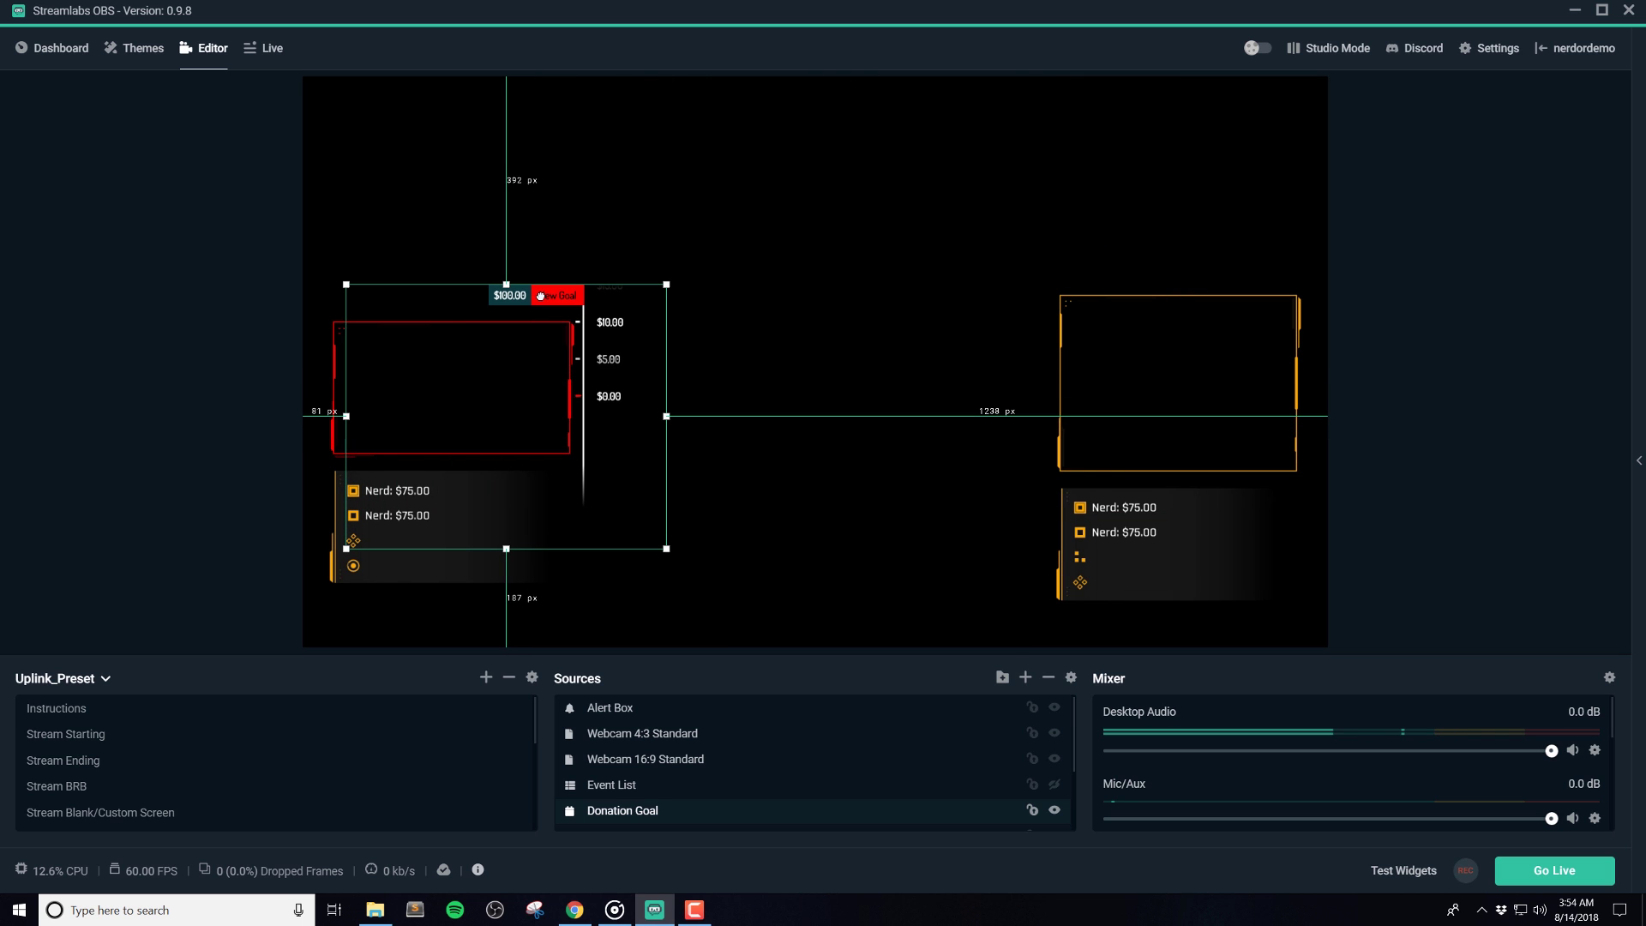
pyautogui.click(1447, 386)
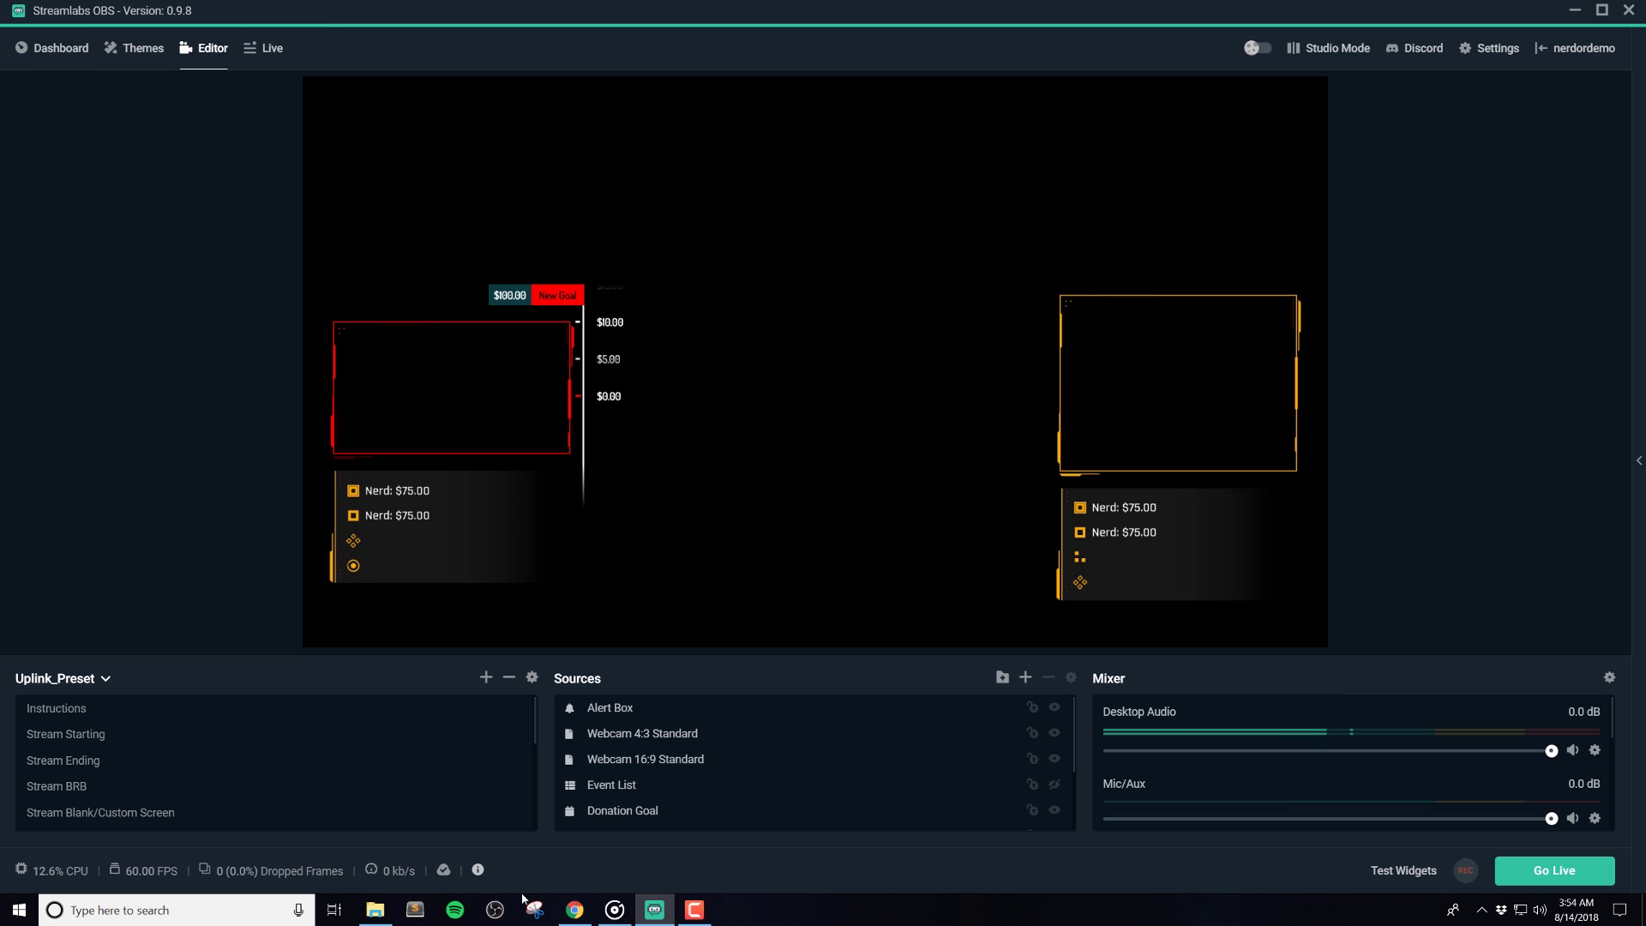
# Save a 25 USD test donation from NerdOrDie in My Donations, then return to Streamlabs OBS
pyautogui.click(572, 910)
pyautogui.click(99, 12)
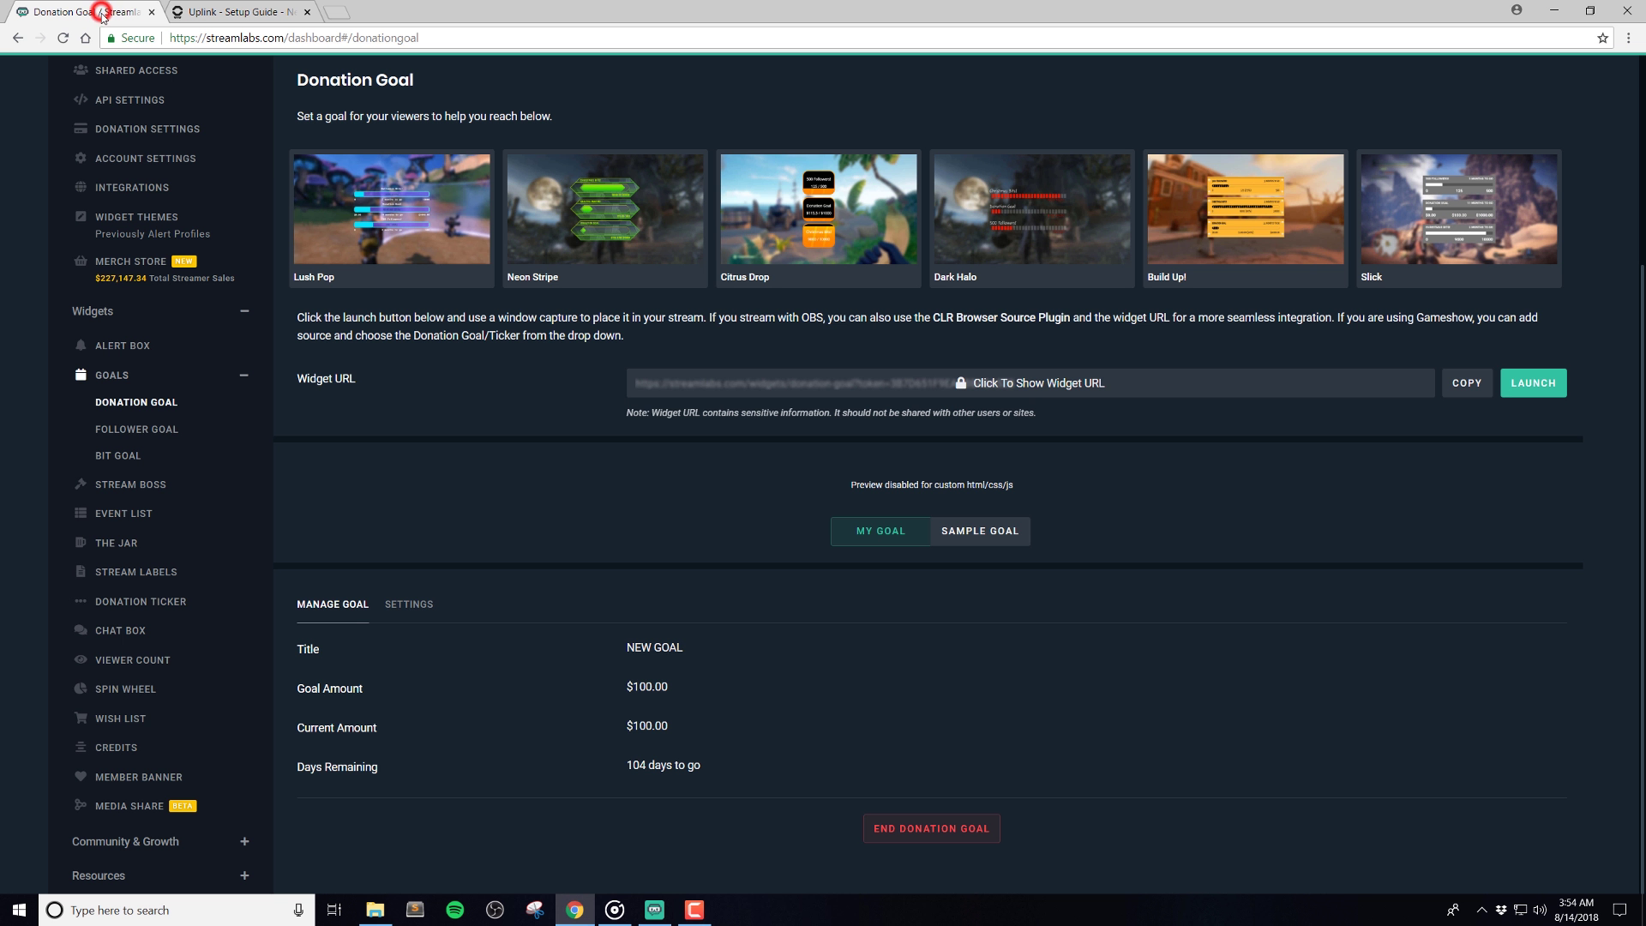
pyautogui.click(140, 286)
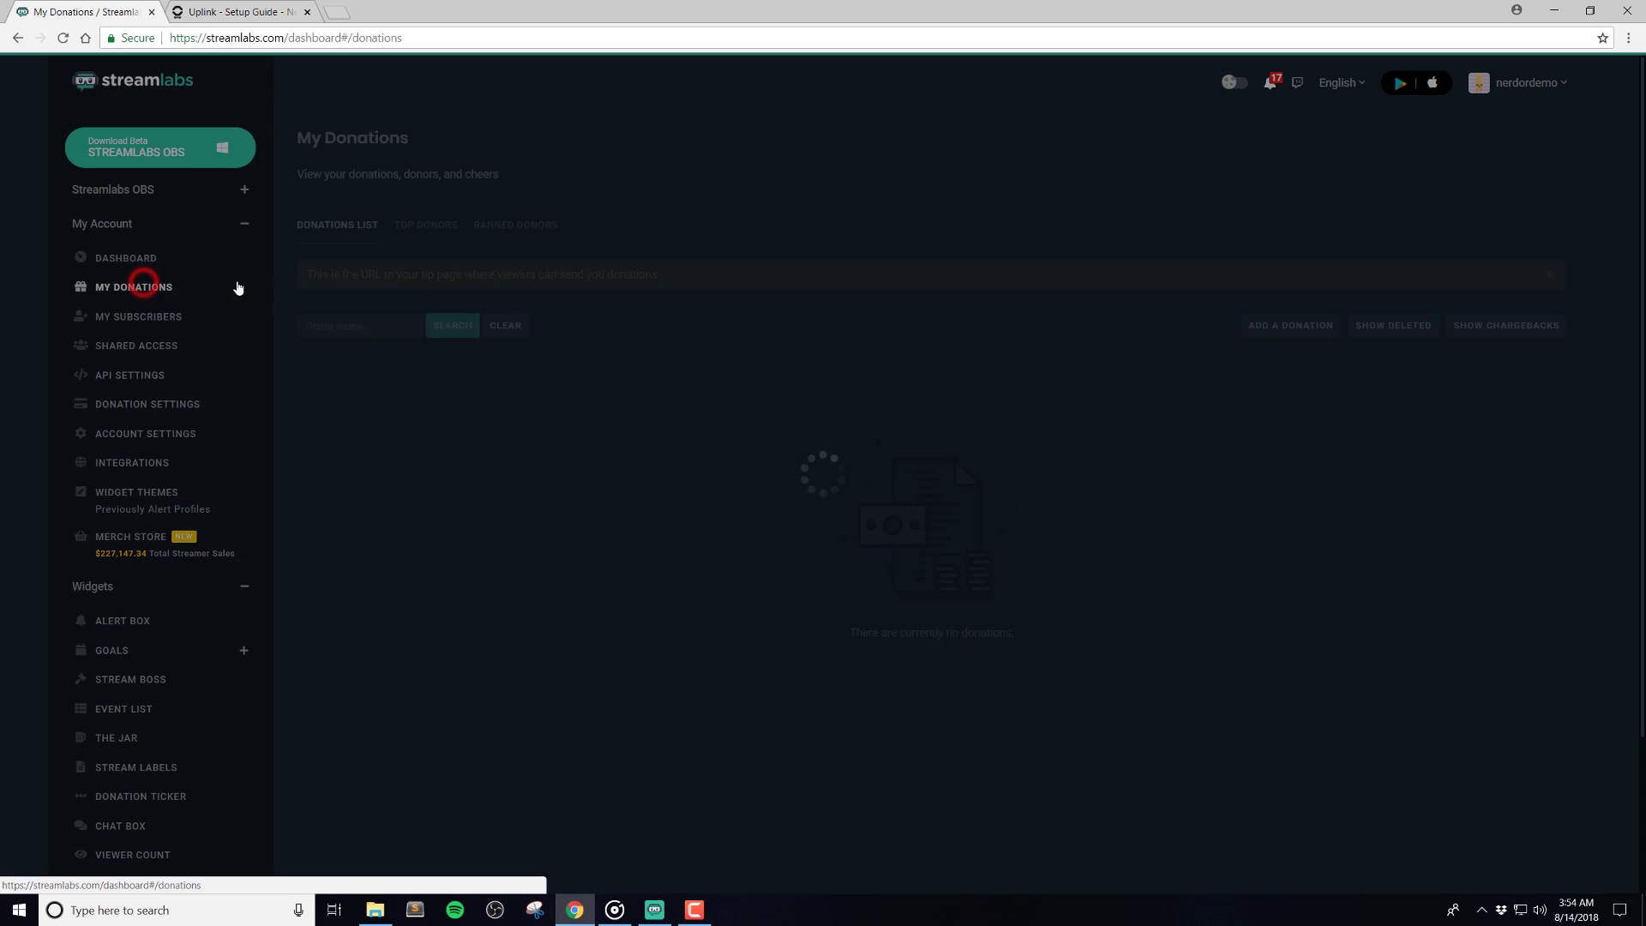
pyautogui.click(1206, 334)
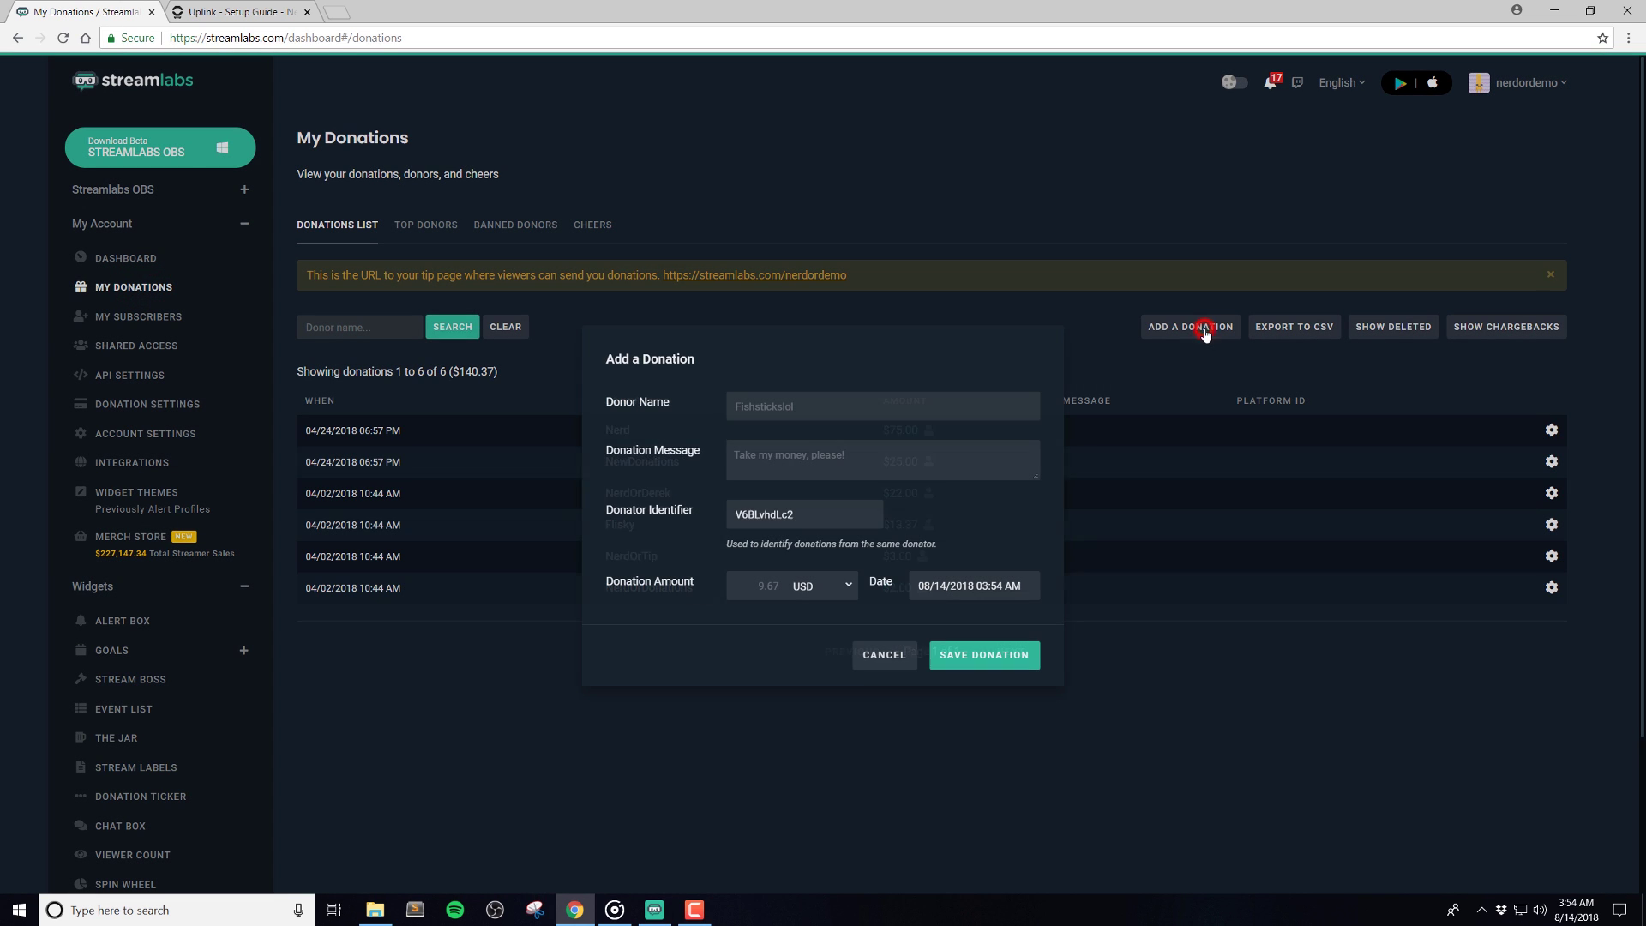
pyautogui.click(787, 409)
pyautogui.write('Nerd')
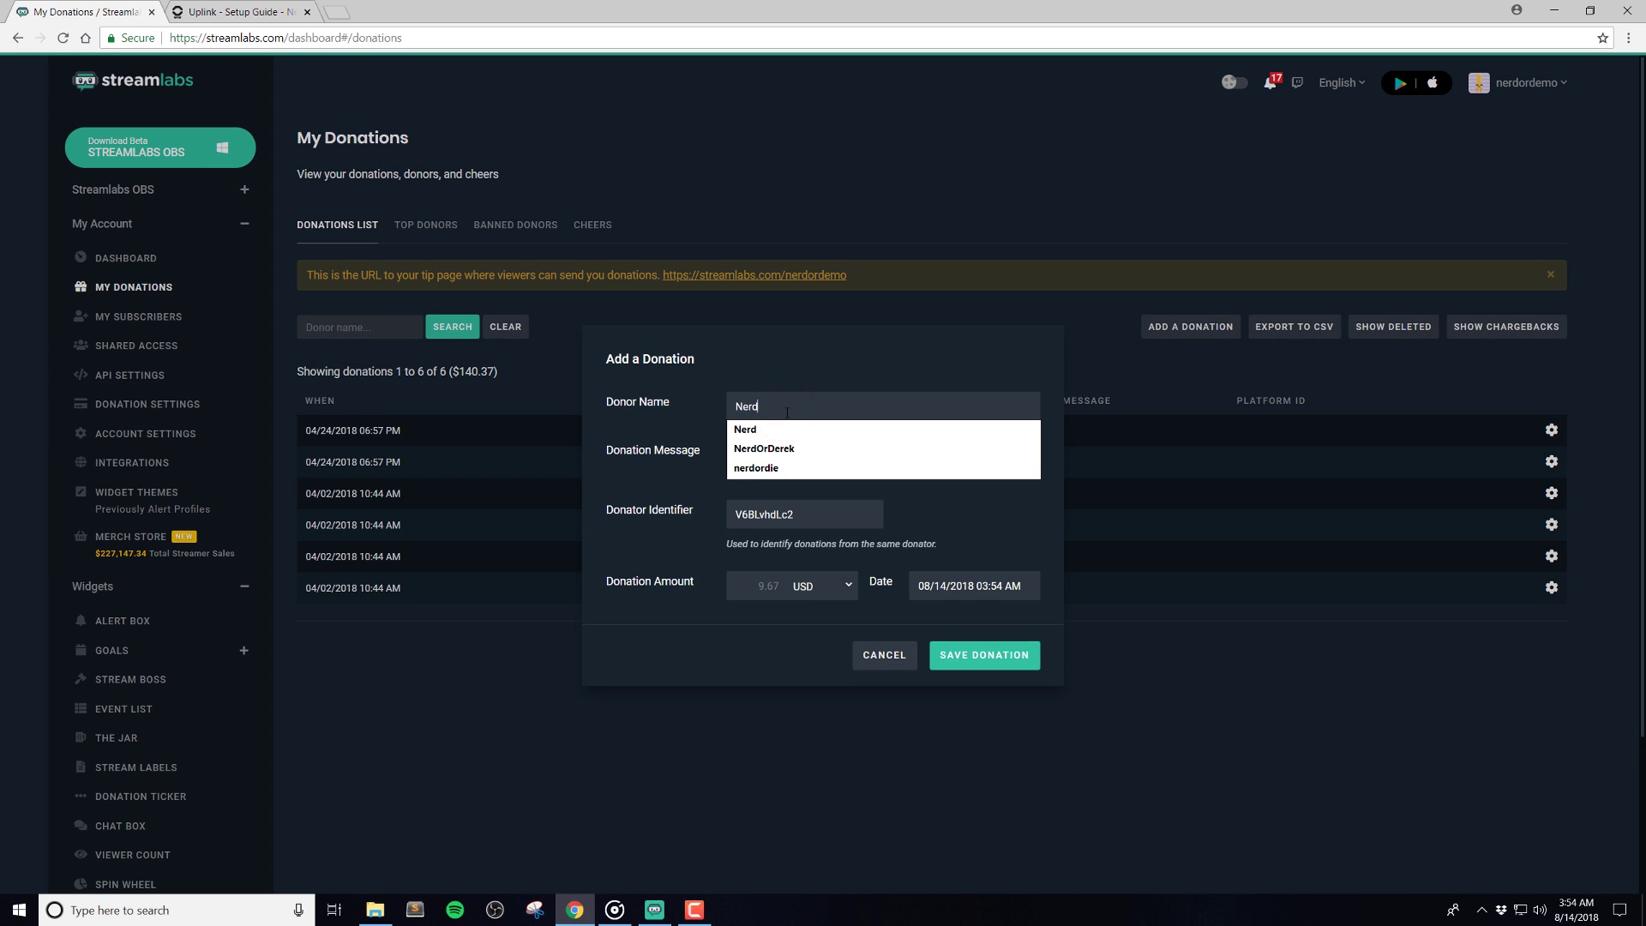
pyautogui.write('OrDie')
pyautogui.press('Tab')
pyautogui.press('Tab')
pyautogui.write('25')
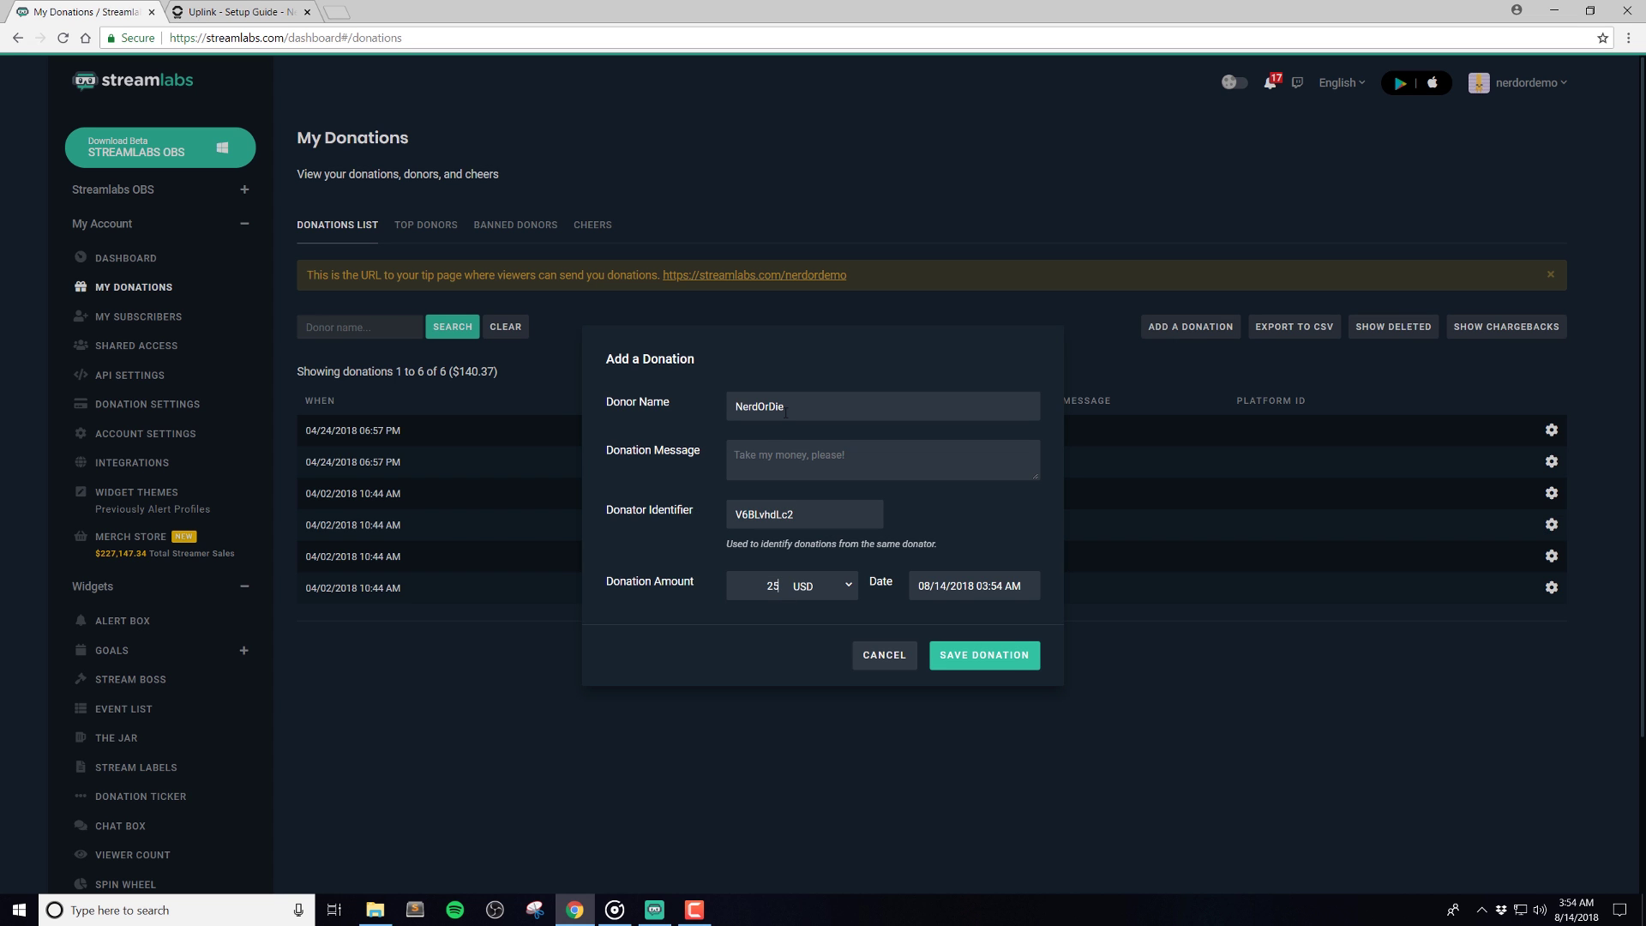
pyautogui.click(995, 656)
pyautogui.click(655, 910)
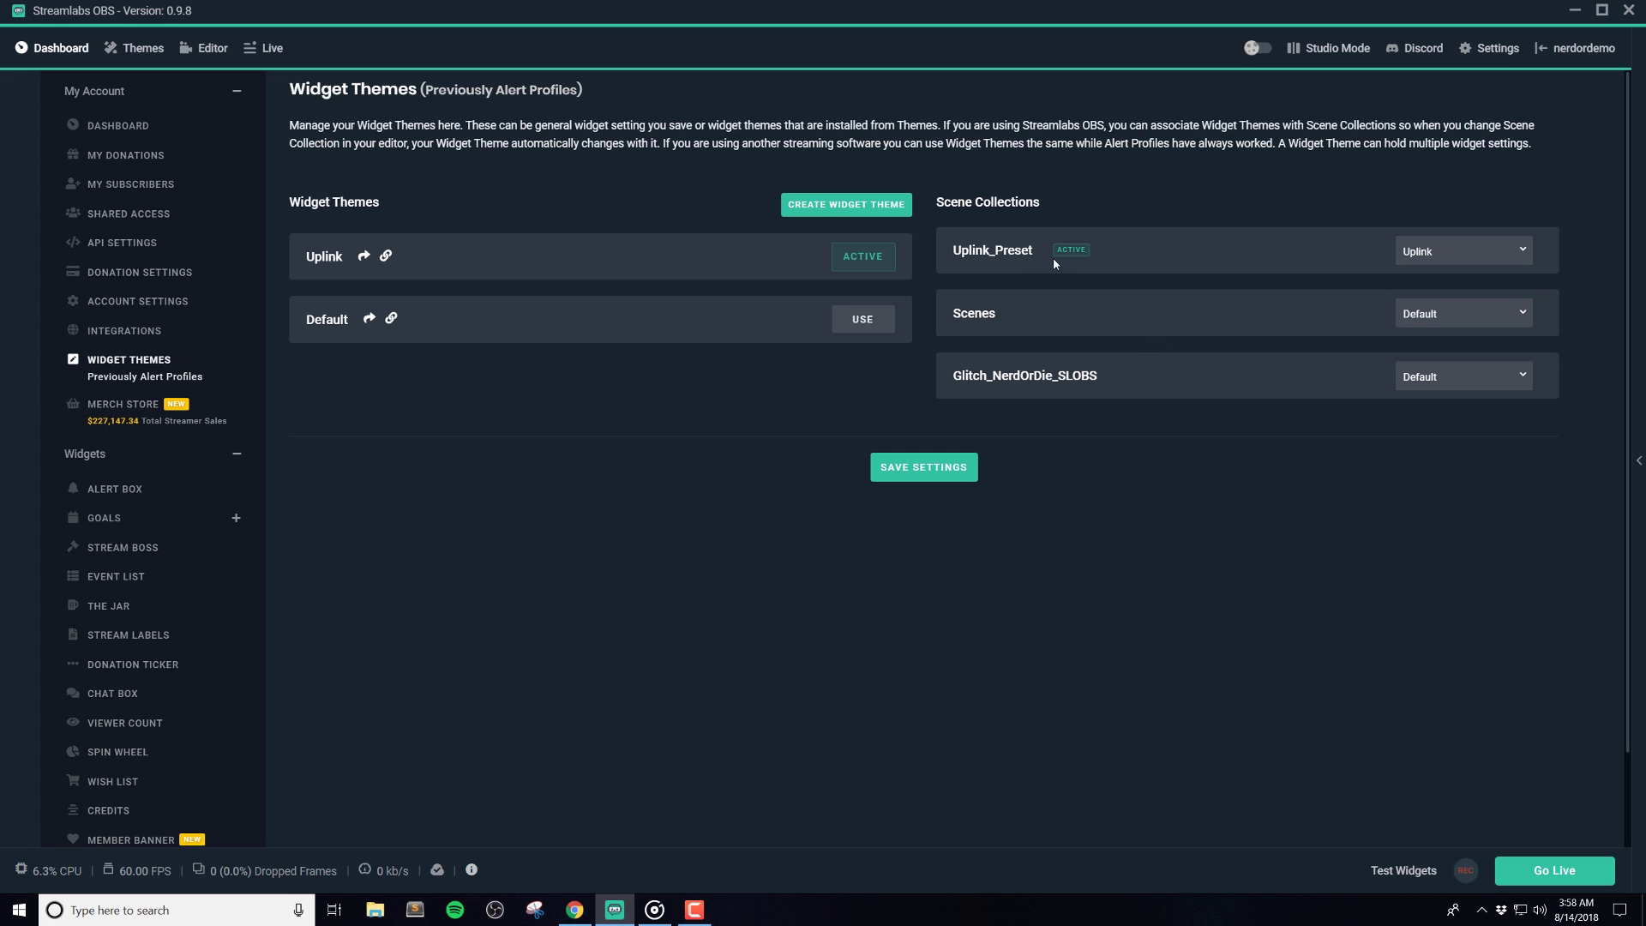
# Switch Uplink_Preset's widget theme to Default and back to Uplink, then save
pyautogui.moveTo(1031, 248); pyautogui.dragTo(953, 249)
pyautogui.click(969, 238)
pyautogui.click(994, 206)
pyautogui.doubleClick(1009, 249)
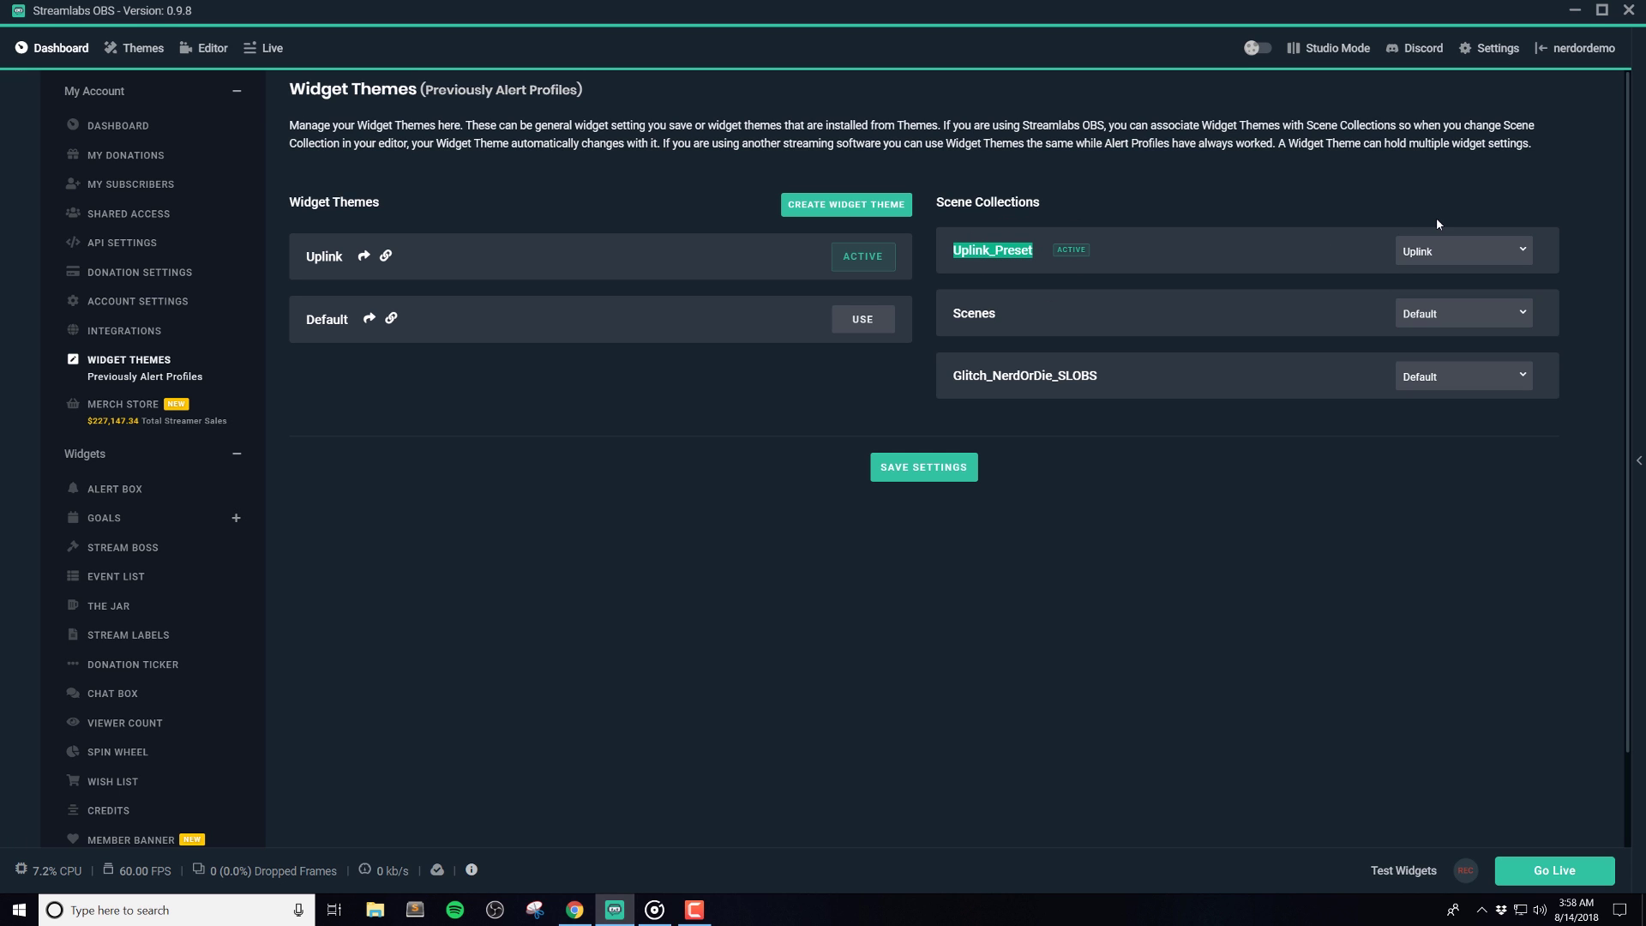
pyautogui.click(1448, 257)
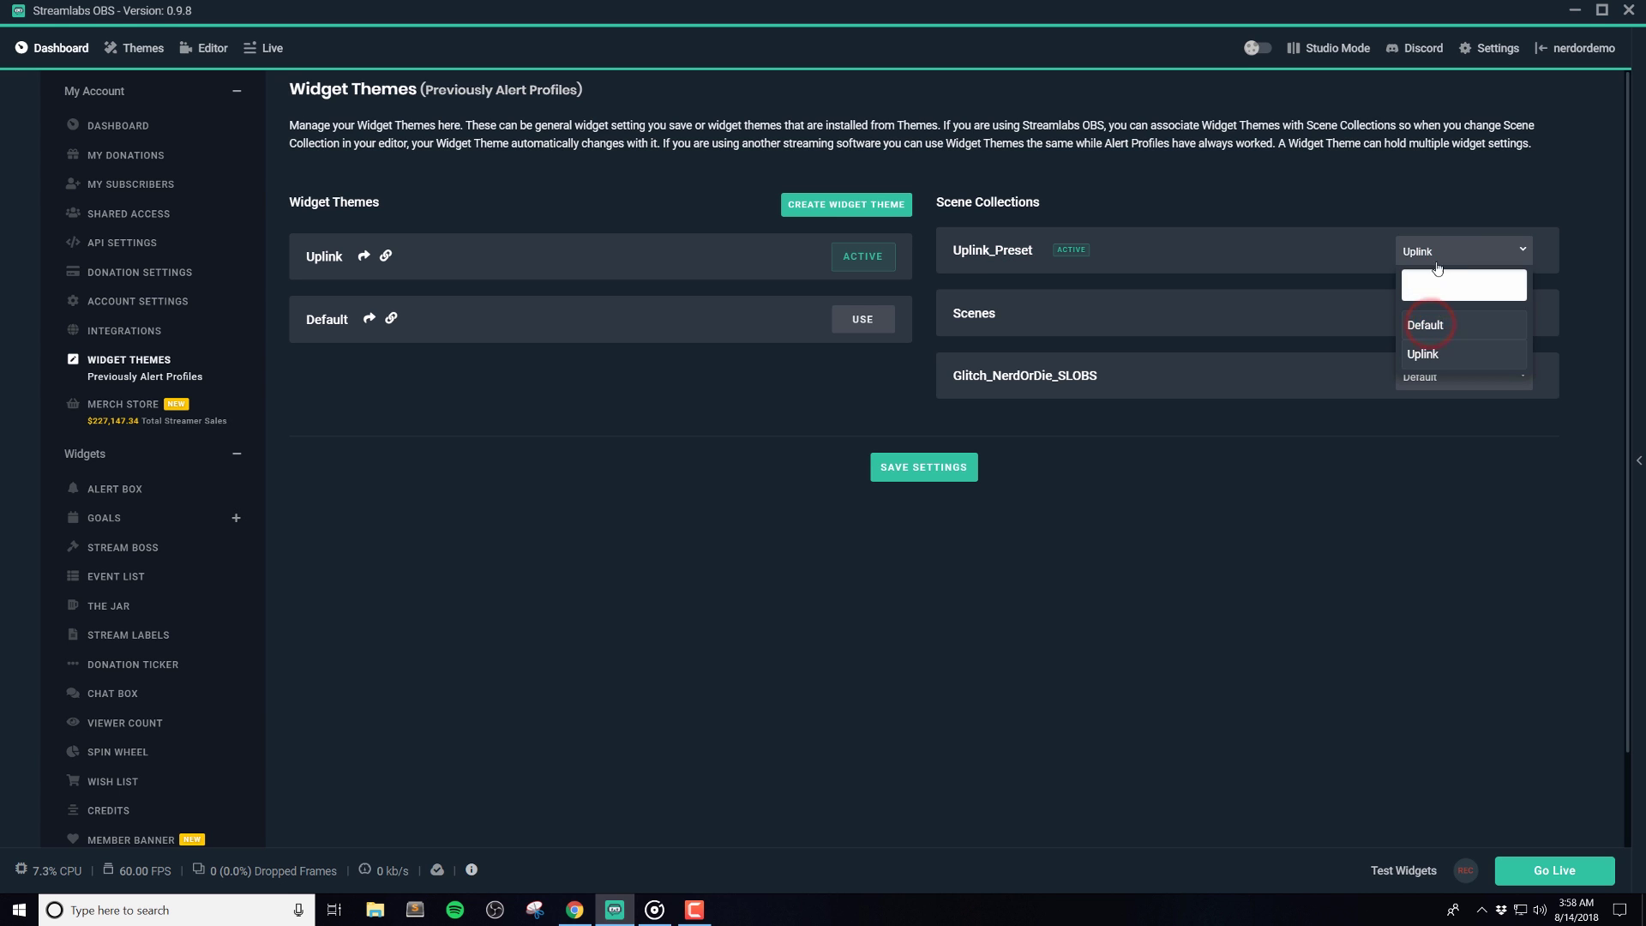
pyautogui.click(1427, 325)
pyautogui.click(1437, 255)
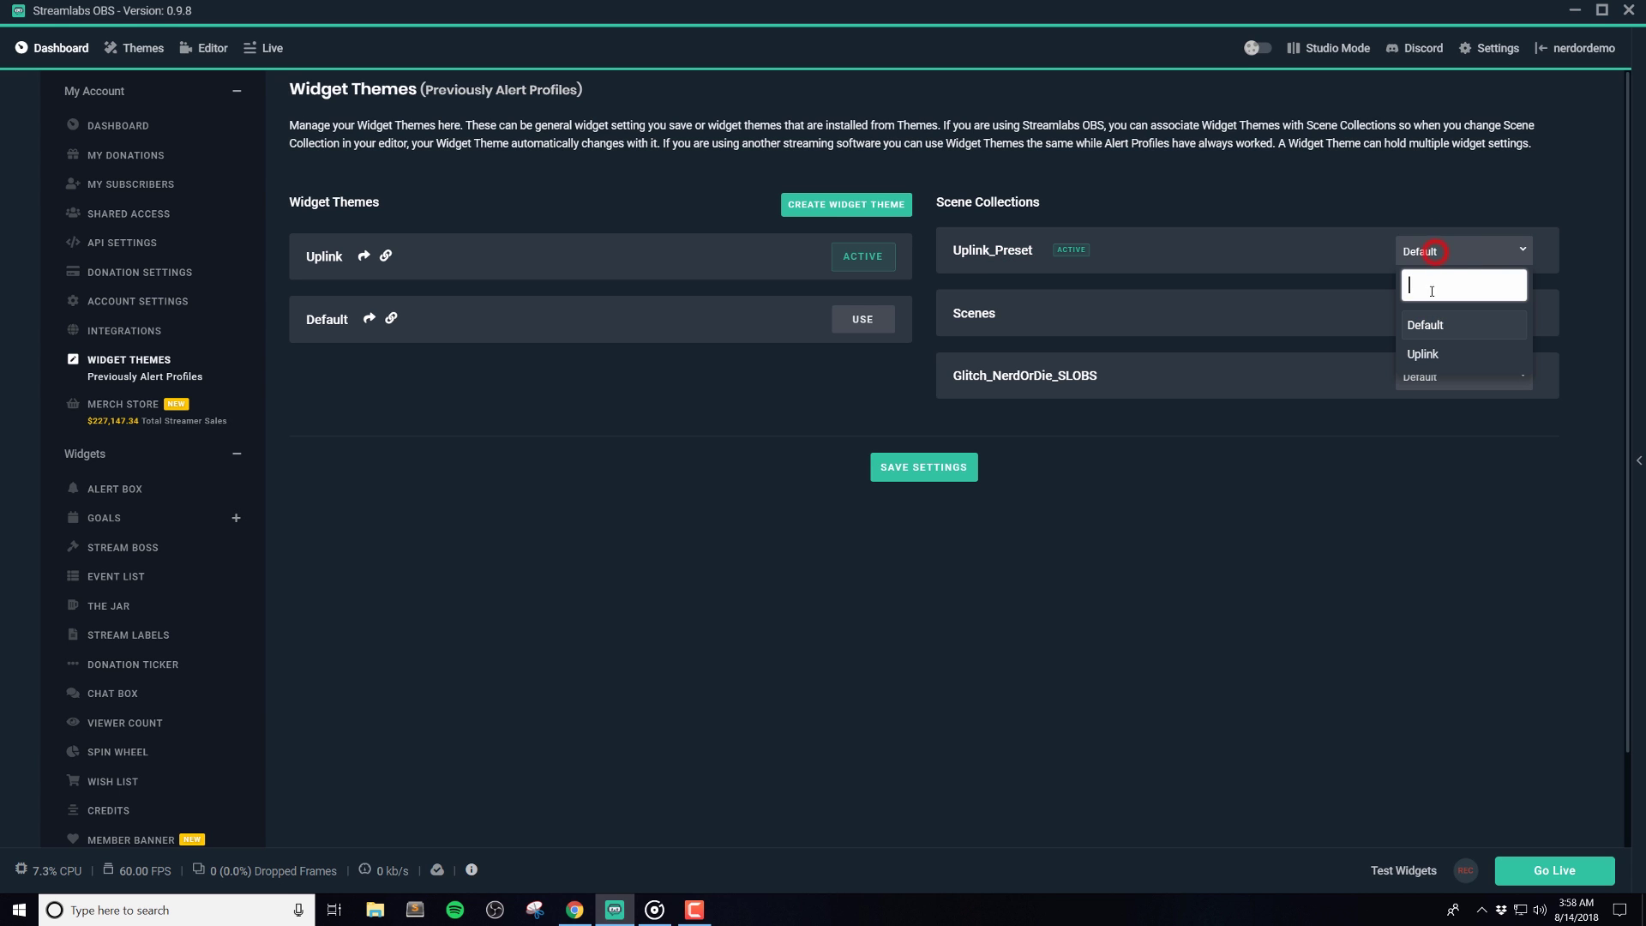
pyautogui.click(1427, 360)
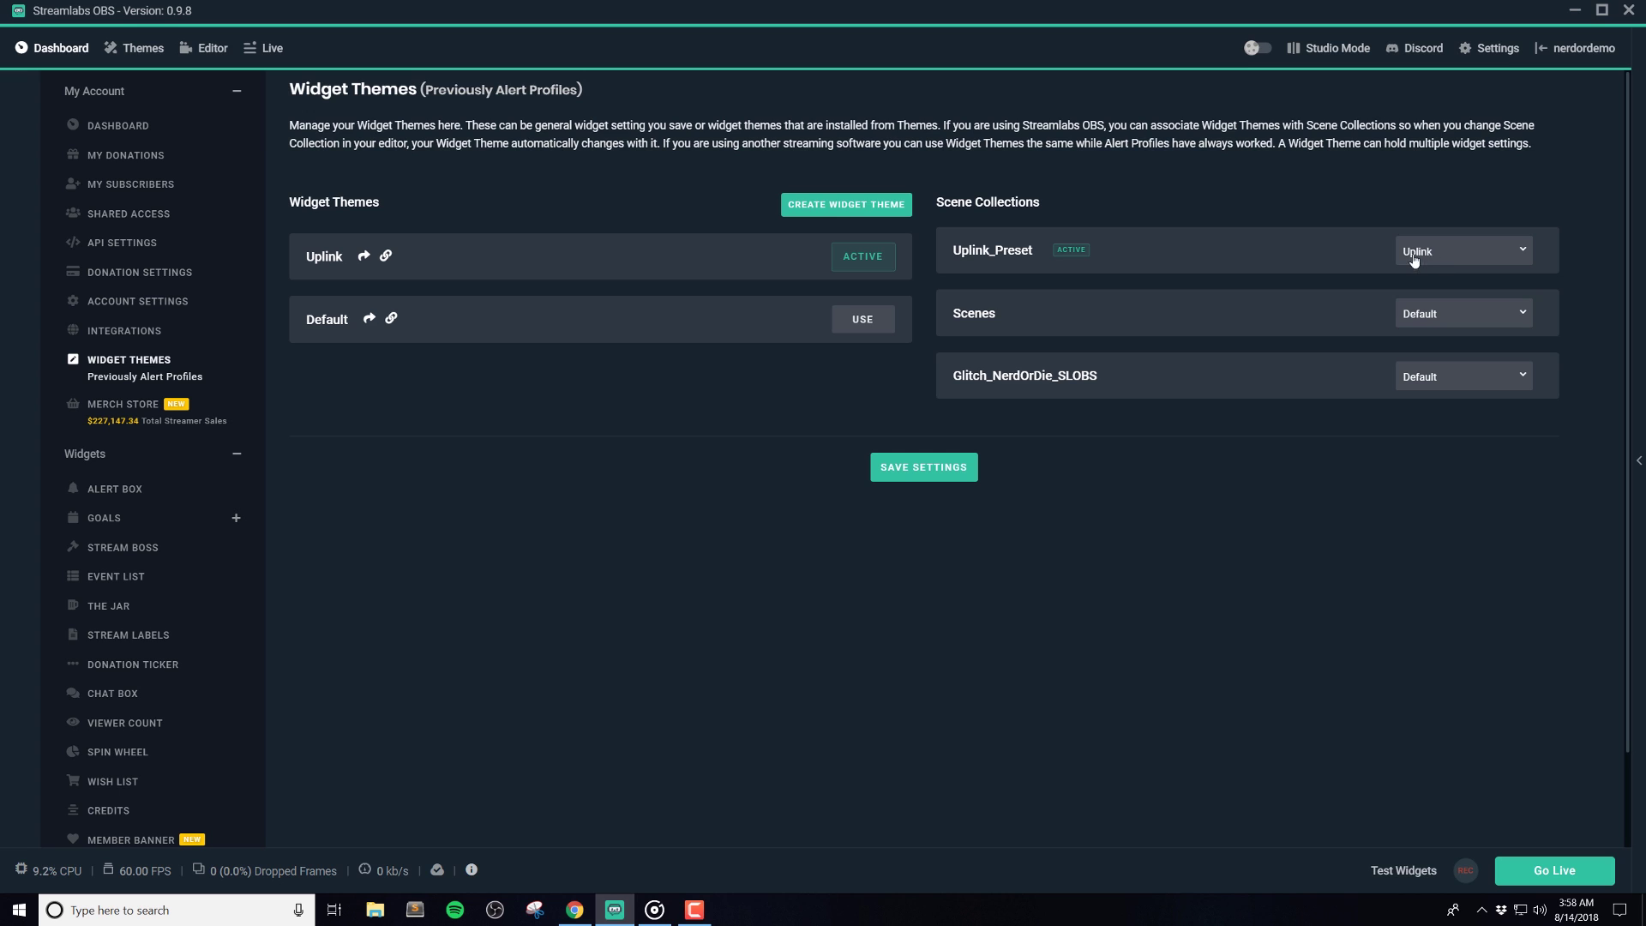
pyautogui.click(1285, 248)
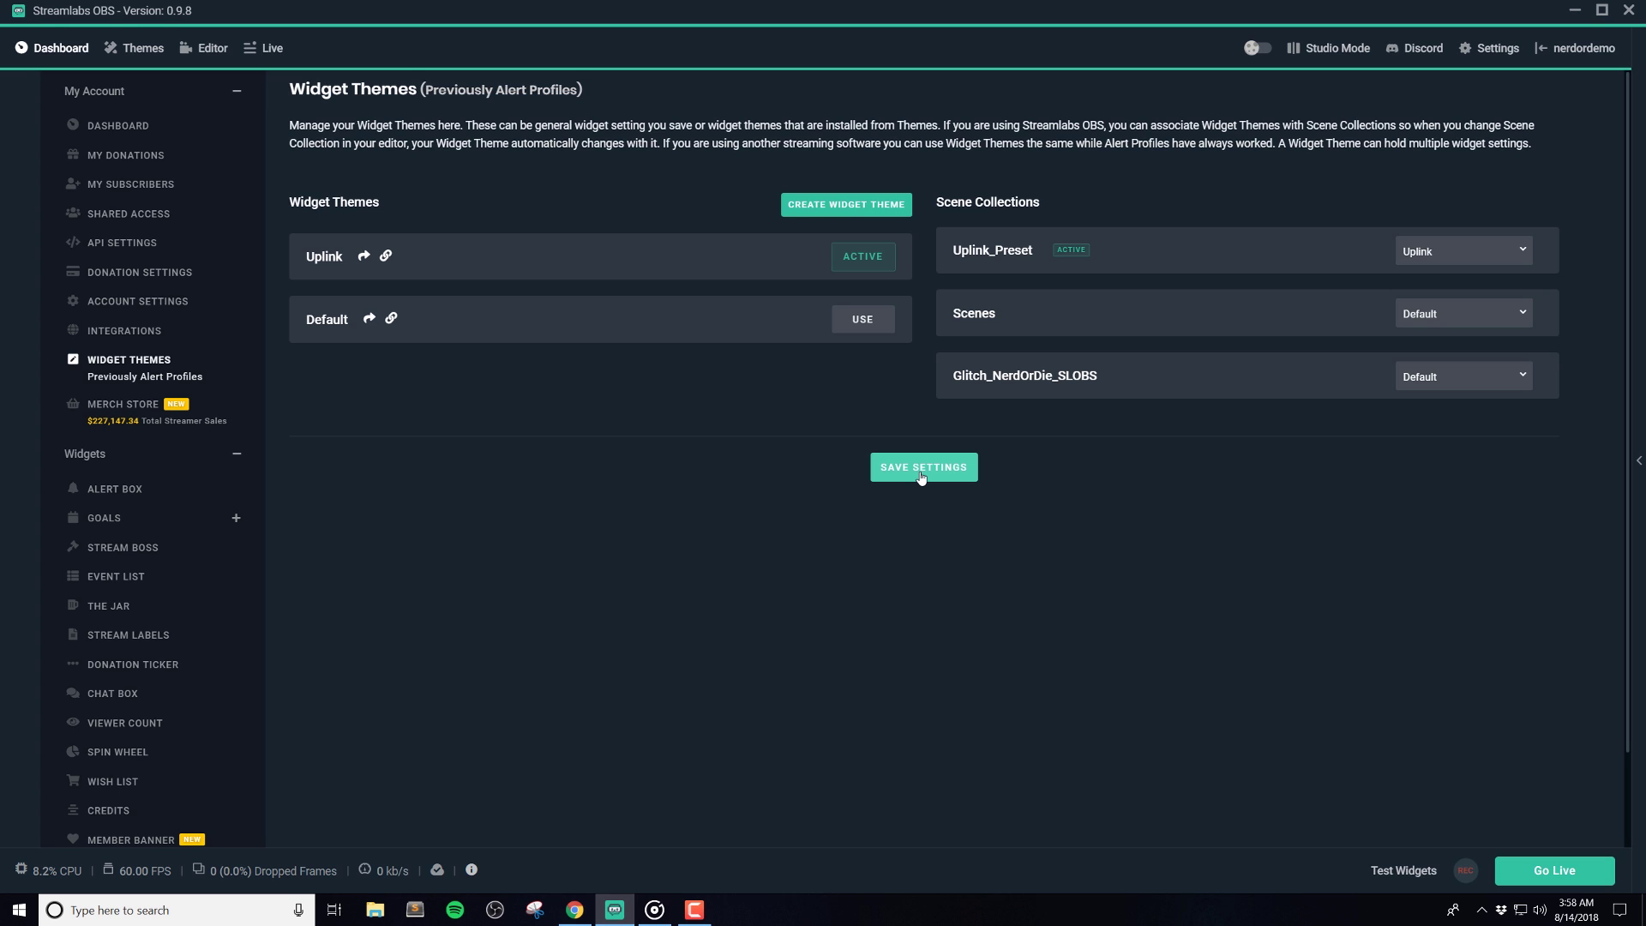
pyautogui.click(920, 472)
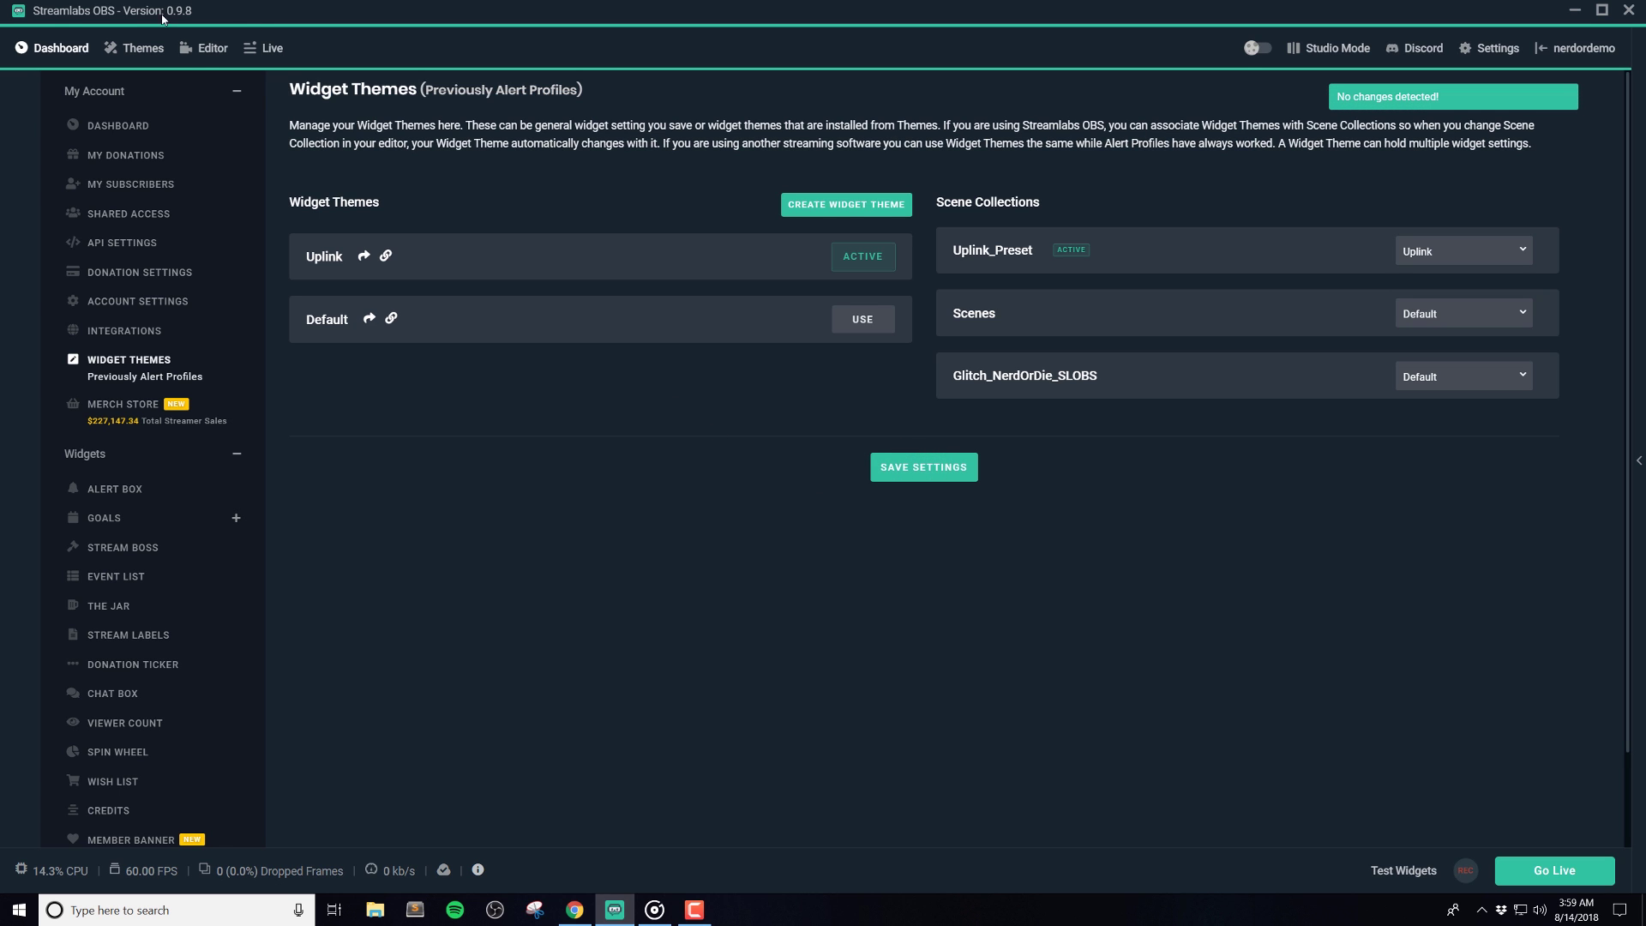
pyautogui.click(206, 48)
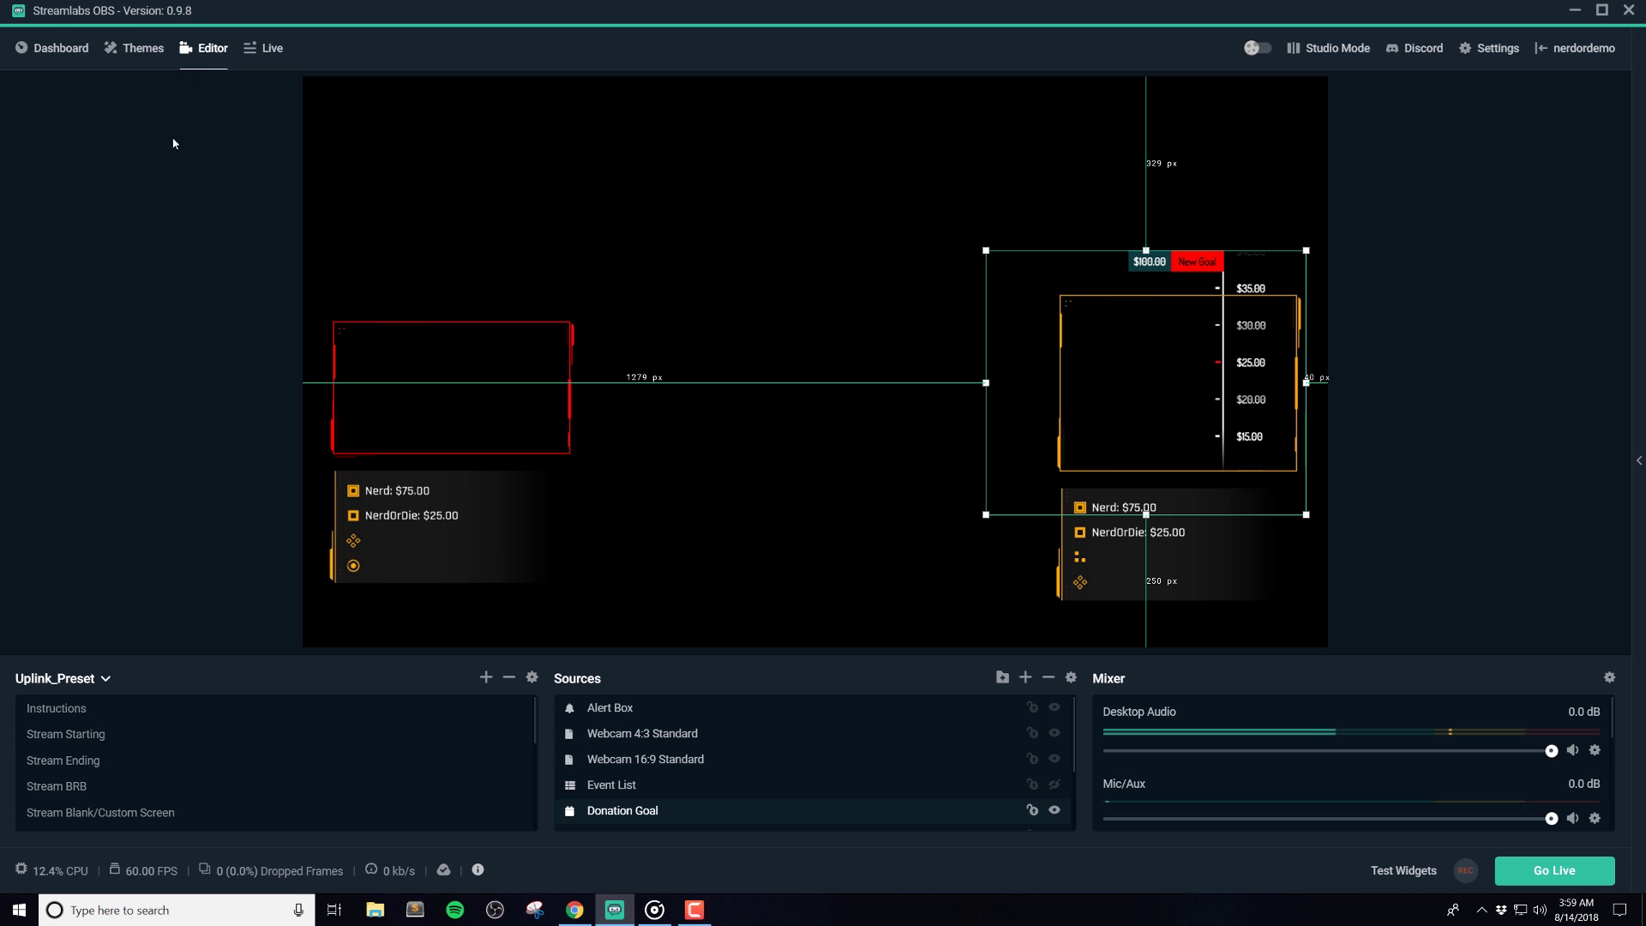
pyautogui.click(97, 679)
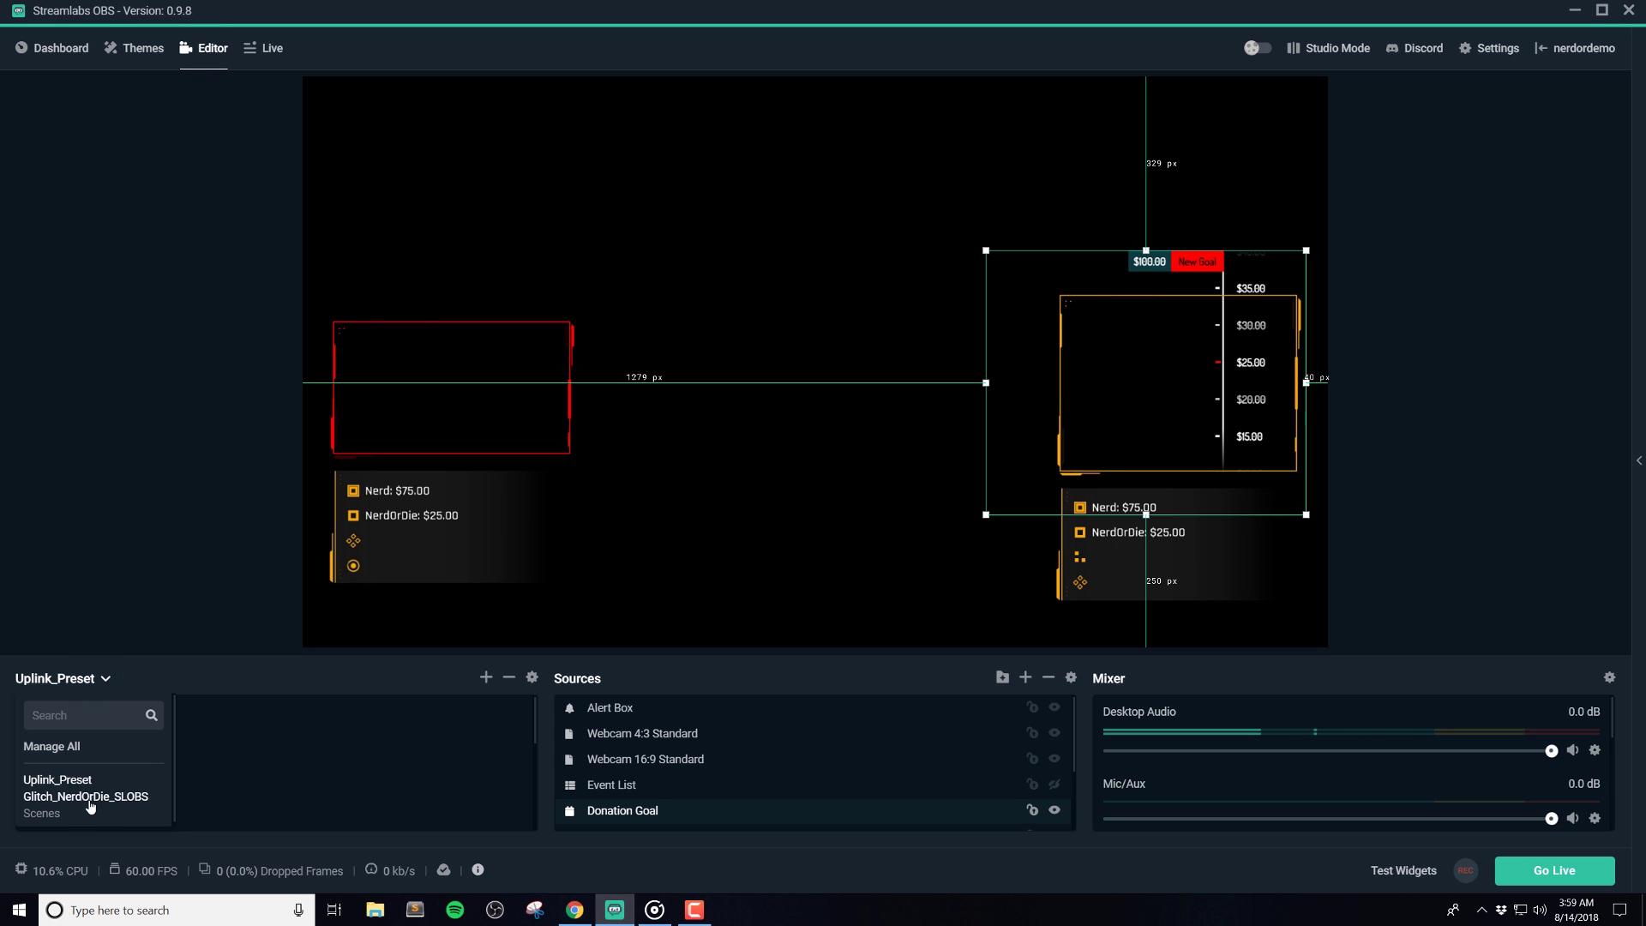
pyautogui.click(89, 800)
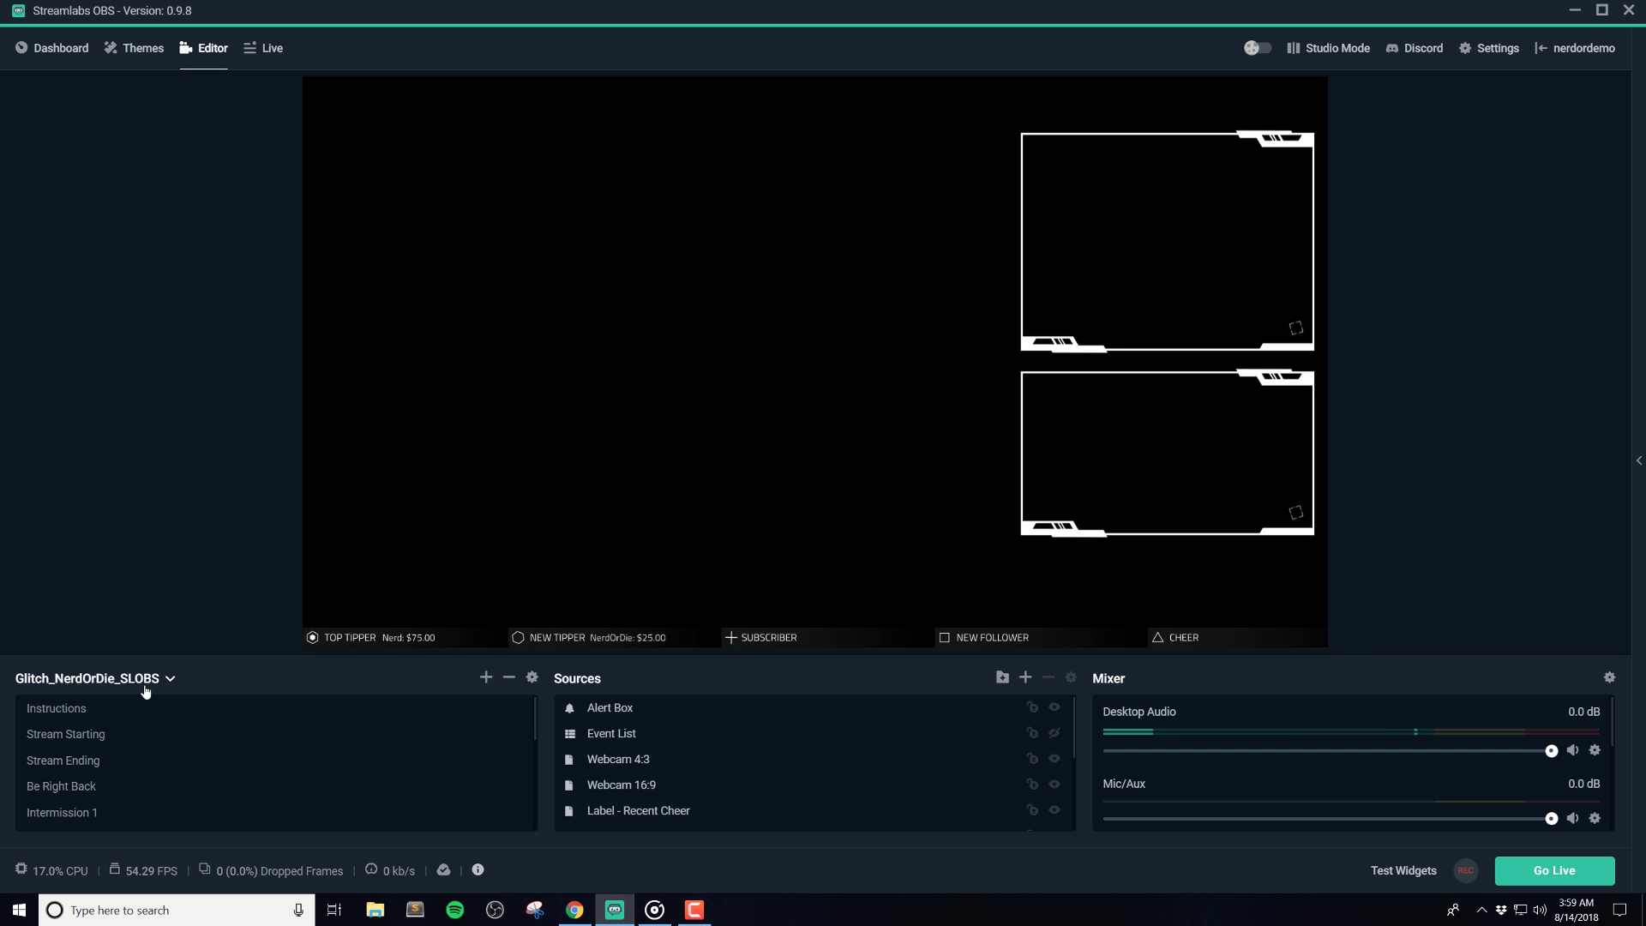
pyautogui.click(147, 678)
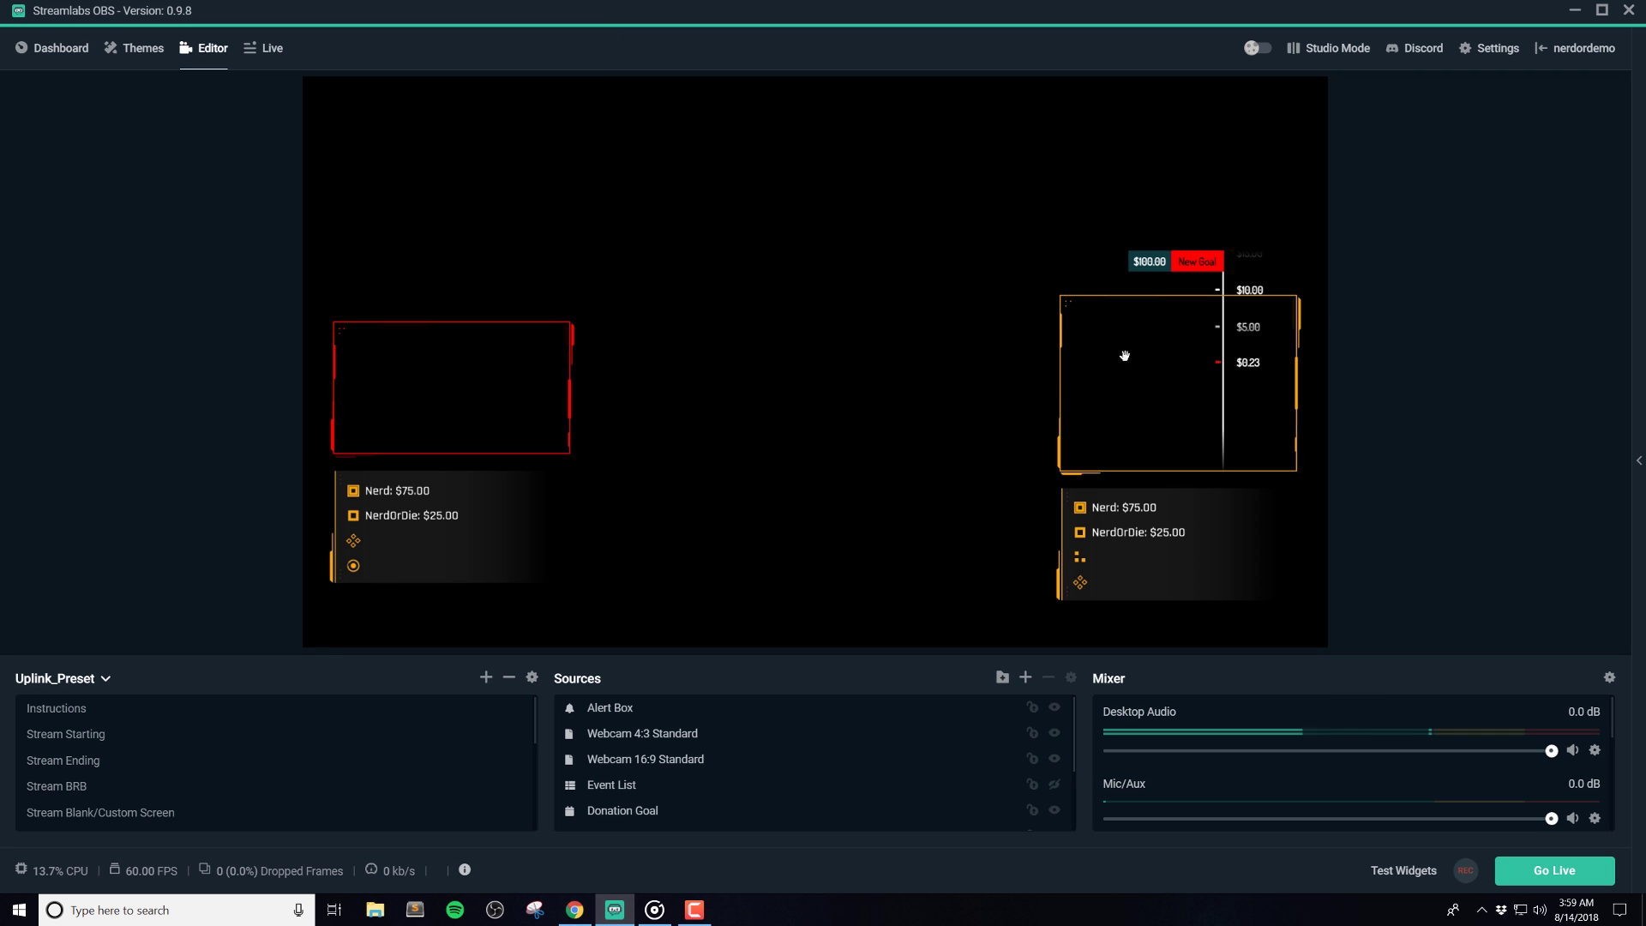
# Drag the donation goal next to the red webcam frame
pyautogui.moveTo(1190, 261); pyautogui.dragTo(1233, 342)
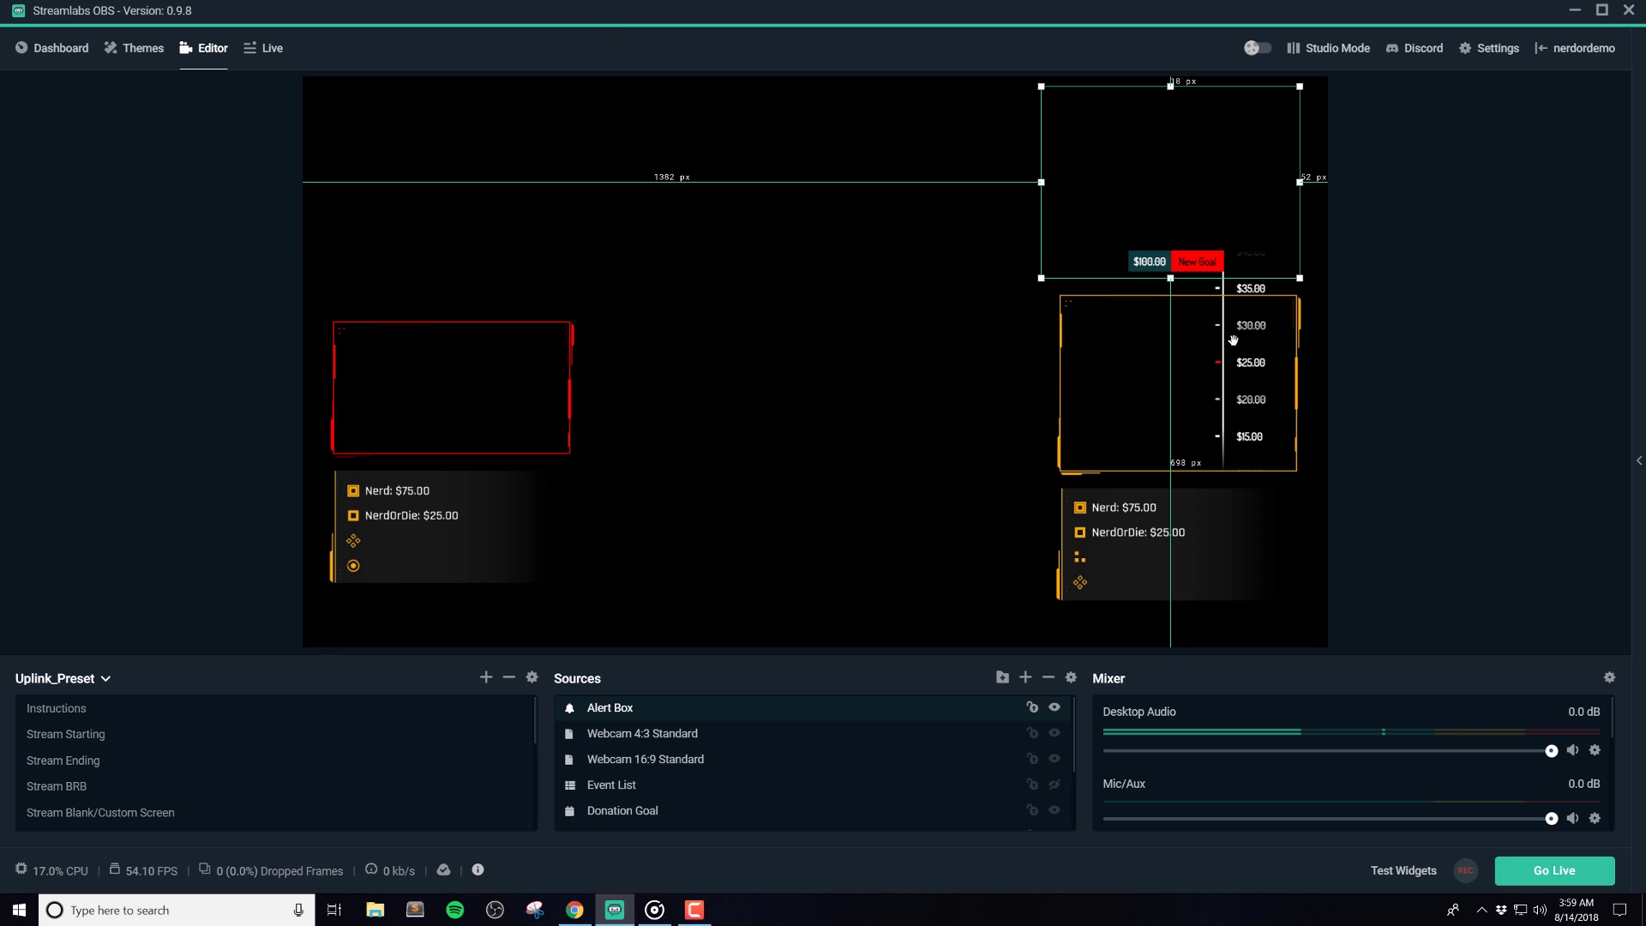
pyautogui.moveTo(1219, 283)
pyautogui.mouseDown()
pyautogui.moveTo(1099, 249)
pyautogui.moveTo(733, 245)
pyautogui.moveTo(618, 275)
pyautogui.moveTo(590, 301)
pyautogui.mouseUp()
pyautogui.click(209, 388)
# Check the Webcam 4:3 Standard settings, leaving close-when-inactive enabled, then delete the source
pyautogui.click(1080, 426)
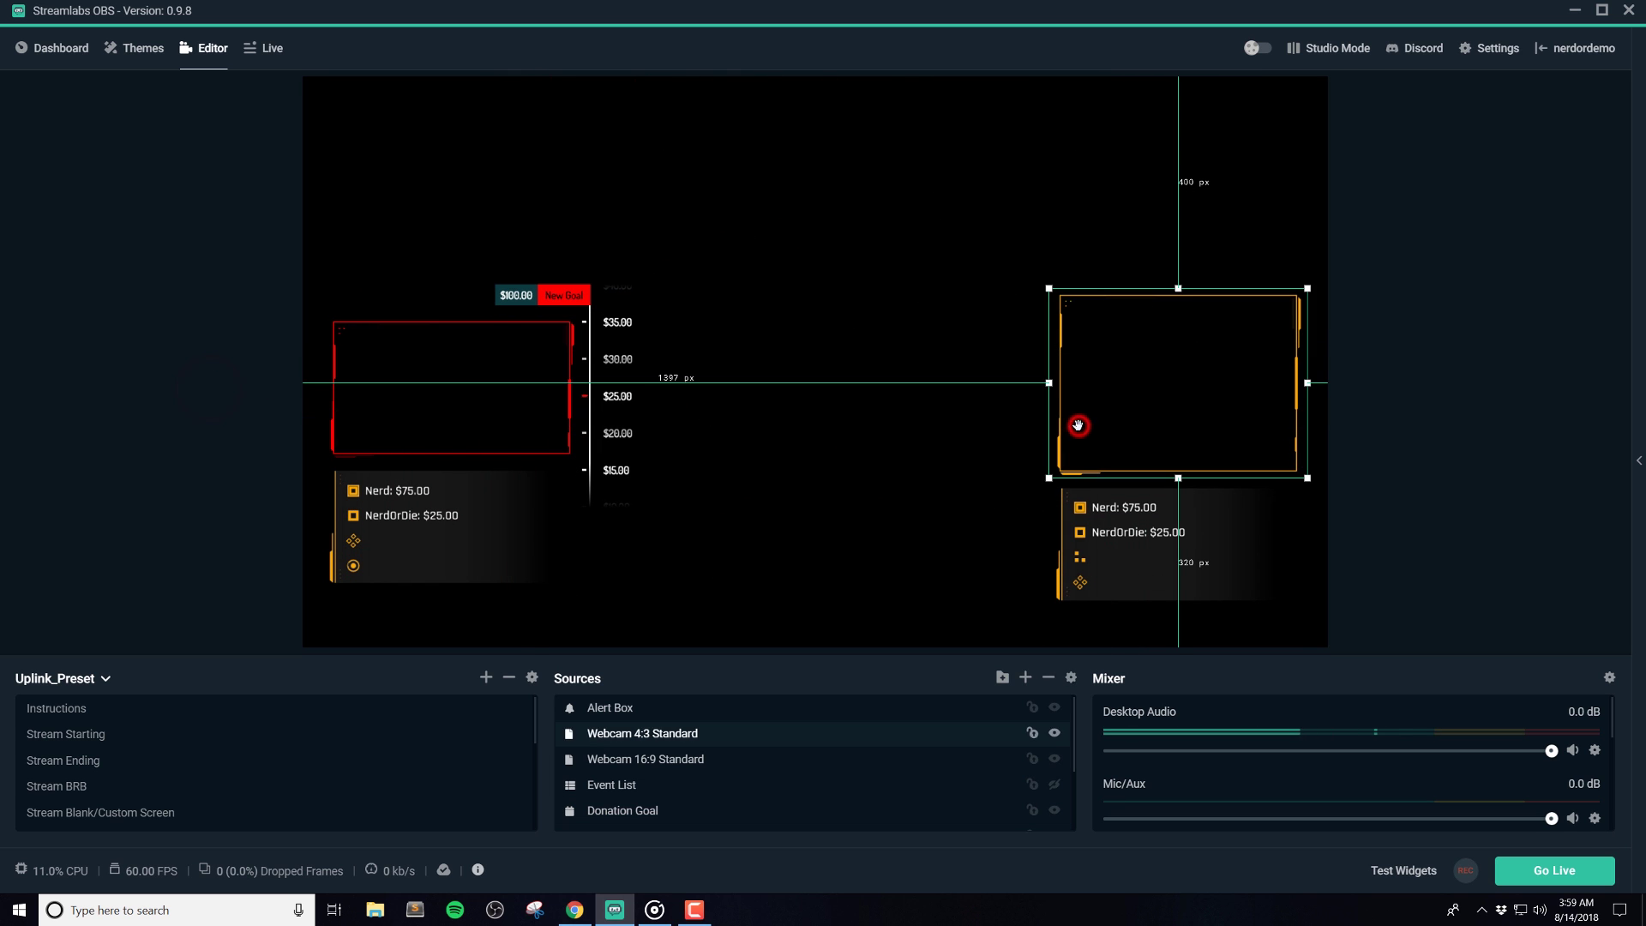
pyautogui.doubleClick(725, 734)
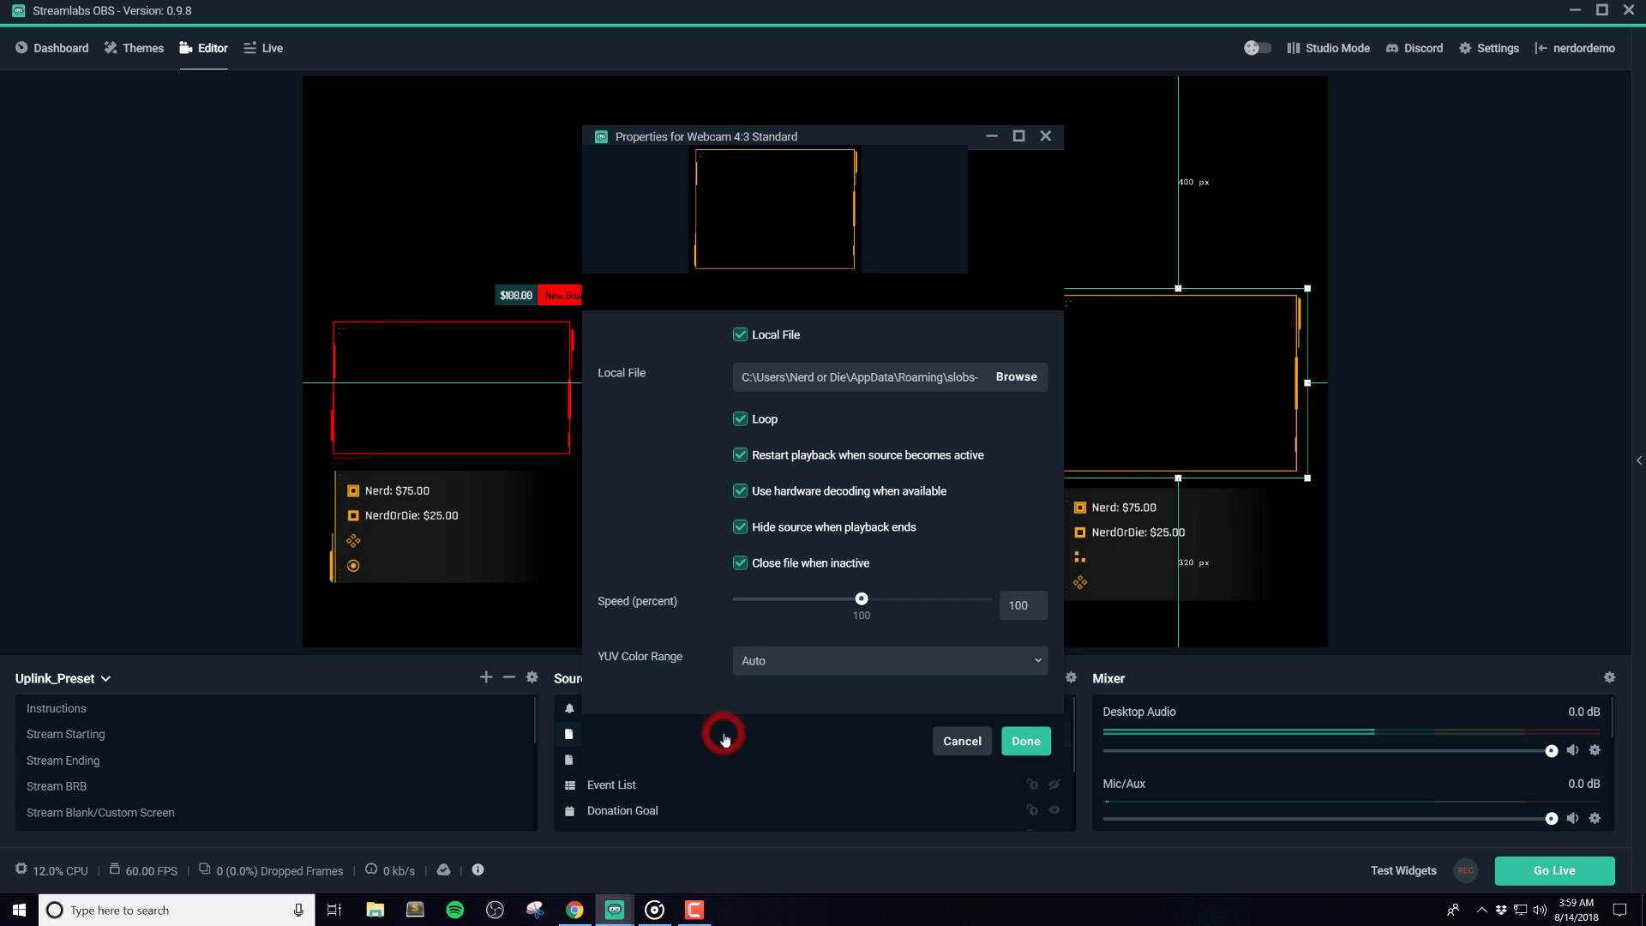
pyautogui.click(665, 520)
pyautogui.click(794, 564)
pyautogui.click(874, 563)
pyautogui.click(742, 570)
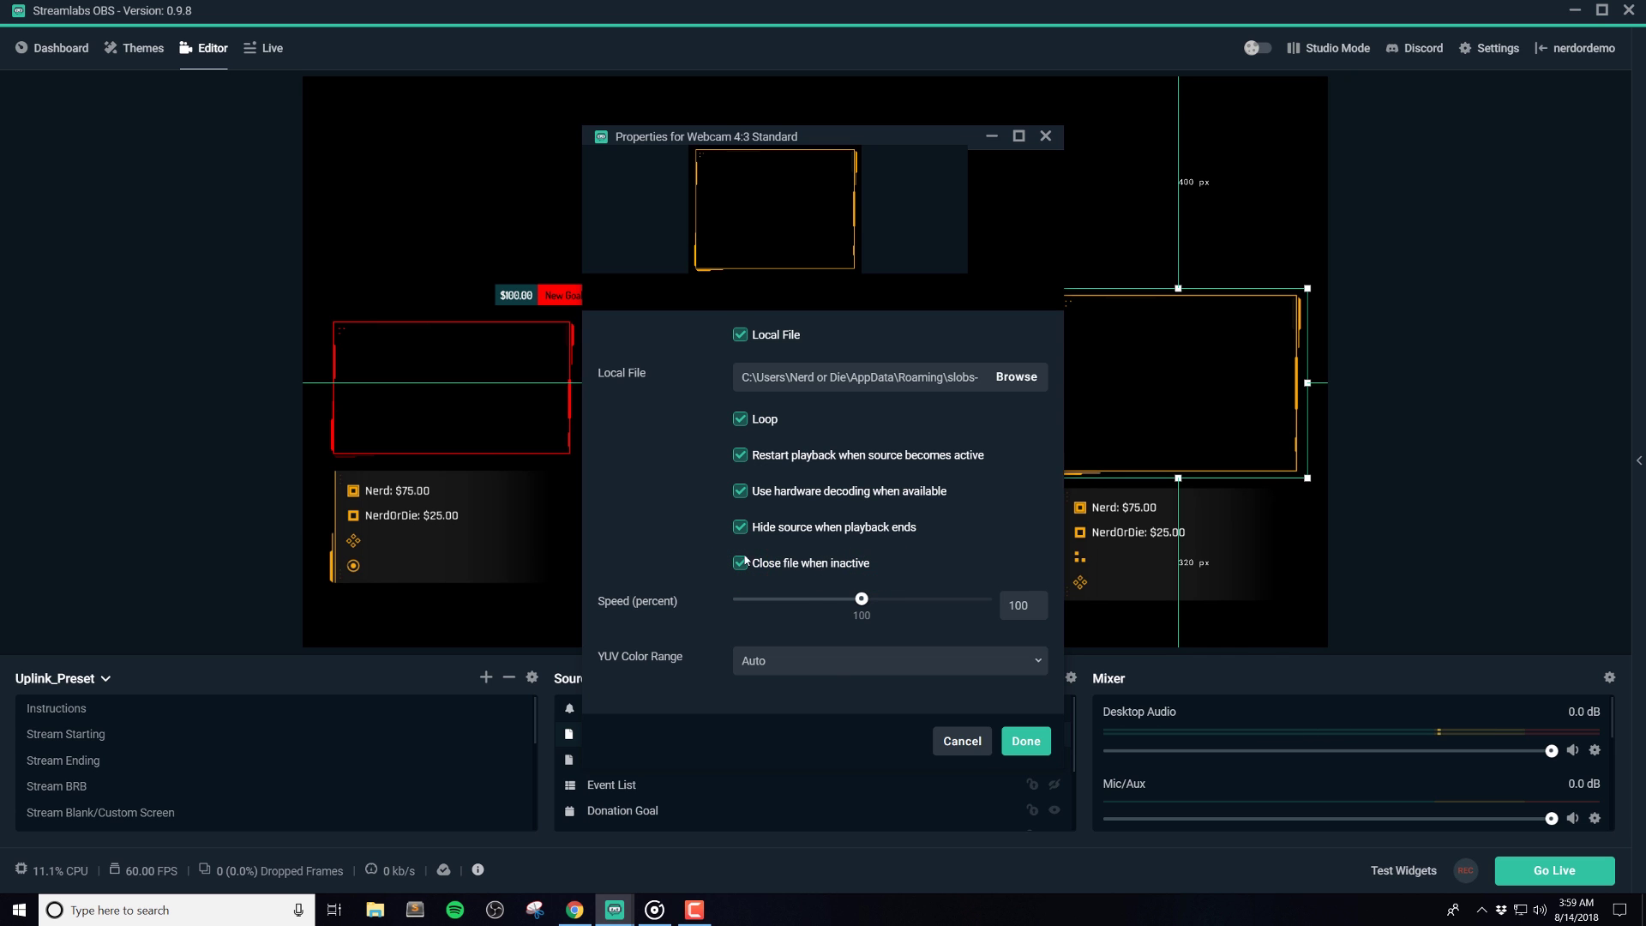
pyautogui.click(1035, 749)
pyautogui.click(714, 733)
pyautogui.press('Delete')
# Confirm removal of the webcam 4:3 source and check the event list on the canvas
pyautogui.click(876, 457)
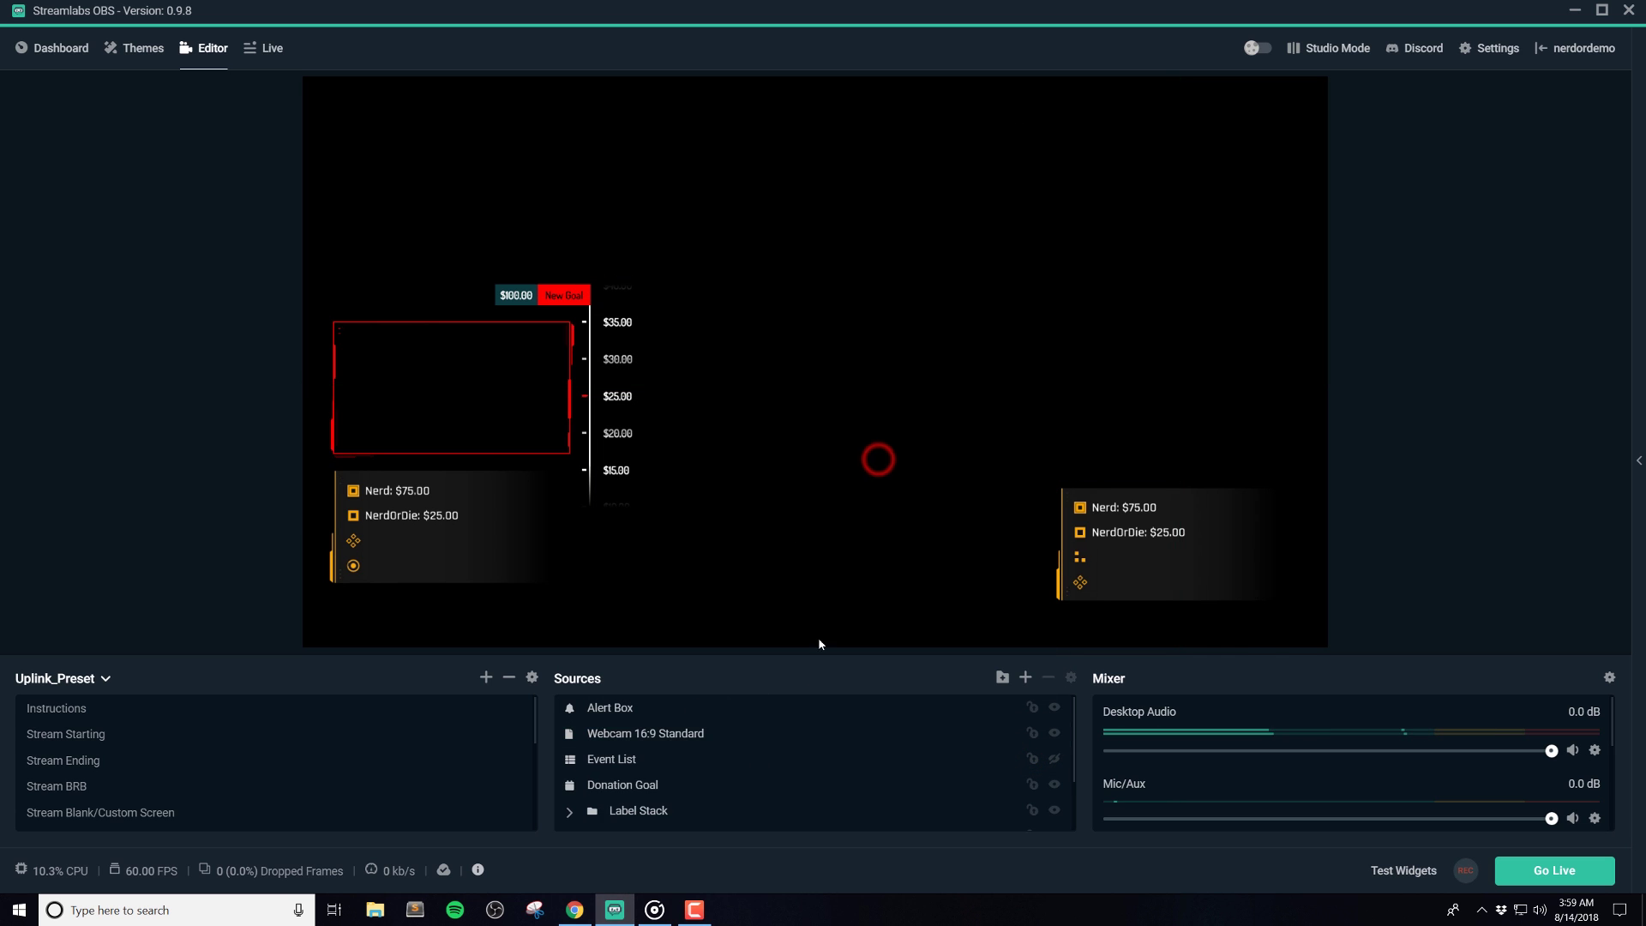
pyautogui.click(1093, 576)
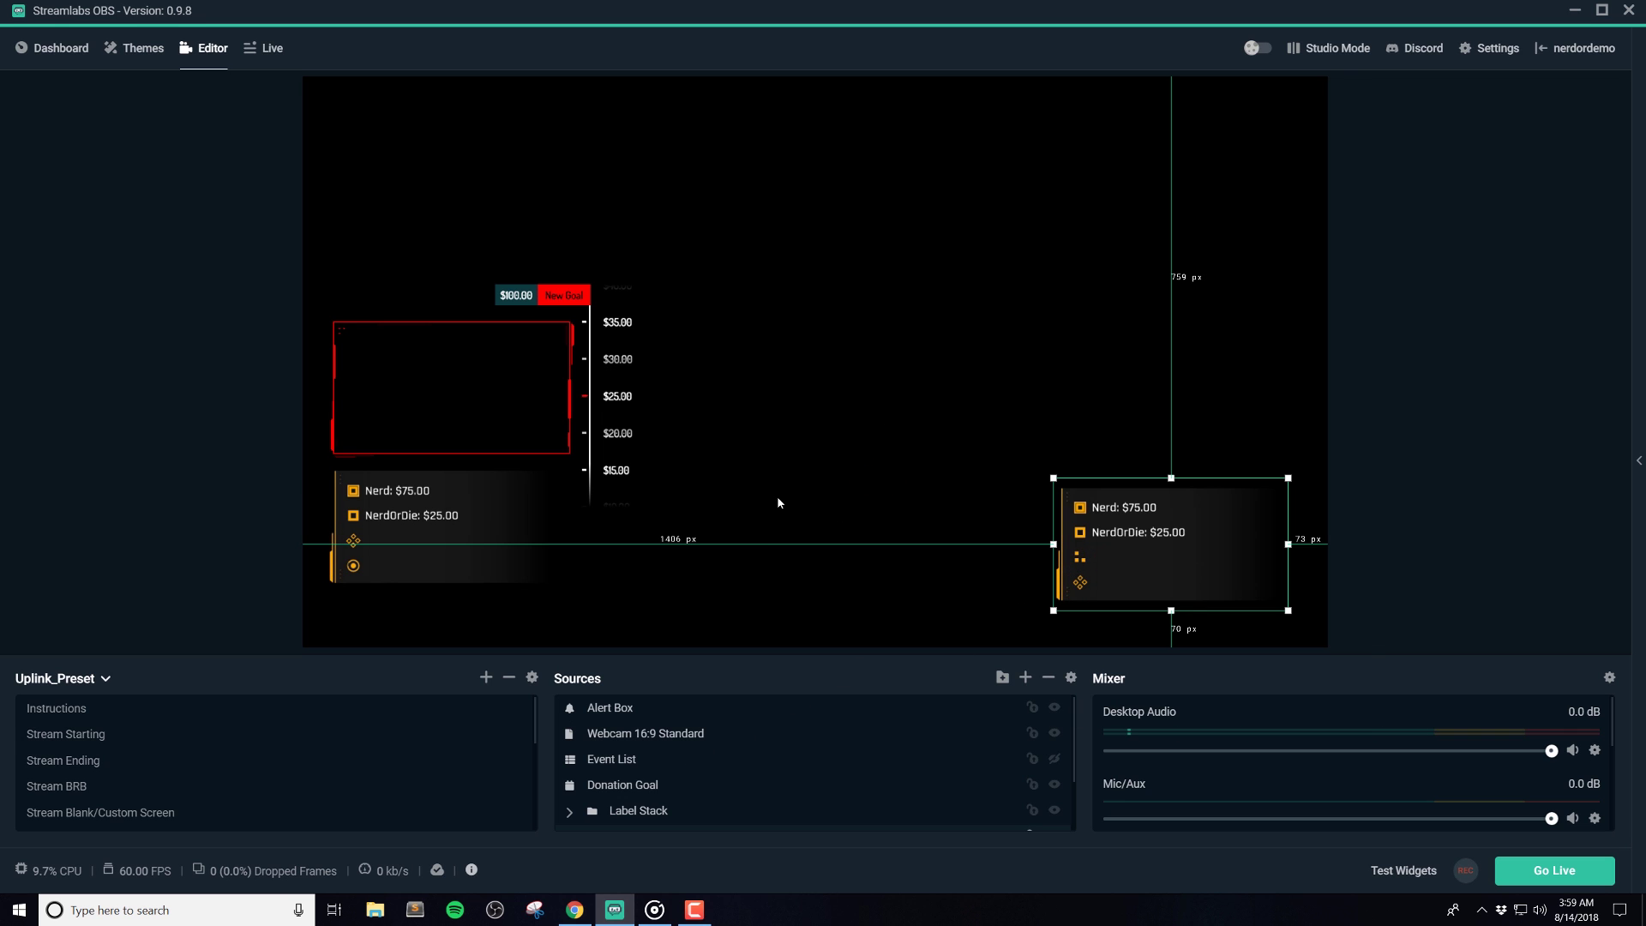
pyautogui.click(1428, 435)
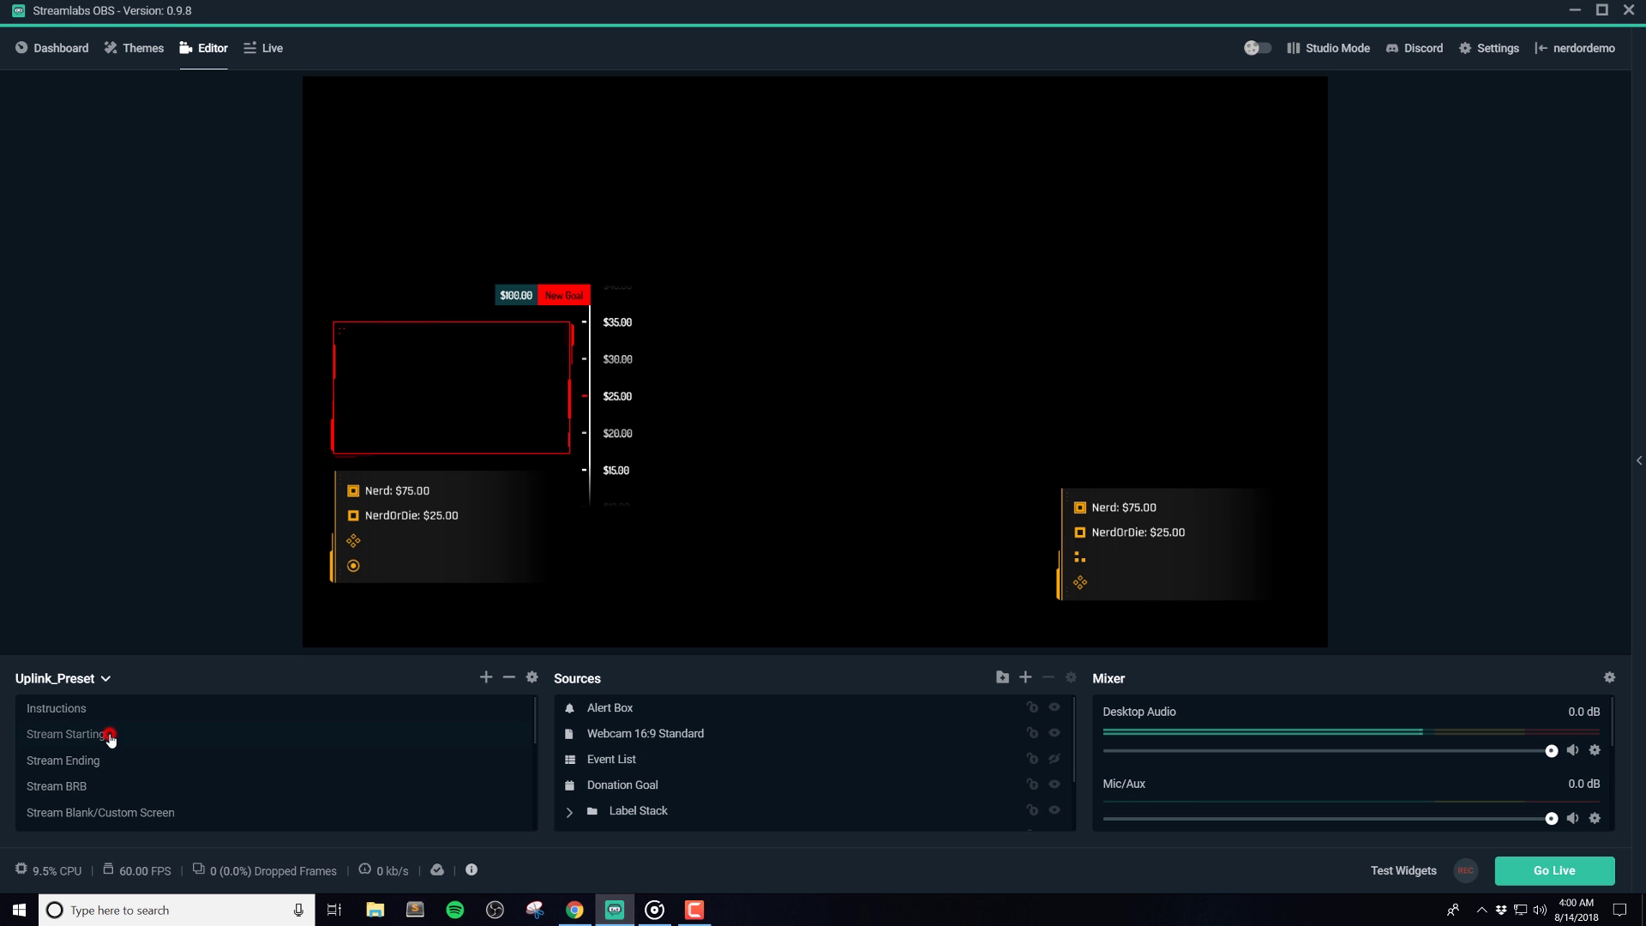
# In the Stream Starting scene, expand the Social group and open YoutubeURL's text properties
pyautogui.click(107, 737)
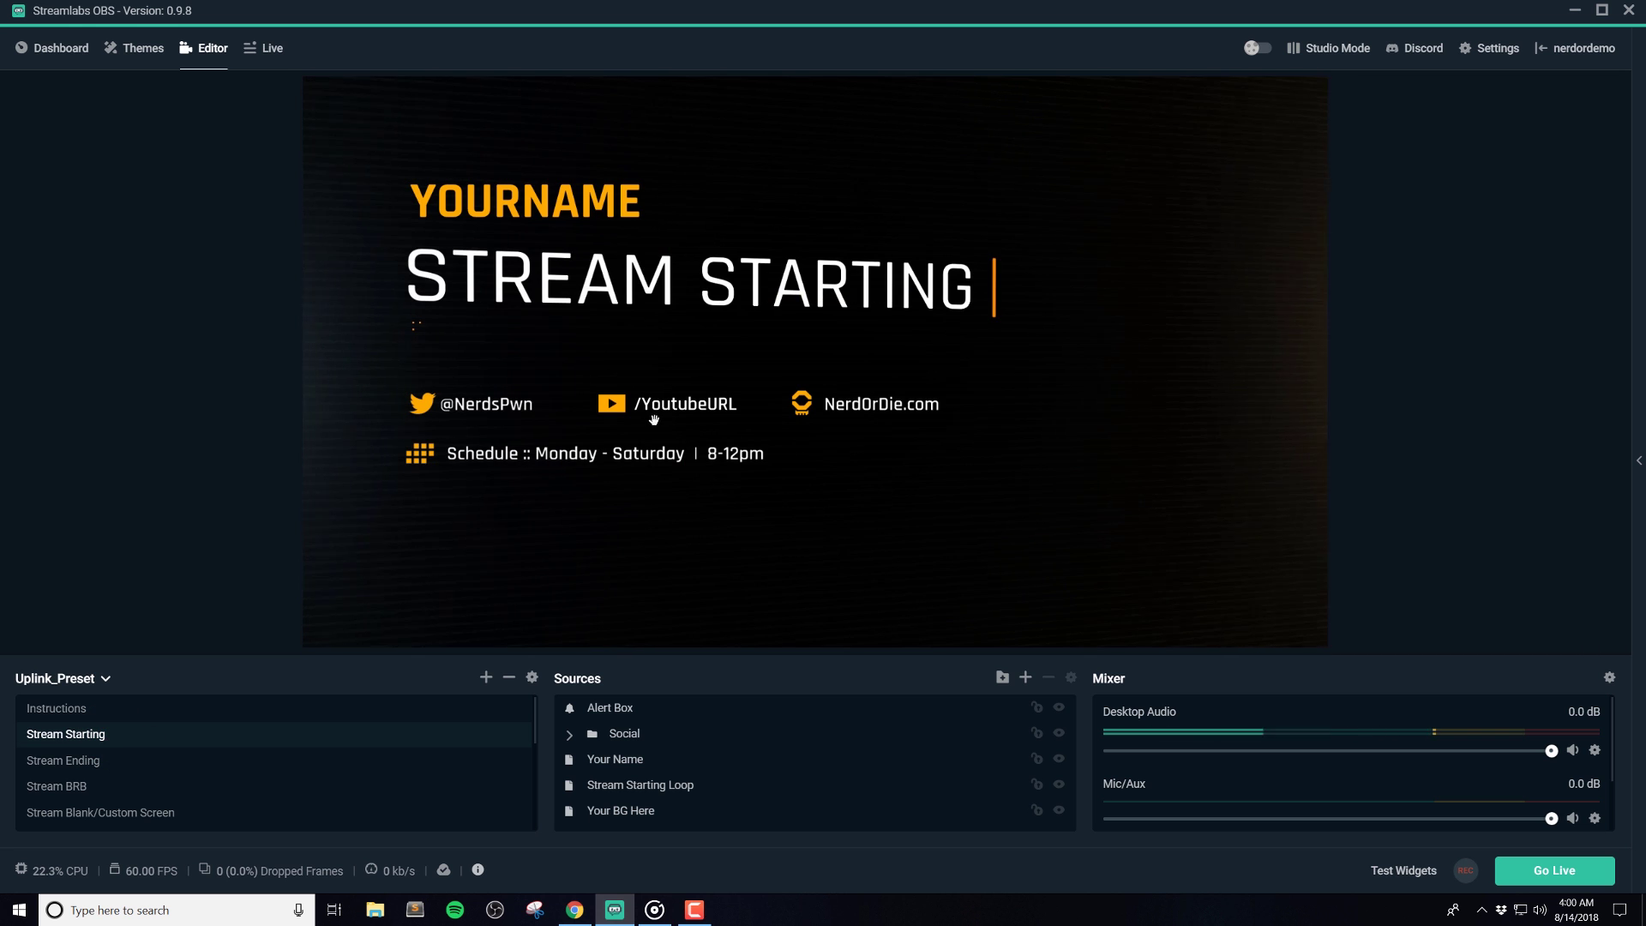
pyautogui.click(678, 408)
pyautogui.click(678, 408)
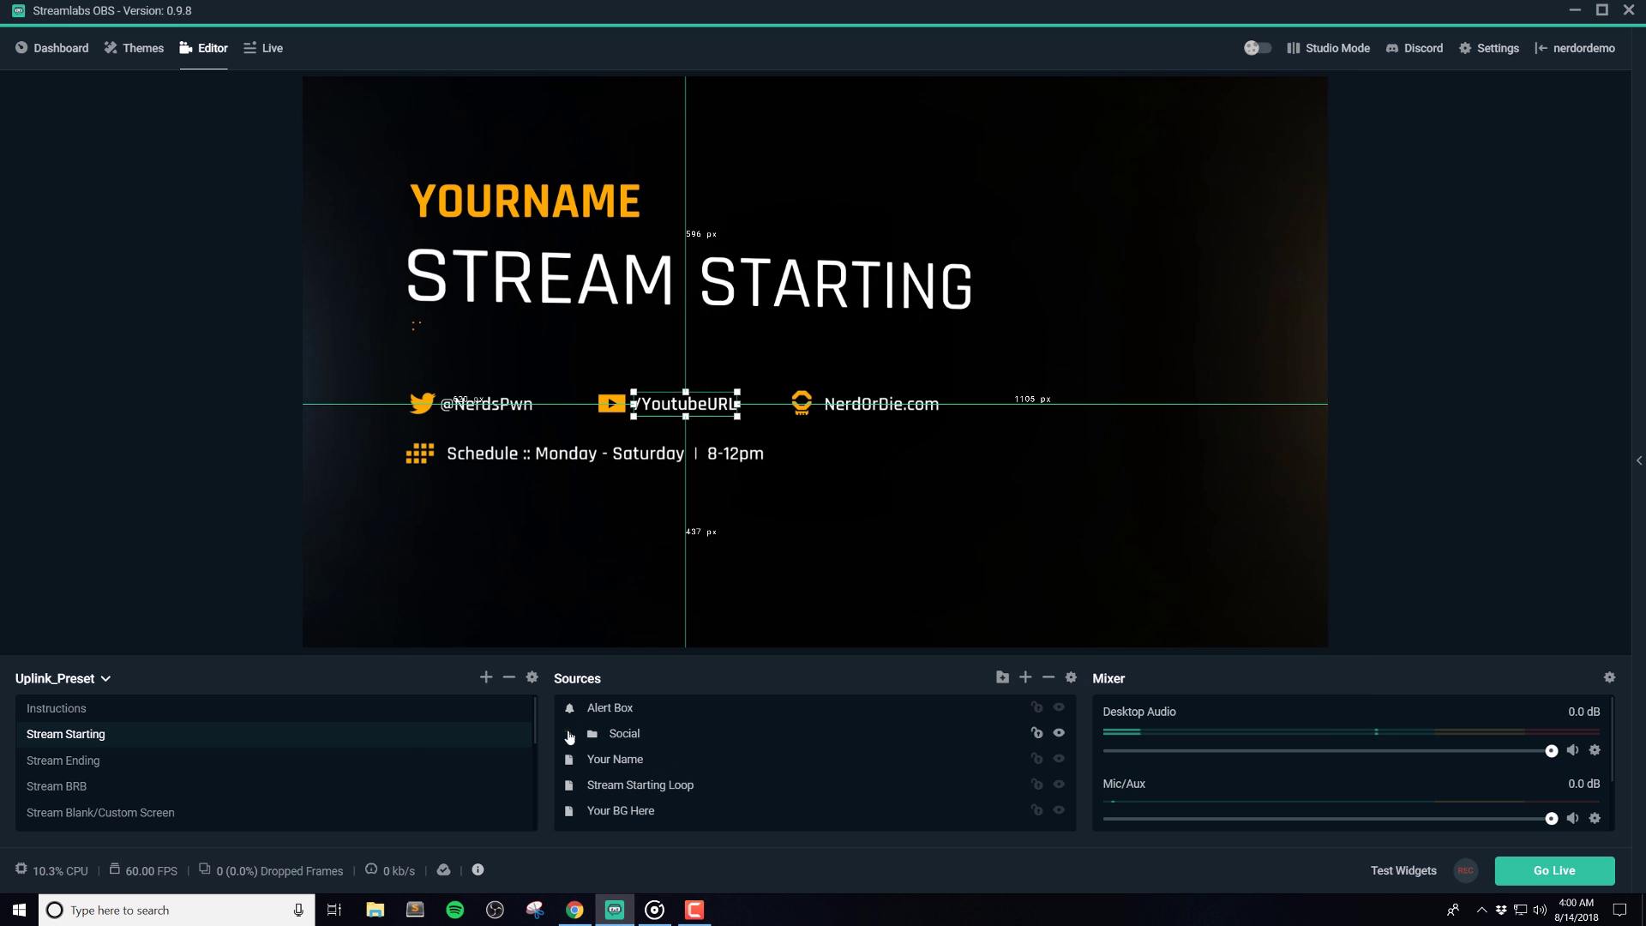
pyautogui.click(570, 735)
pyautogui.scroll(-1, 670, 763)
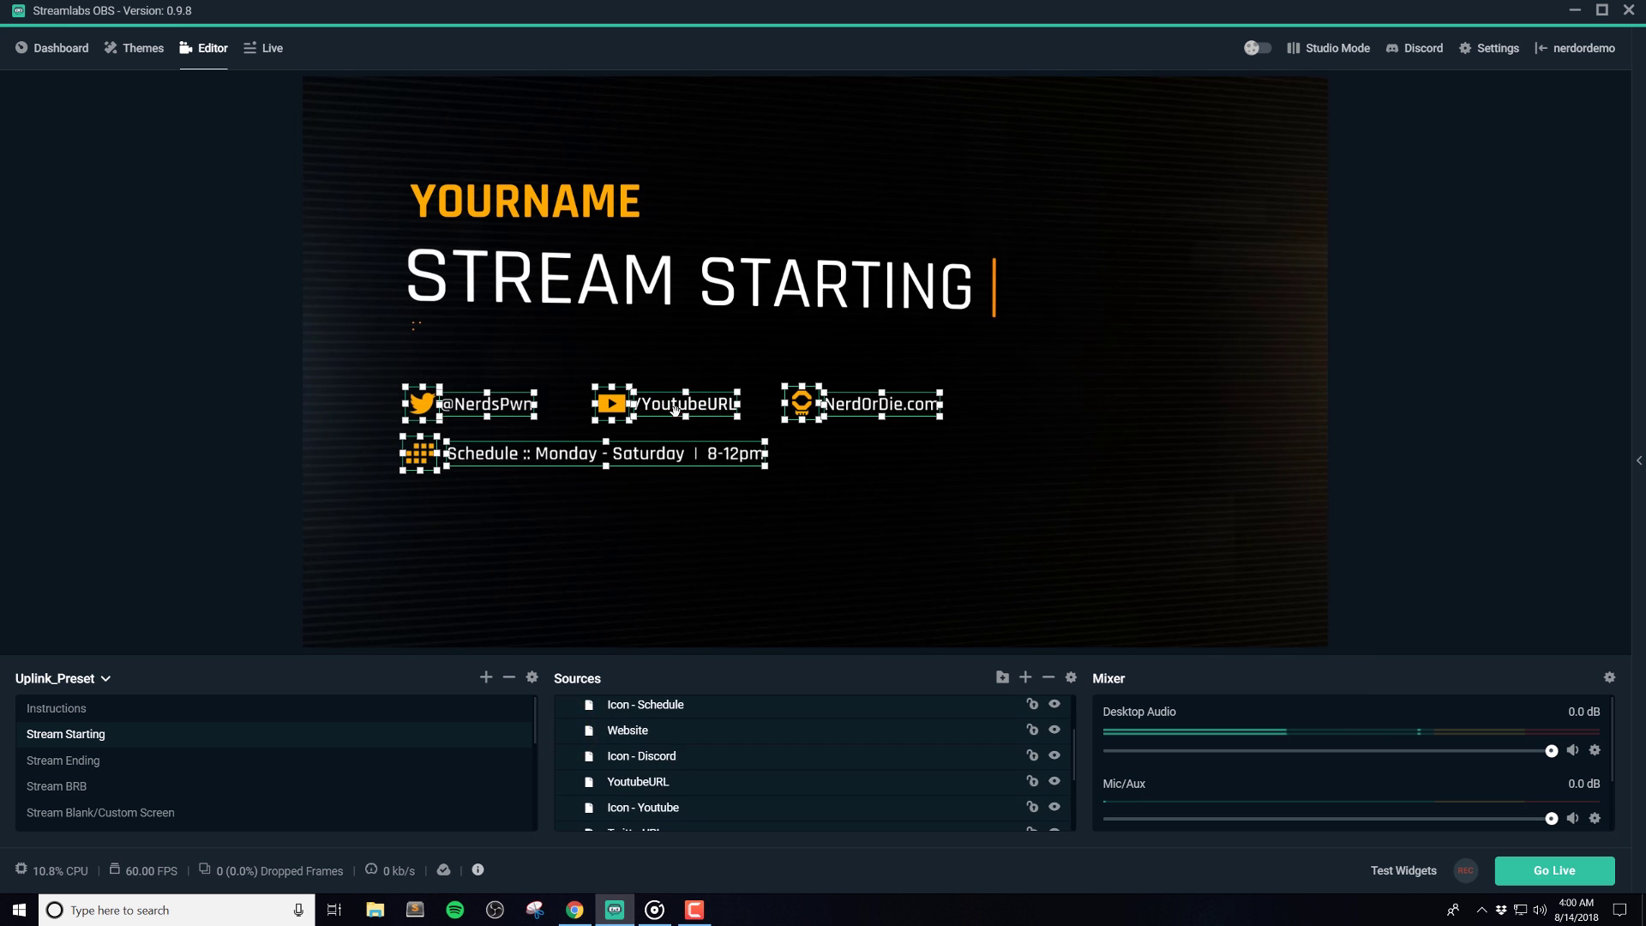
pyautogui.click(725, 783)
pyautogui.rightClick(728, 789)
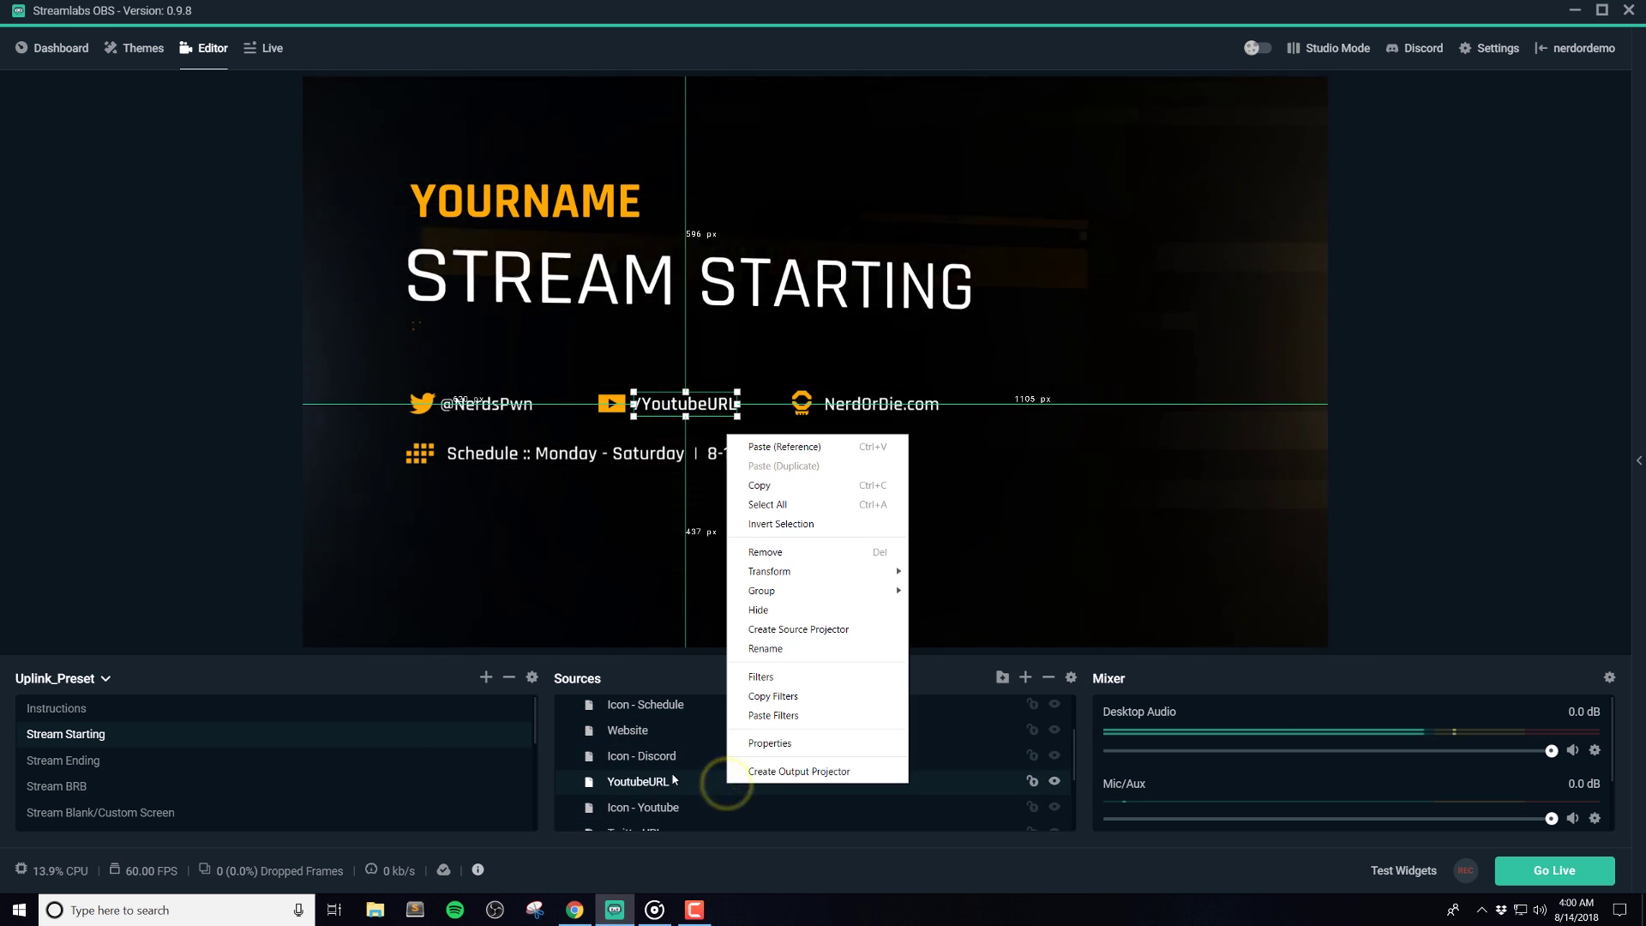
pyautogui.click(733, 753)
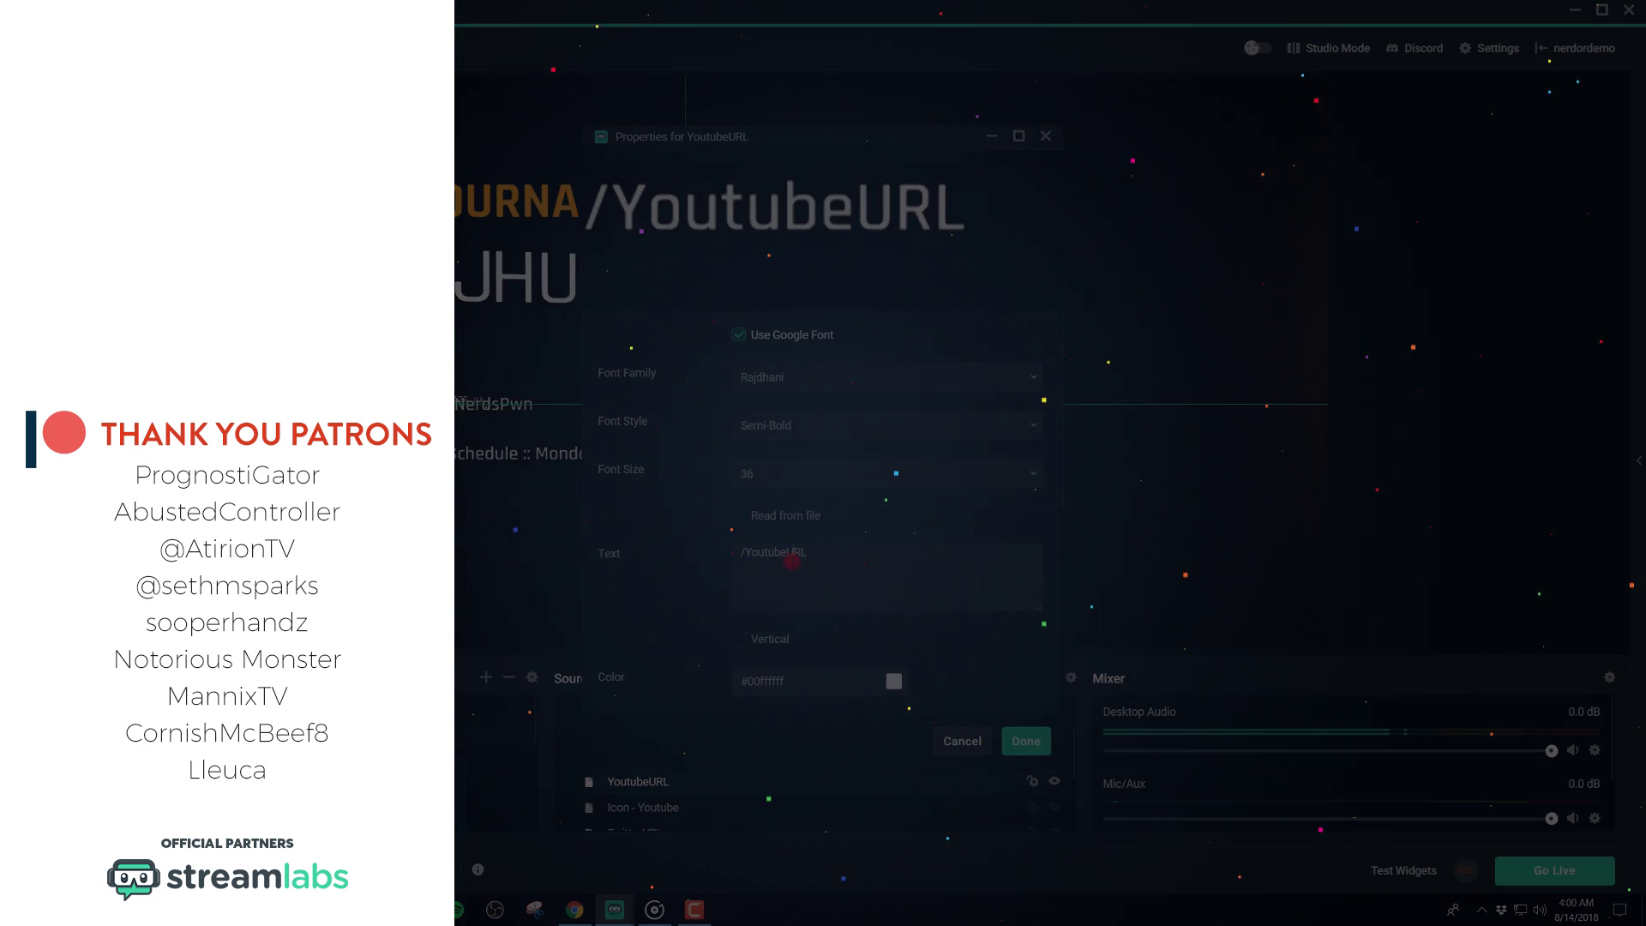